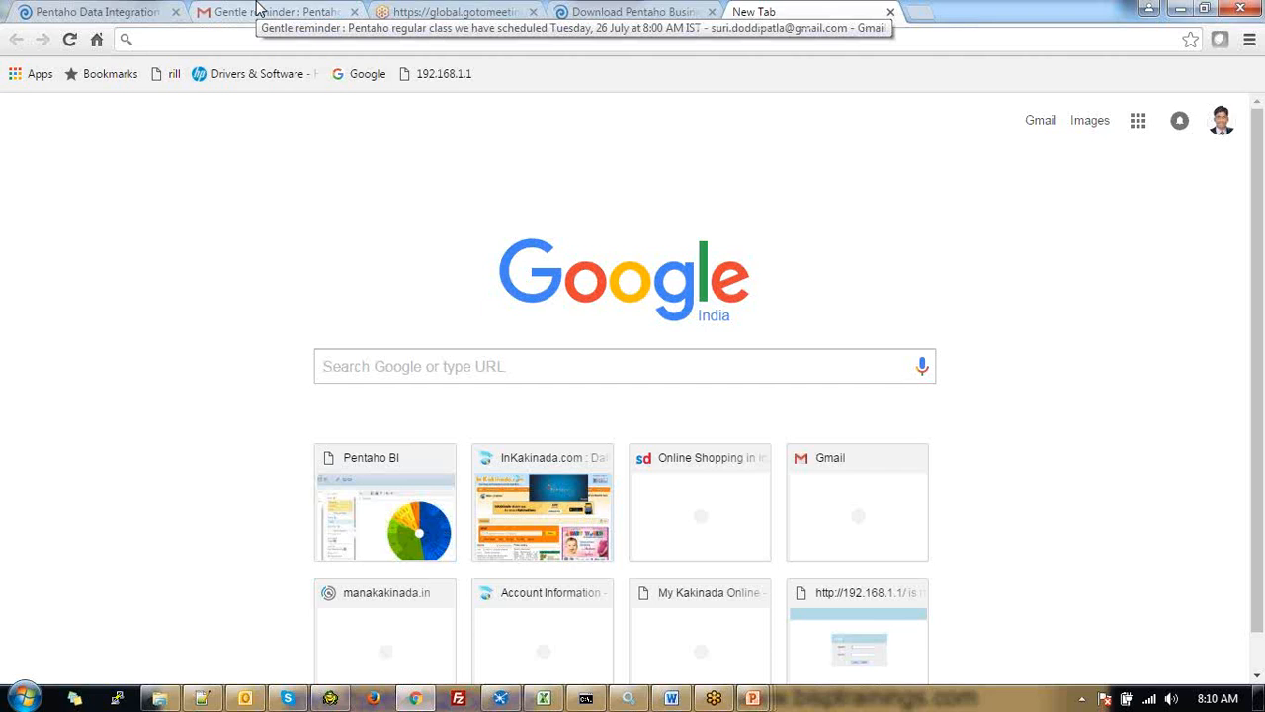
Paste the localhost:8080 address into Chrome and load the local Pentaho server
type("localhost:8080")
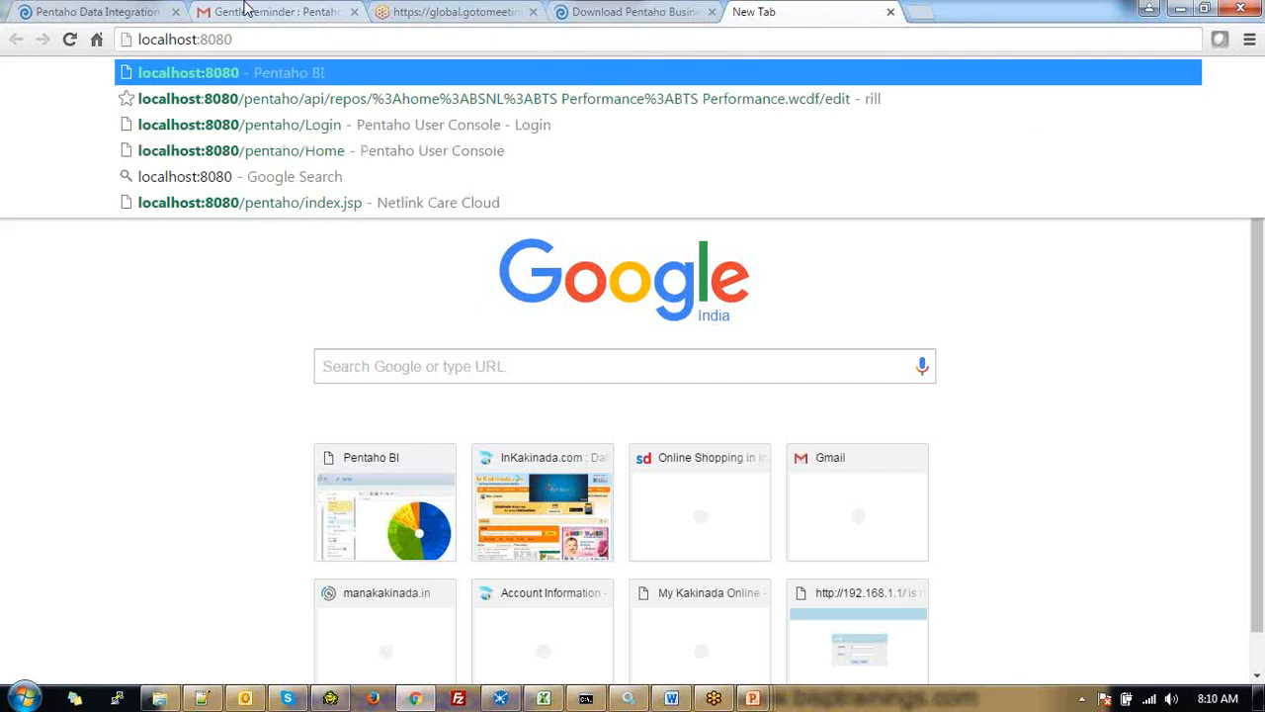
key("Return")
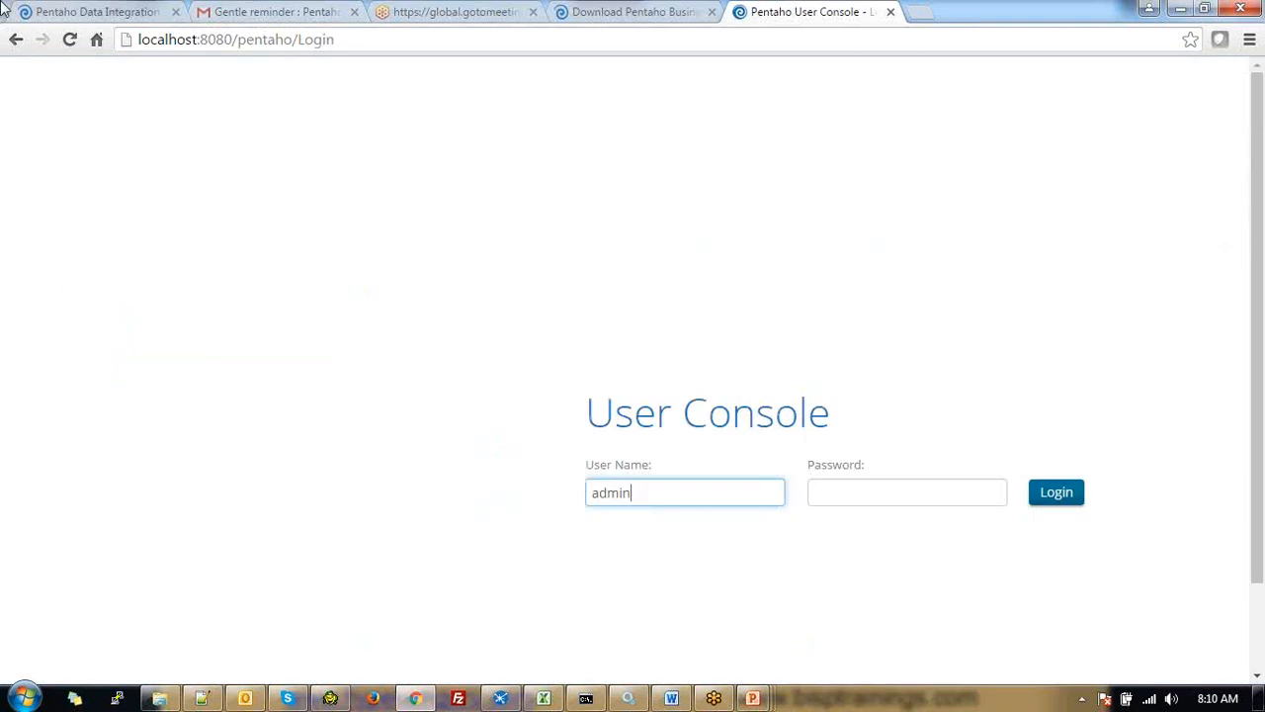
Enter the admin account password in the Password field and log in
key("Tab")
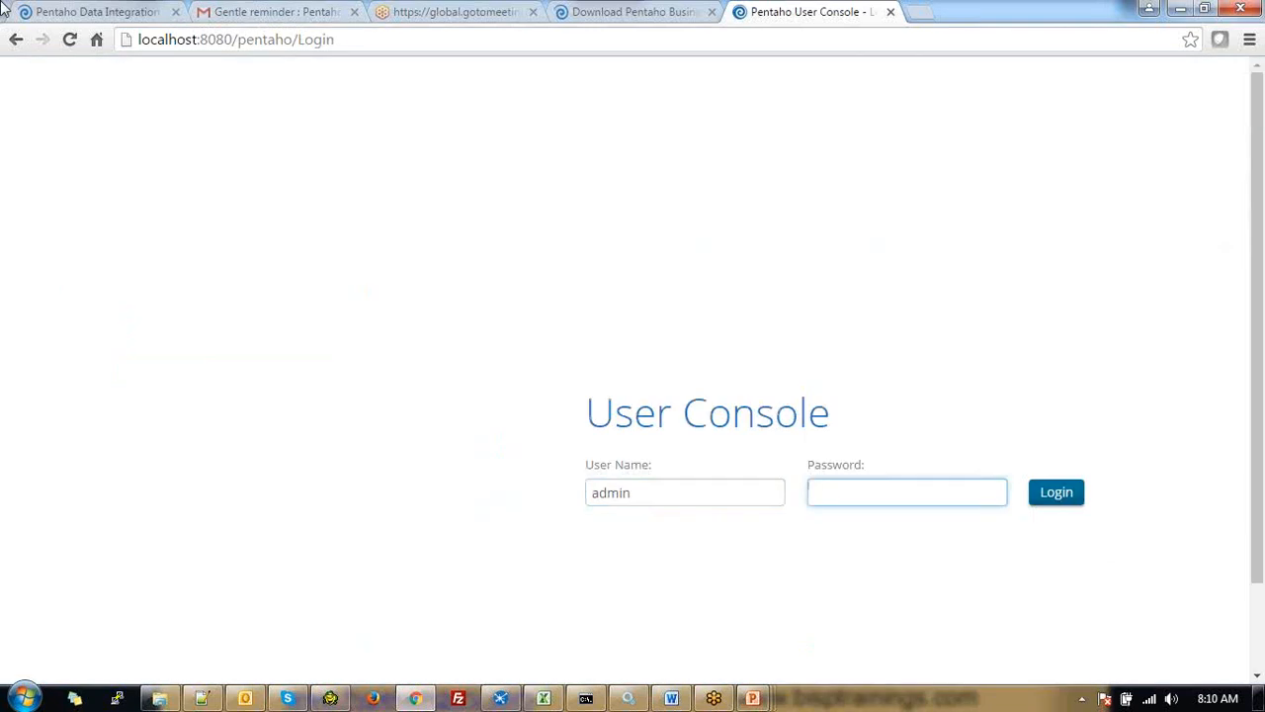
type("passwor")
key("Return")
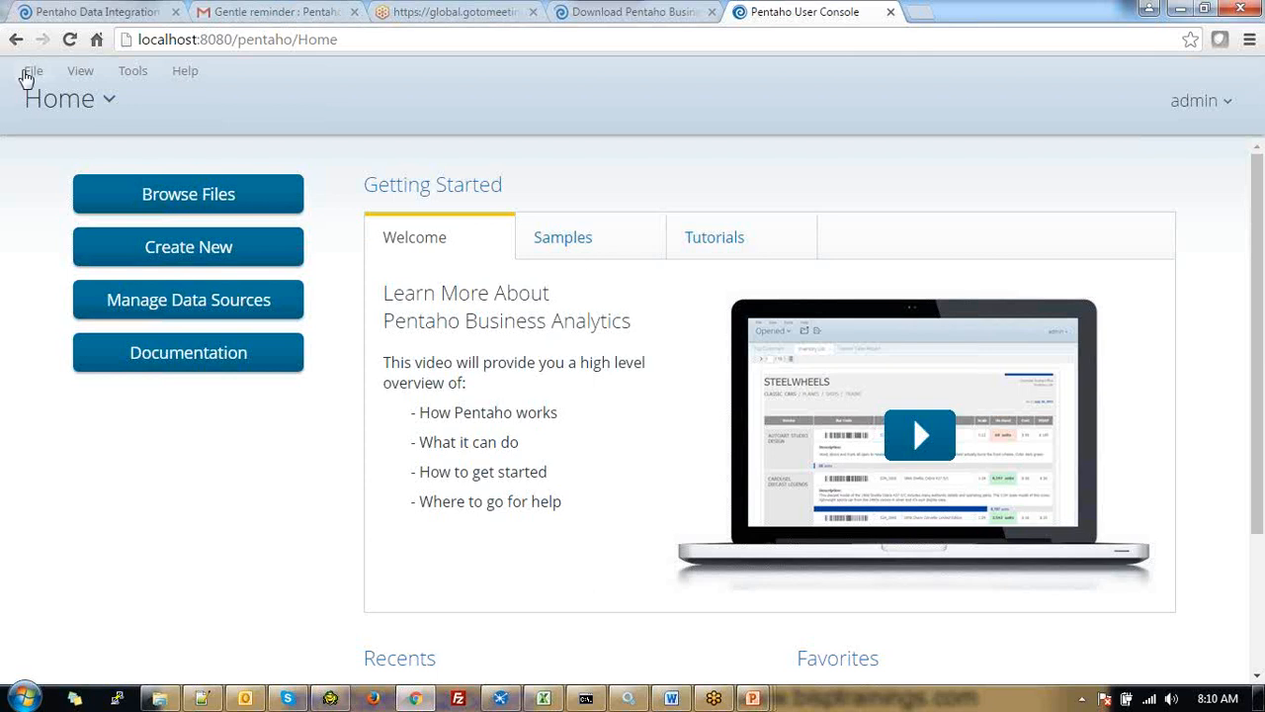
Open the File menu and display its New submenu
left_click(30, 75)
mouse_move(59, 98)
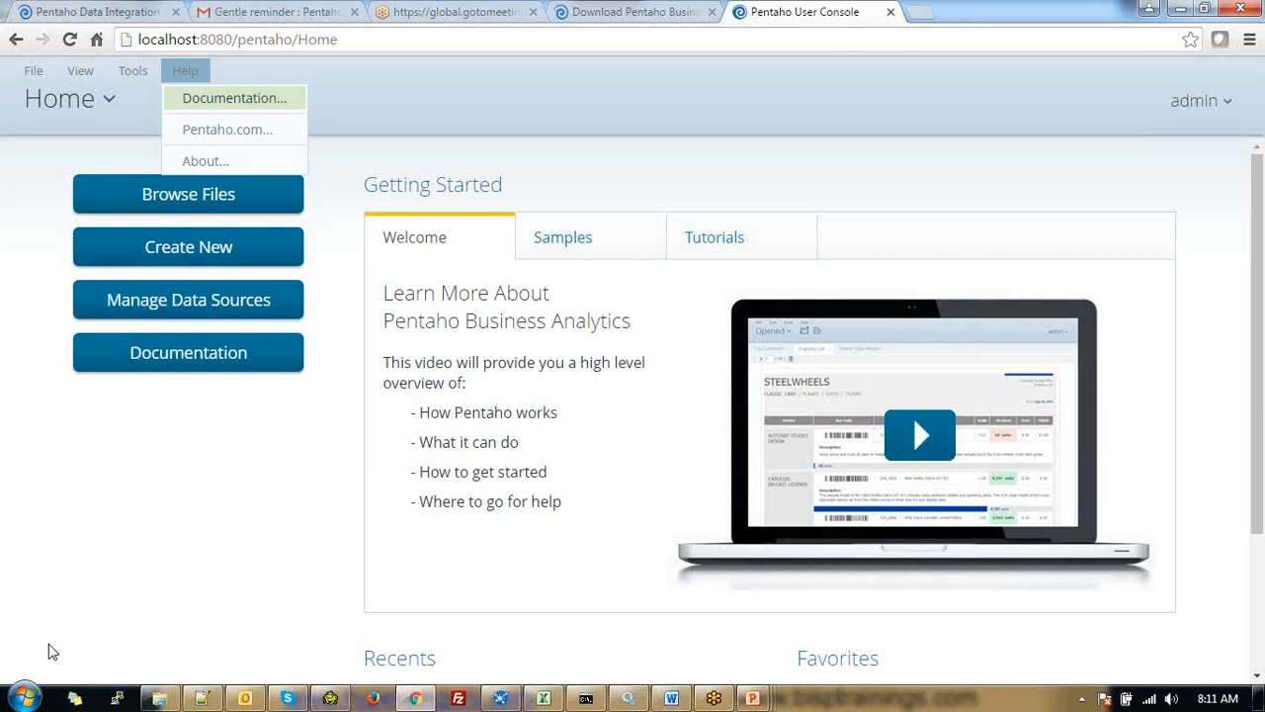
Open Windows Explorer from the Start menu's Computer entry to browse to C:\Pentaho6.0
left_click(24, 698)
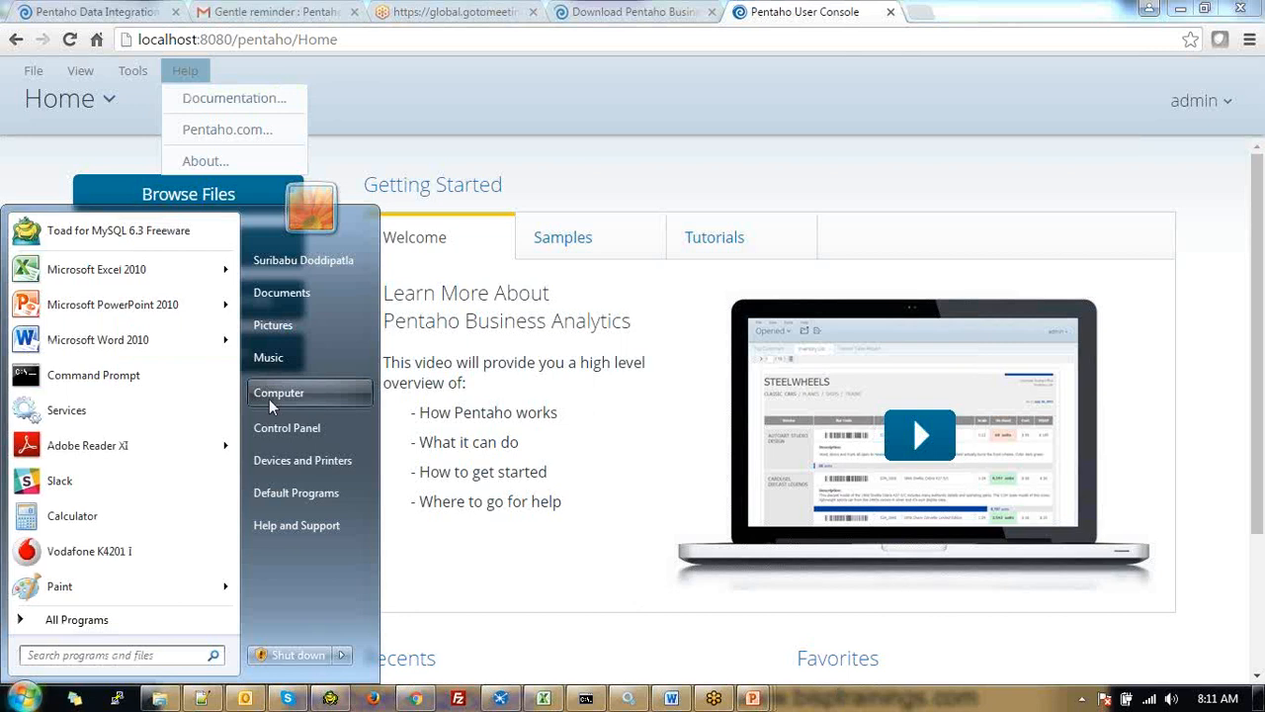
left_click(269, 395)
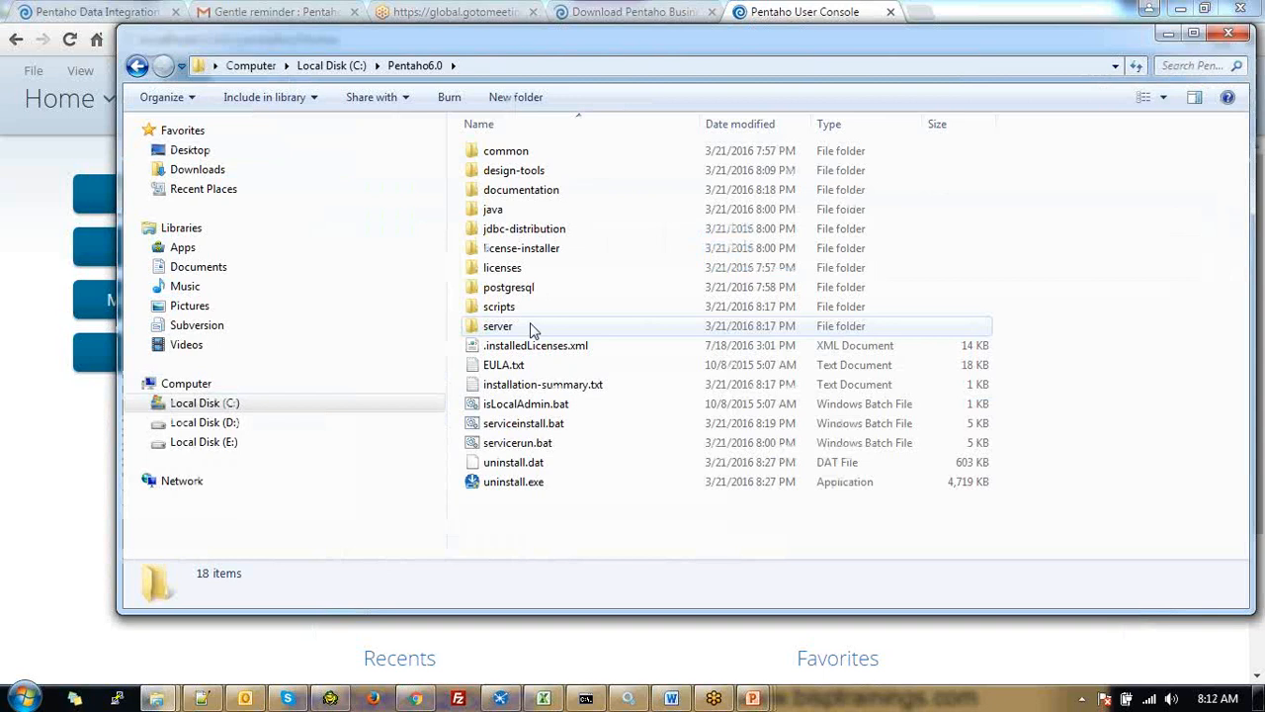
double_click(531, 328)
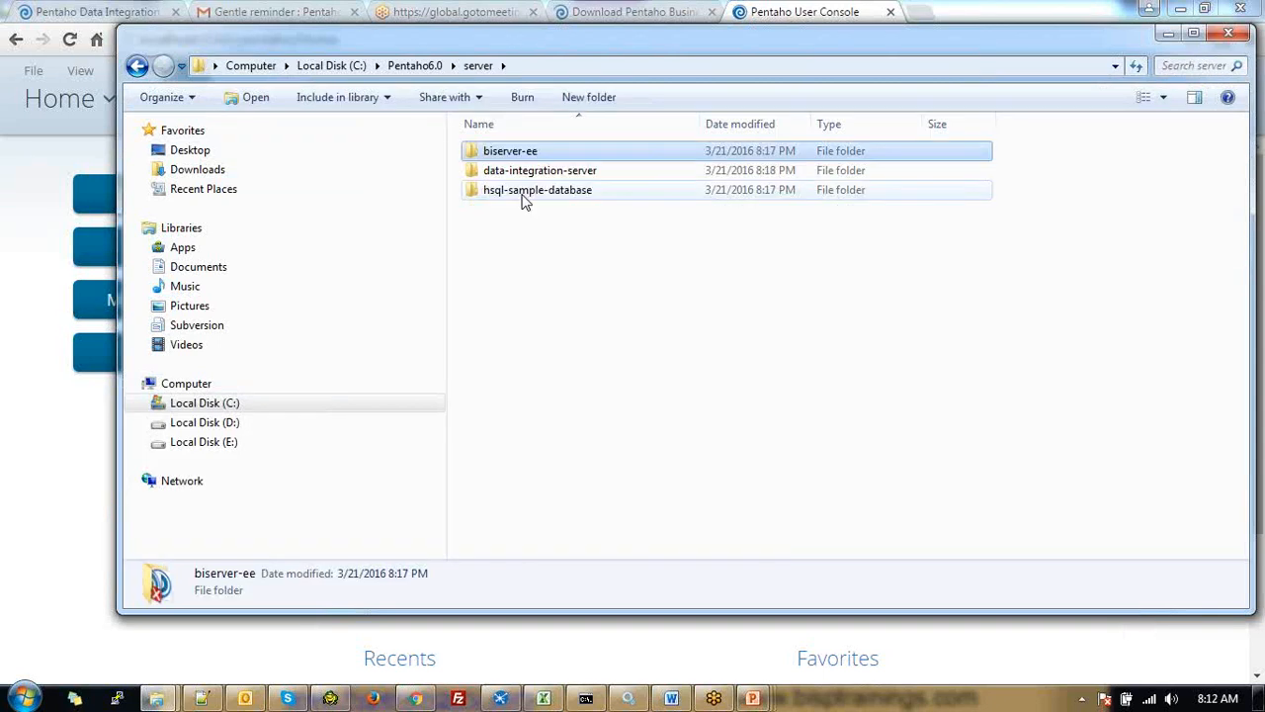
key("BackSpace")
double_click(519, 172)
left_click(569, 153)
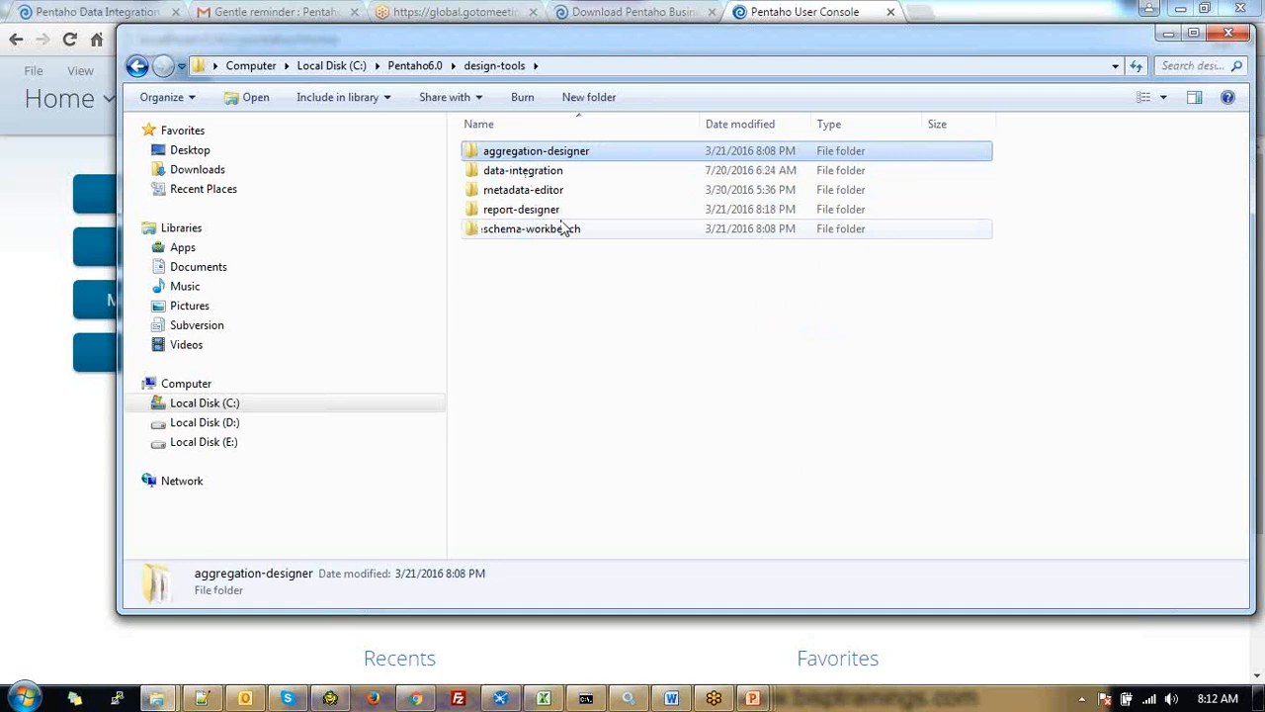
left_click(555, 174)
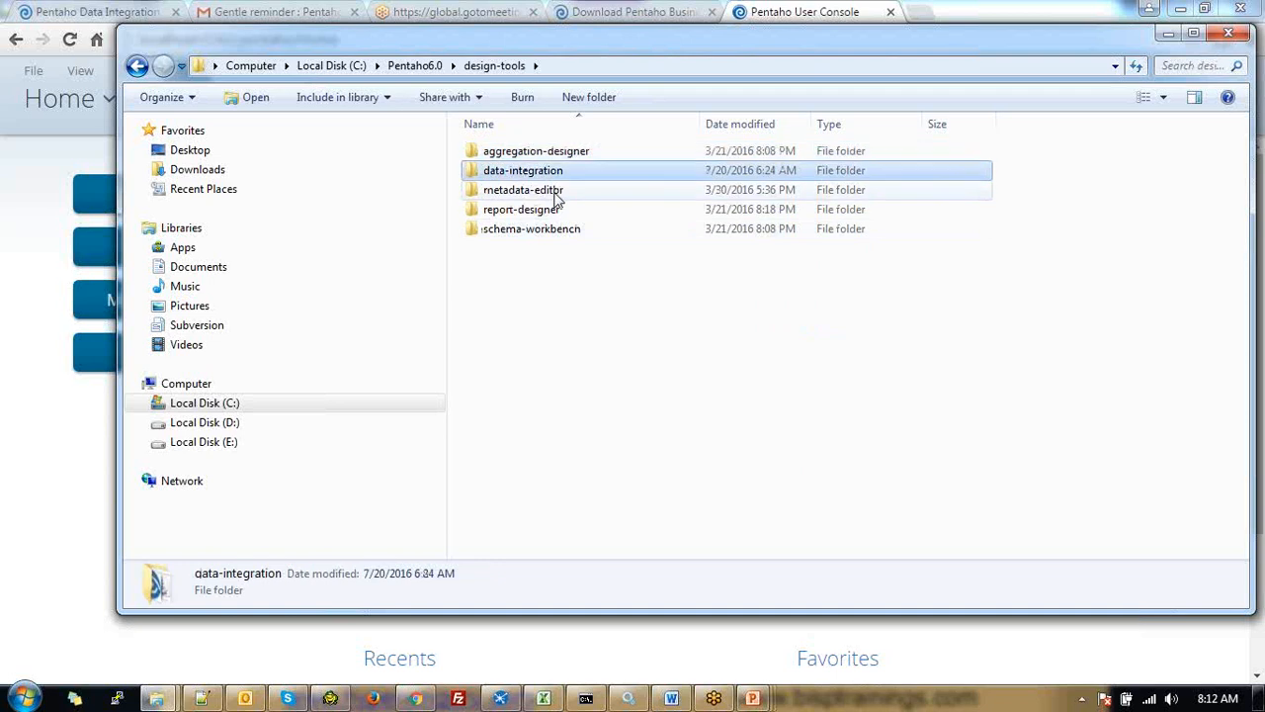
left_click(557, 193)
left_click(559, 228)
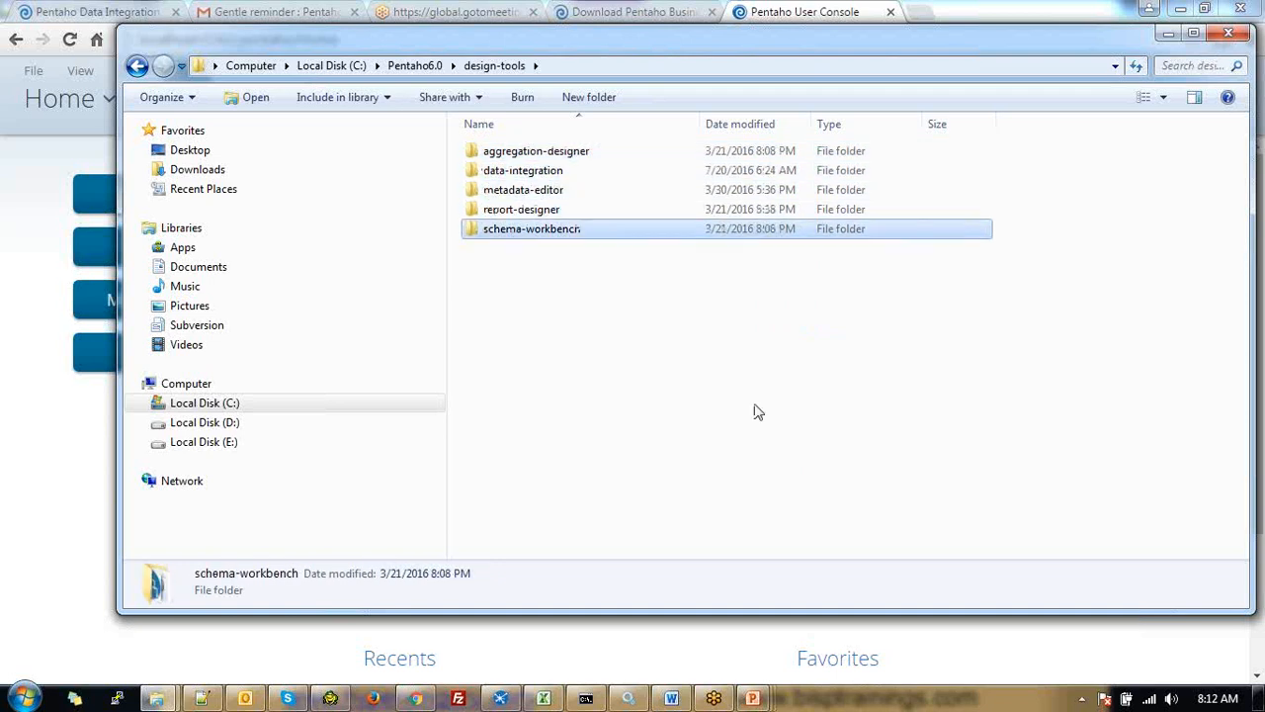
left_click_drag(756, 412, 544, 152)
left_click(556, 173)
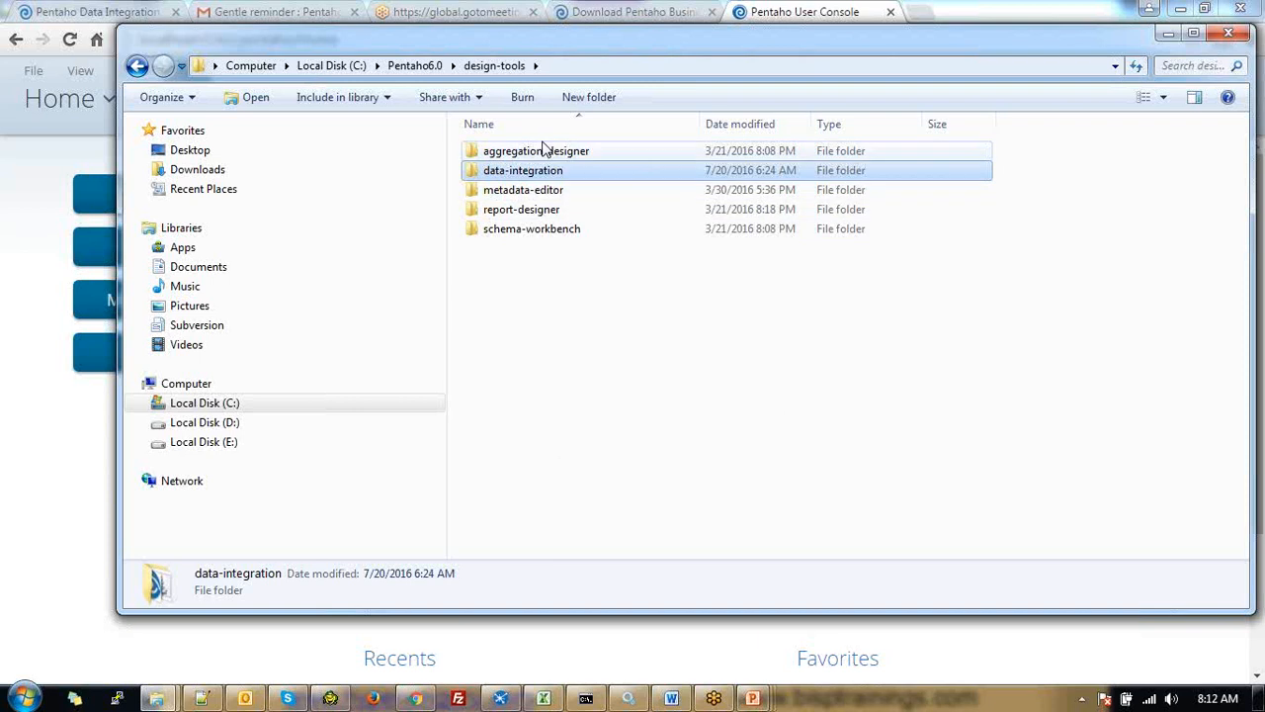
key("BackSpace")
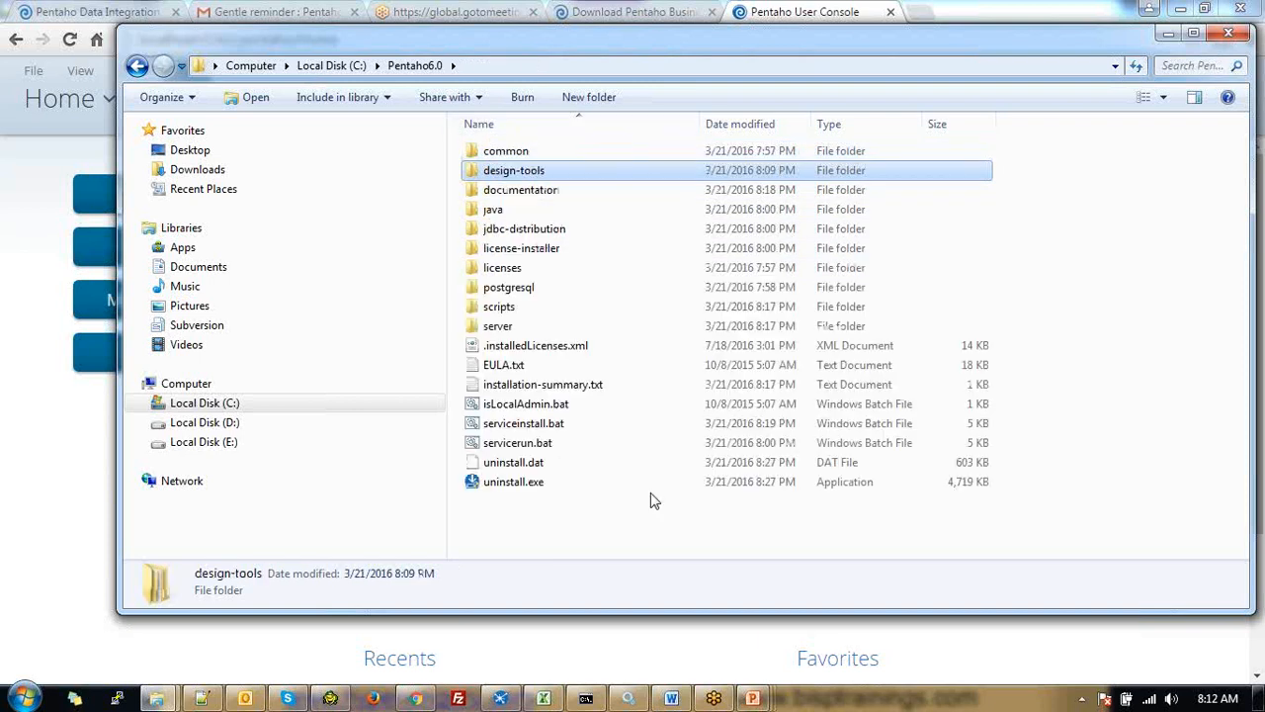
left_click(202, 700)
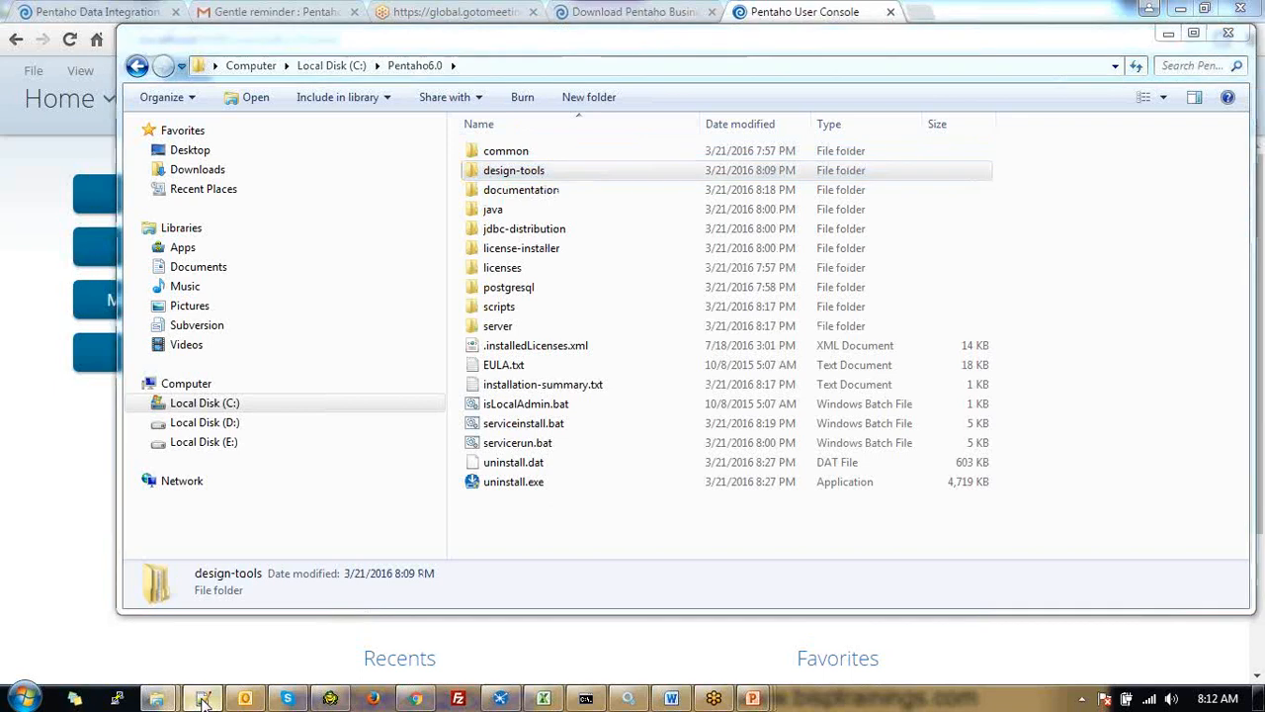
Select the pentaho.com/download URL in Notepad++, then return to Chrome's Pentaho download tab
left_click_drag(469, 157, 59, 156)
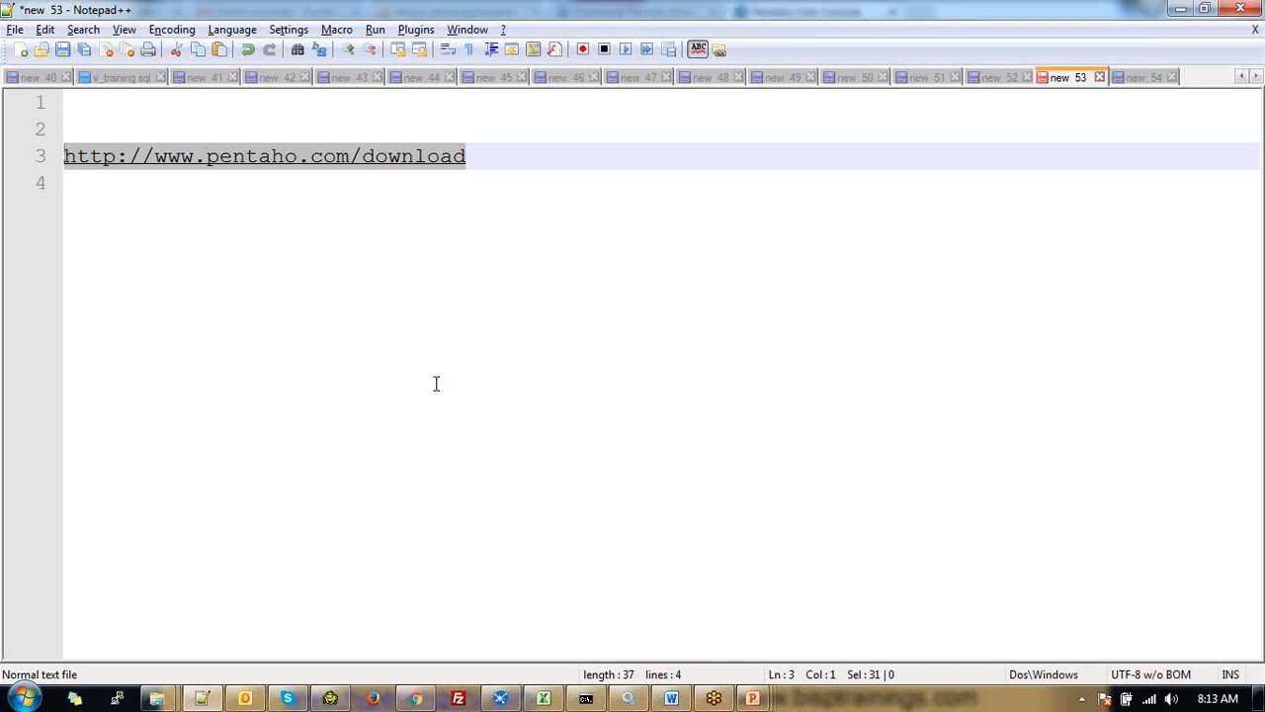
key("alt+Tab")
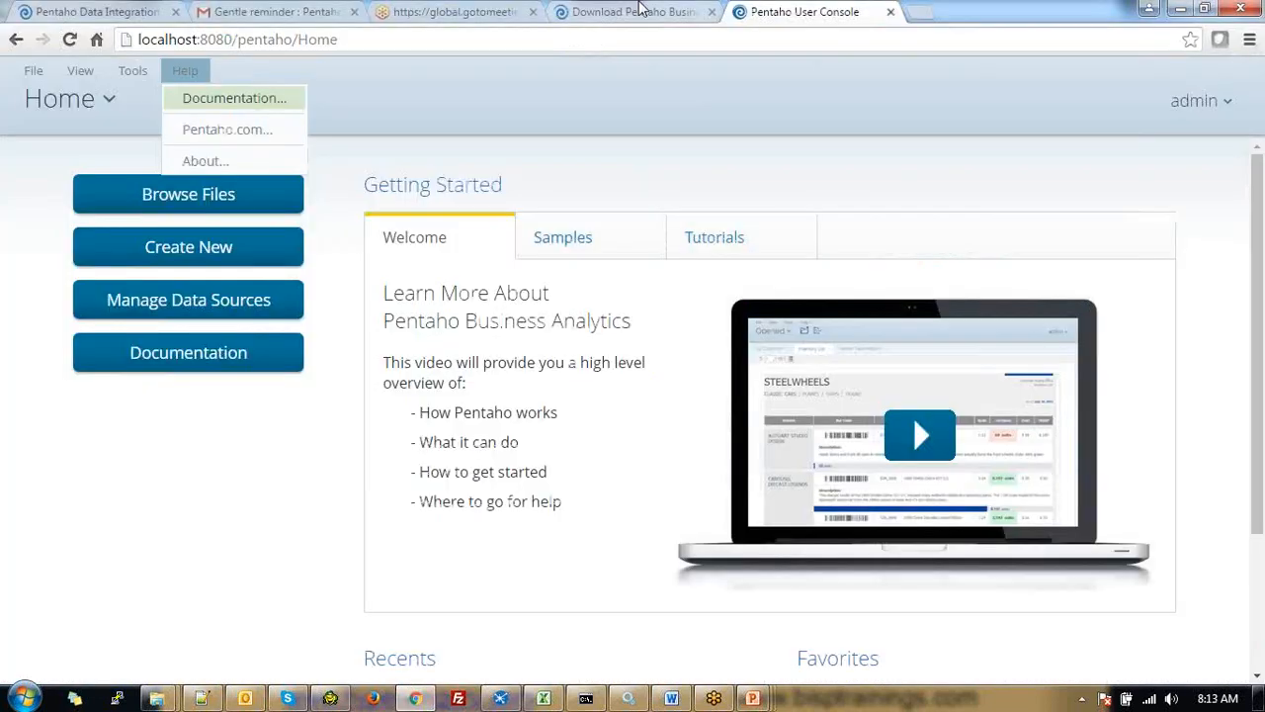
left_click(640, 12)
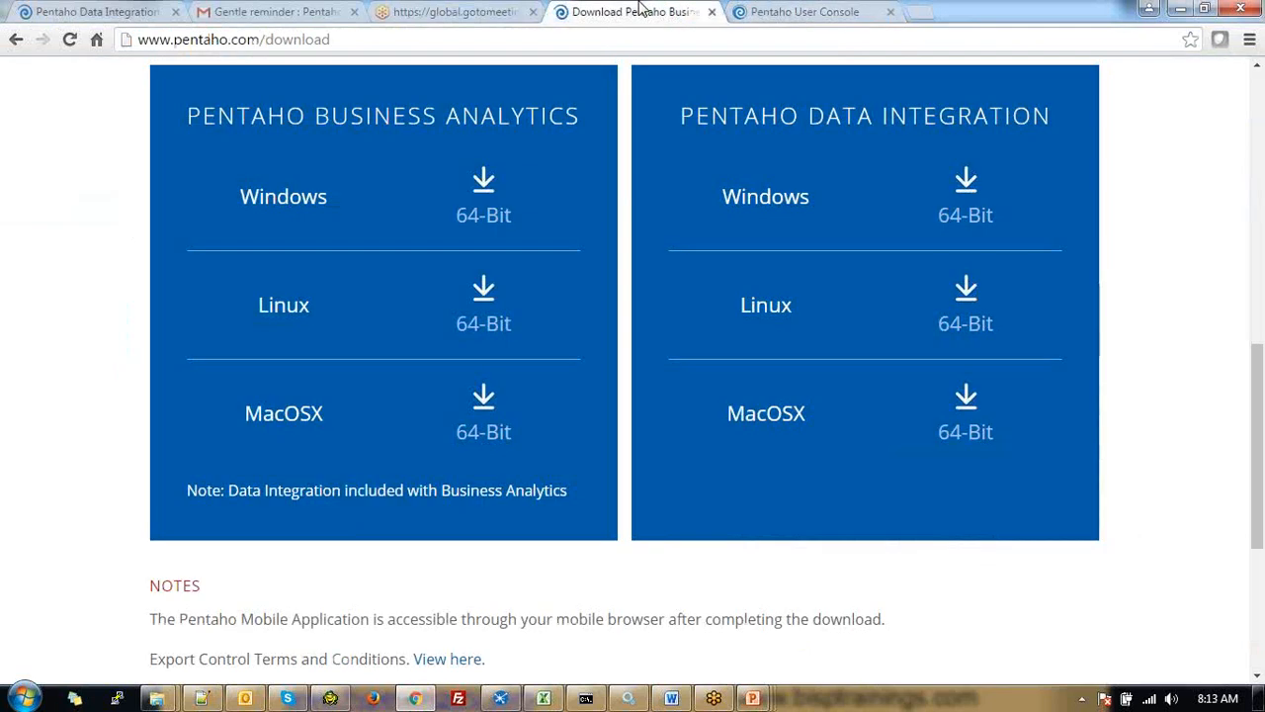
Scroll through the Pentaho download page's install steps, then bring the Notepad++ notes forward
scroll(806, 366, "up", 1)
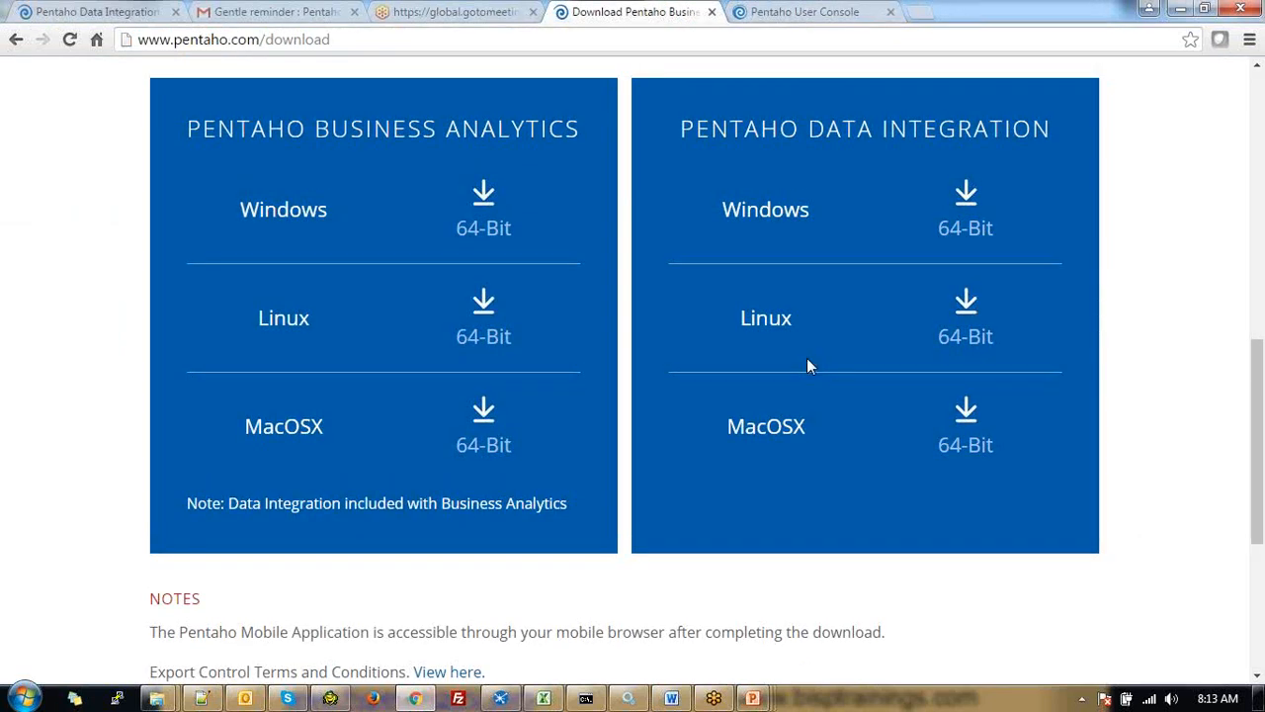
scroll(458, 331, "up", 8)
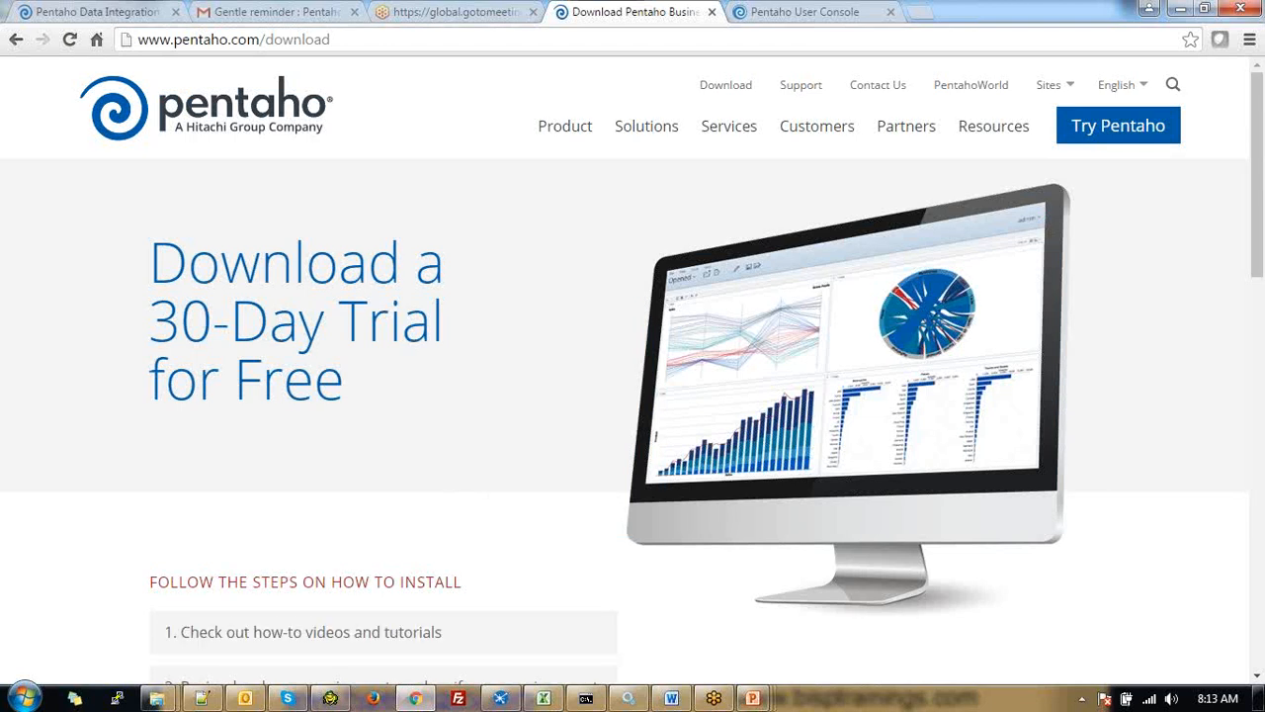
mouse_move(726, 697)
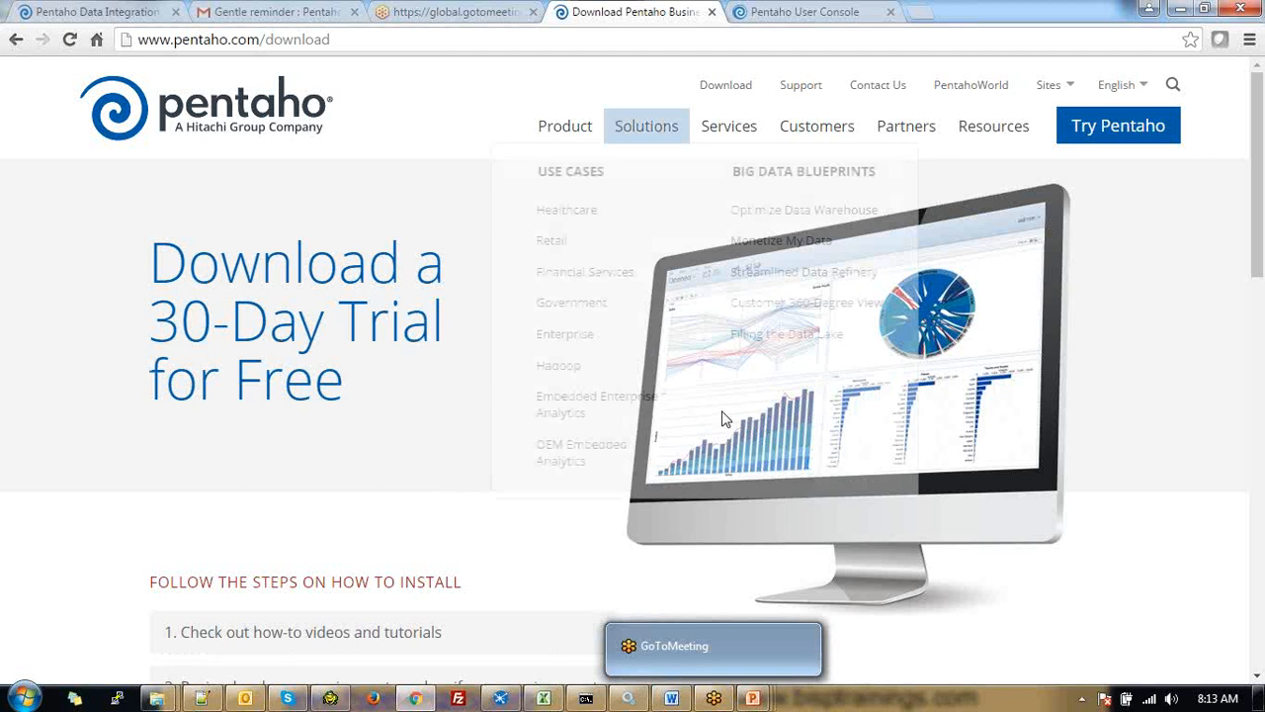
scroll(669, 470, "down", 3)
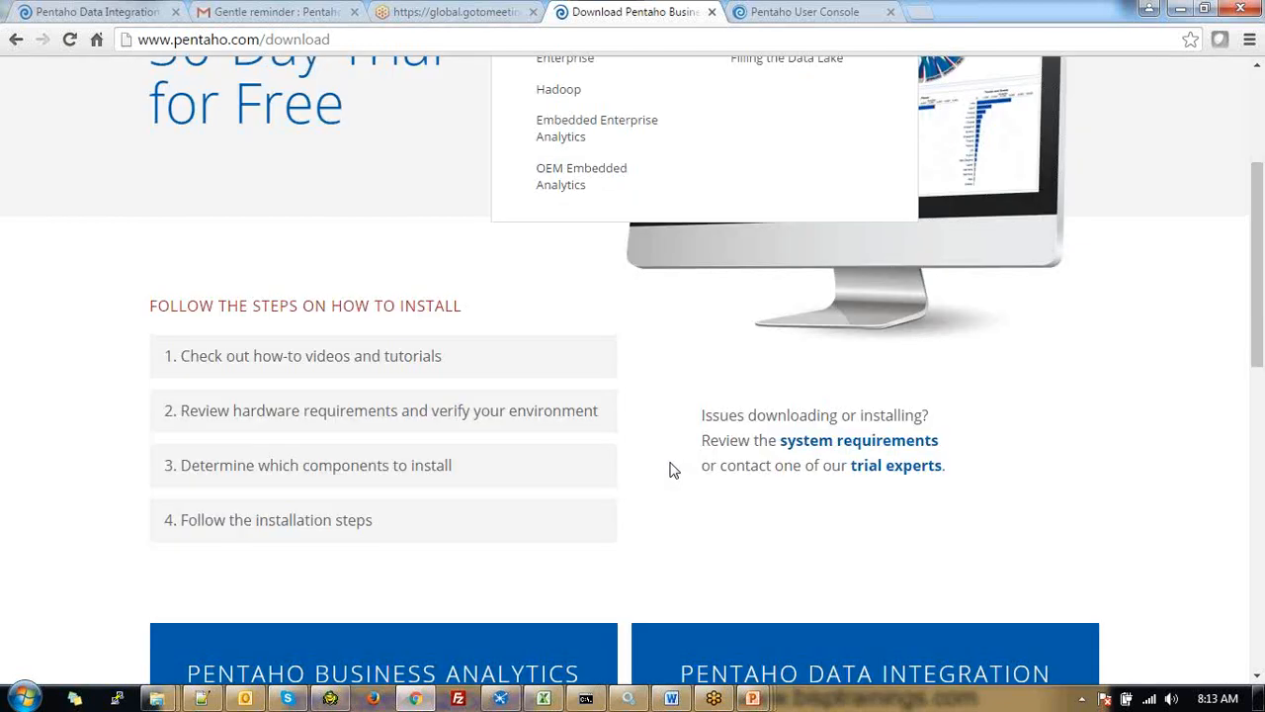
scroll(1050, 380, "down", 2)
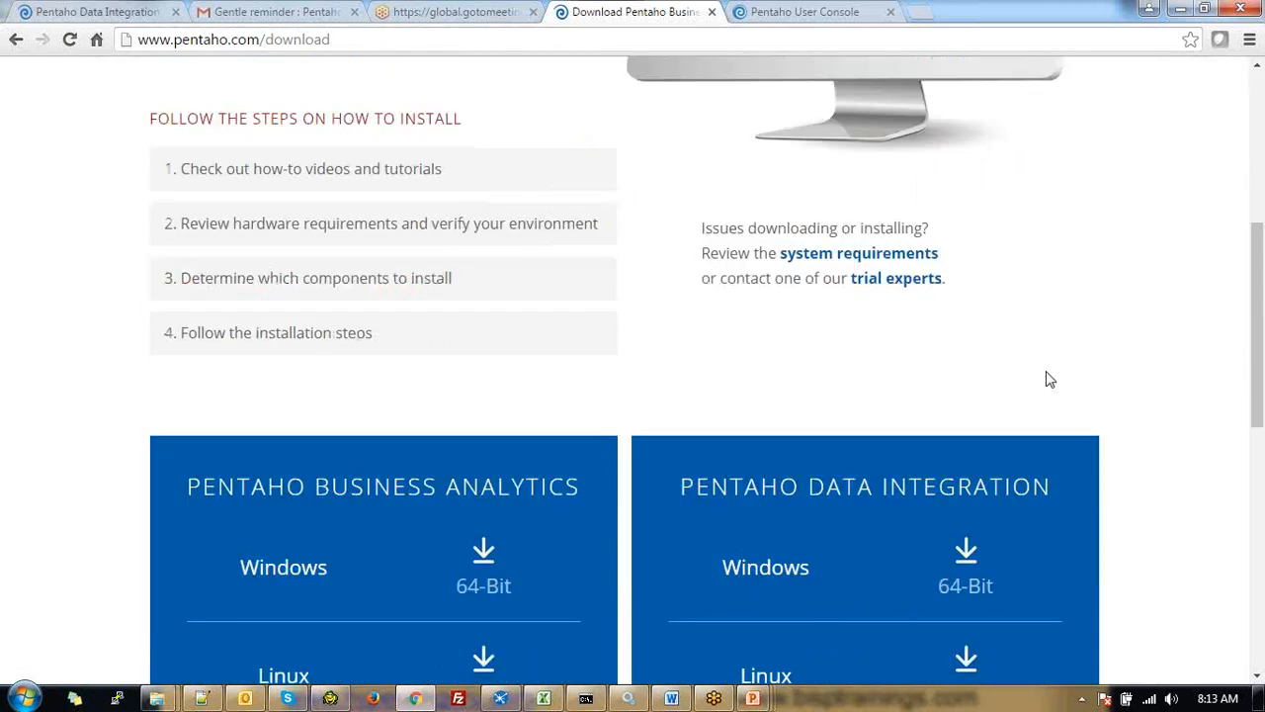
scroll(210, 448, "up", 5)
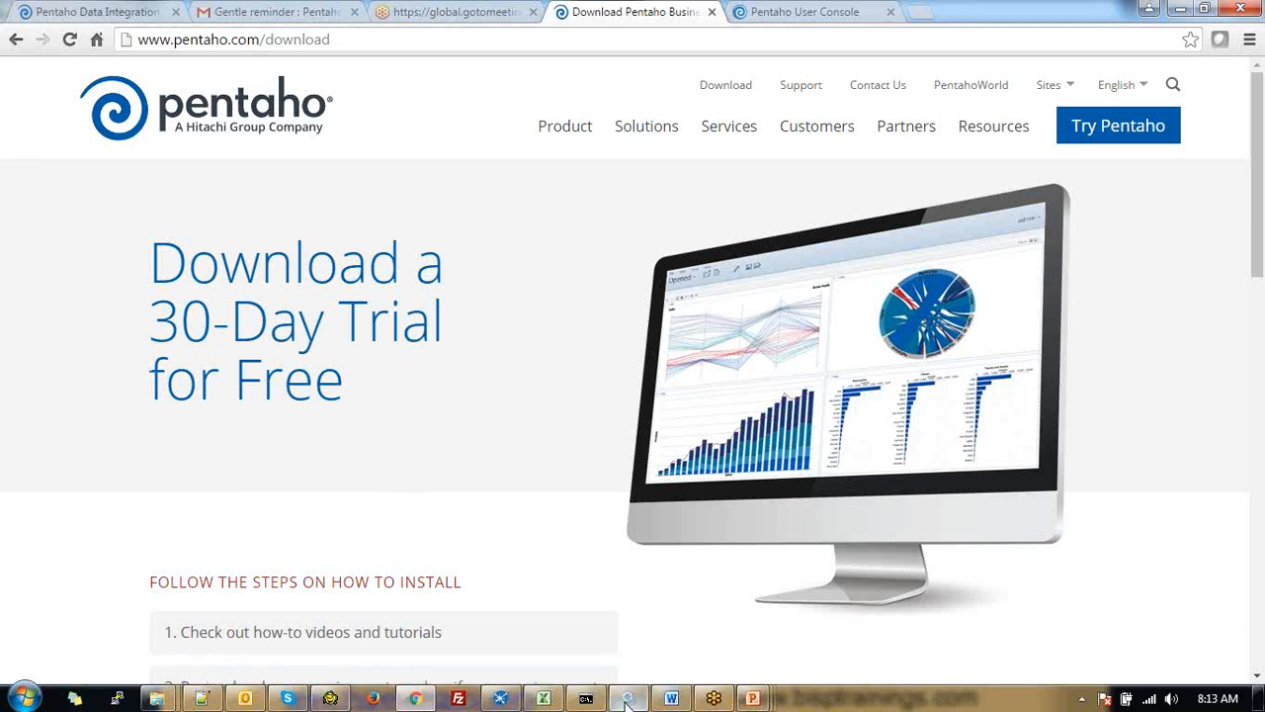
mouse_move(627, 699)
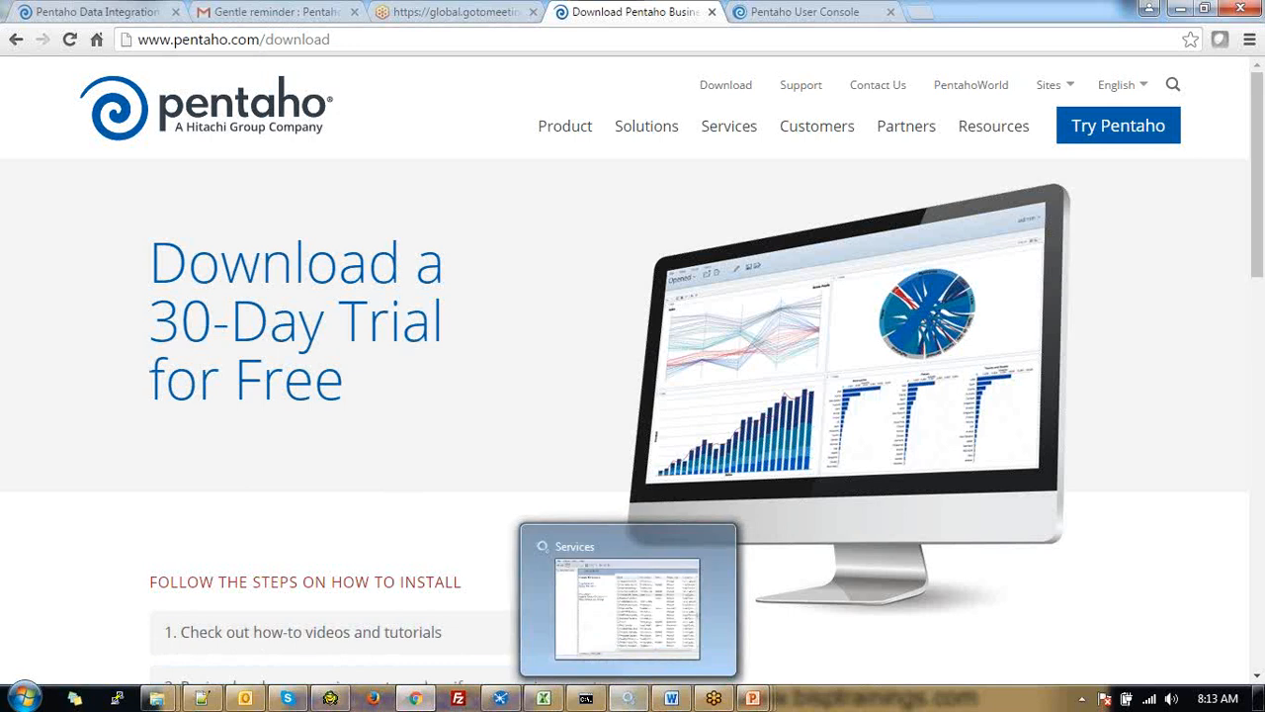
left_click(203, 698)
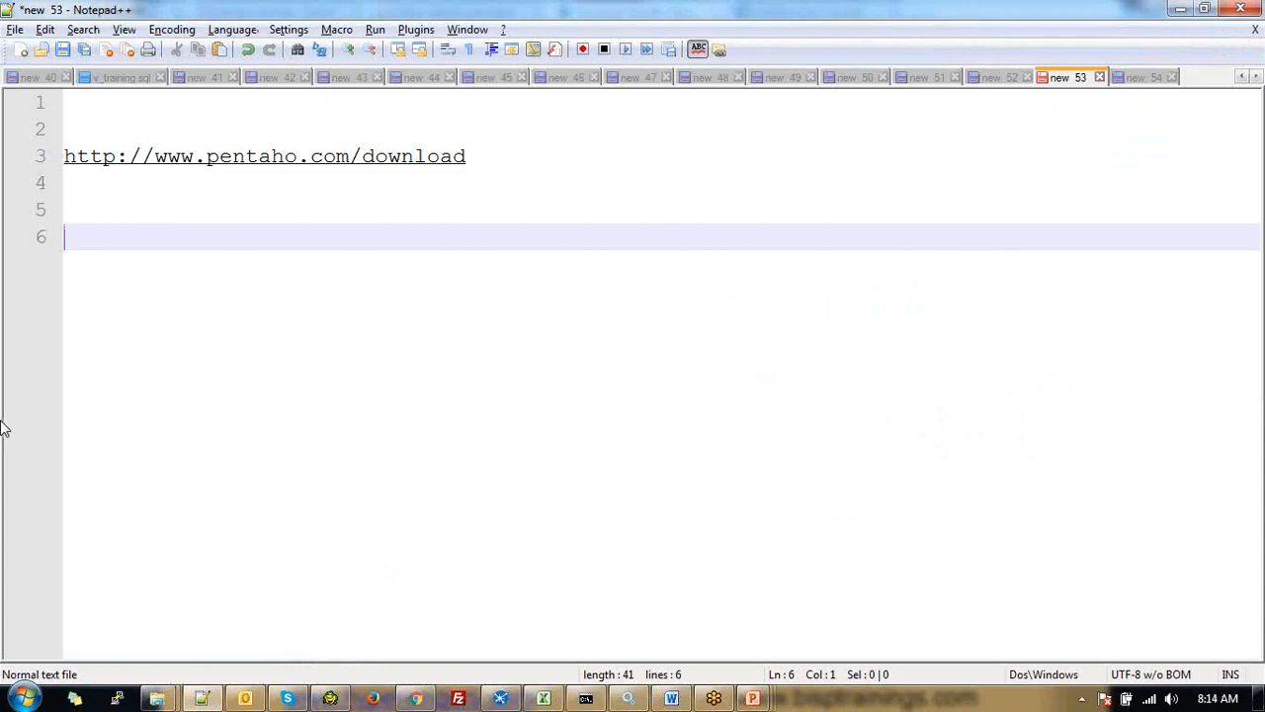
Add 'Java 7' on line 6 of the notes, followed by two new lines
type("Java 7")
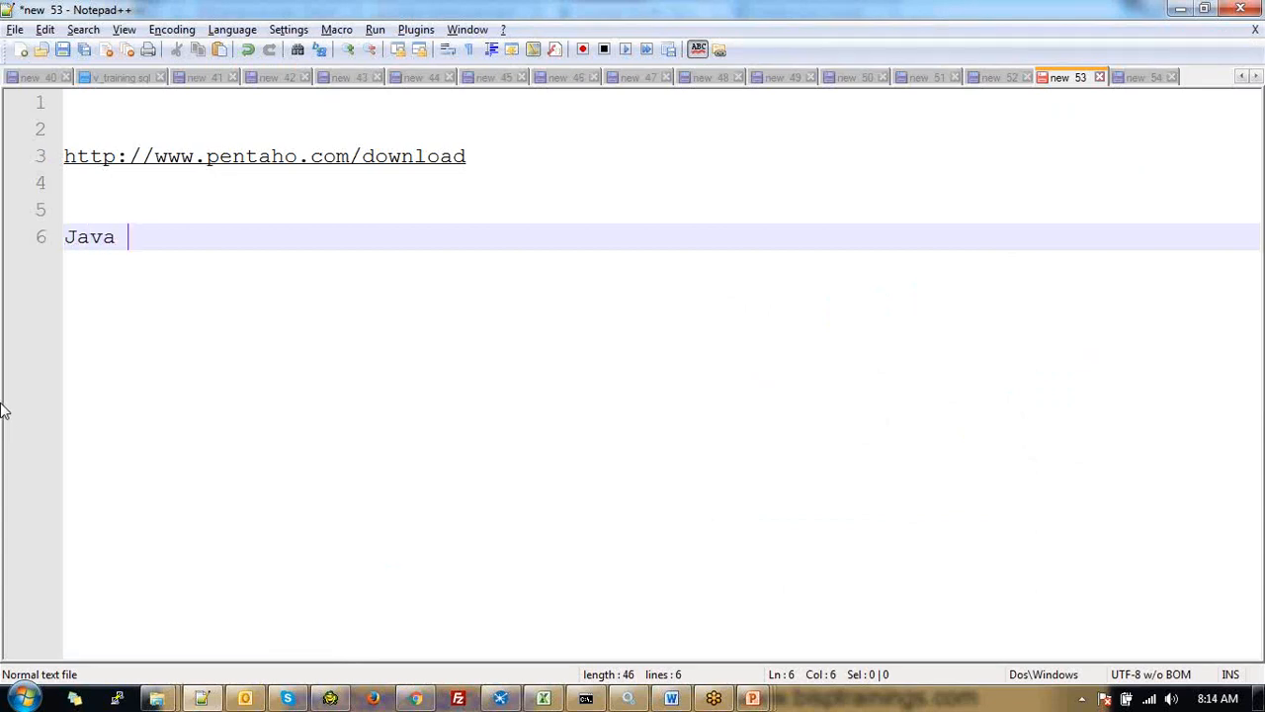
type(".0")
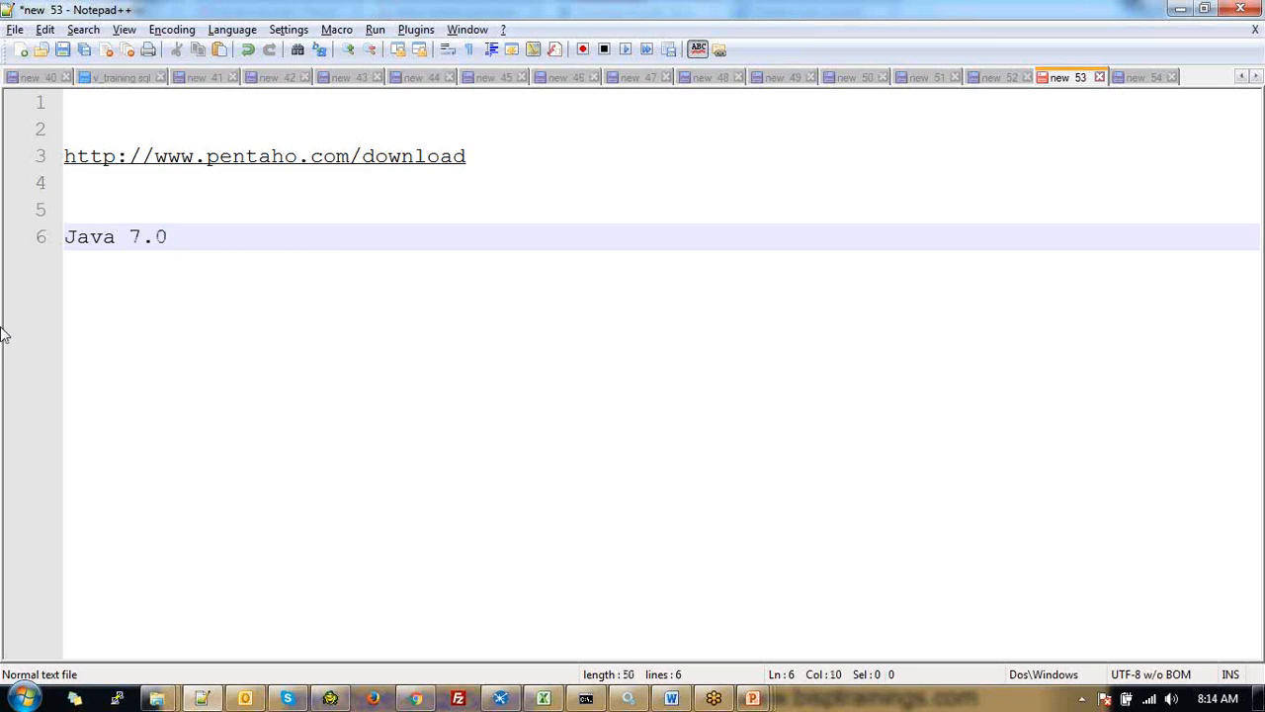
key("BackSpace")
key("BackSpace")
key("BackSpace")
key("Return")
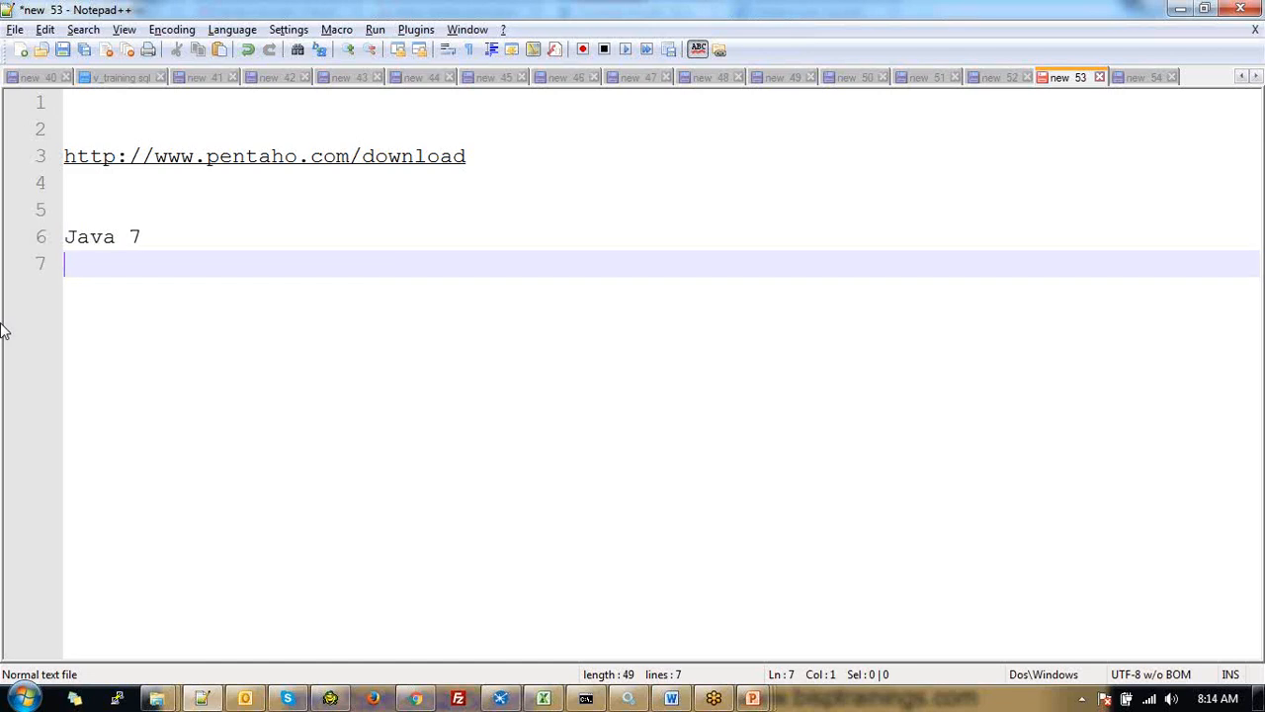
key("Return")
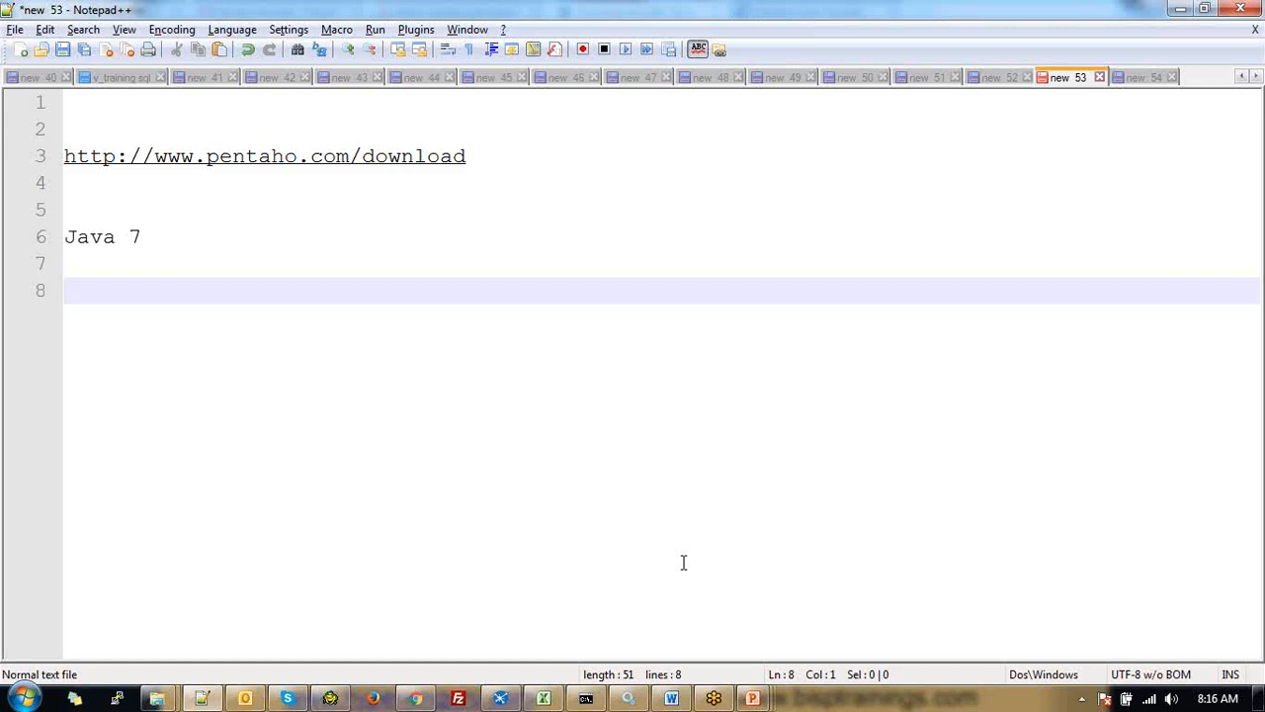
Switch from Notepad++ back to the Chrome pentaho.com/download page
key("alt+Tab")
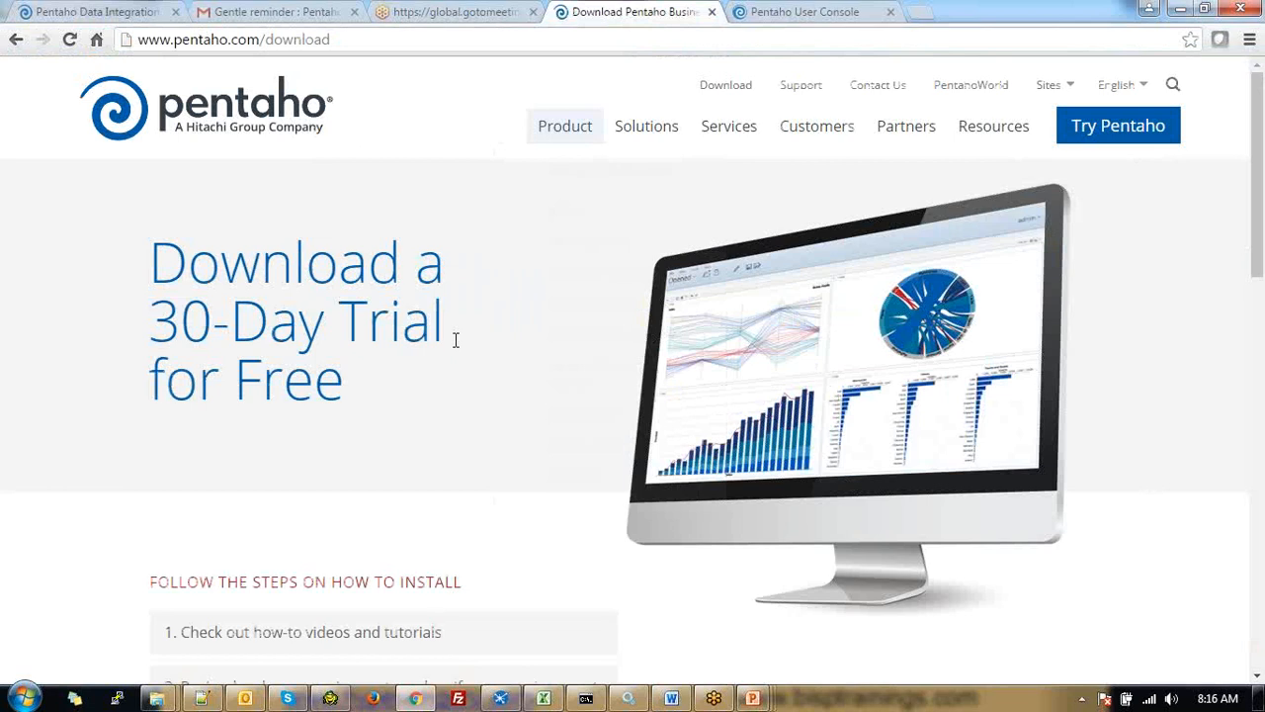
Scroll down to the 64-bit Business Analytics and Data Integration download panels
scroll(454, 360, "down", 1)
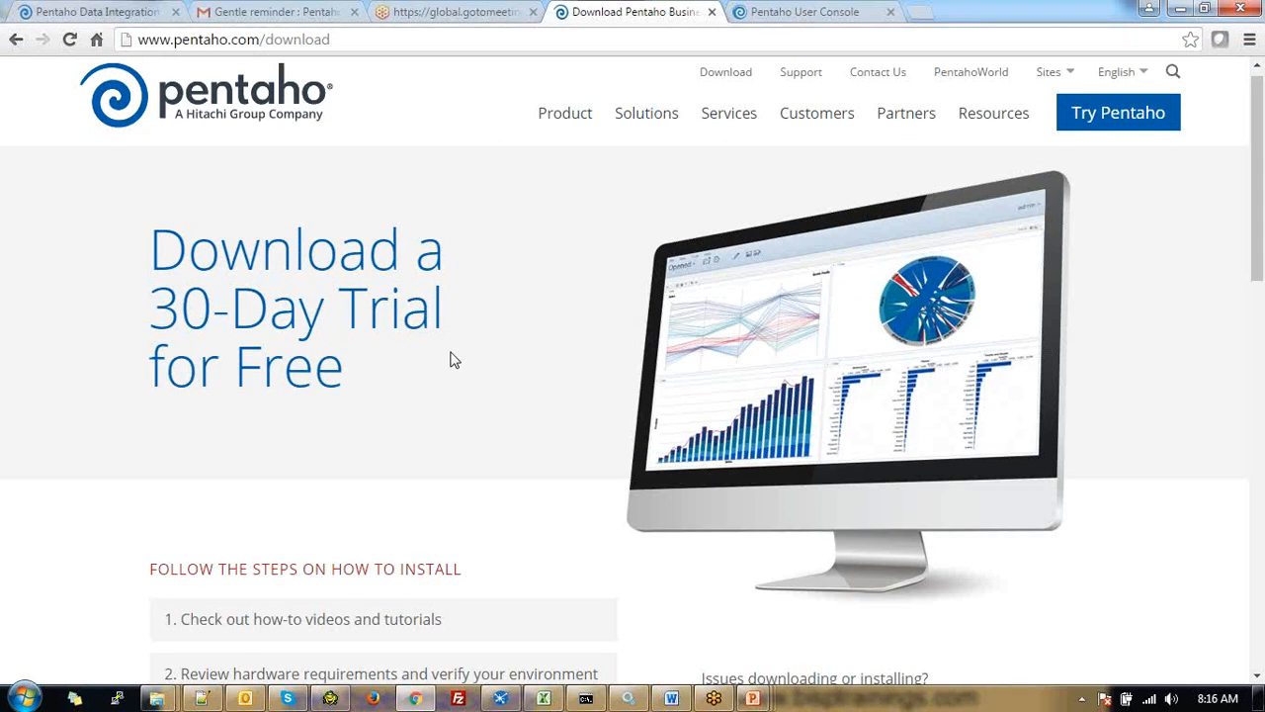
scroll(454, 360, "down", 7)
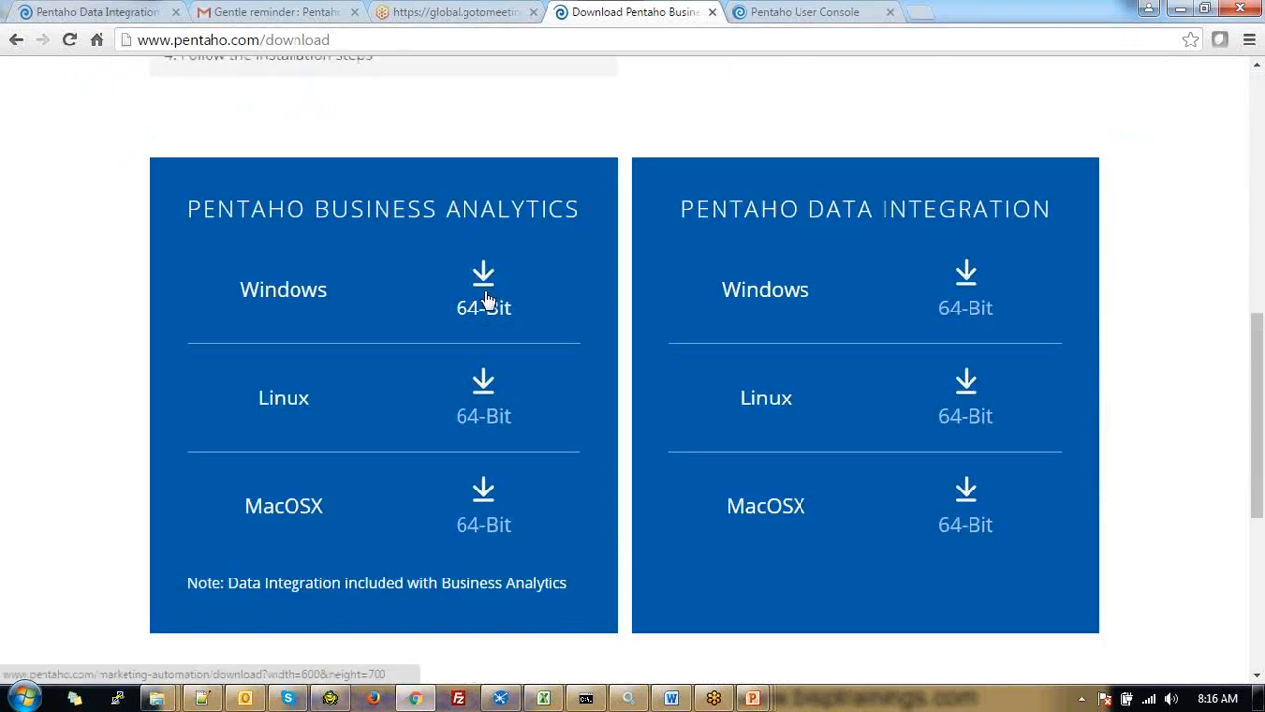
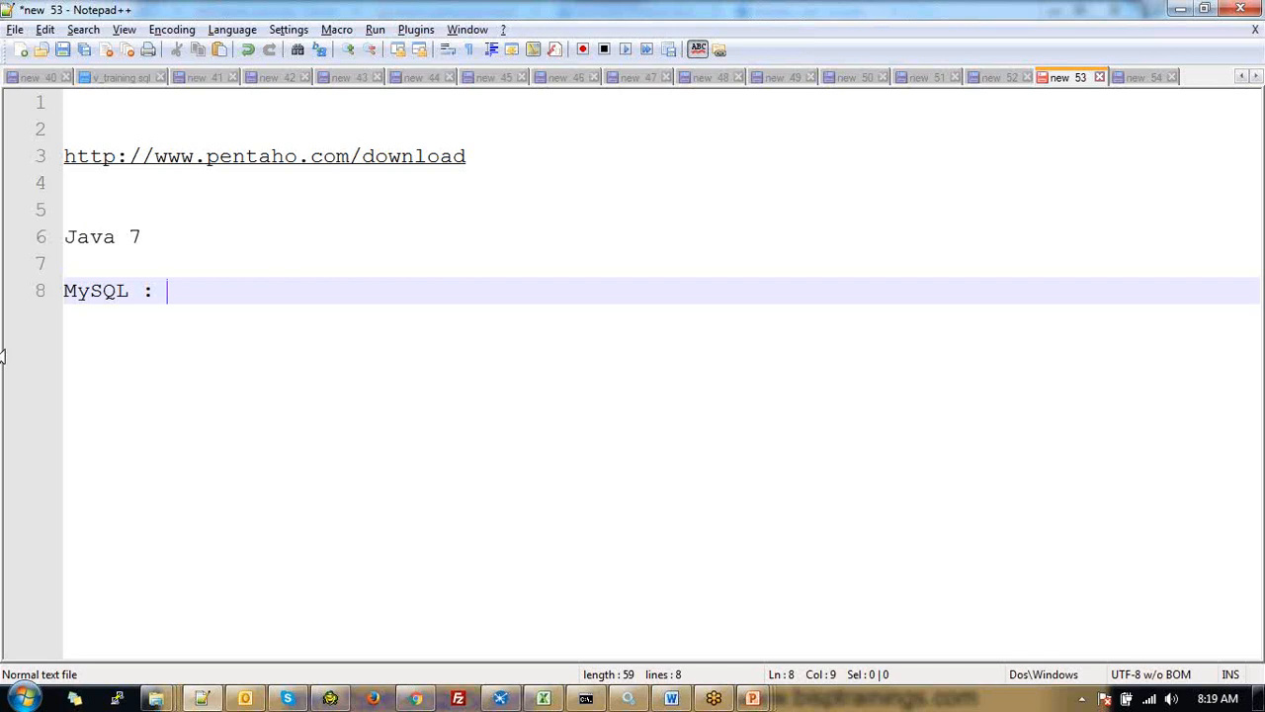
Finish line 8 as 'MySQL Server : Sample Database' and leave a blank line after it
type("S")
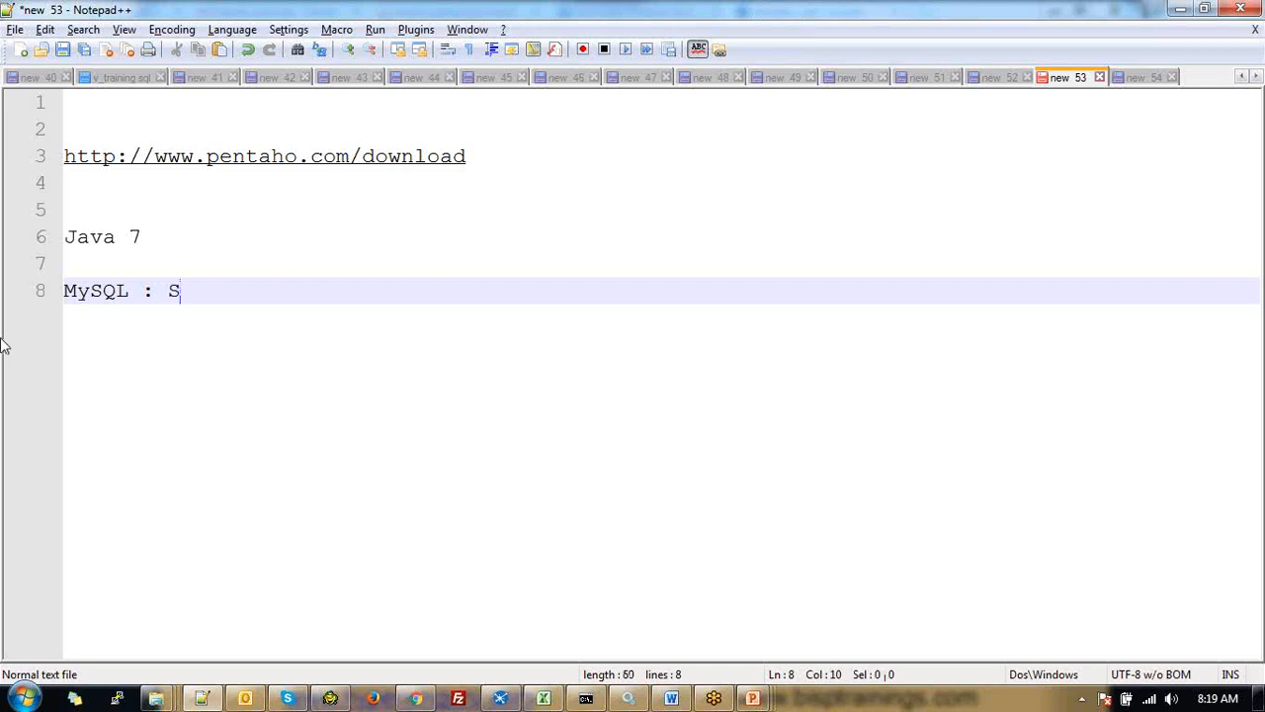
type("erV")
key("BackSpace")
key("BackSpace")
key("BackSpace")
key("BackSpace")
key("BackSpace")
key("BackSpace")
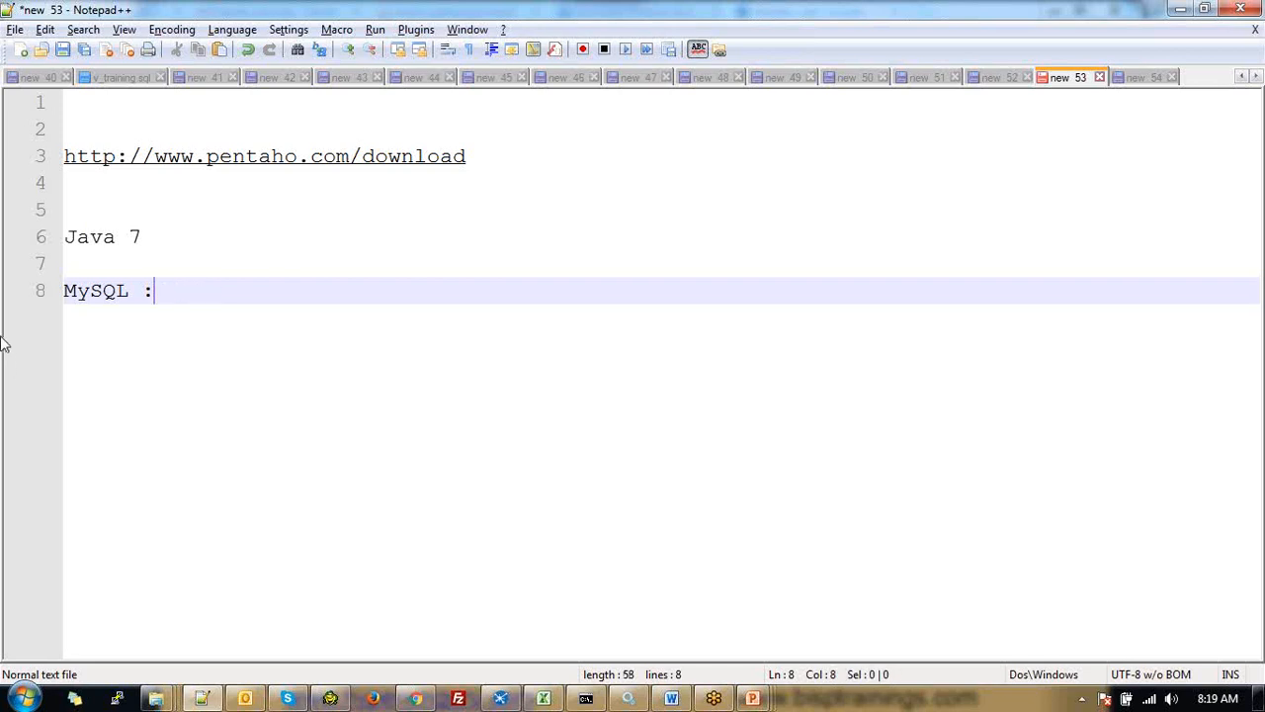
type("SER")
key("BackSpace")
key("BackSpace")
type("erver : ")
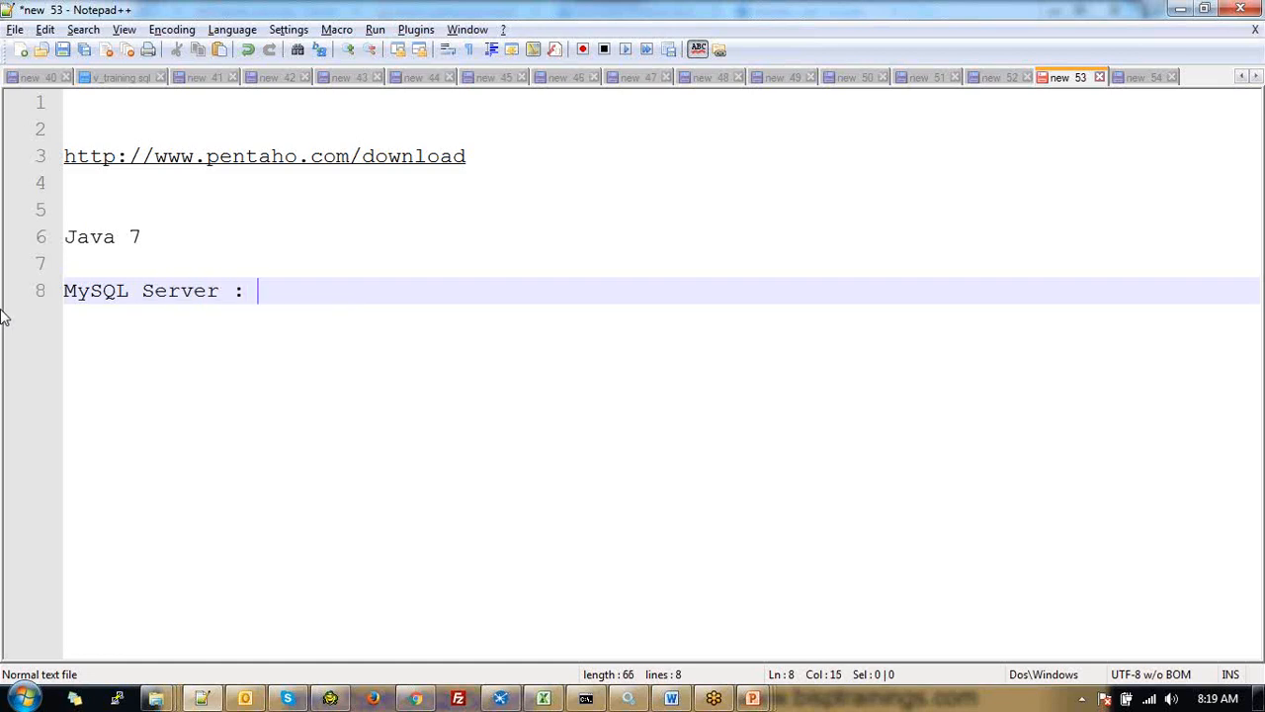
type("S")
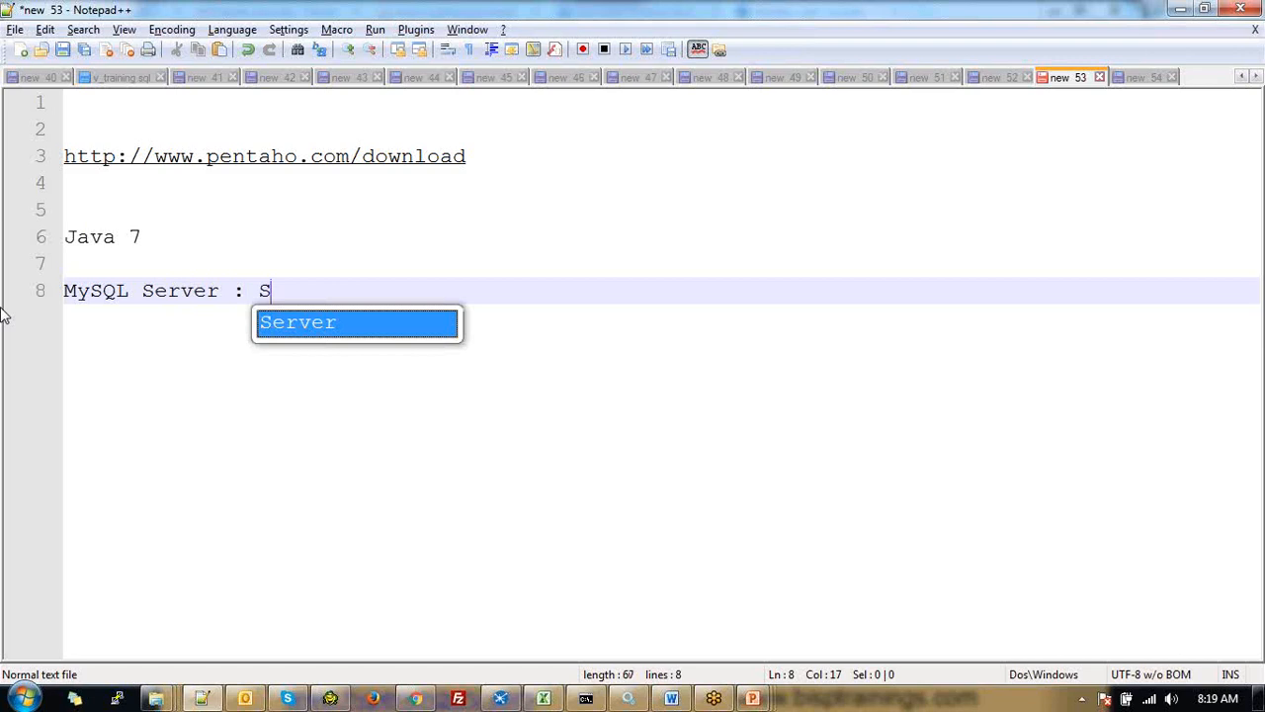
type("ample Da")
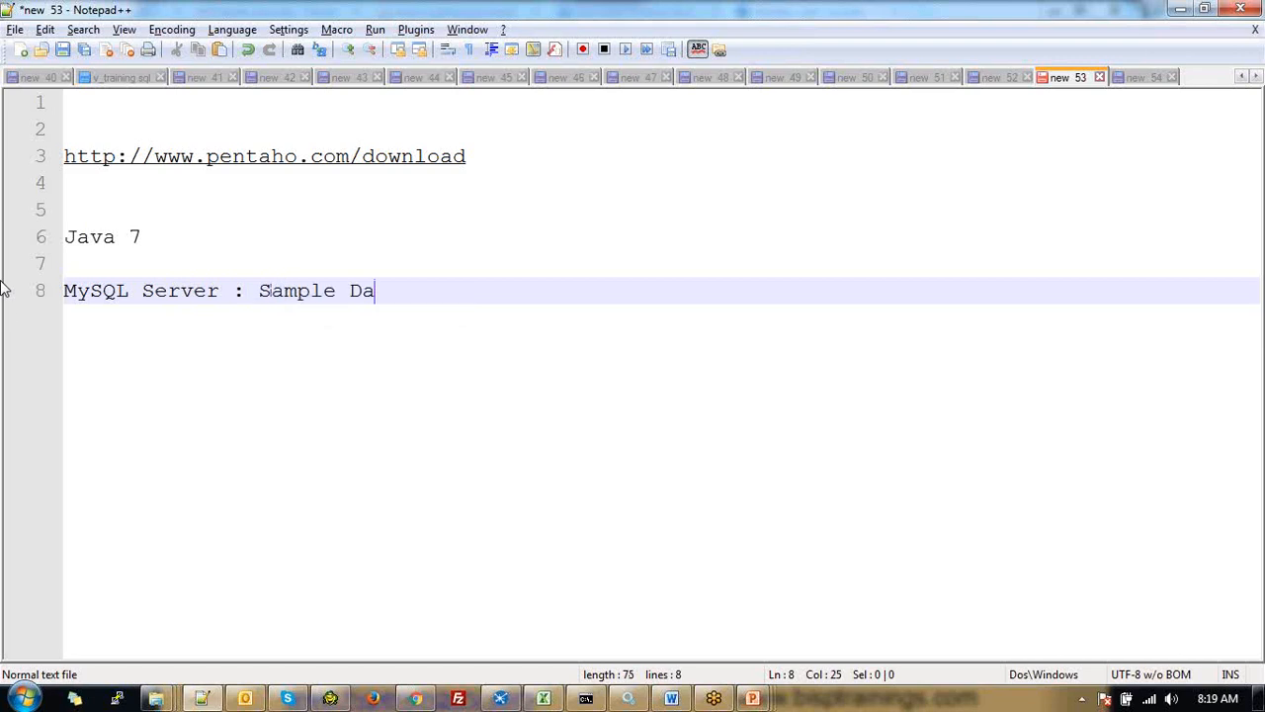
type("tabase")
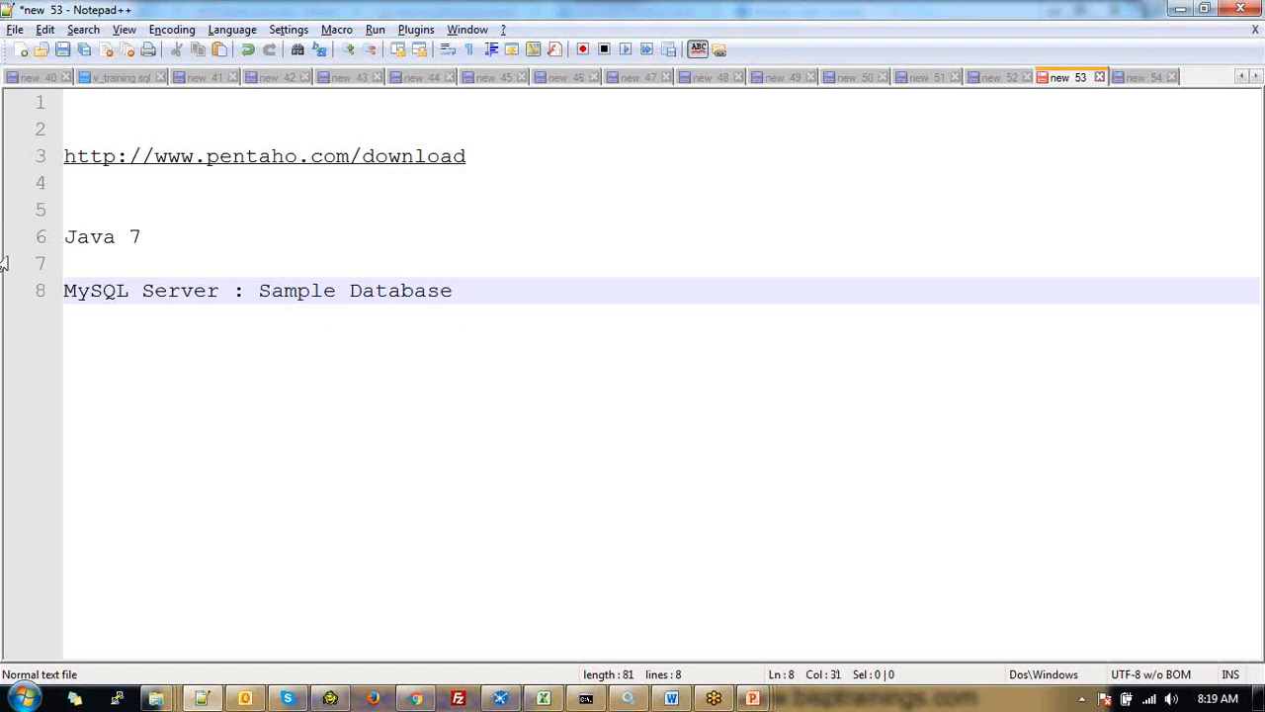
key("Return")
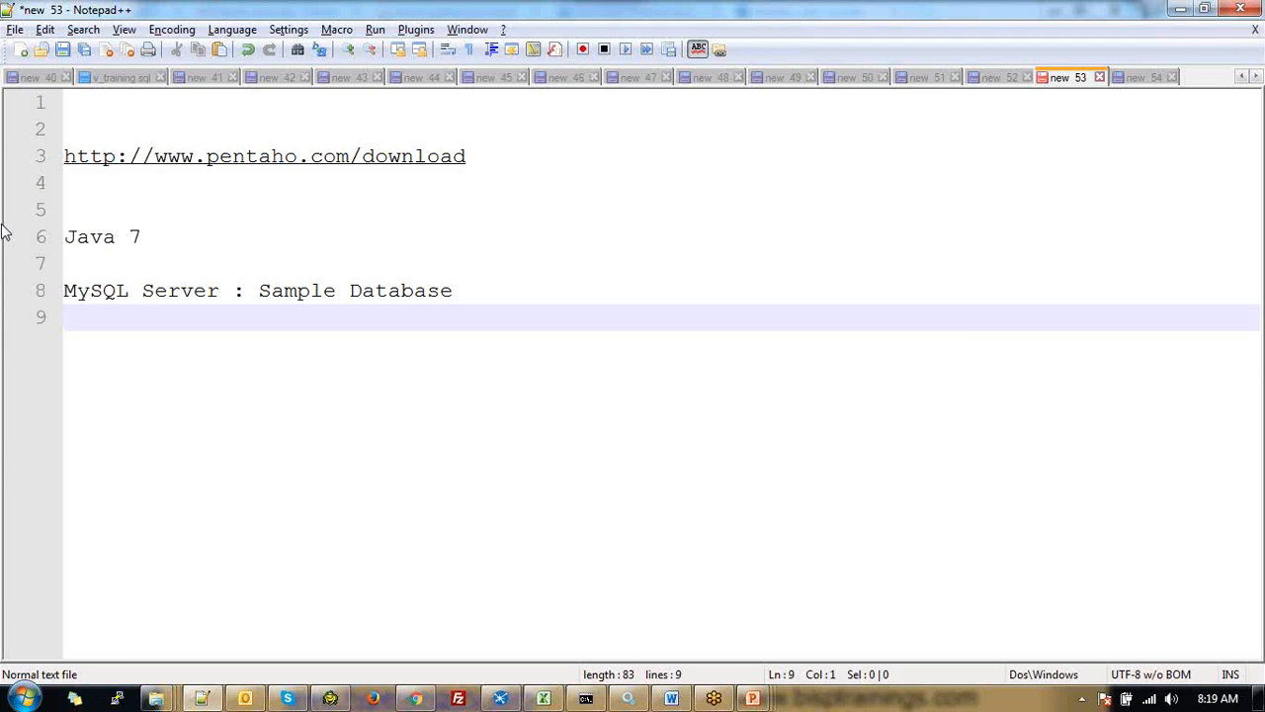
key("Return")
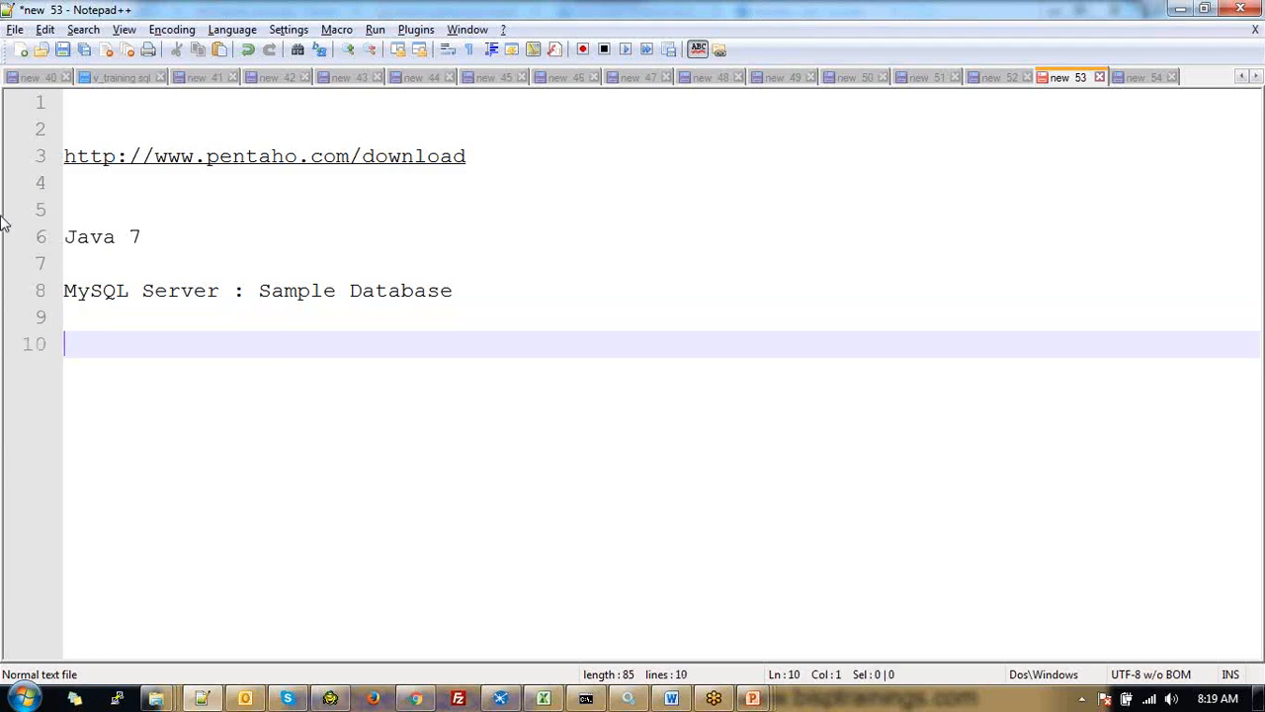
Add the note 'MySQL workbench or Toad client to connect Database' on line 10
type("My")
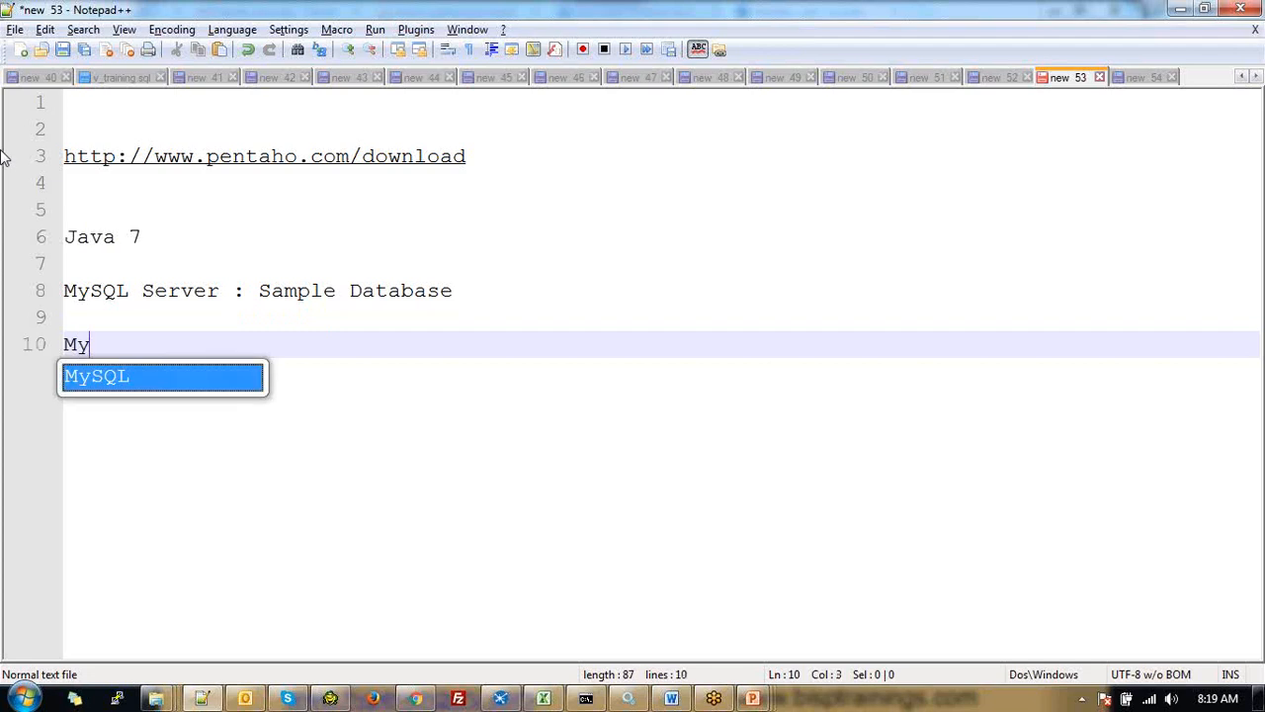
type("SQL ")
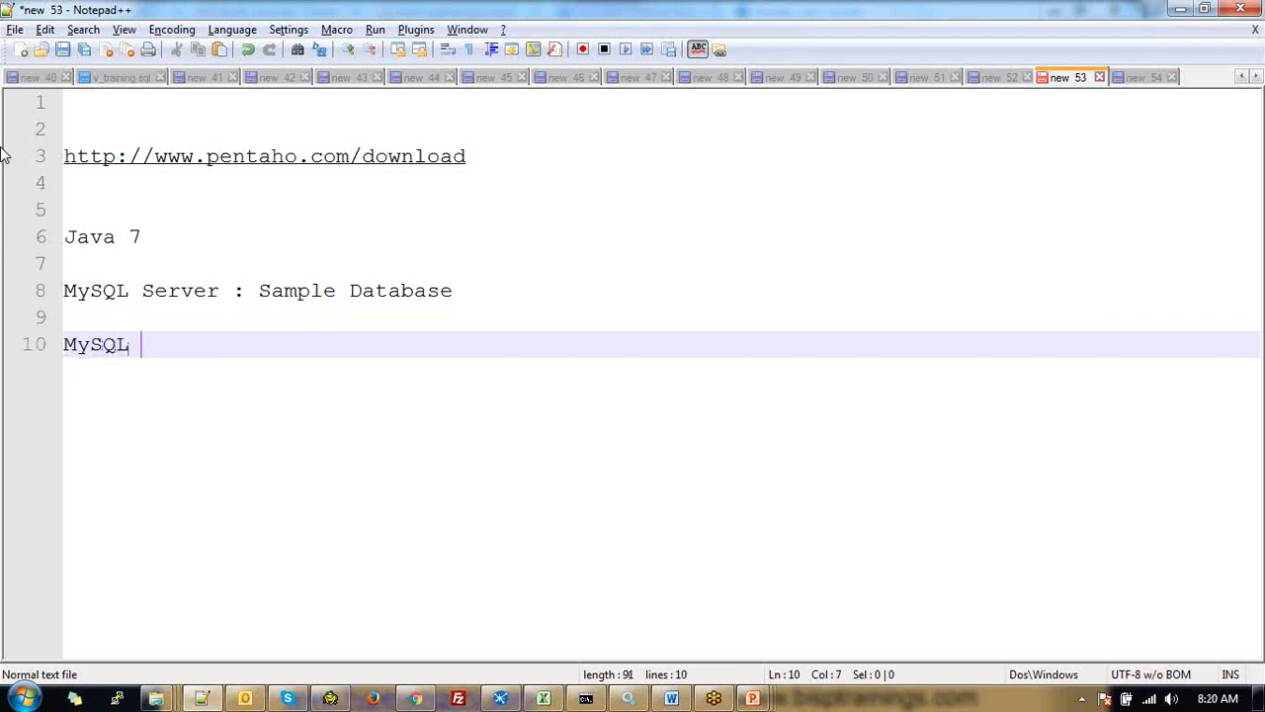
type("work")
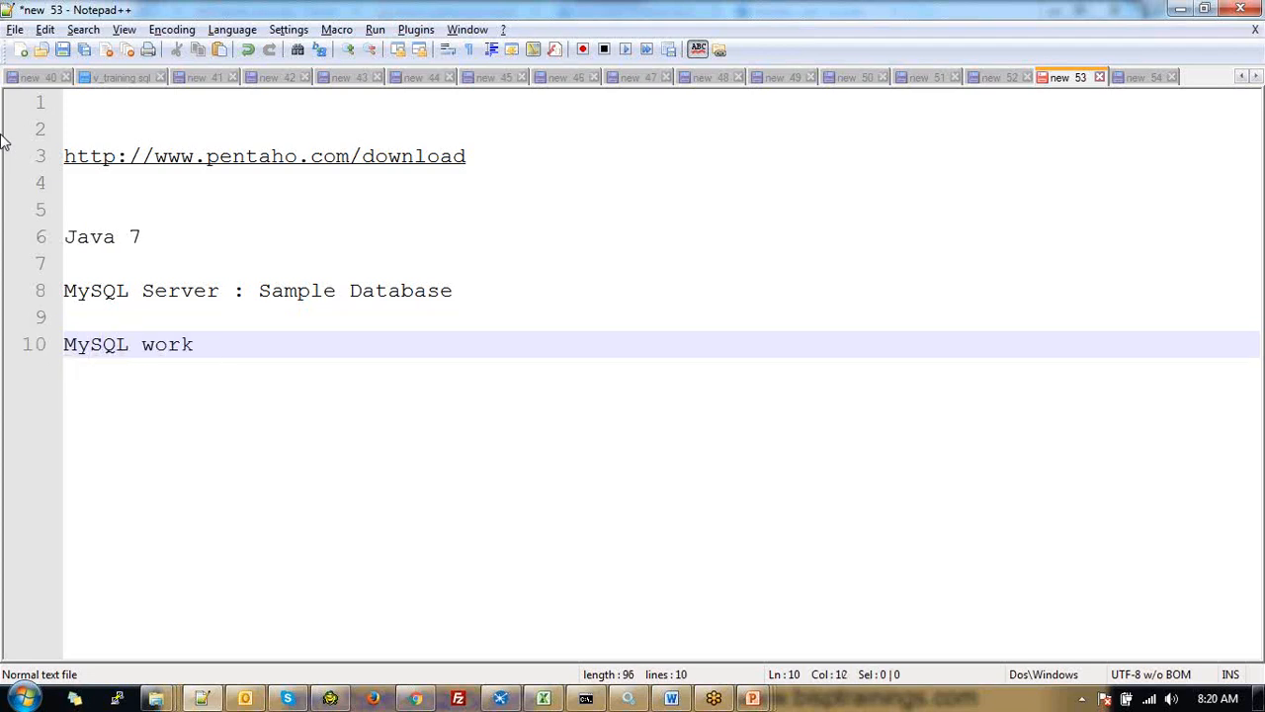
type("bench or ")
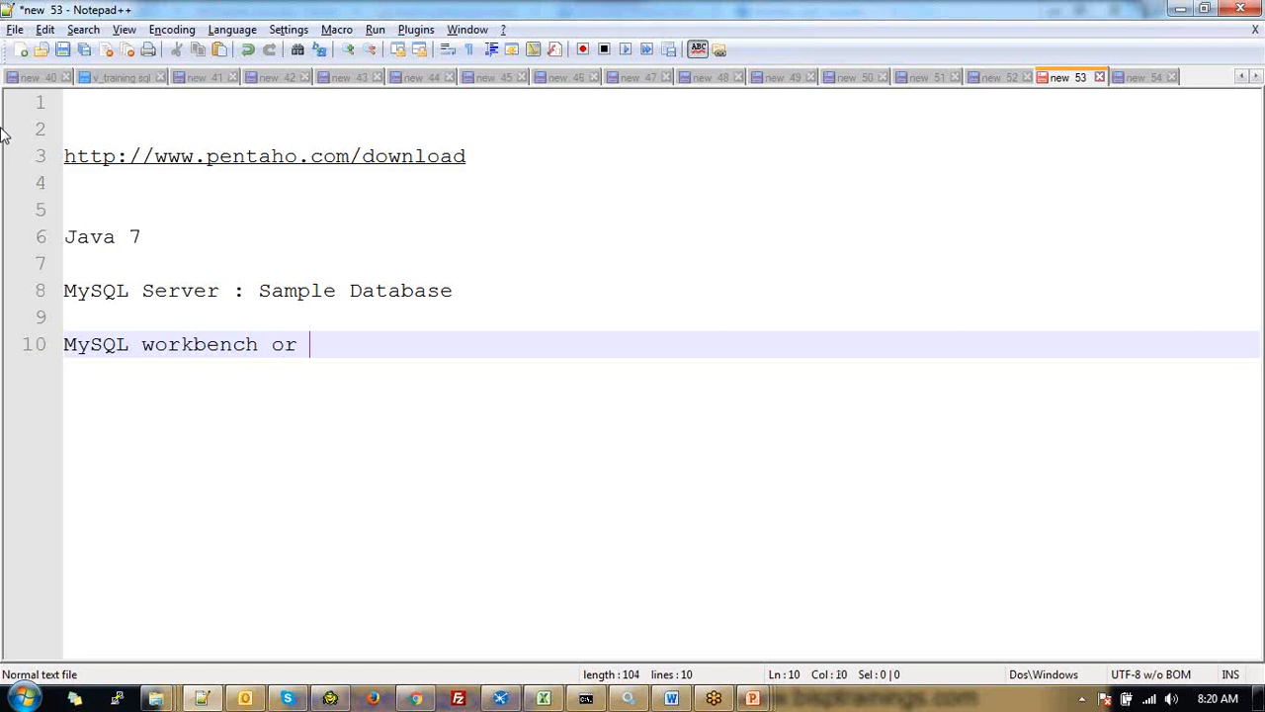
type("to")
key("BackSpace")
key("BackSpace")
type("Toad ")
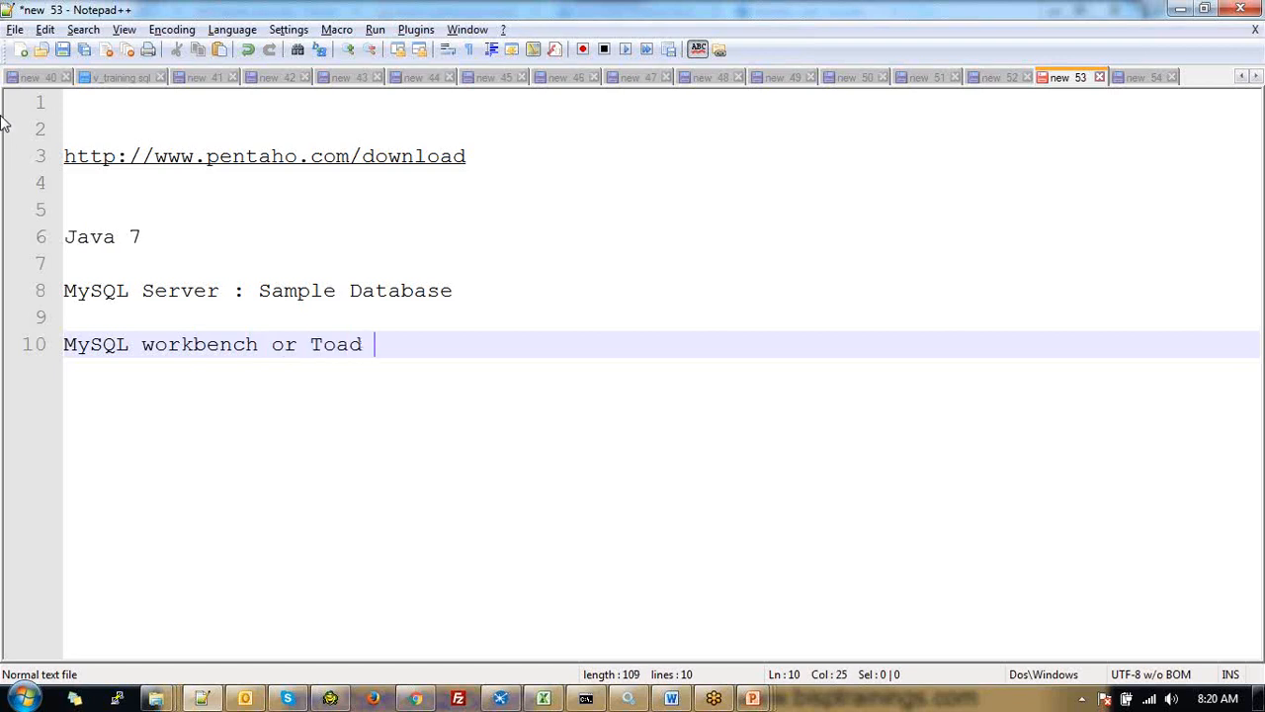
type("c")
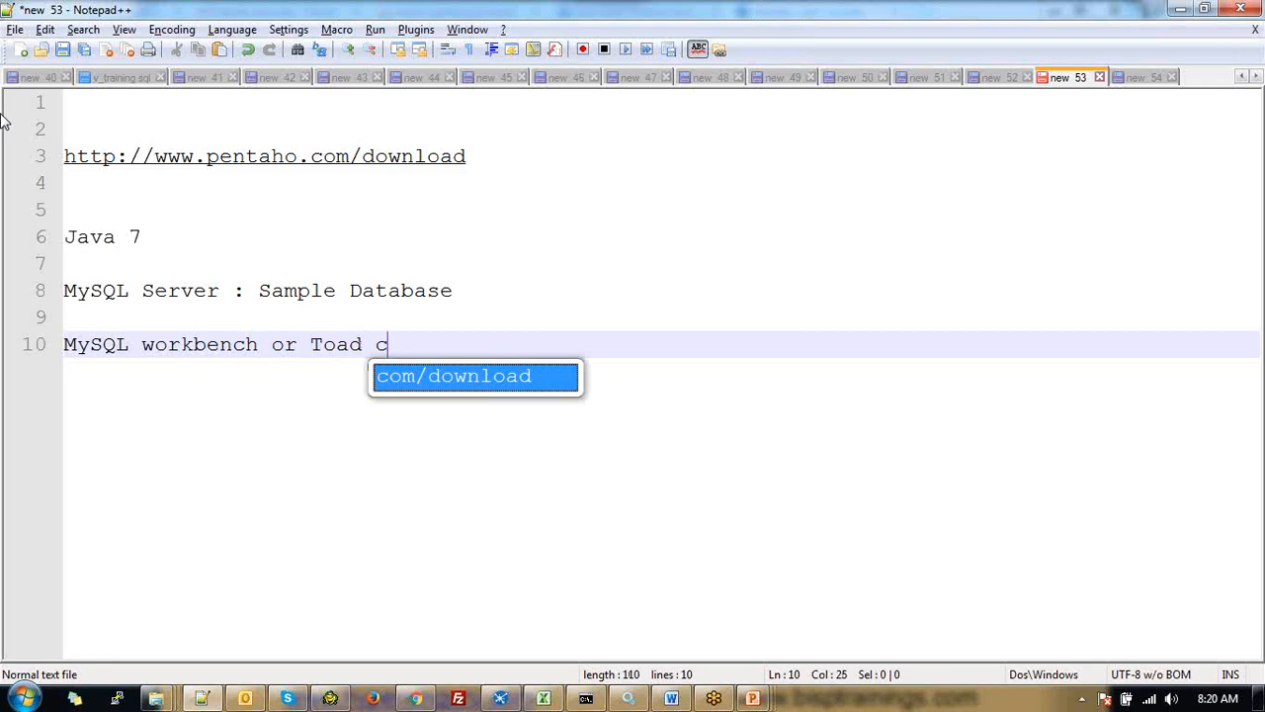
type("lient to co")
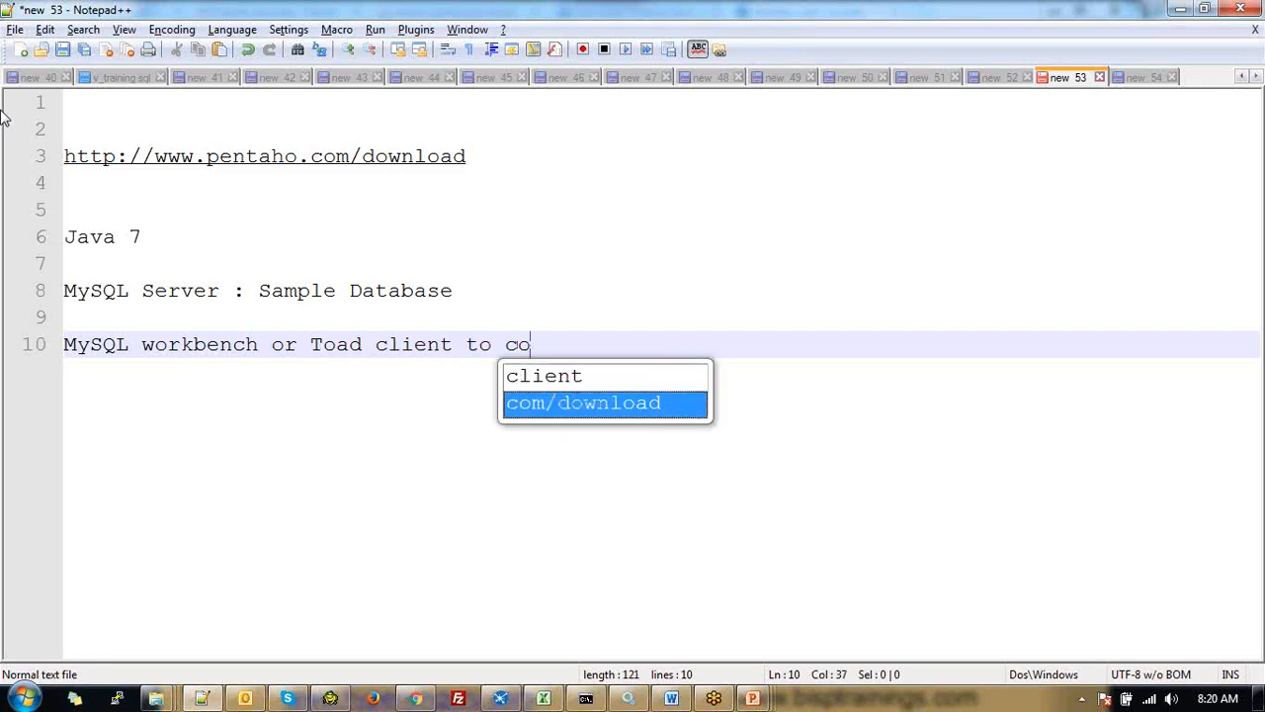
type("nnect ")
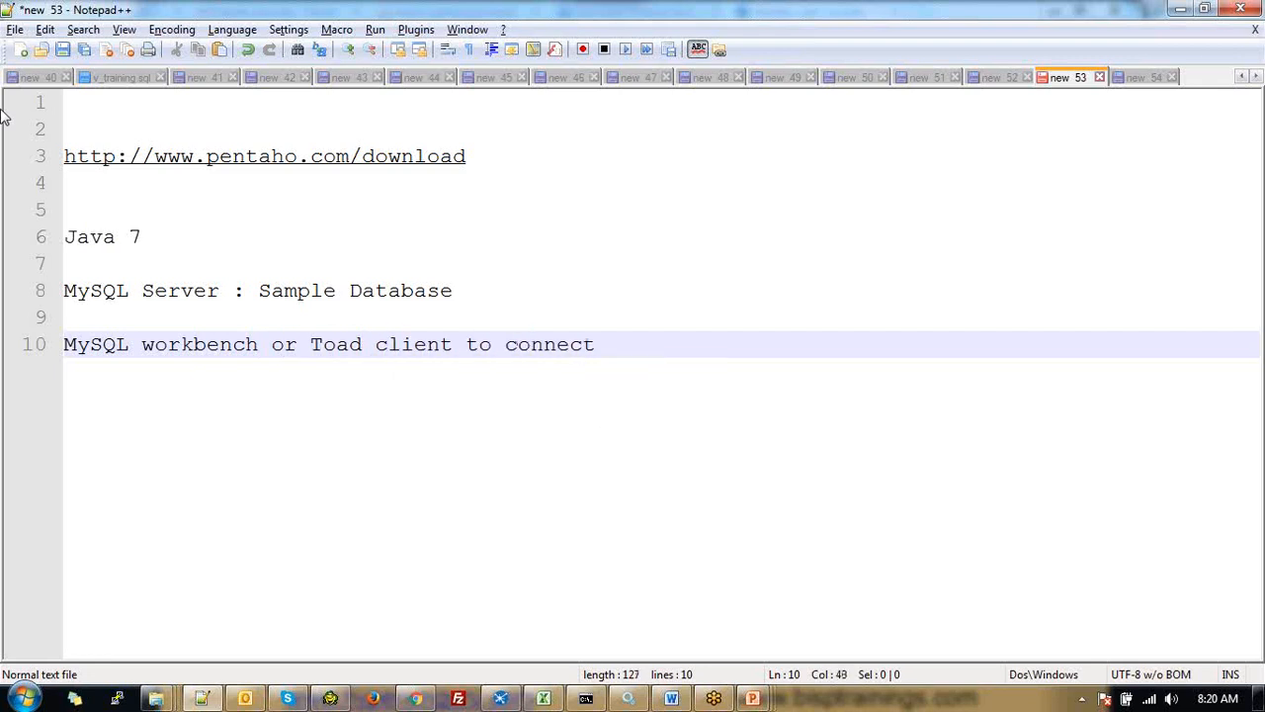
type("Datab")
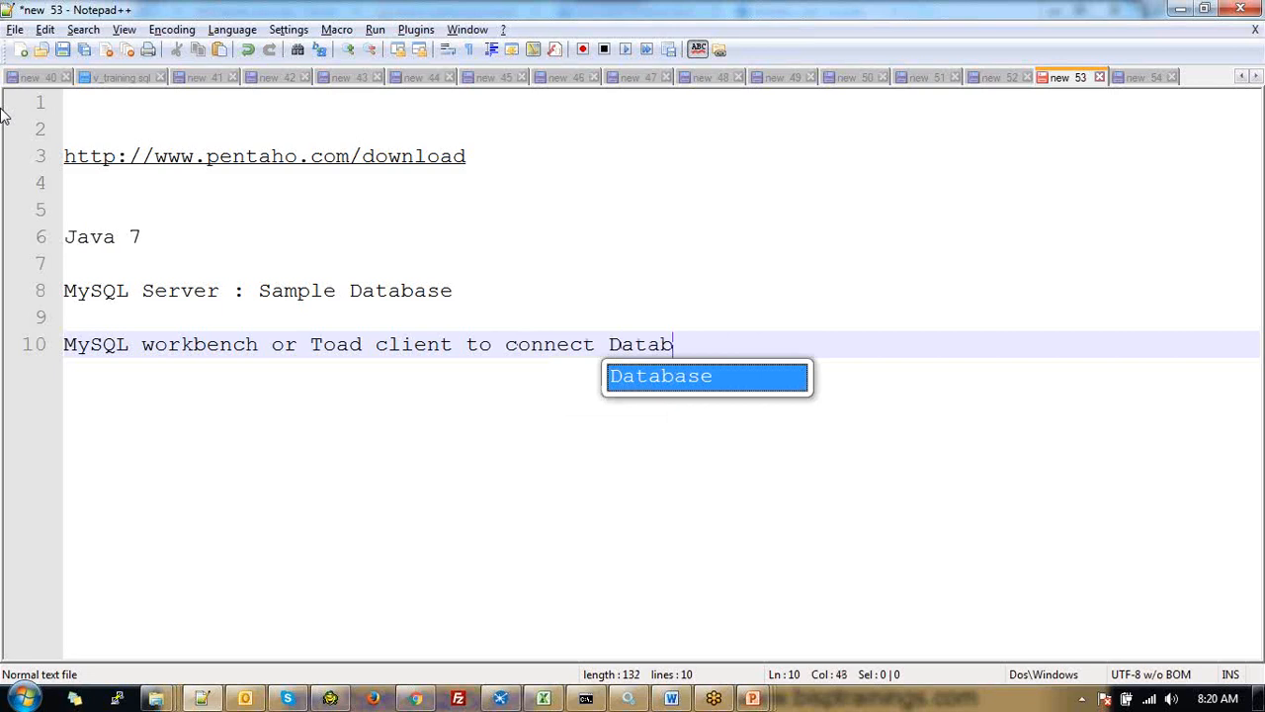
type("ase")
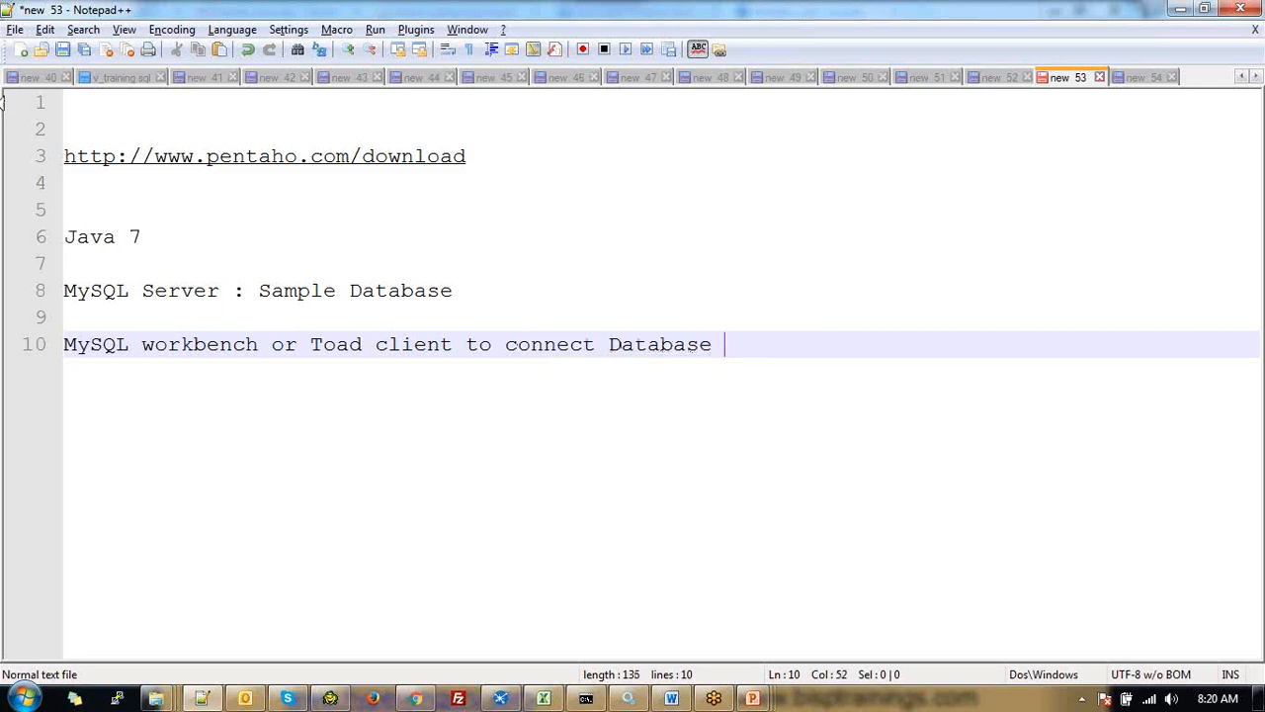
key("Return")
key("Return")
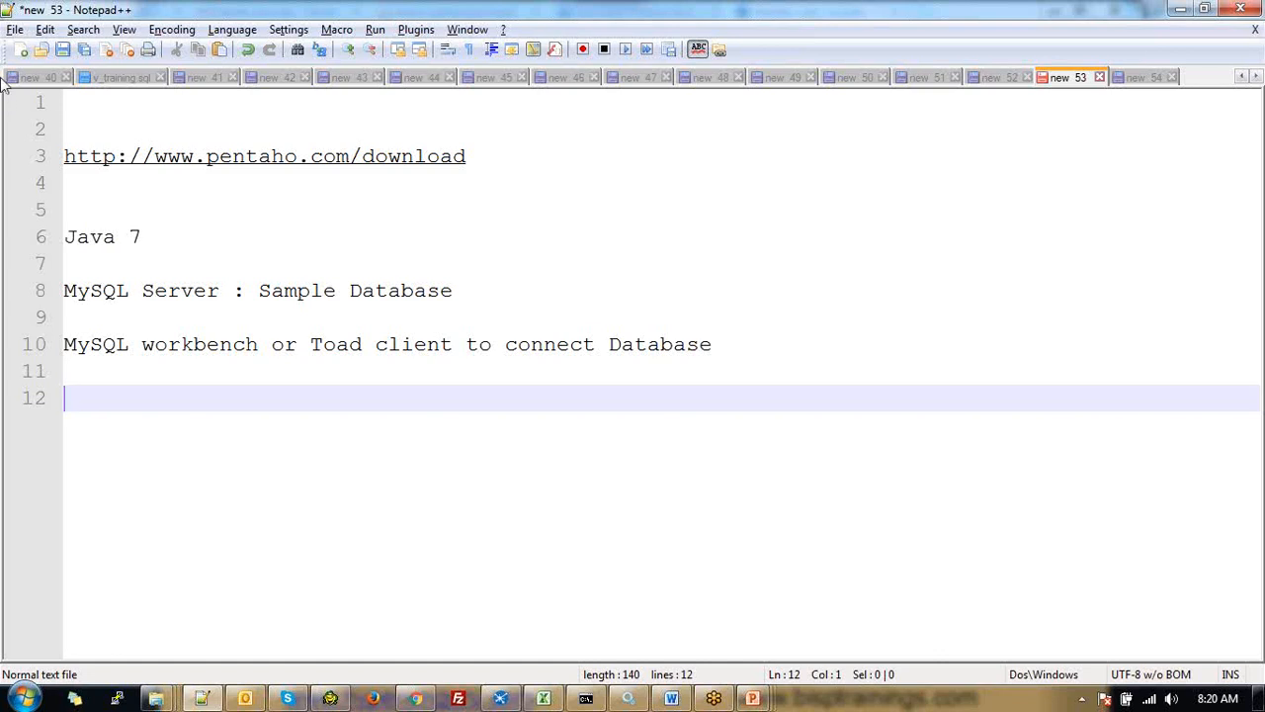
Write 'jdbc driver : mysql jdbc driver from internet' on line 12, fixing typos along the way
type("jd")
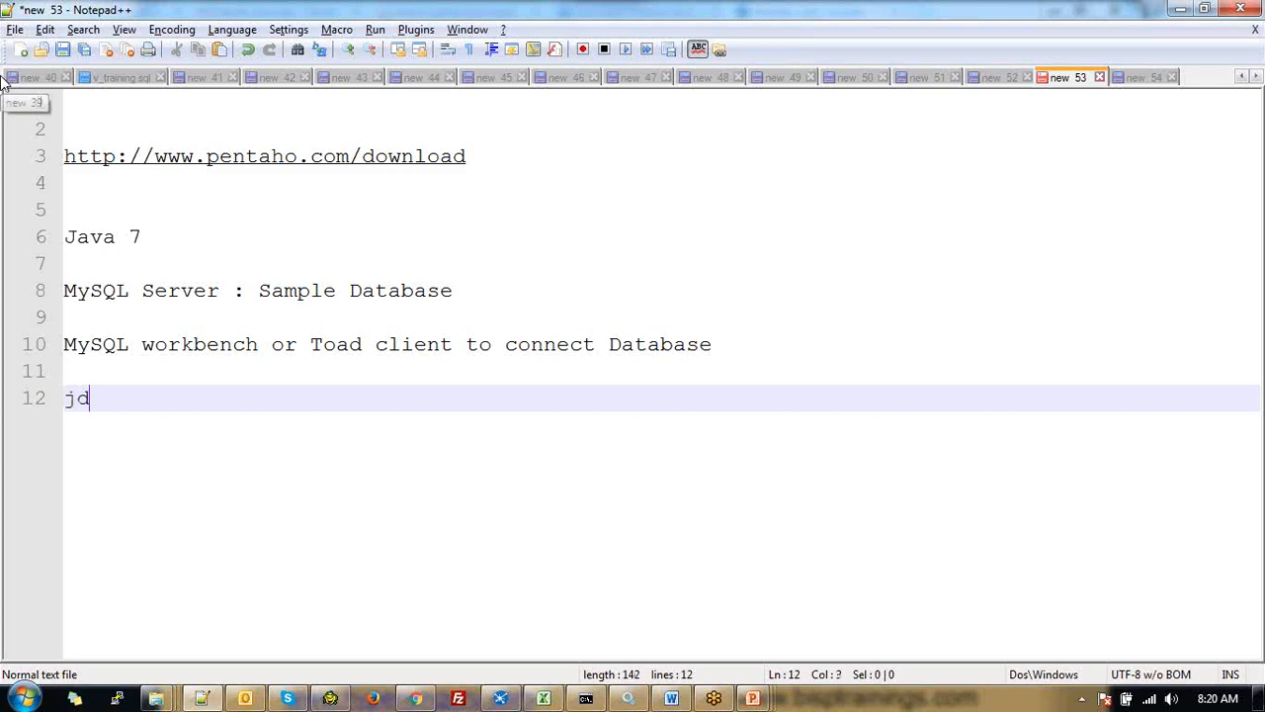
type("bc drive")
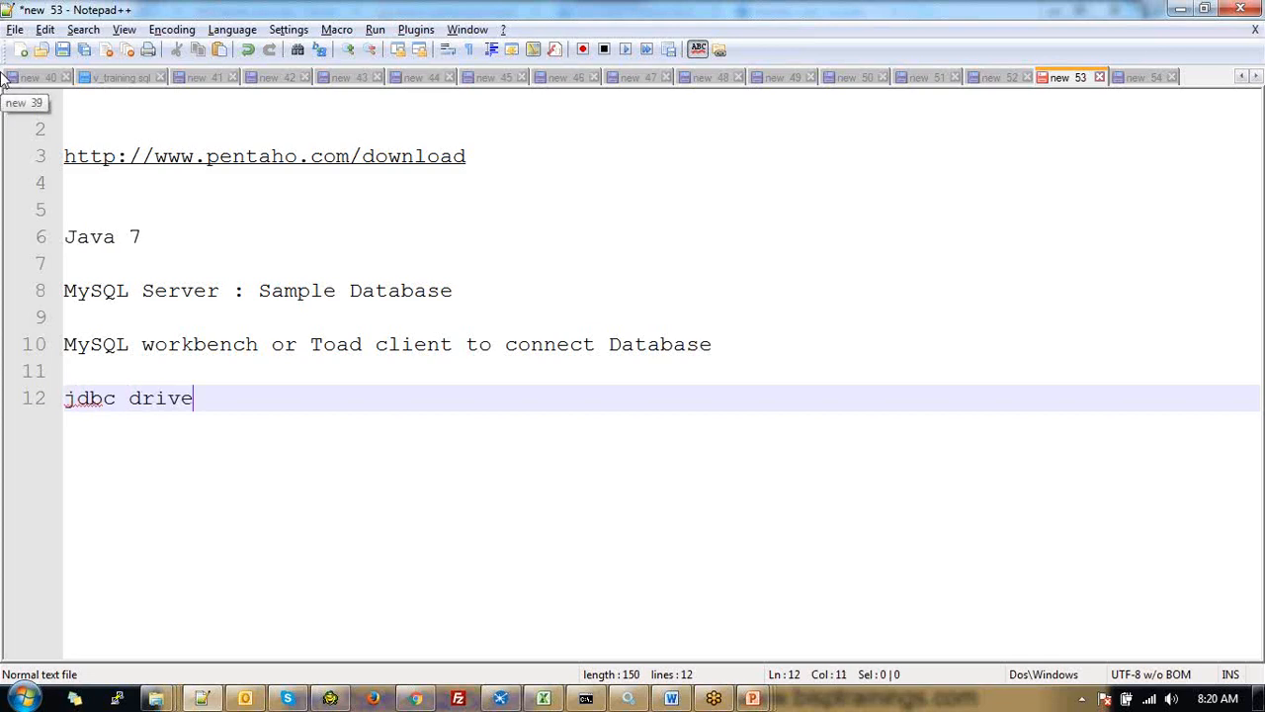
type("r")
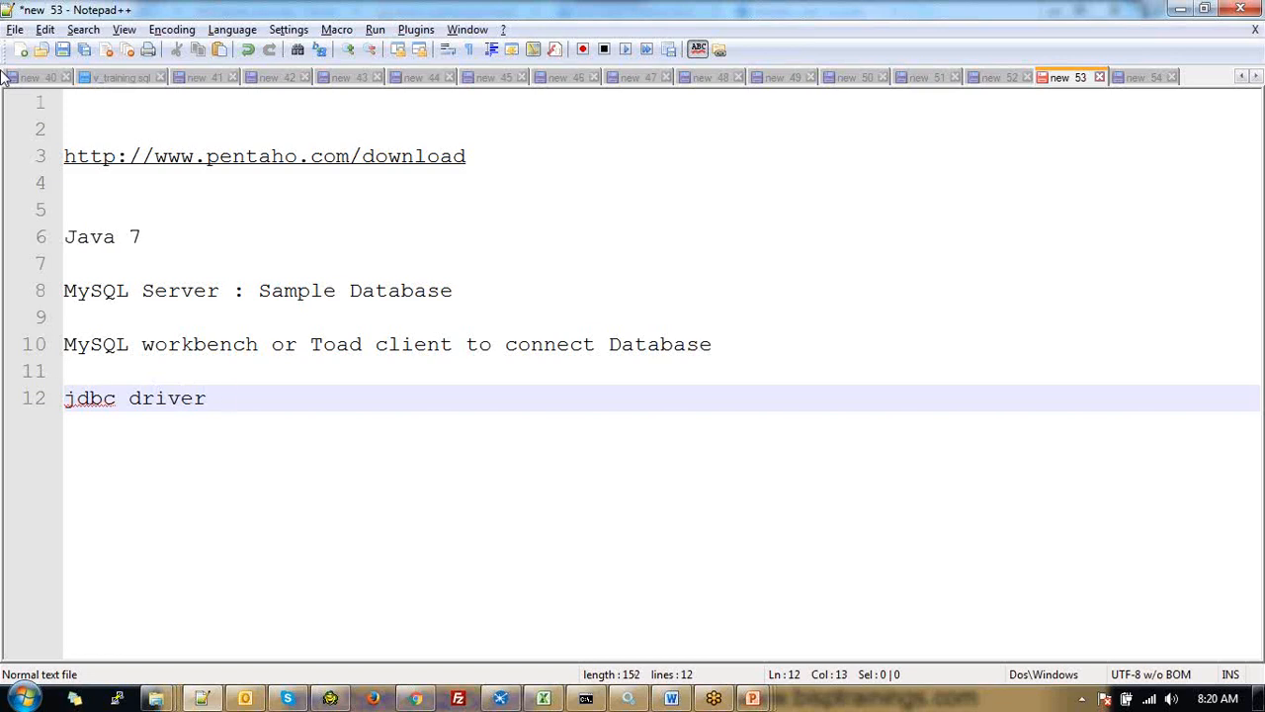
type(" : mysql jdbc d")
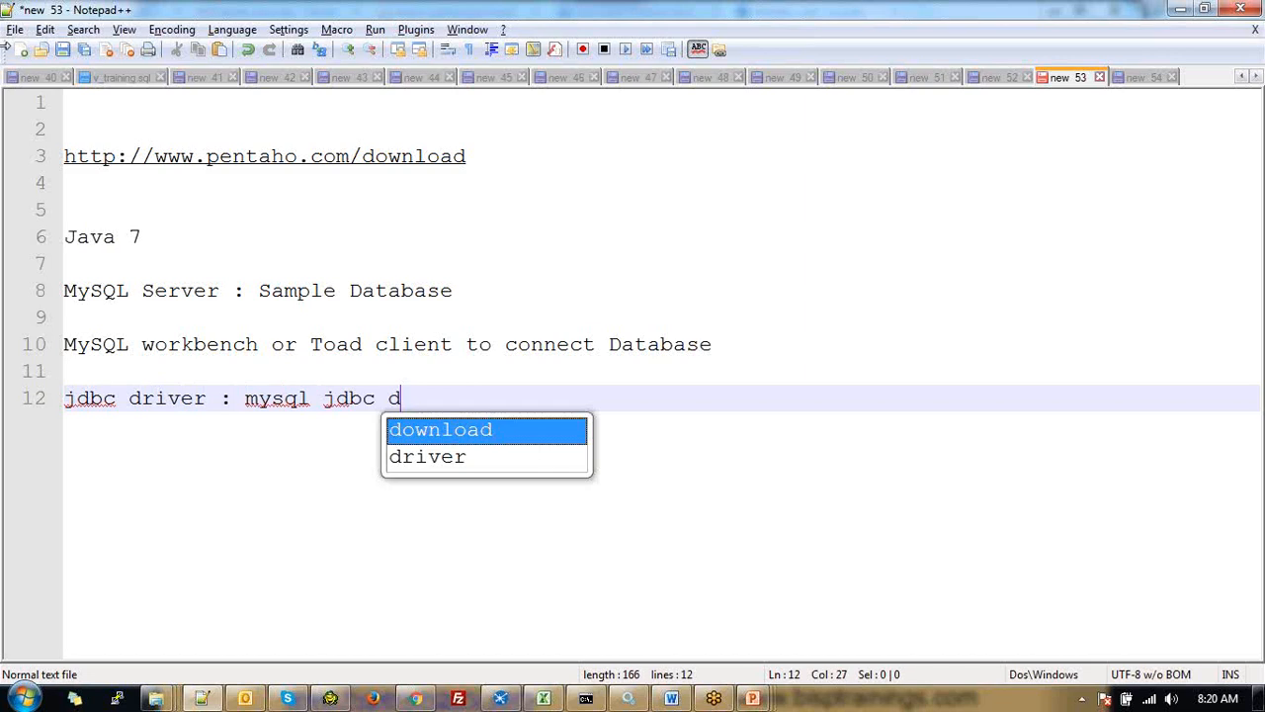
type("river from ne")
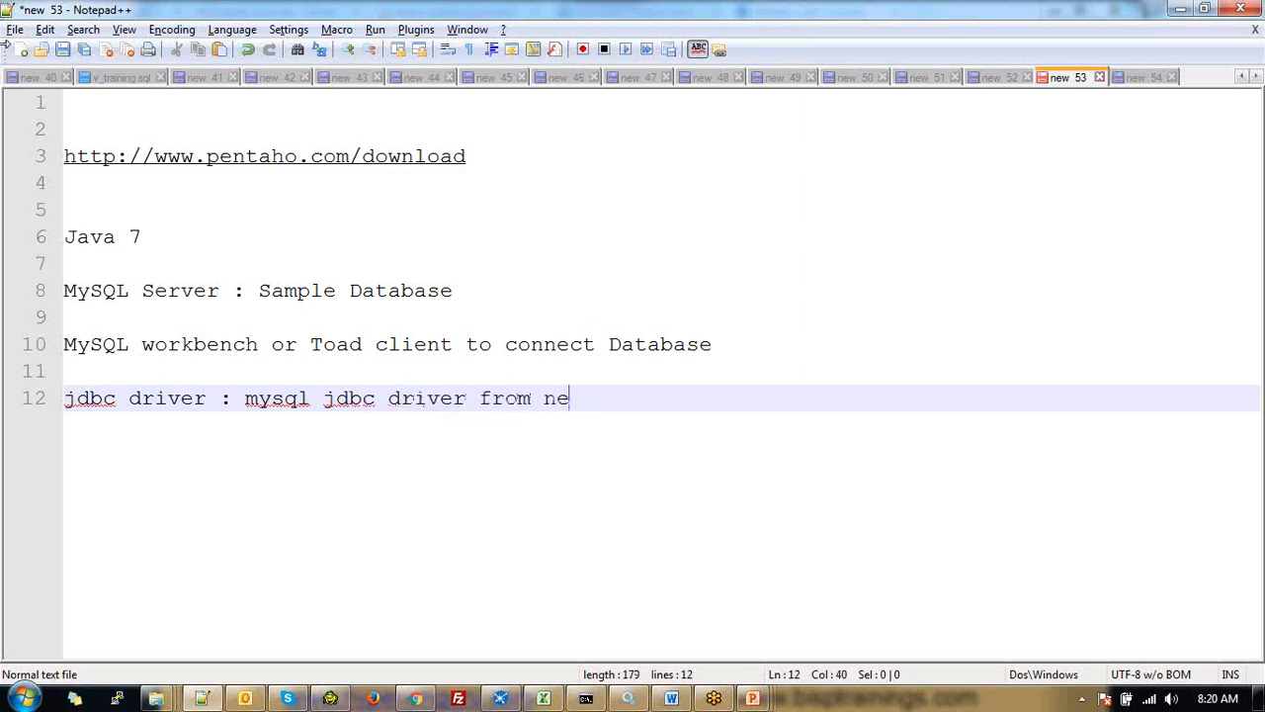
key("BackSpace")
key("BackSpace")
type("intern")
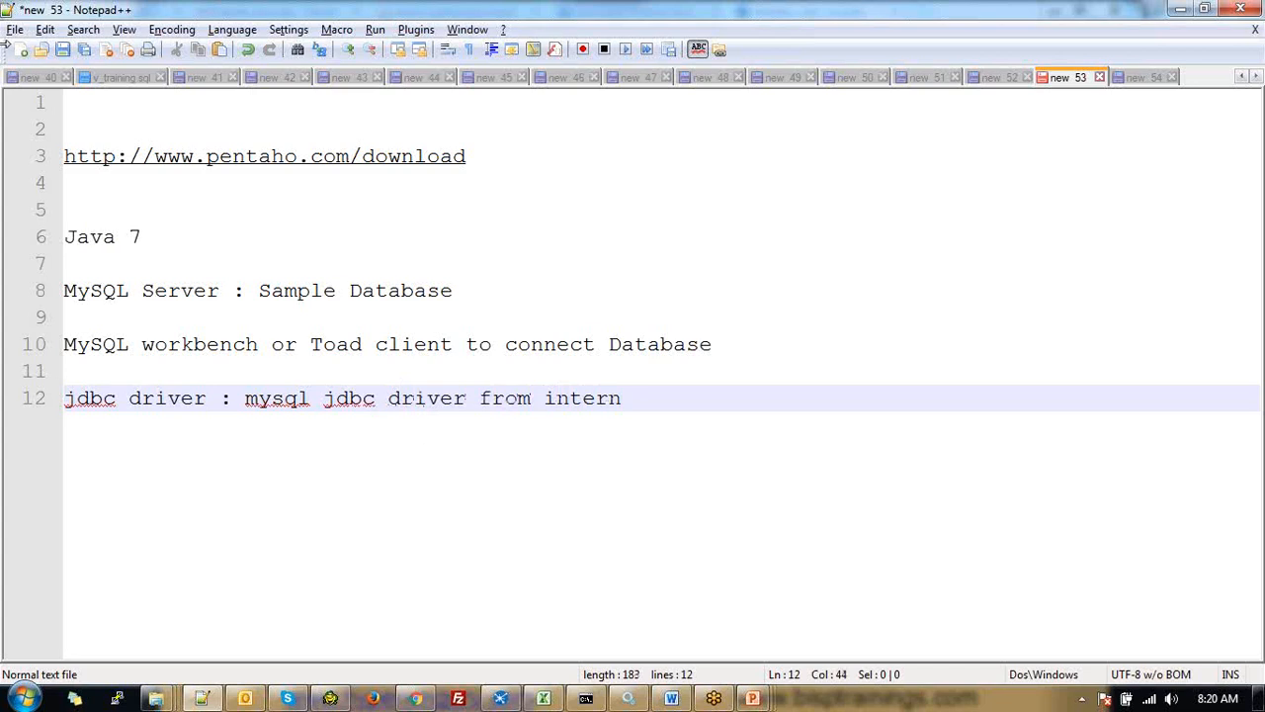
type("et")
Bring Chrome forward and start a Google search for the MySQL JDBC driver in a new tab
left_click(418, 700)
key("ctrl+t")
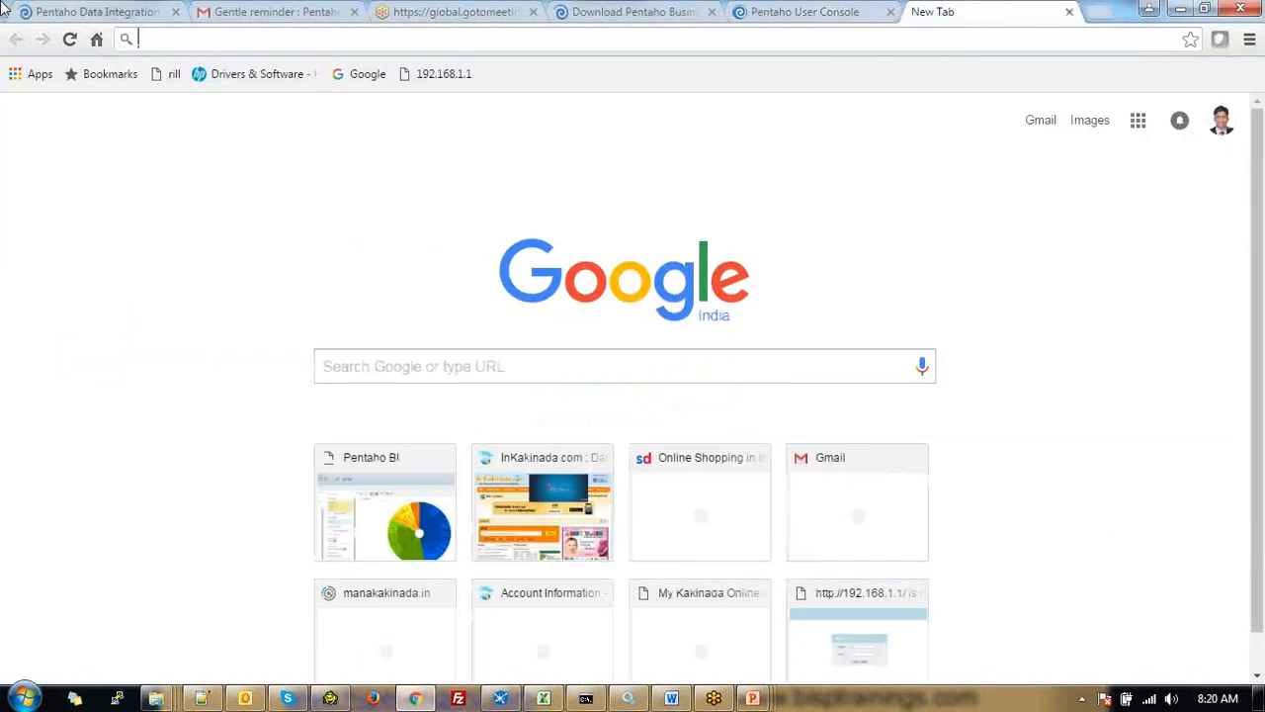
type("g")
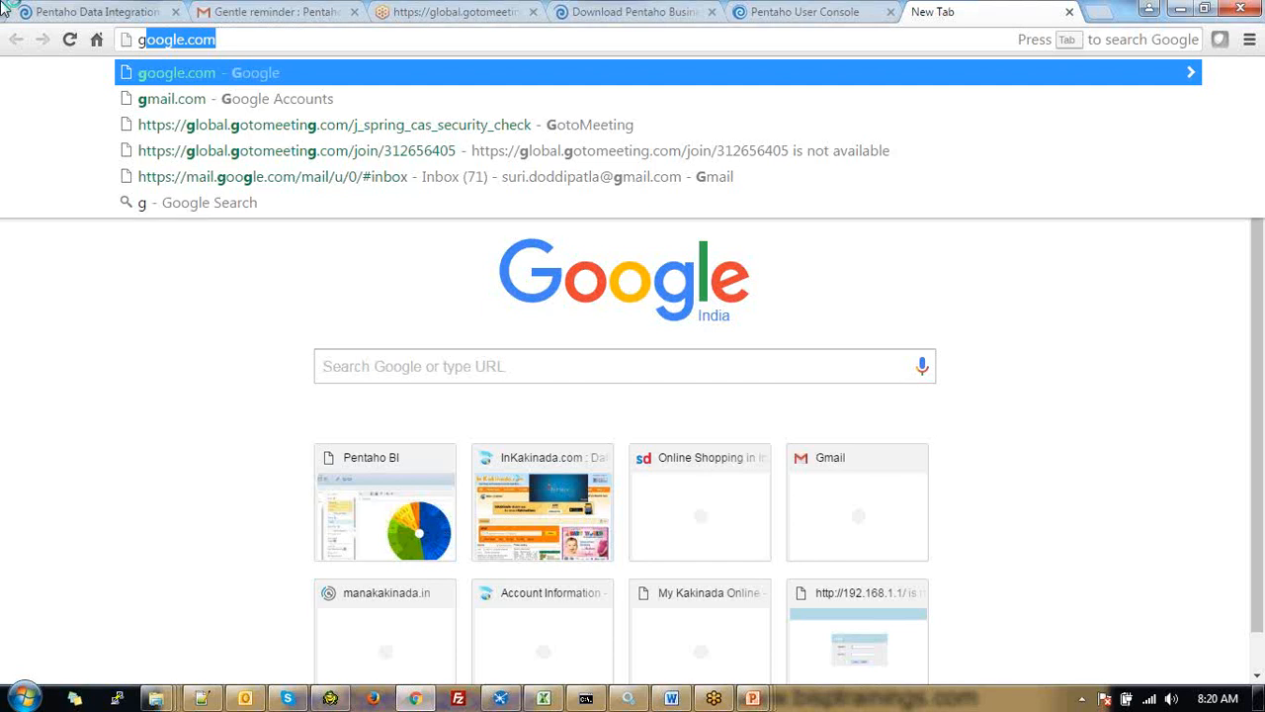
type("oo")
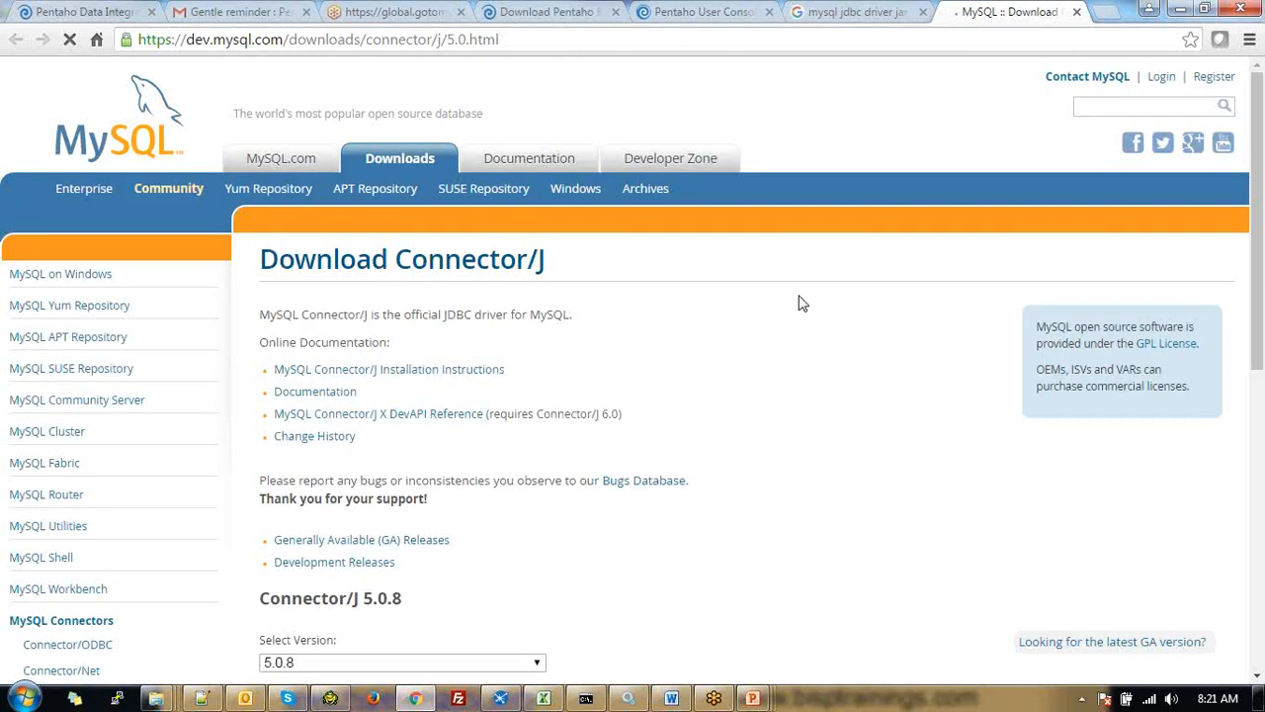
Scroll the Connector/J 5.0.8 page to the Platform Independent TAR (8.3M) and ZIP (8.4M) downloads
scroll(658, 576, "down", 1)
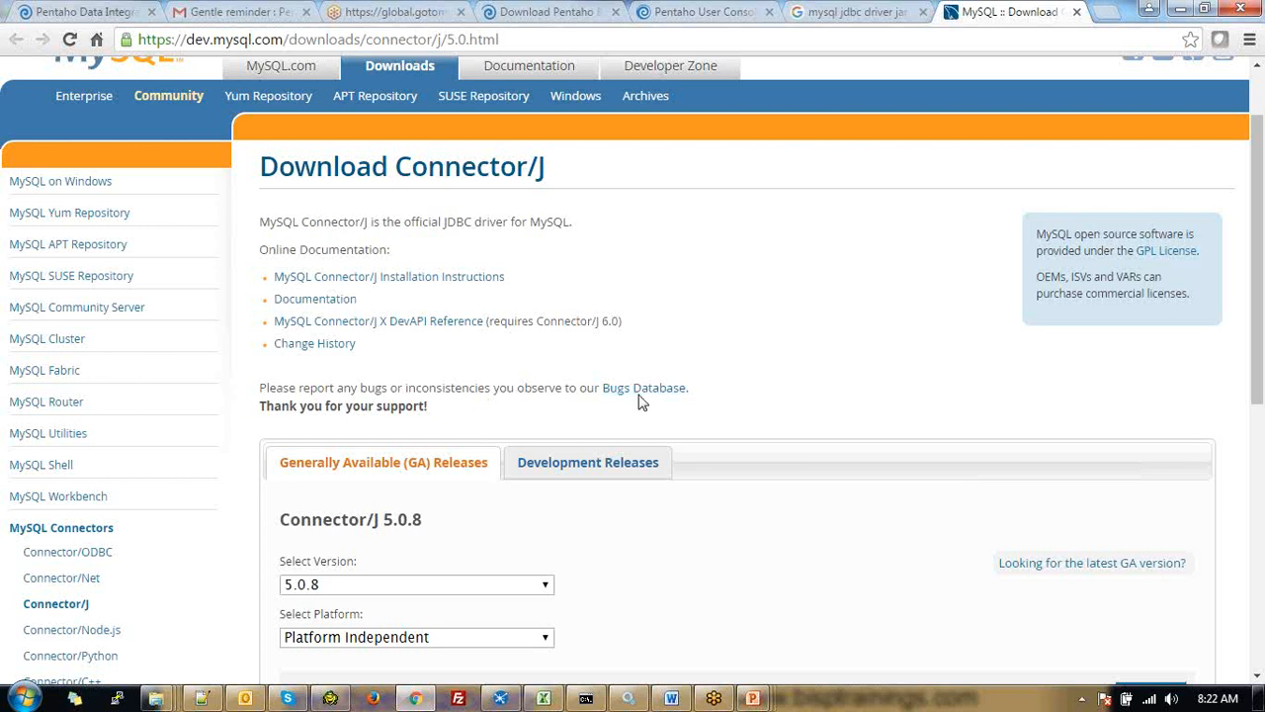
scroll(643, 405, "down", 1)
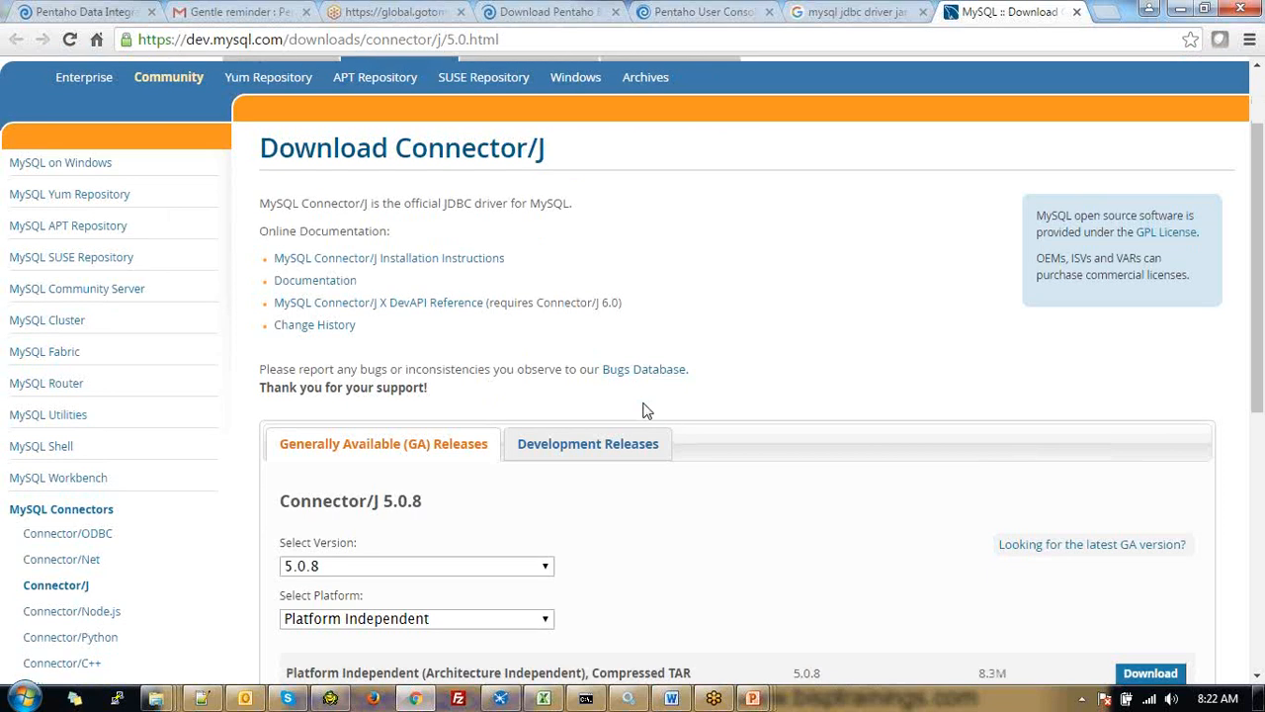
scroll(642, 410, "down", 5)
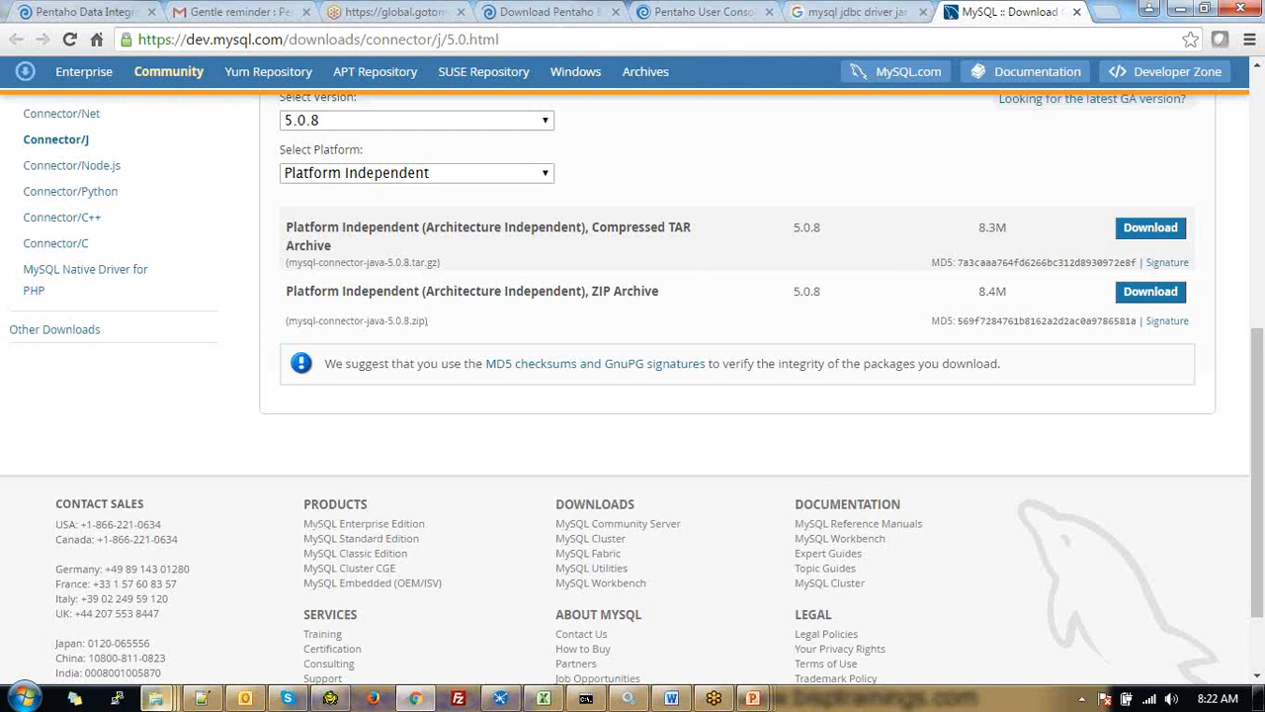
Show Local Disk (C:) and its 31 folders in a maximized Explorer window
left_click(155, 697)
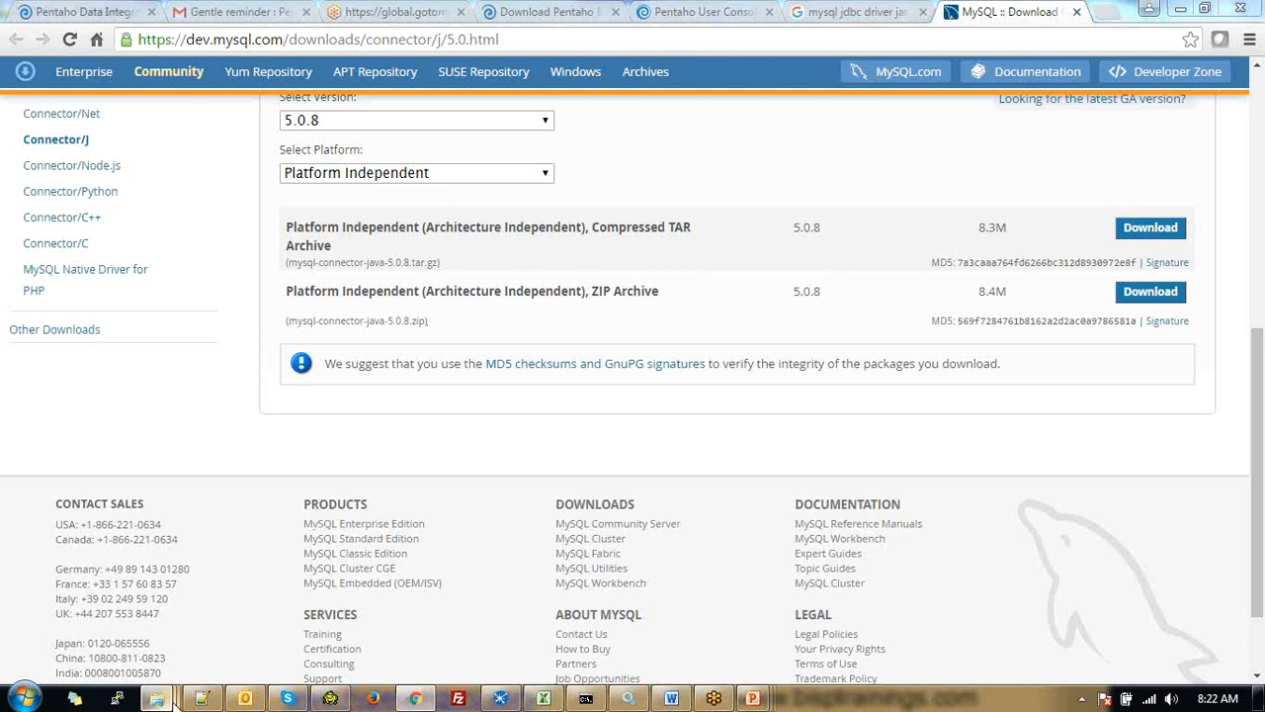
left_click(118, 585)
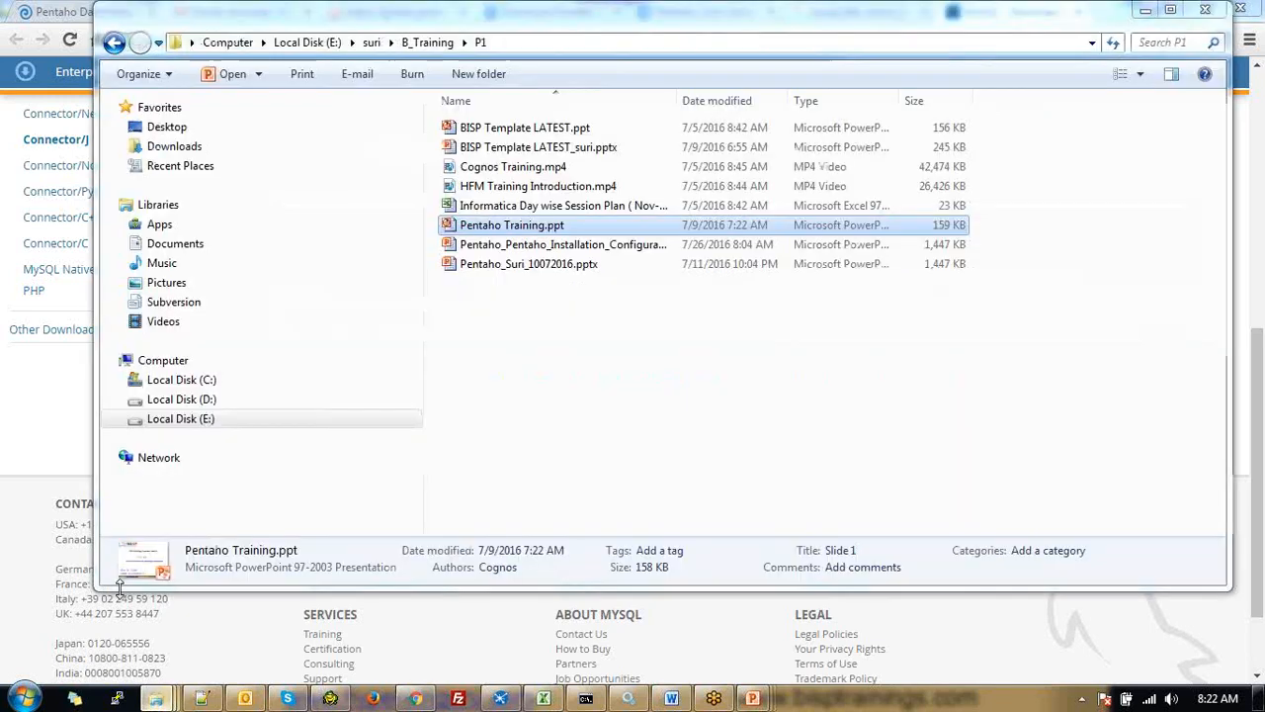
left_click(227, 43)
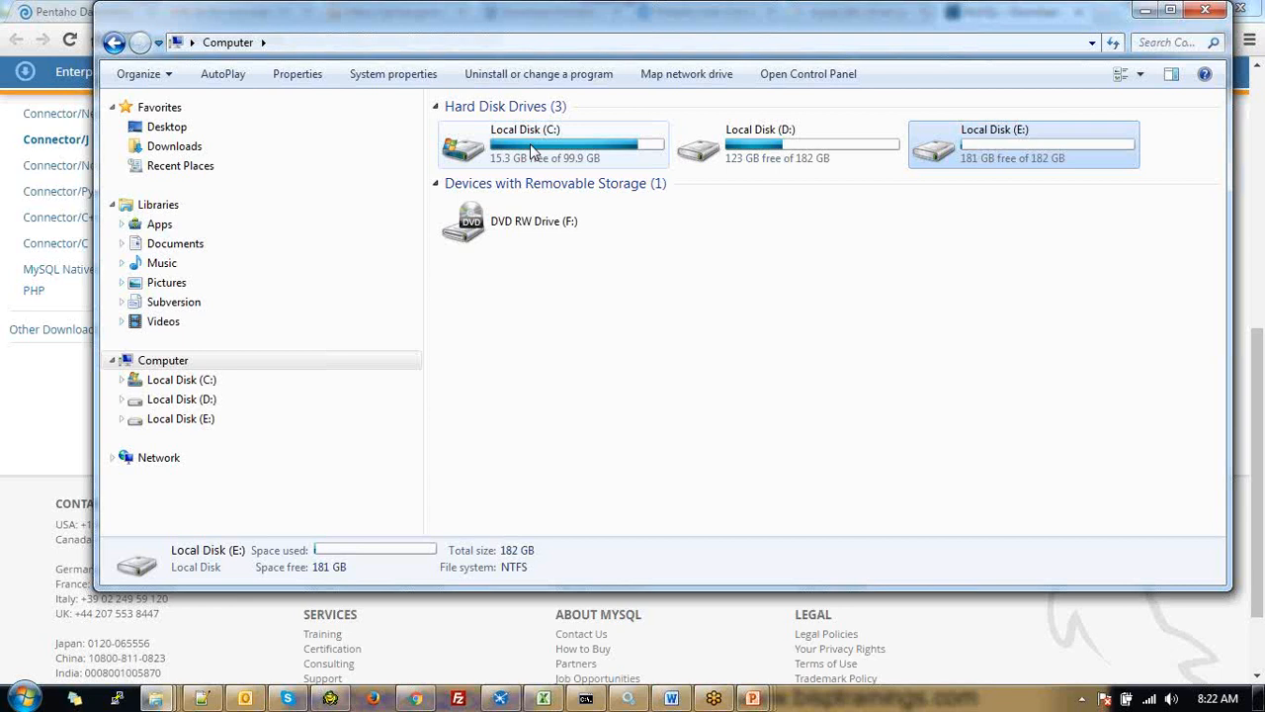
double_click(531, 148)
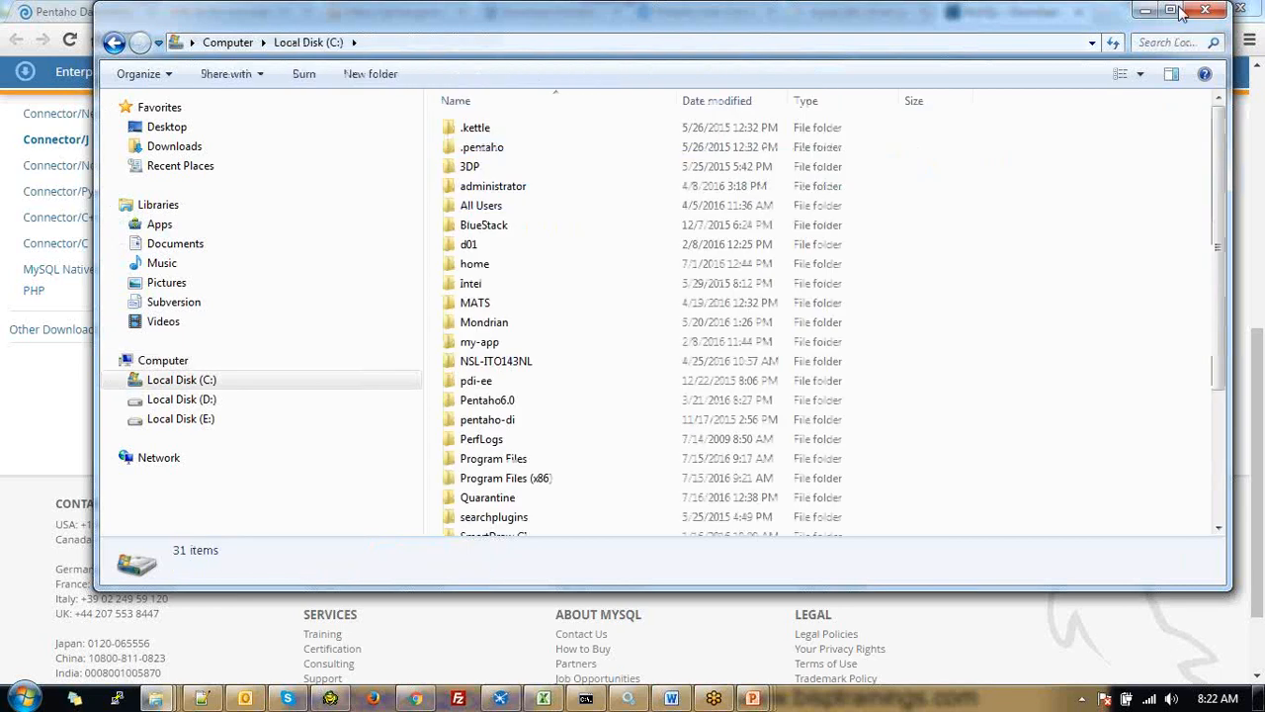
left_click(1172, 11)
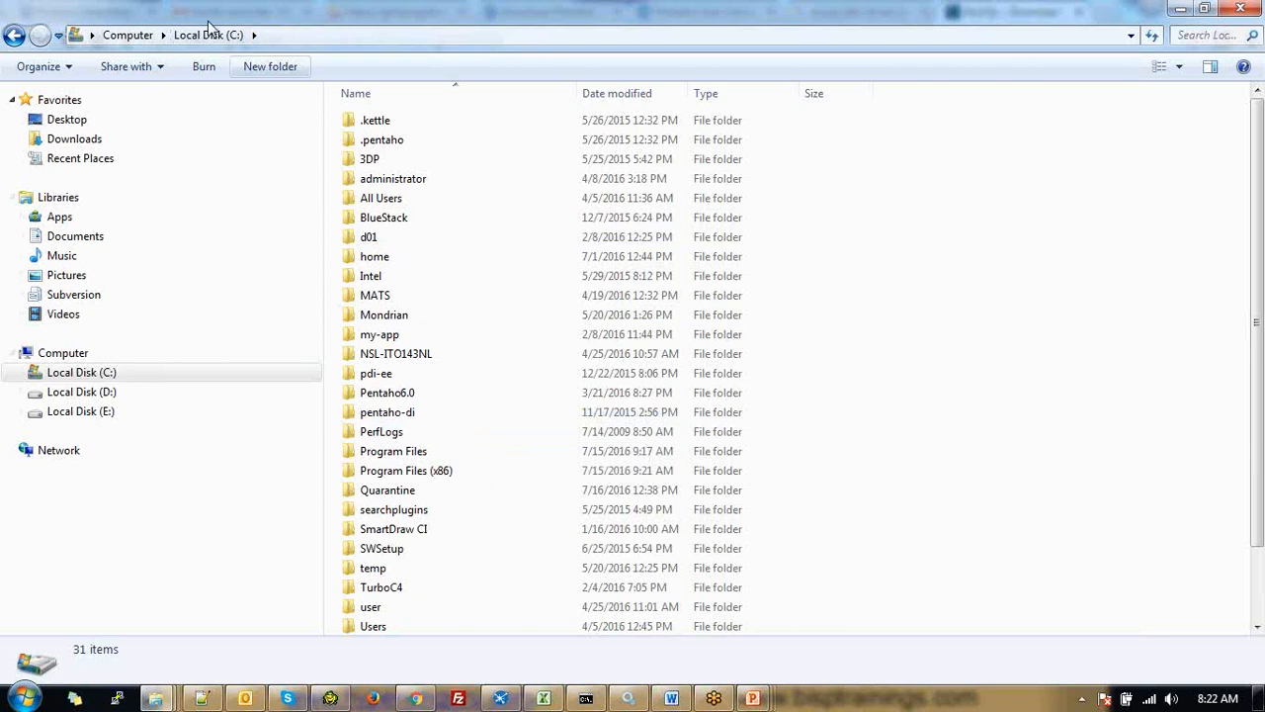
Open C:\Pentaho6.0 and look over its 18 items, such as server, postgresql and jdbc-distribution
double_click(405, 393)
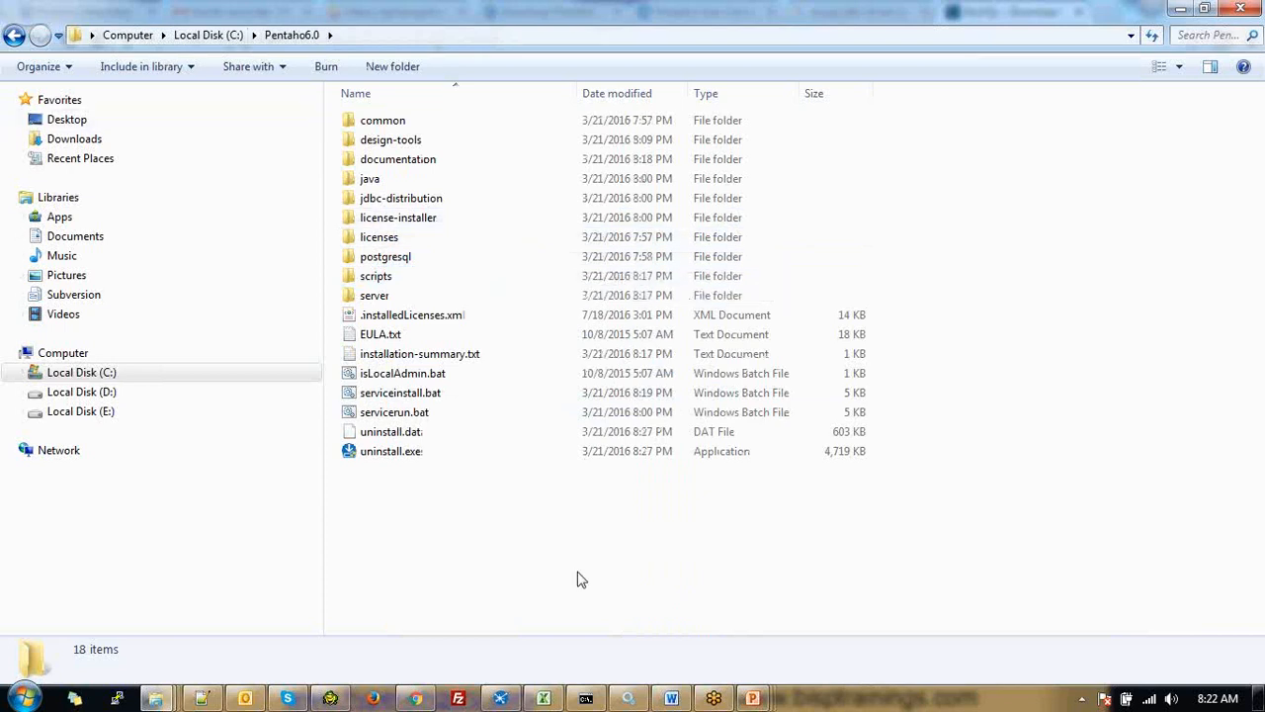
left_click_drag(577, 573, 339, 113)
left_click(469, 446)
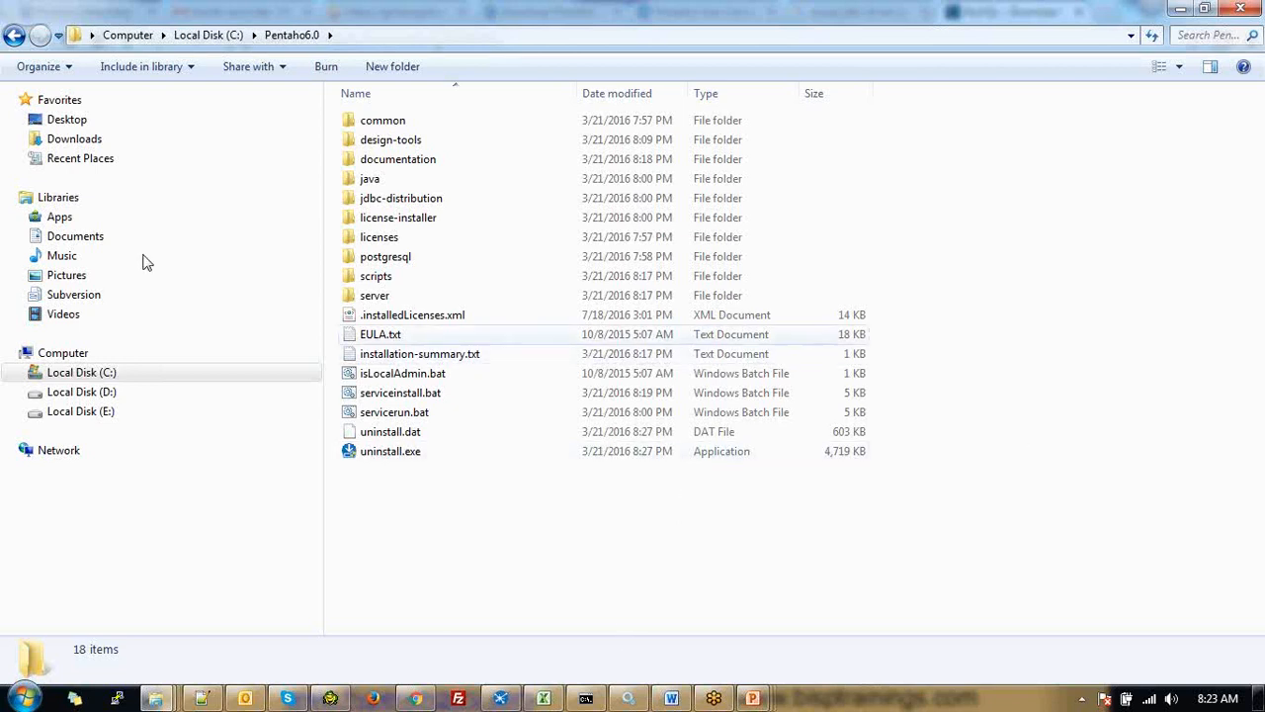
left_click(381, 298)
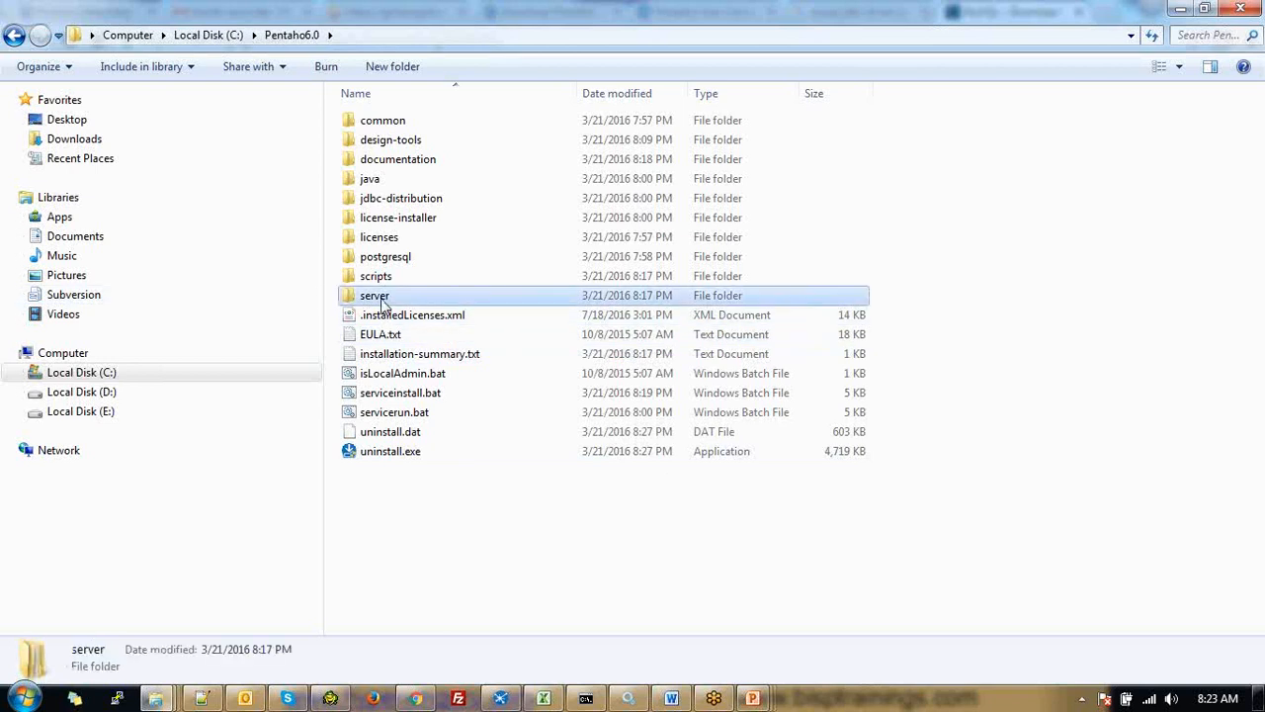
Look inside Pentaho6.0\server at the biserver-ee and data-integration-server folders
double_click(381, 298)
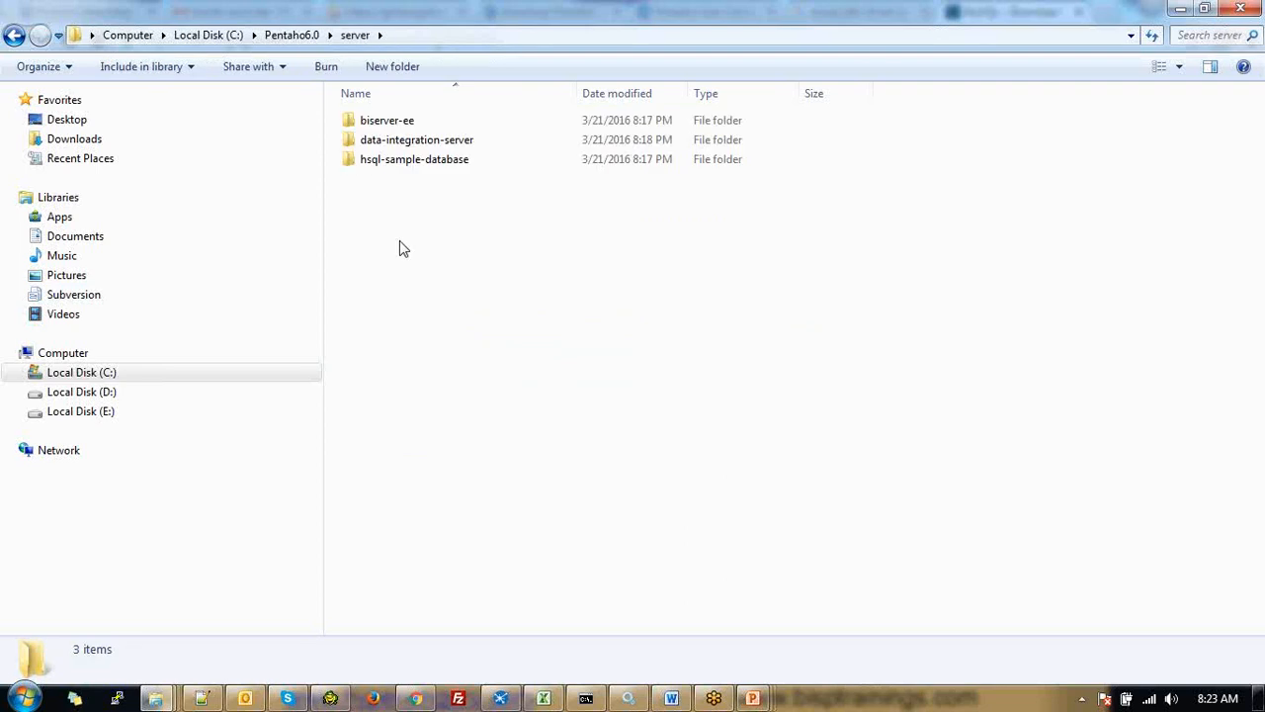
left_click(410, 122)
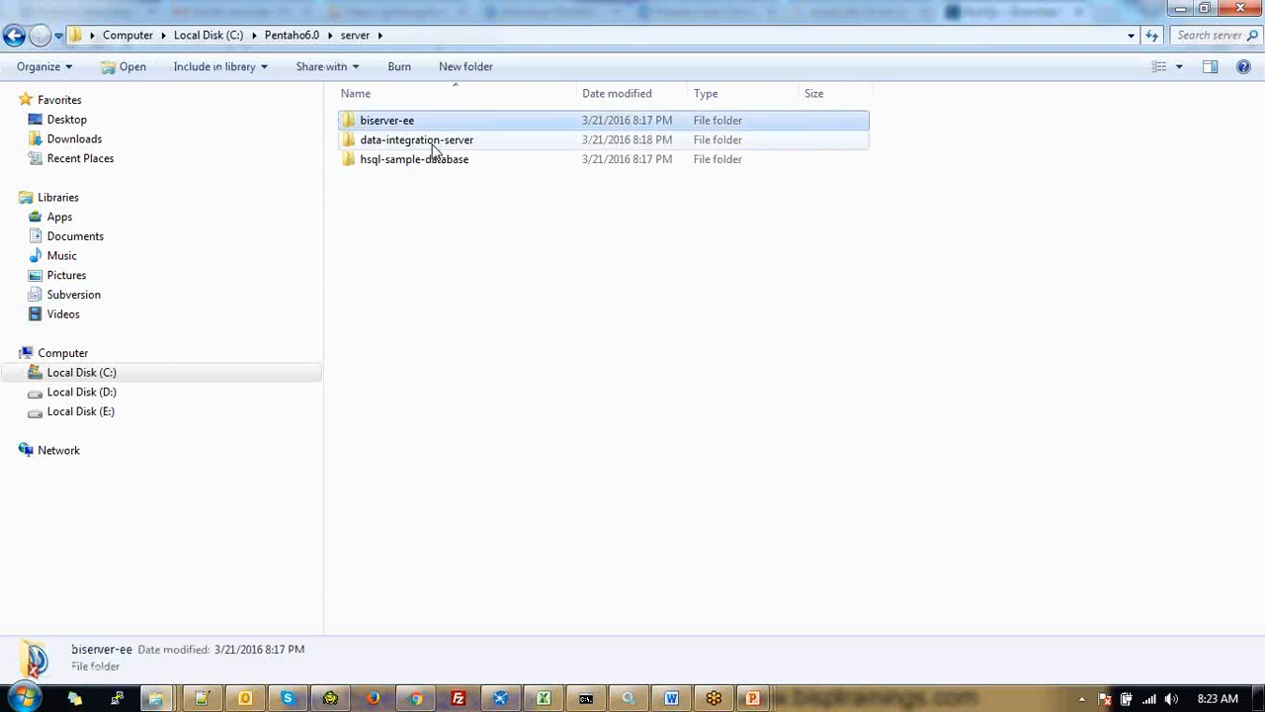
double_click(432, 145)
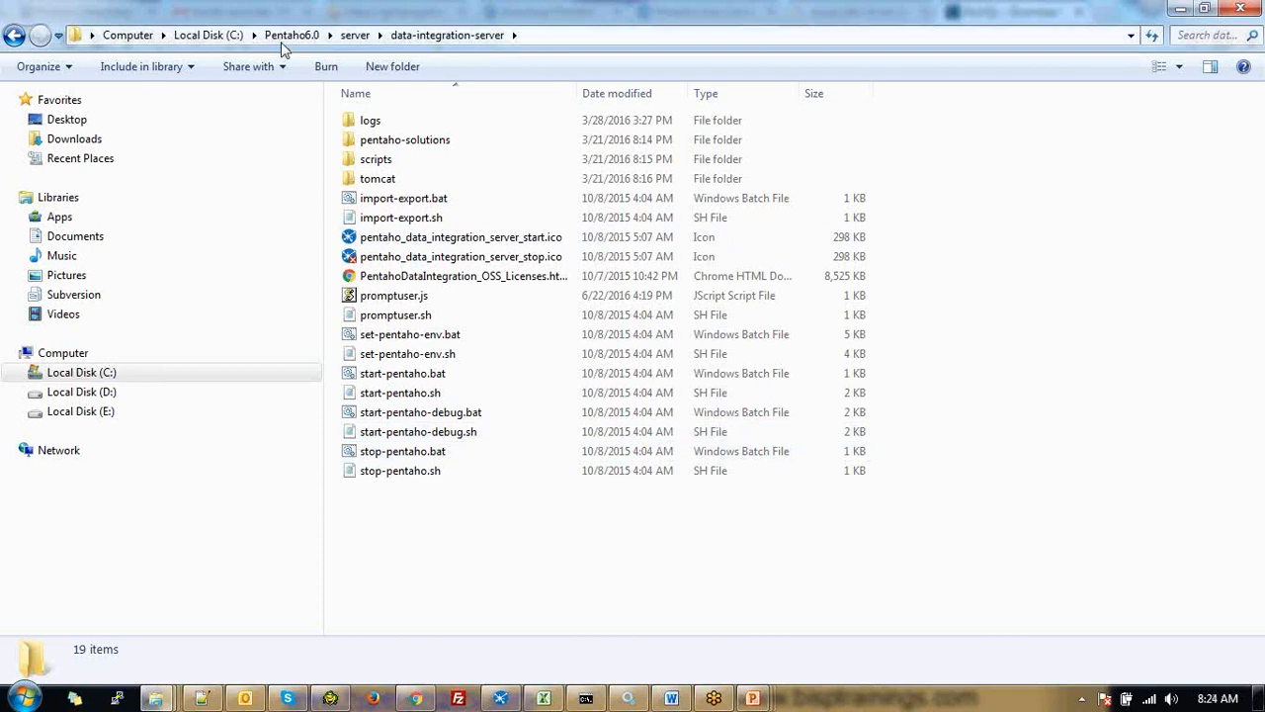
Navigate to C:\pentaho-di\data-integration\lib, which already holds the MySQL connector jar
left_click(219, 37)
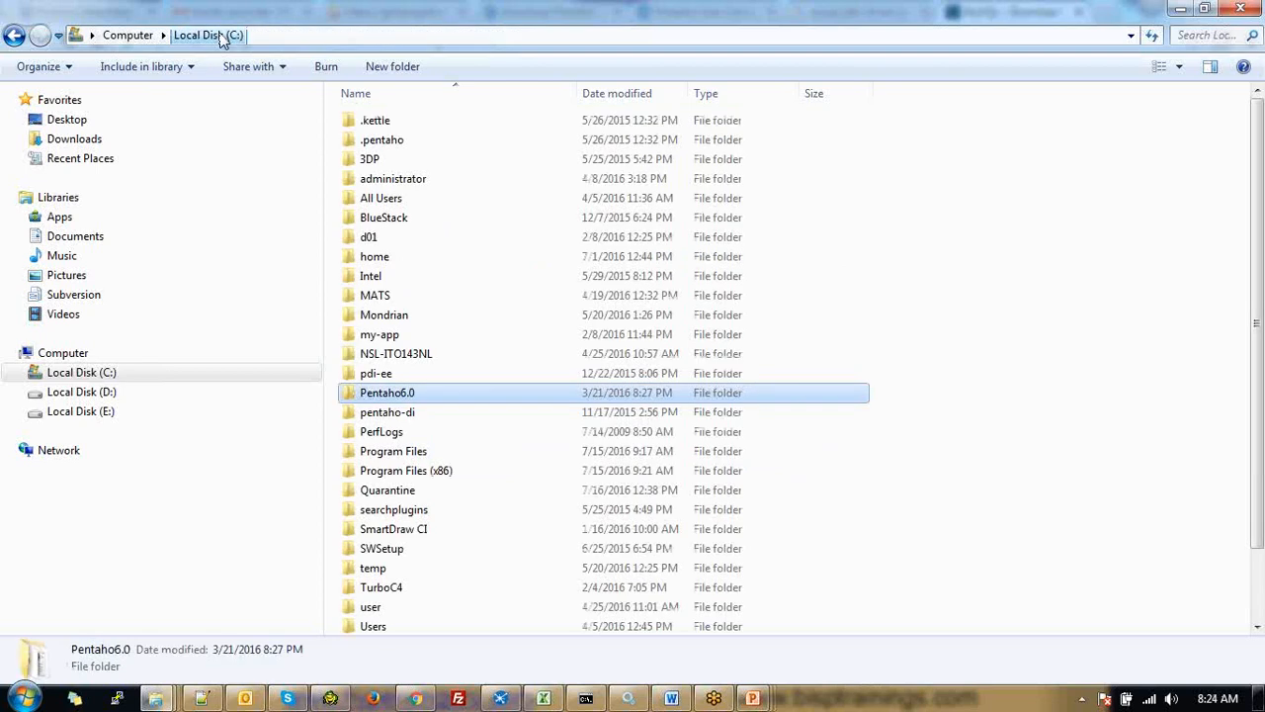
left_click(129, 35)
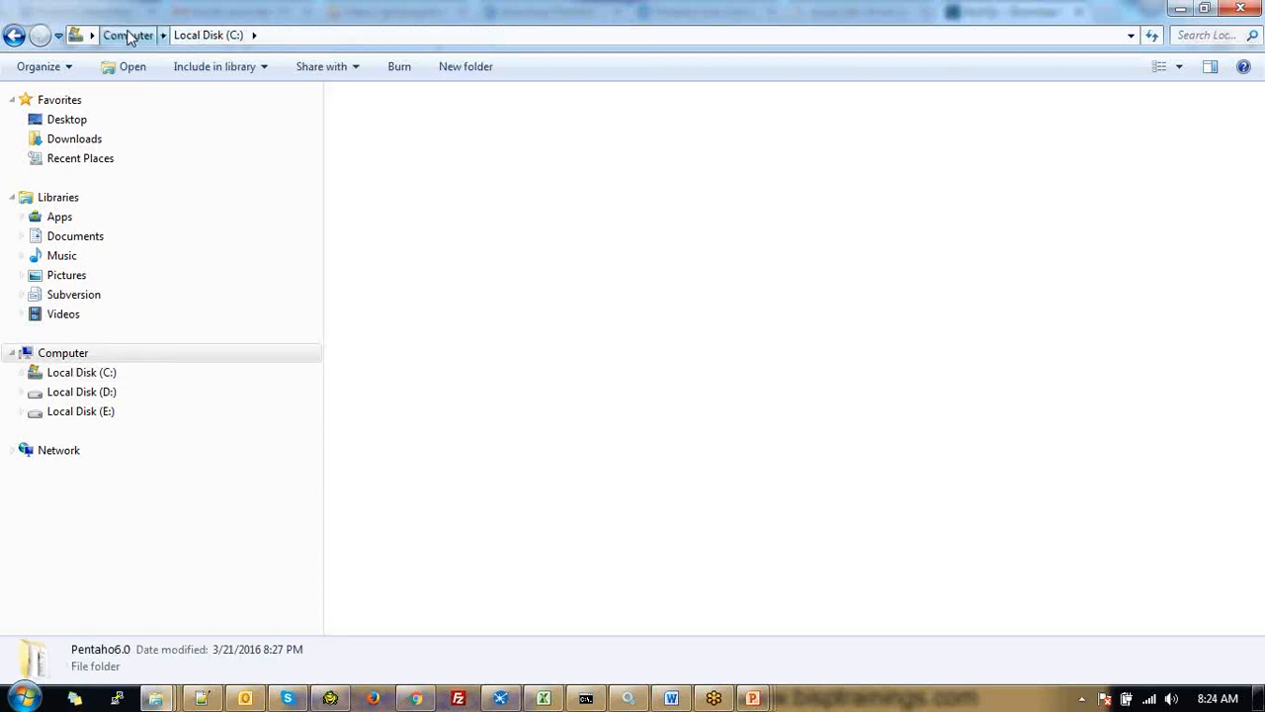
double_click(485, 348)
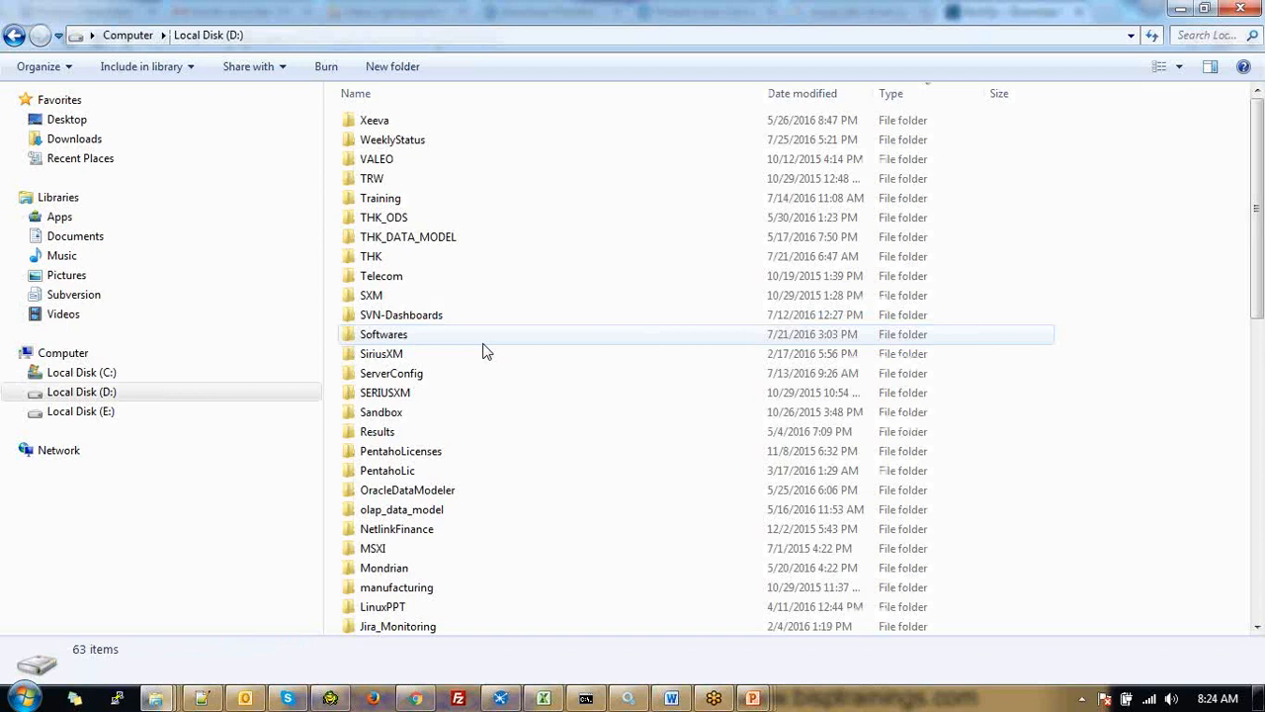
scroll(410, 507, "down", 1)
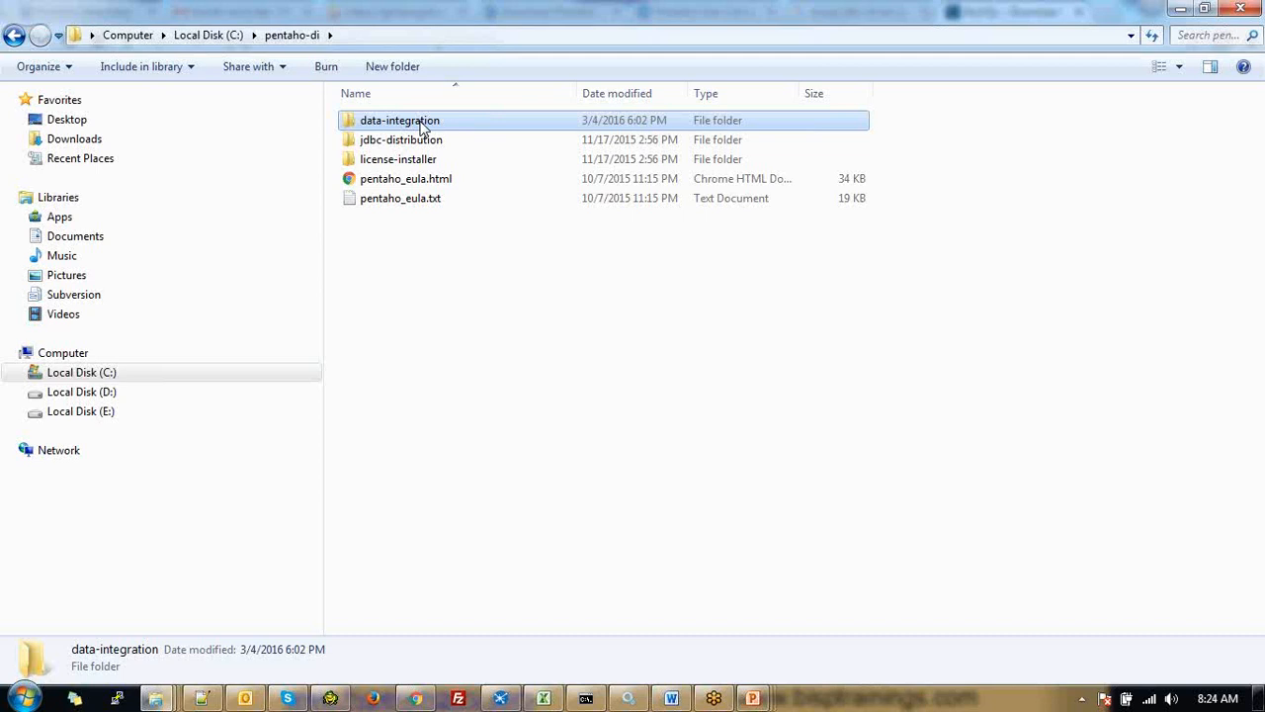
double_click(423, 128)
double_click(401, 271)
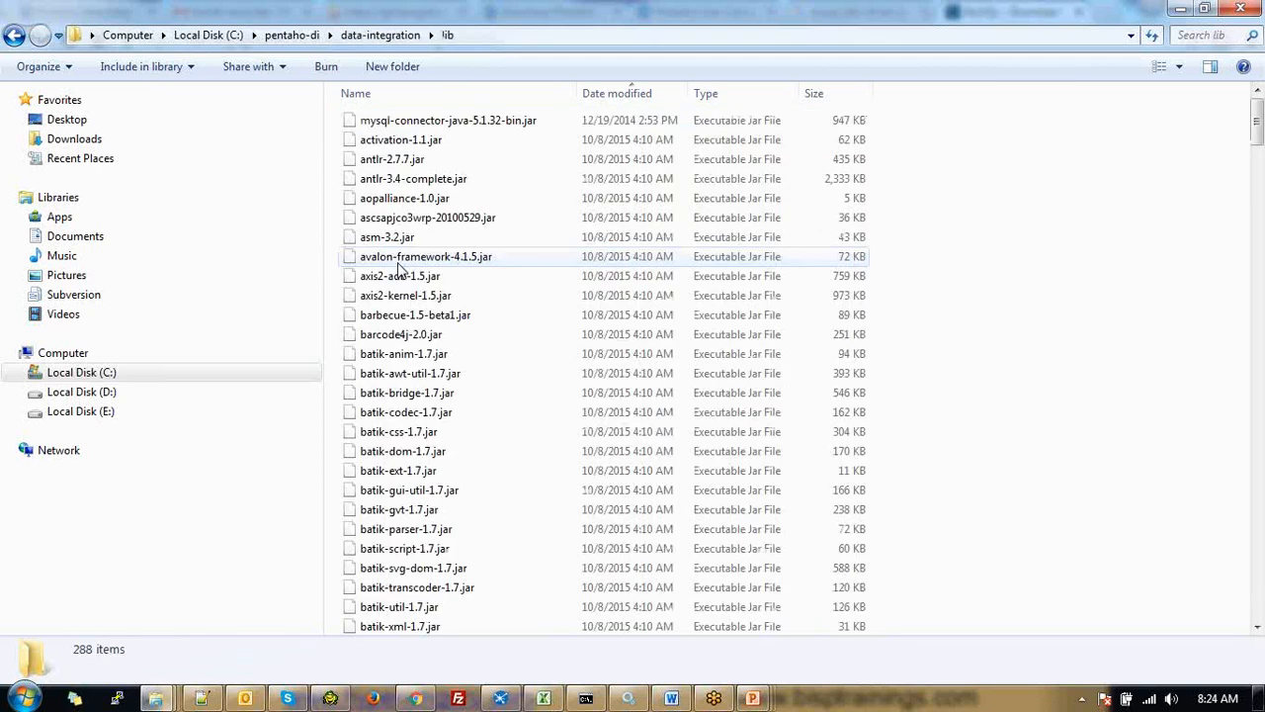
Select mysql-connector-java-5.1.32-bin.jar in lib, then switch to Local Disk (E:)
left_click(478, 135)
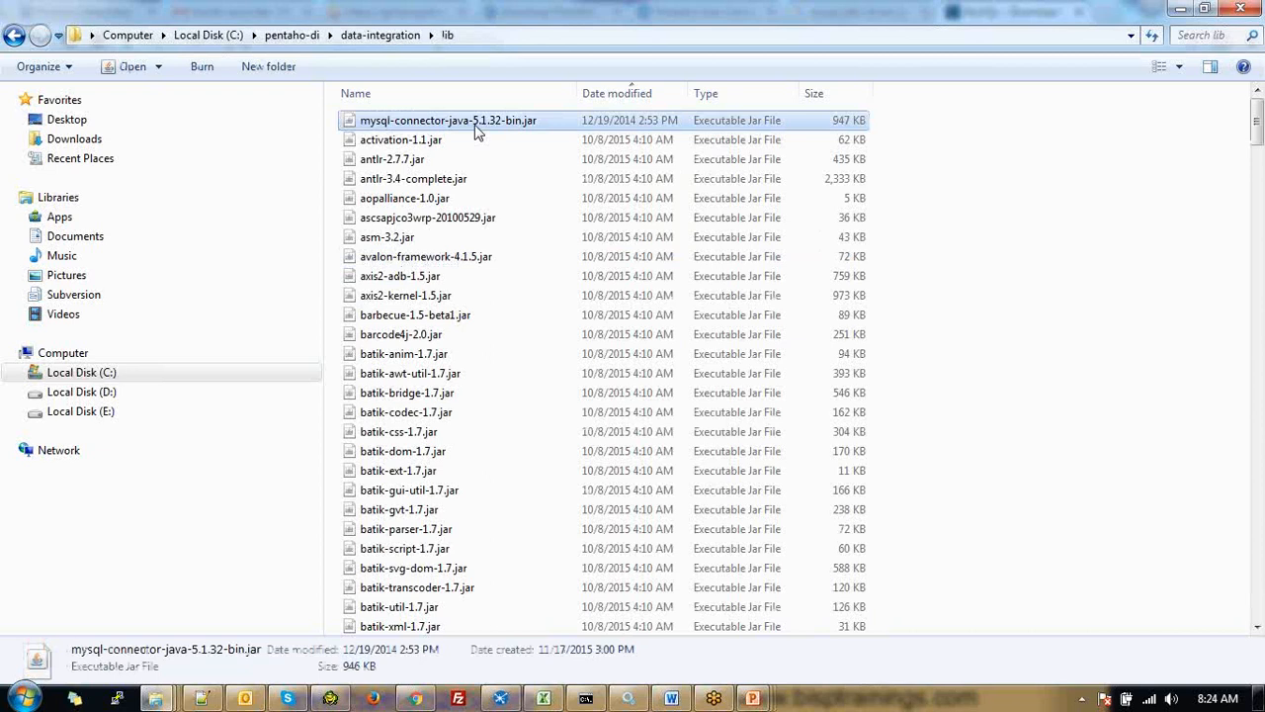
left_click(235, 36)
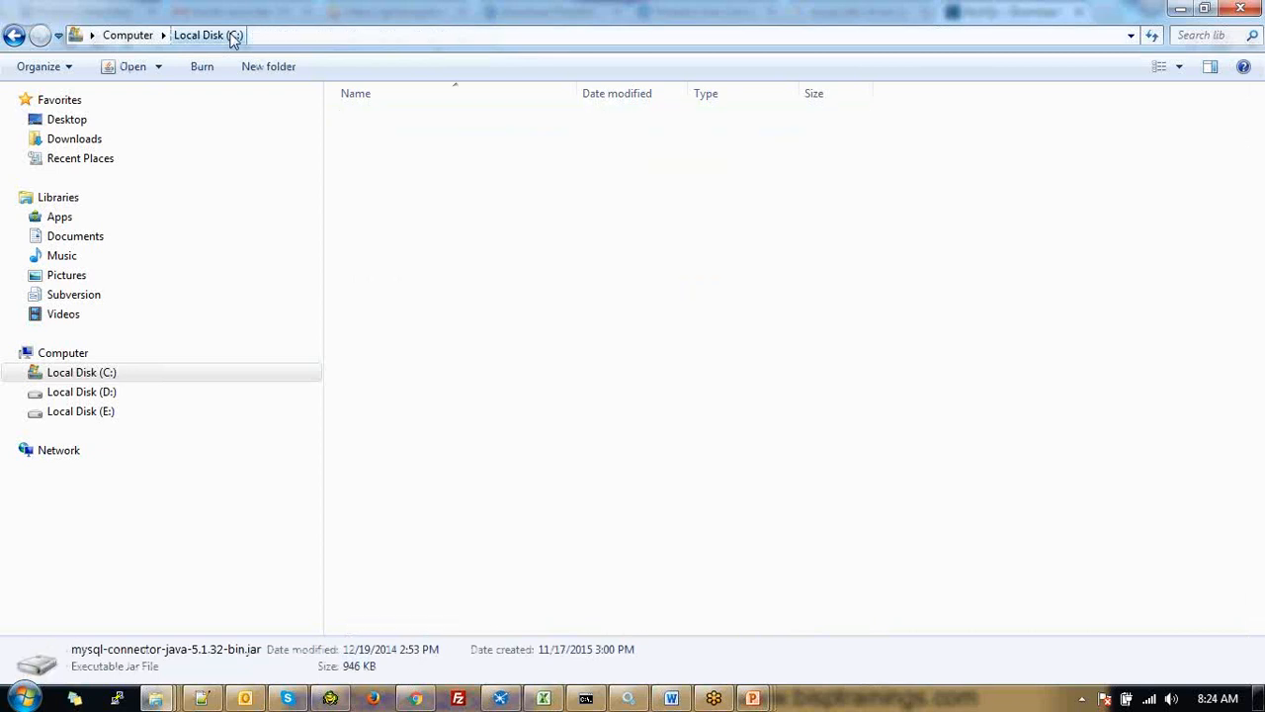
left_click(128, 36)
double_click(901, 148)
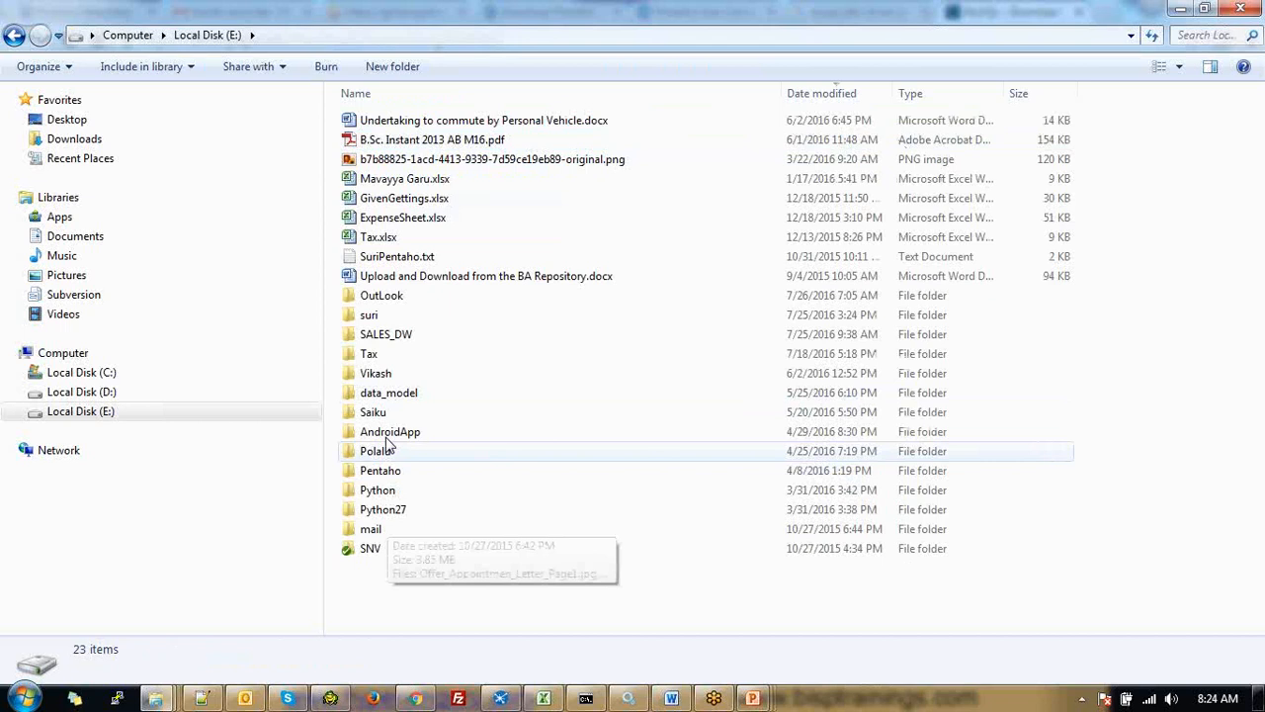
Open E:\suri\B_Training\P1 and bring up its context menu
left_click(388, 316)
double_click(388, 316)
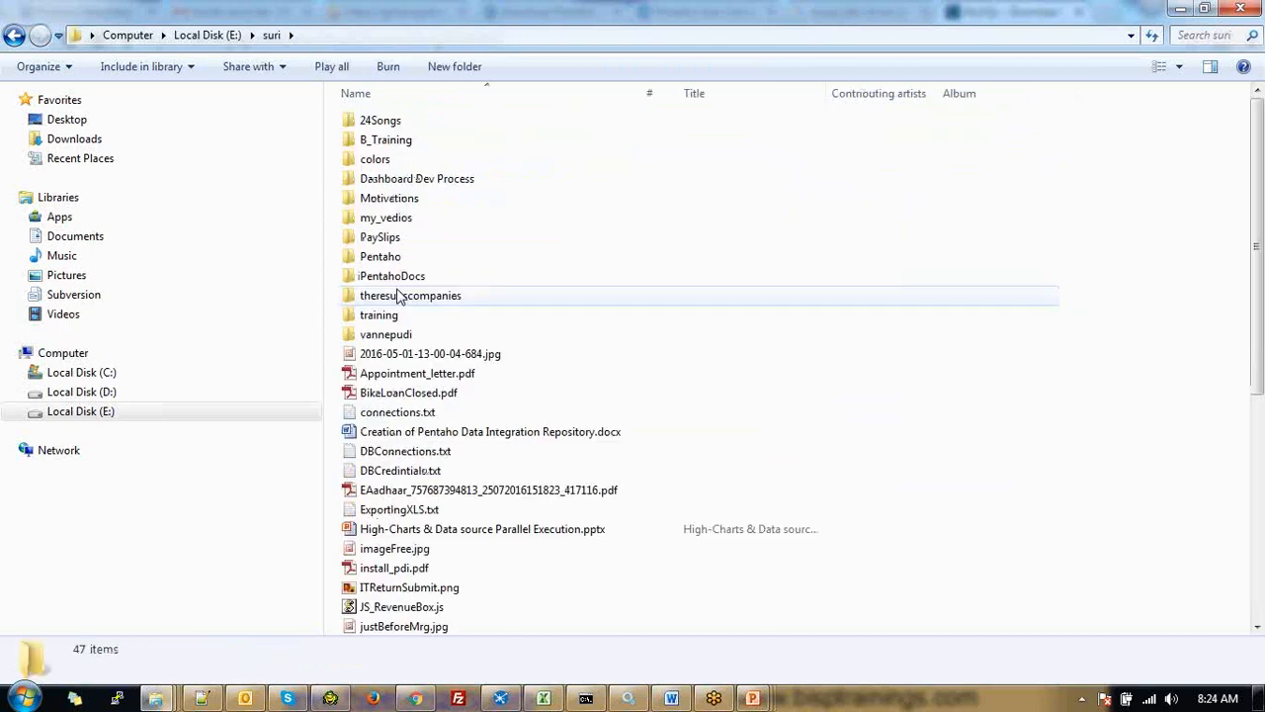
left_click(396, 146)
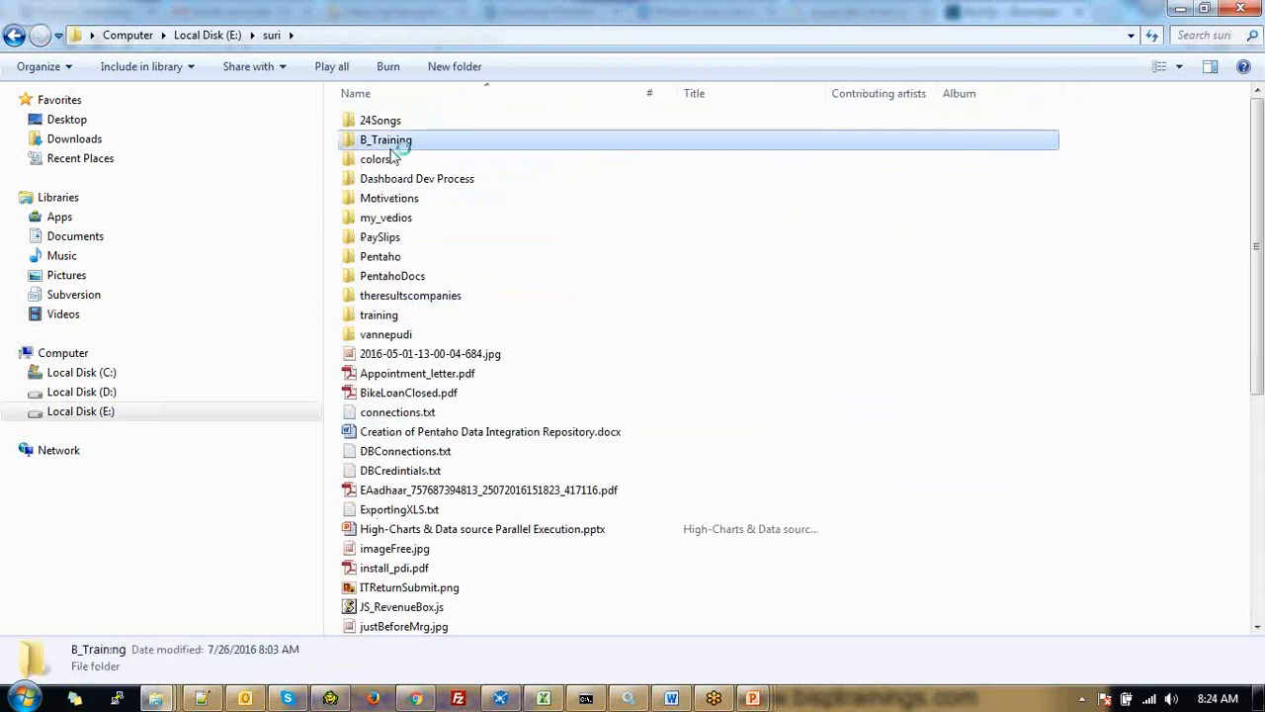
double_click(392, 148)
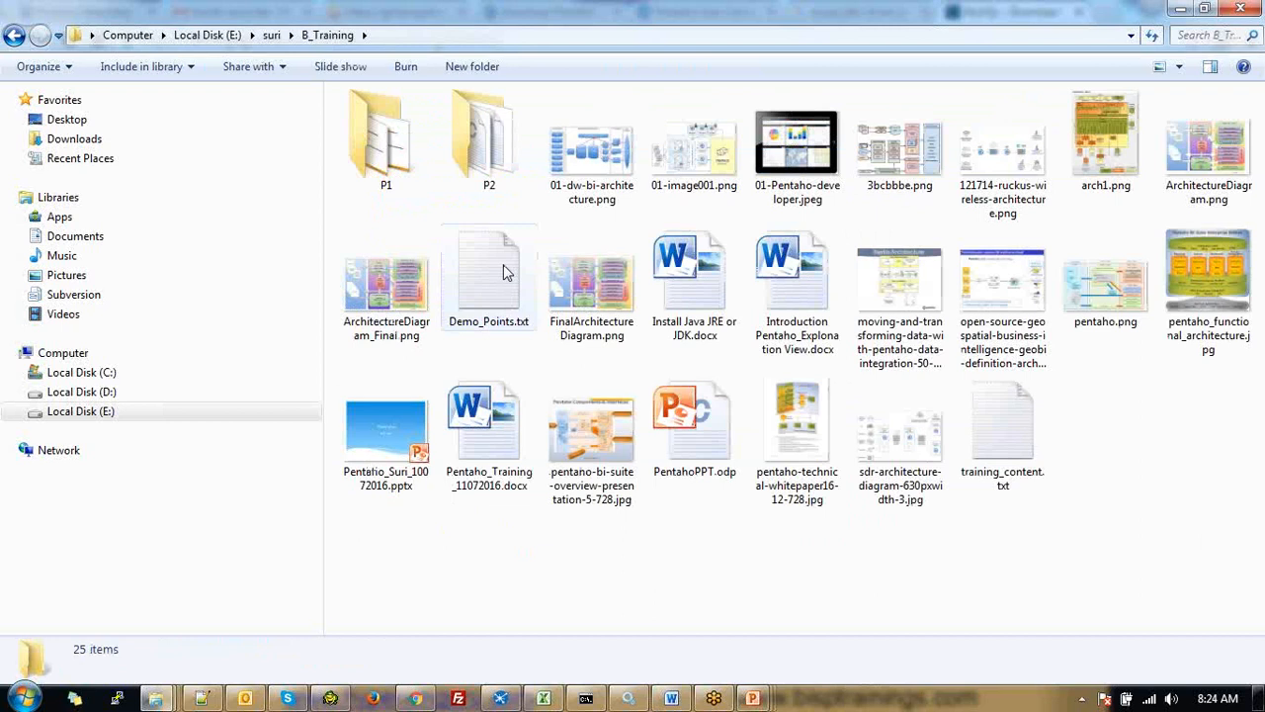
left_click(394, 160)
double_click(395, 160)
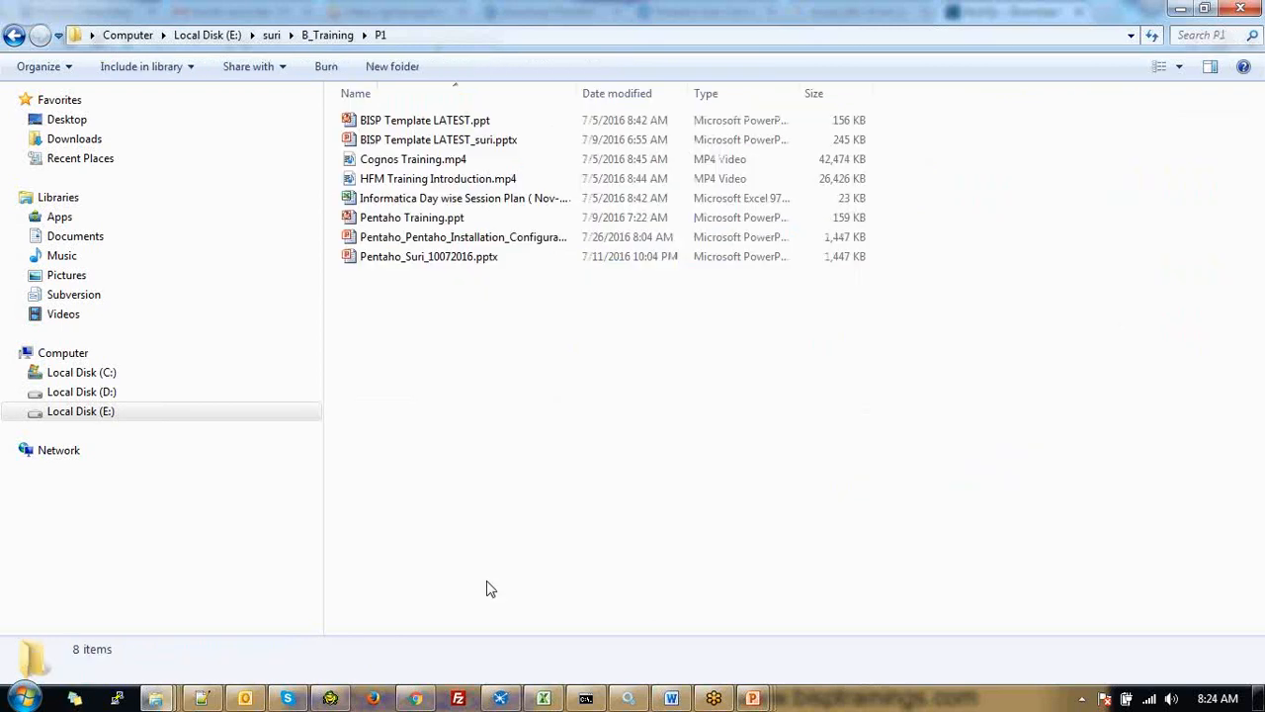
right_click(439, 381)
Create a 'Softwares' folder in P1 and paste the MySQL connector jar into it
mouse_move(563, 624)
left_click(646, 378)
type("Softwares")
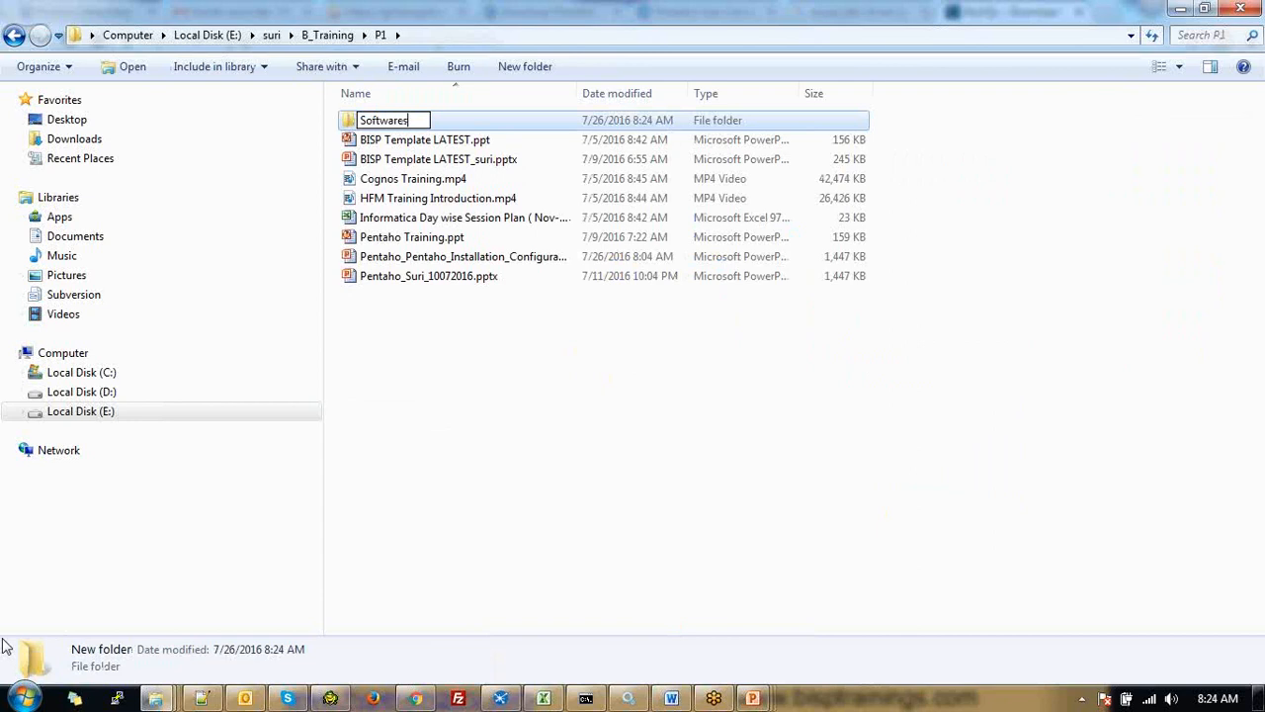
key("Return")
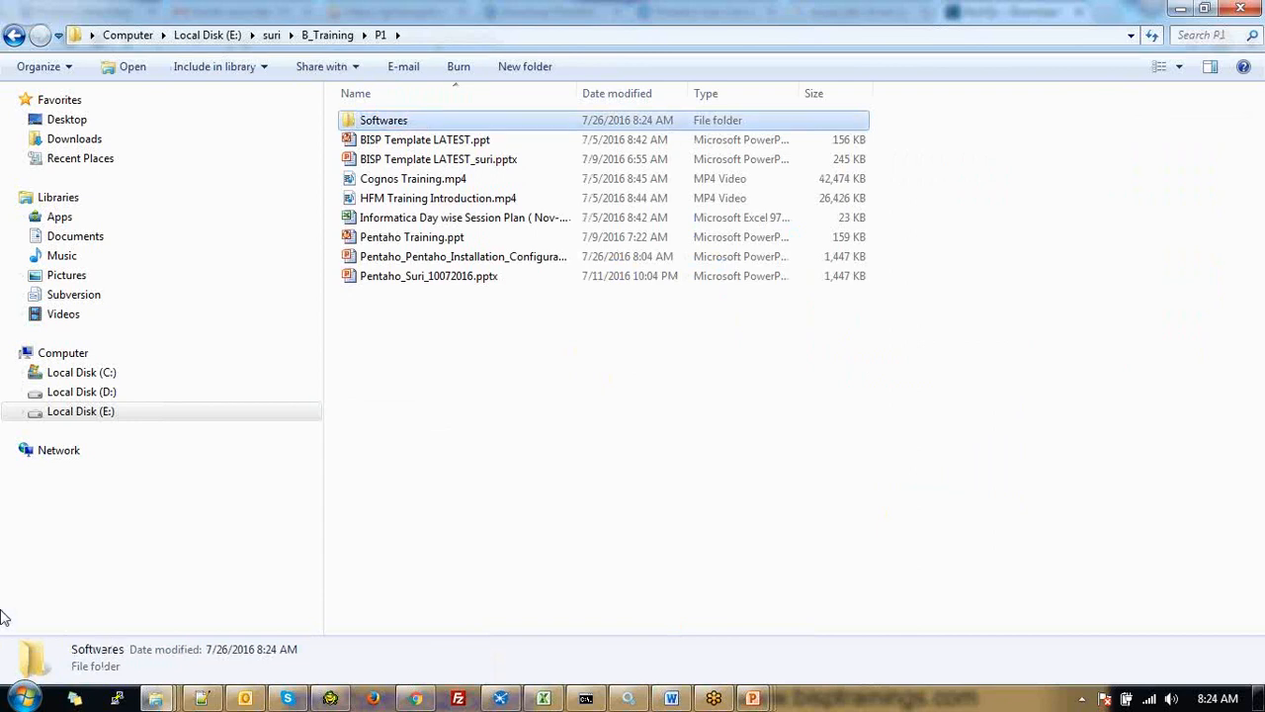
key("Return")
key("ctrl+v")
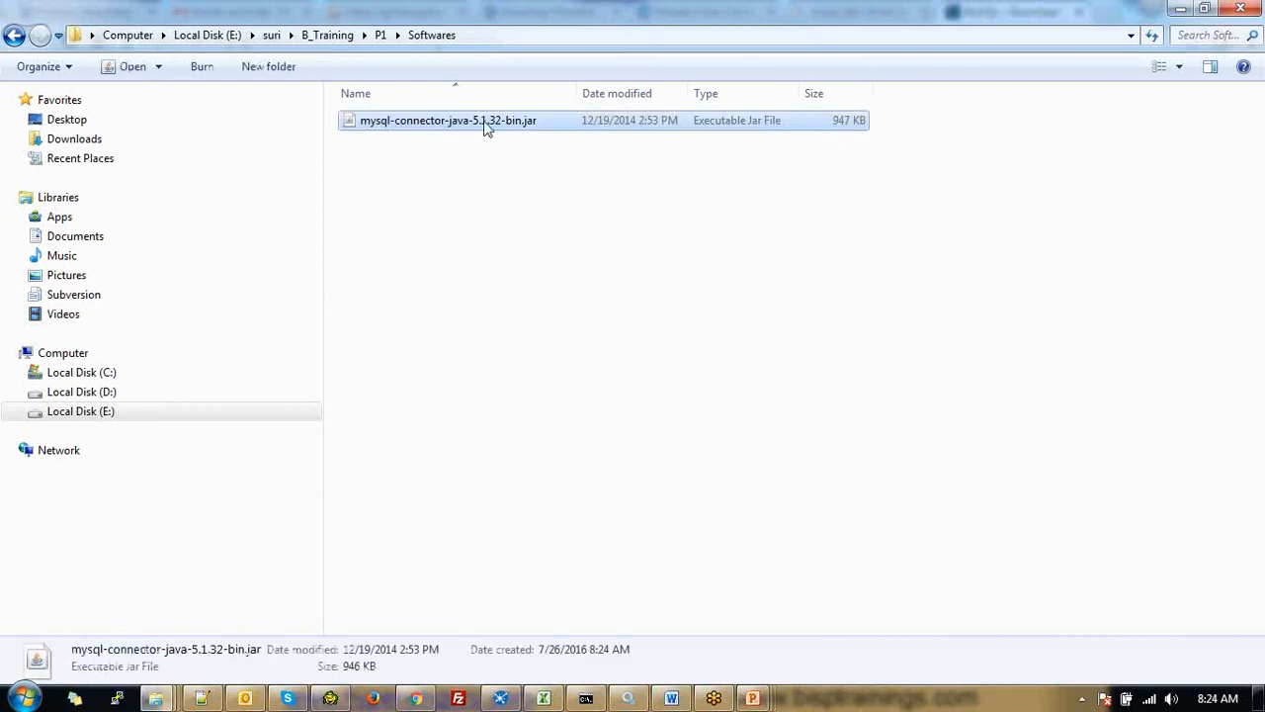
Copy the mysql-connector-java-5.1.32-bin.jar file and return to the drives overview
right_click(481, 119)
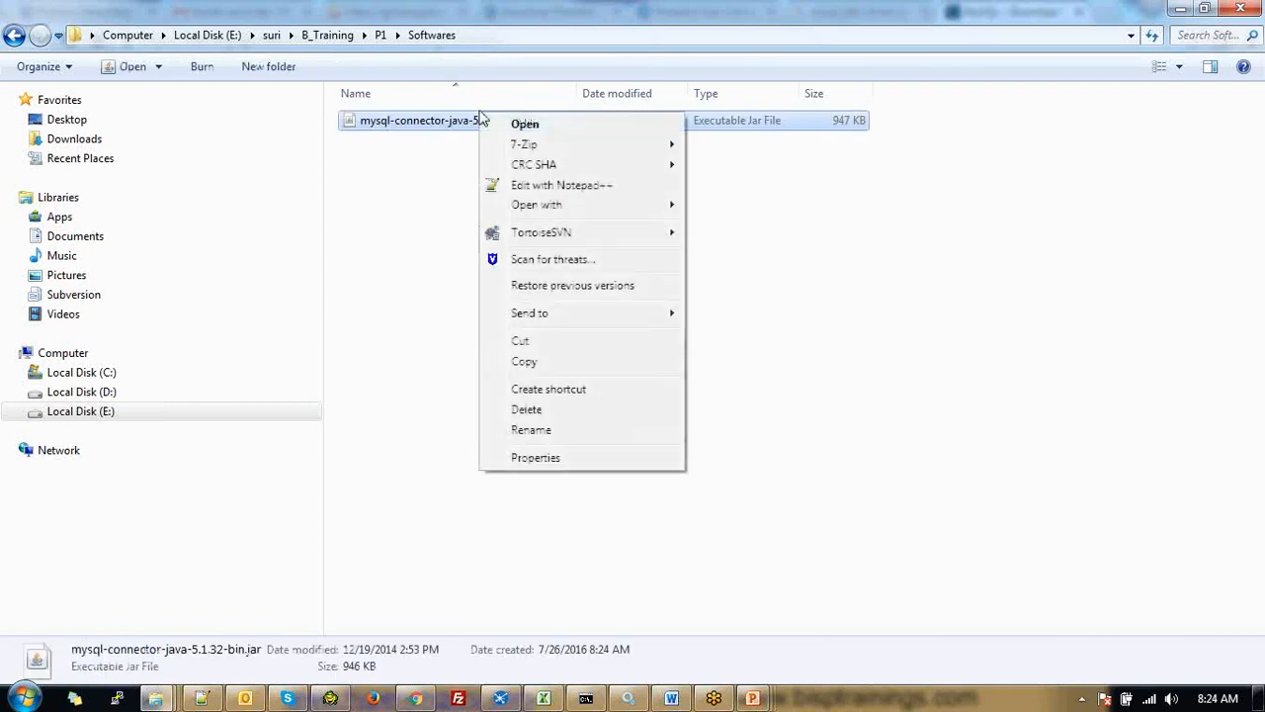
left_click(577, 366)
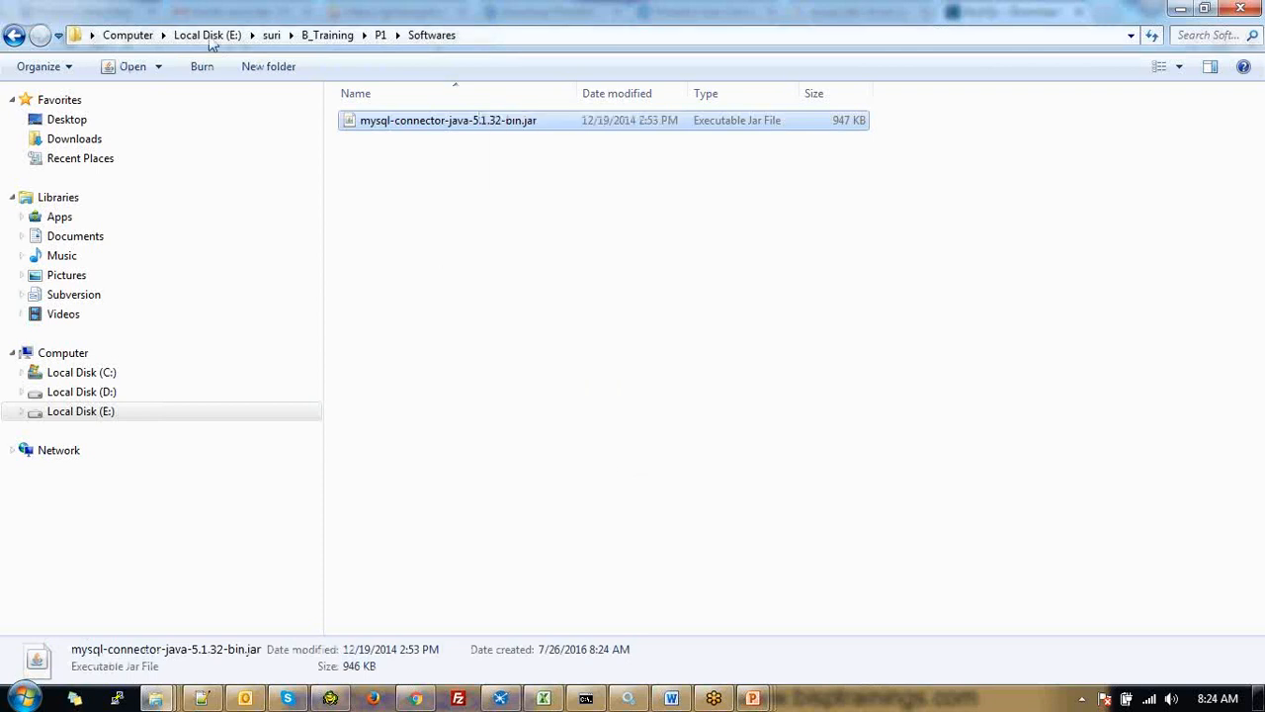
left_click(128, 38)
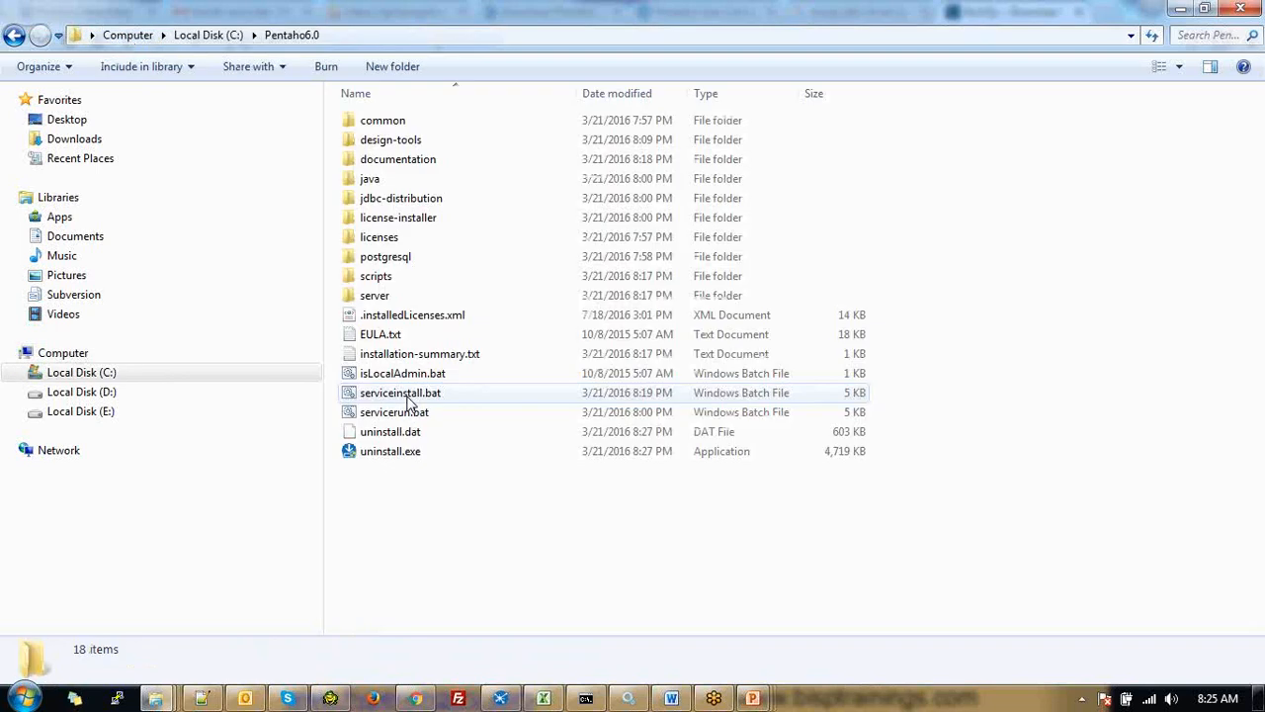
Paste the MySQL connector jar into C:\Pentaho6.0\server\biserver-ee\tomcat\lib
double_click(395, 297)
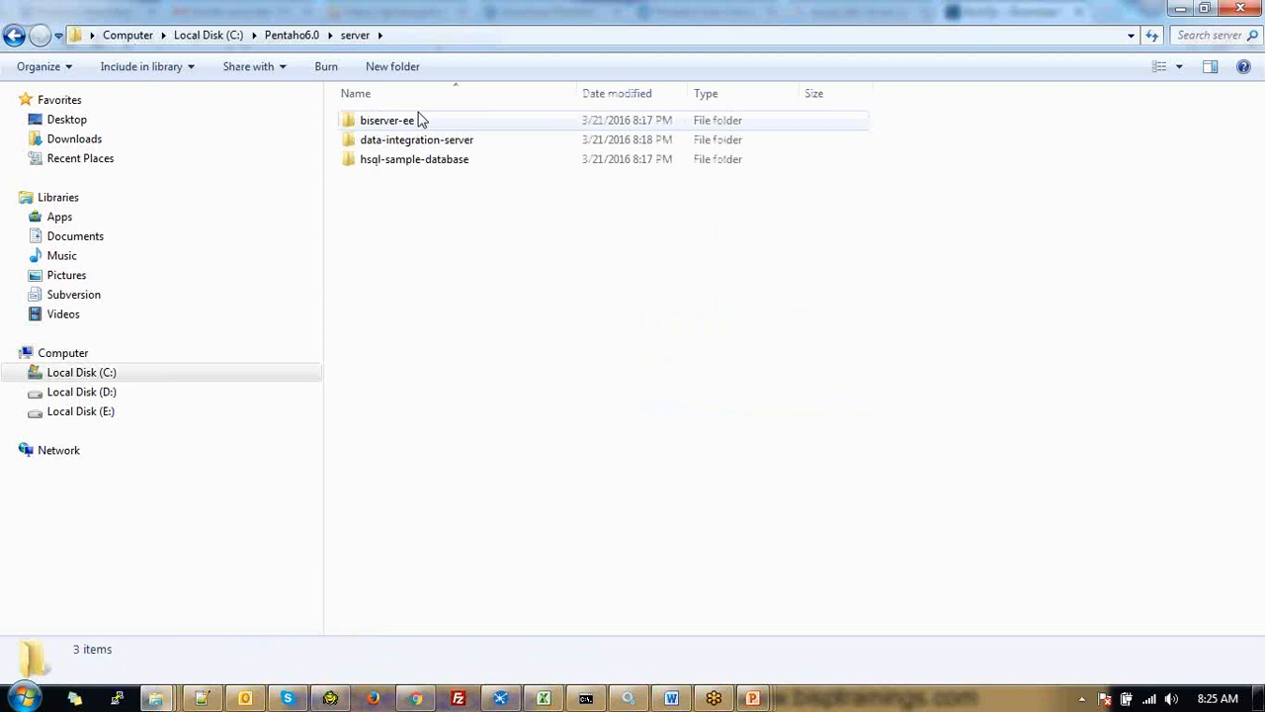
left_click(411, 121)
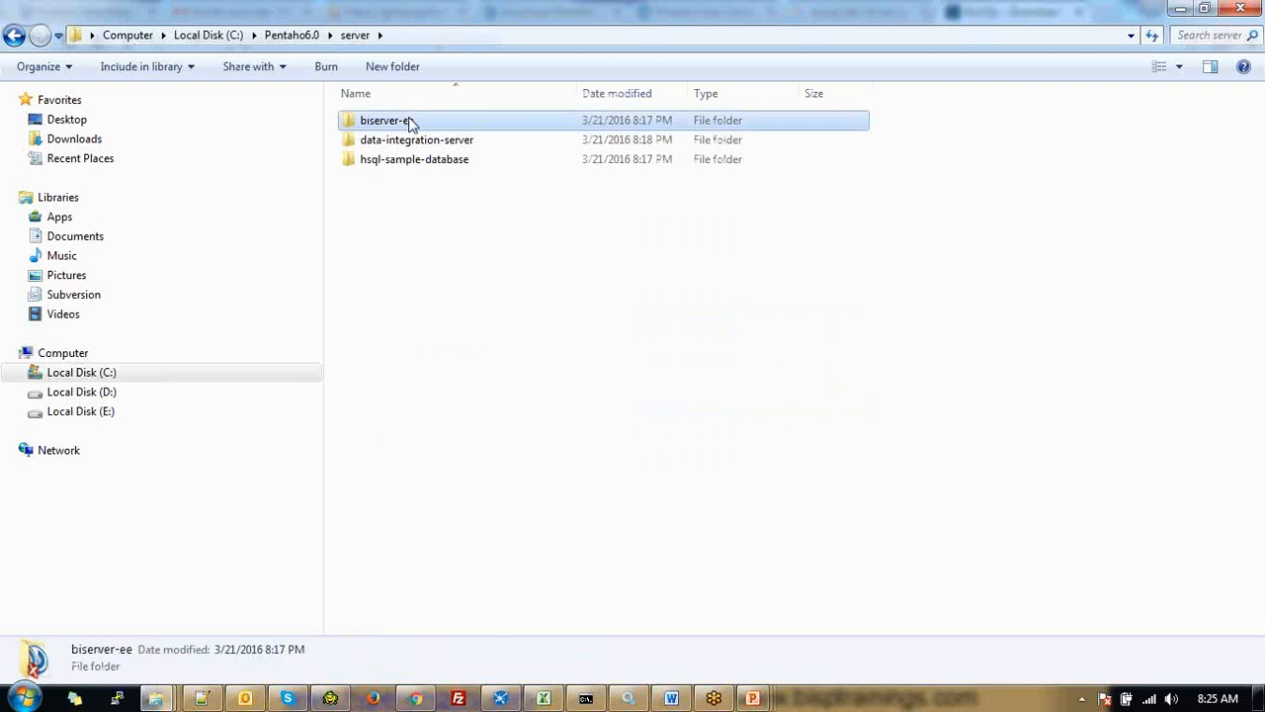
double_click(411, 121)
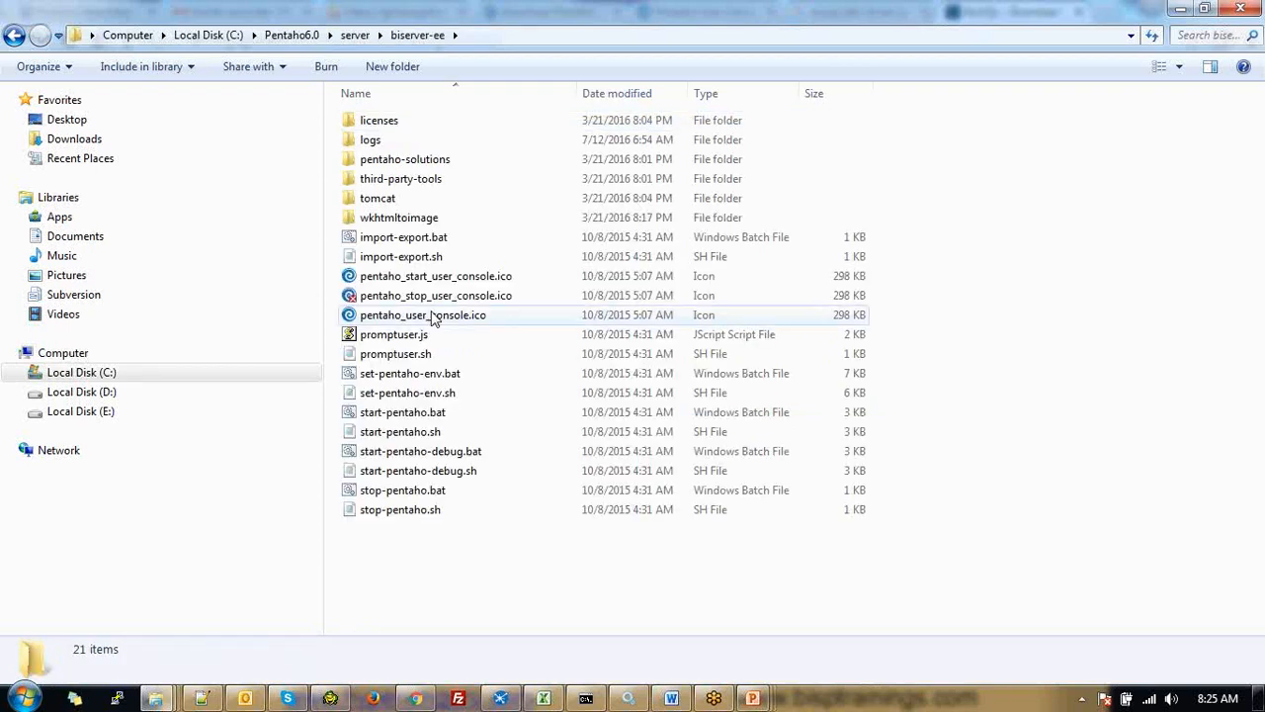
left_click(393, 201)
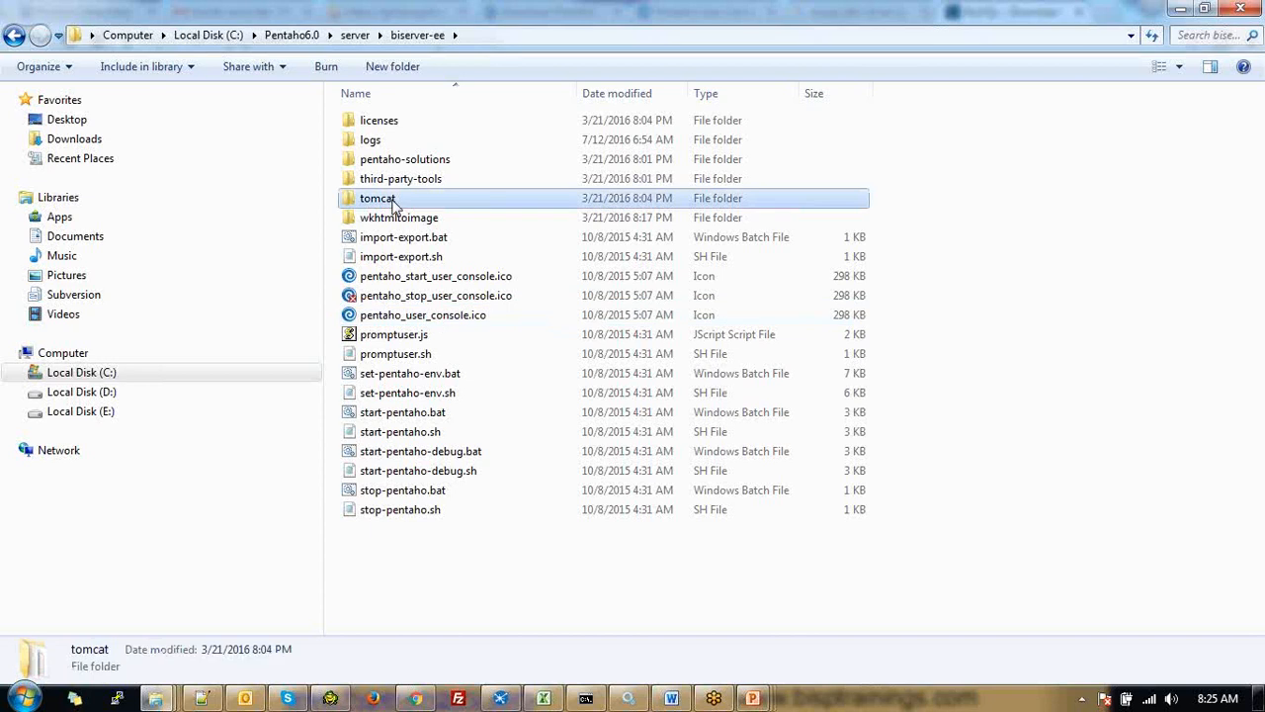
double_click(393, 200)
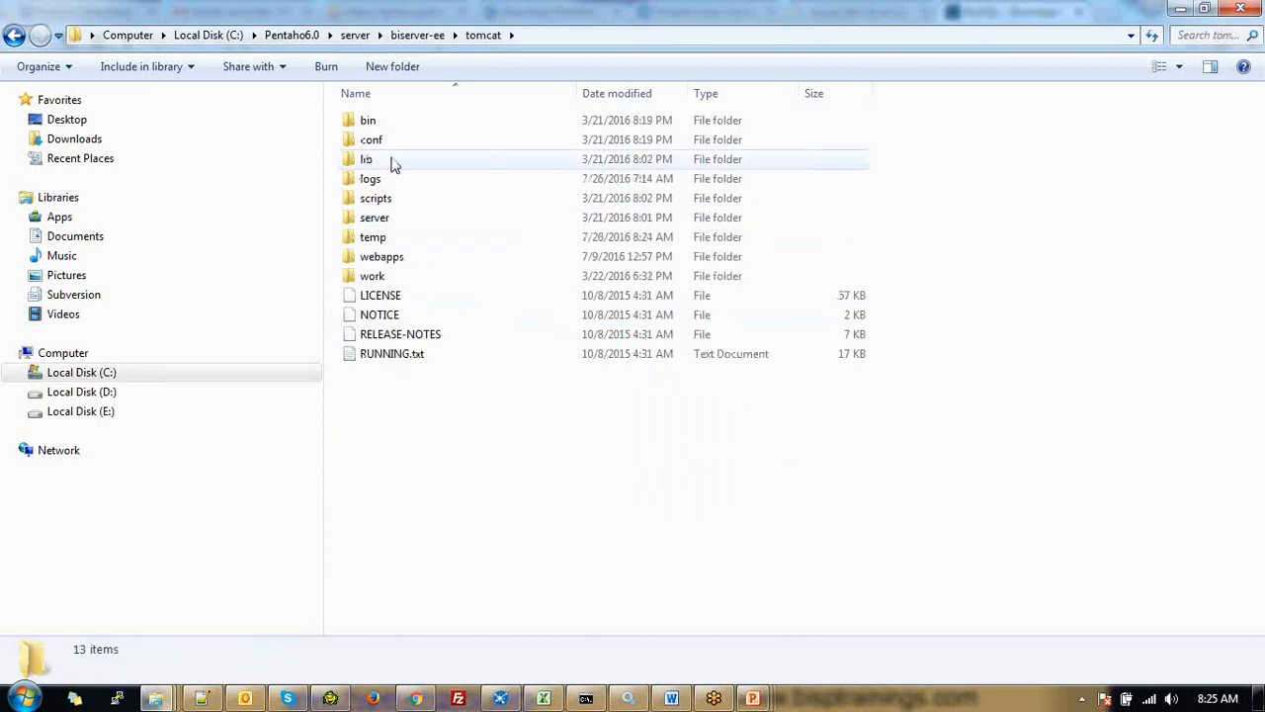
double_click(392, 162)
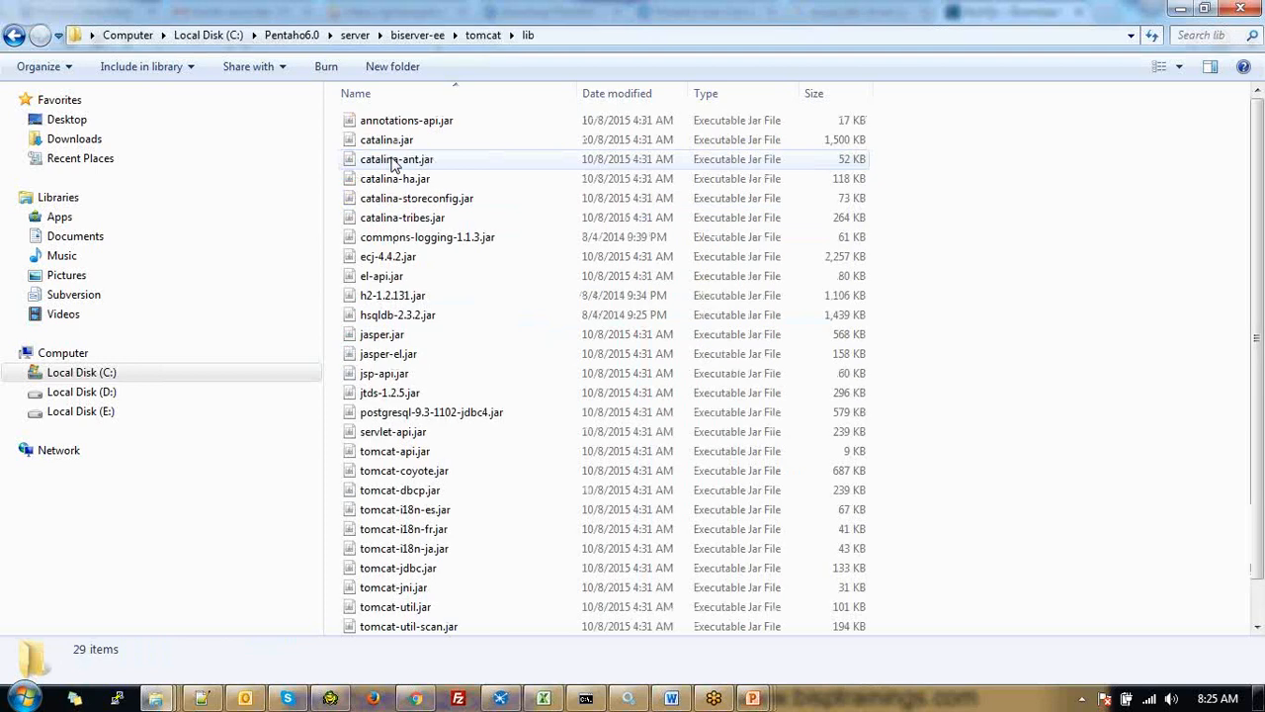
left_click(455, 414)
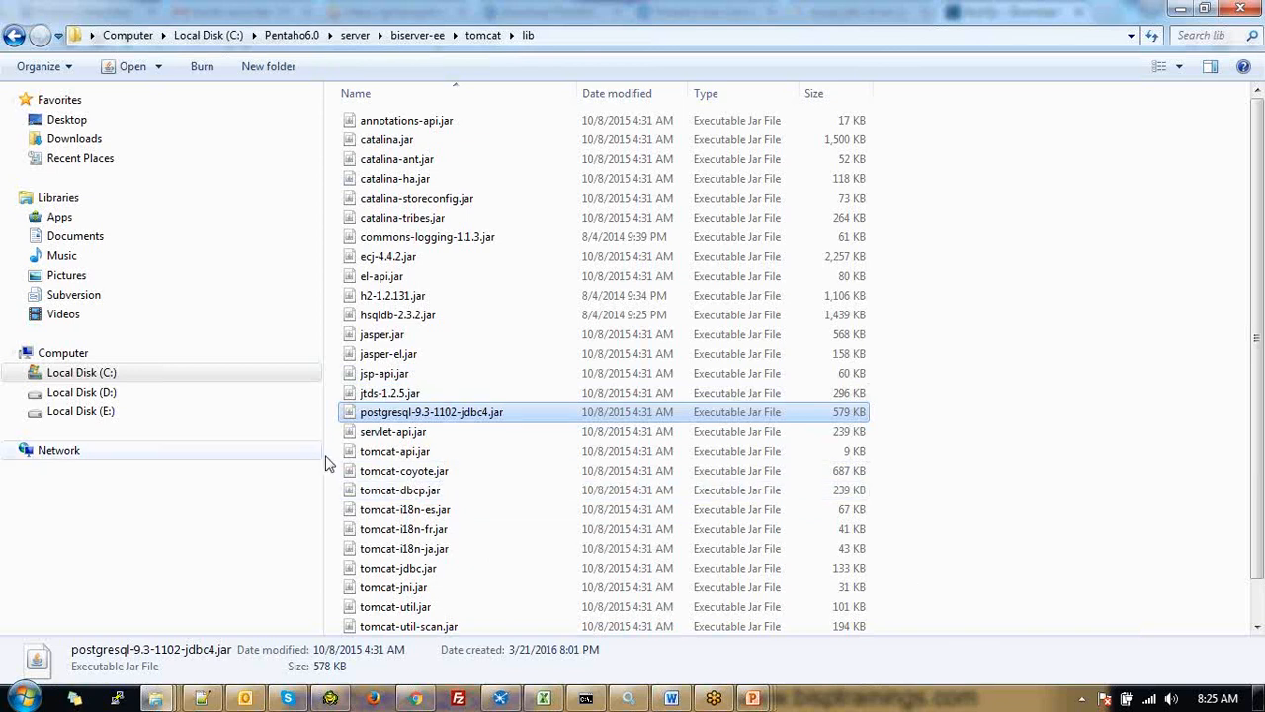
left_click(965, 254)
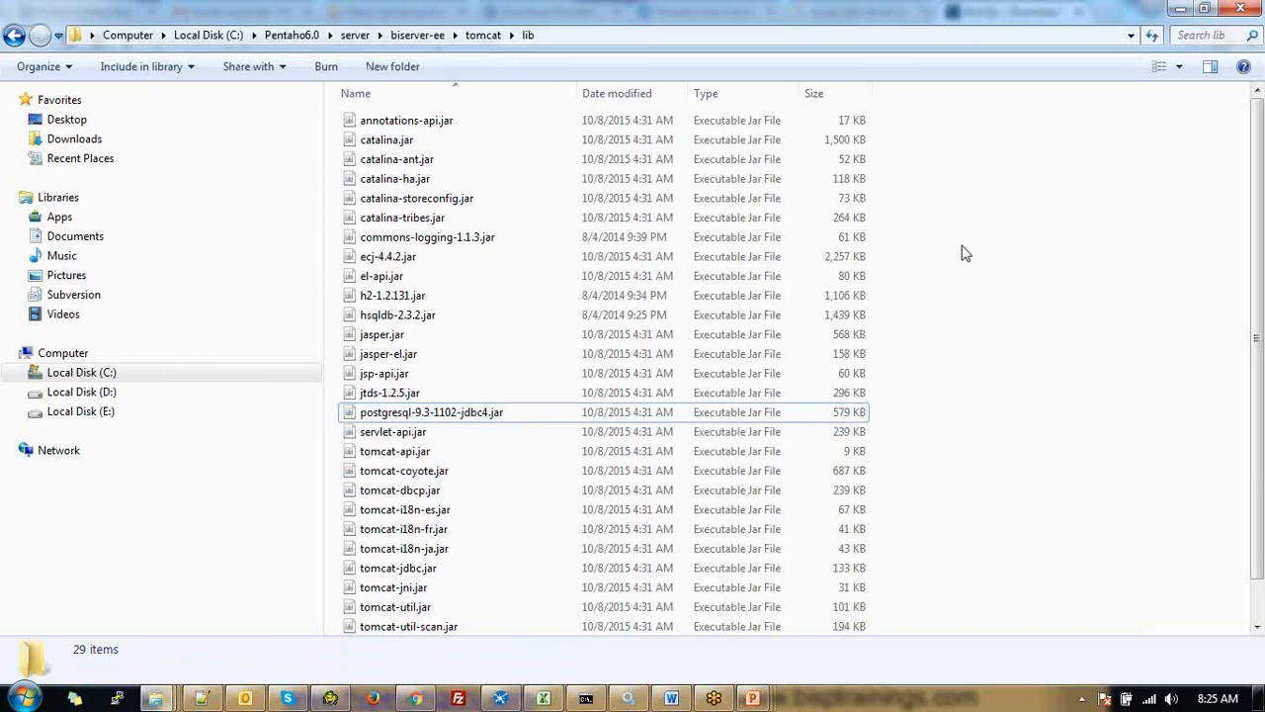
key("ctrl+v")
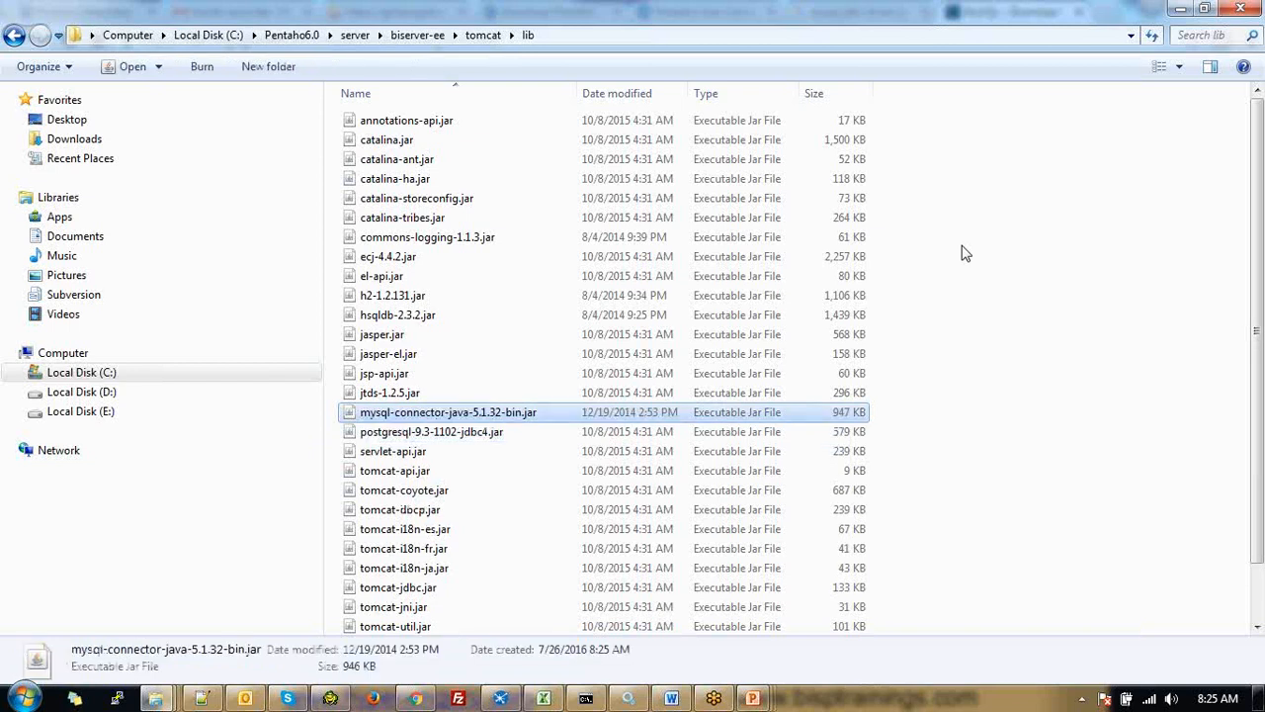
left_click(502, 432)
key("Up")
Reopen the tomcat lib folder and select its full path in the address bar
left_click(412, 35)
double_click(376, 203)
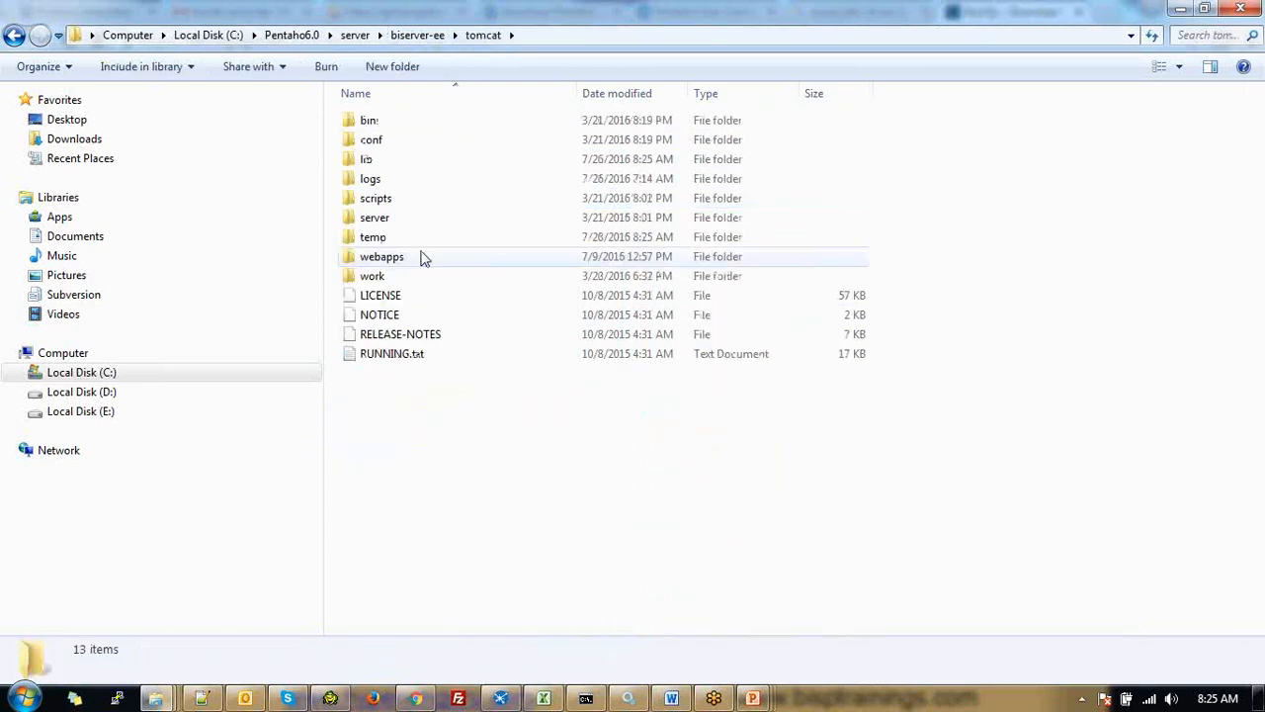
left_click(533, 39)
left_click(389, 166)
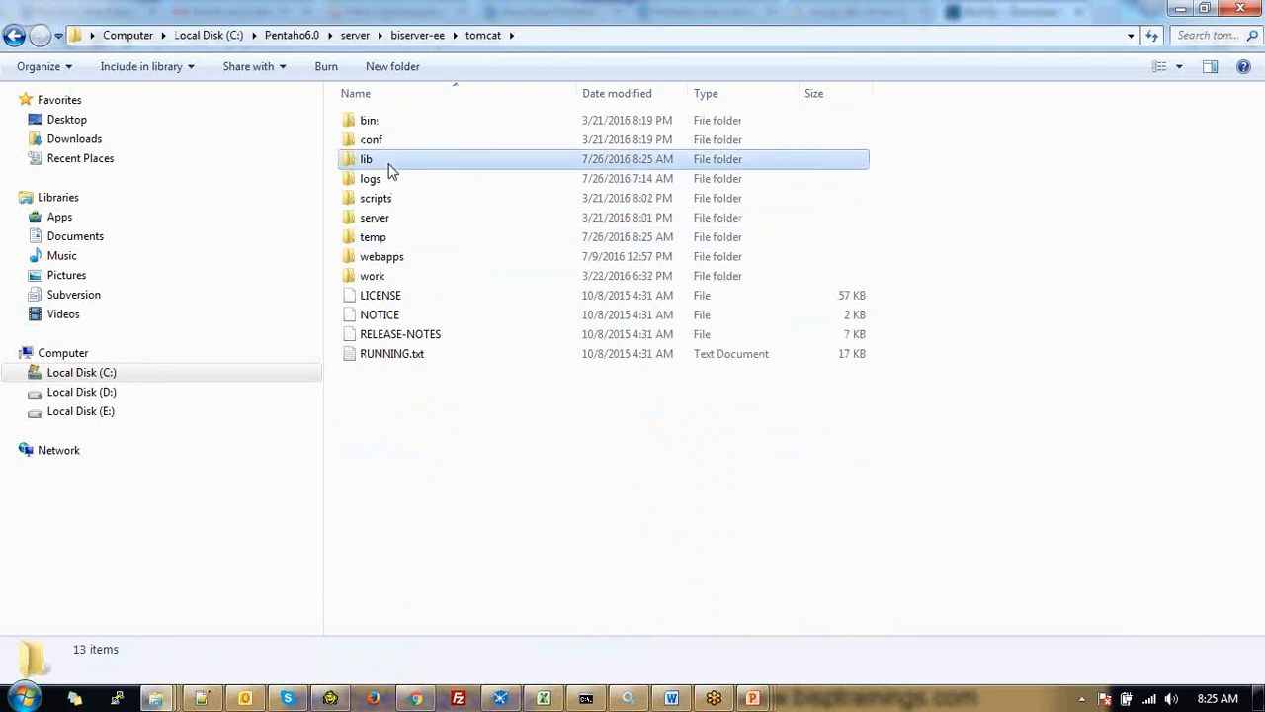
double_click(389, 166)
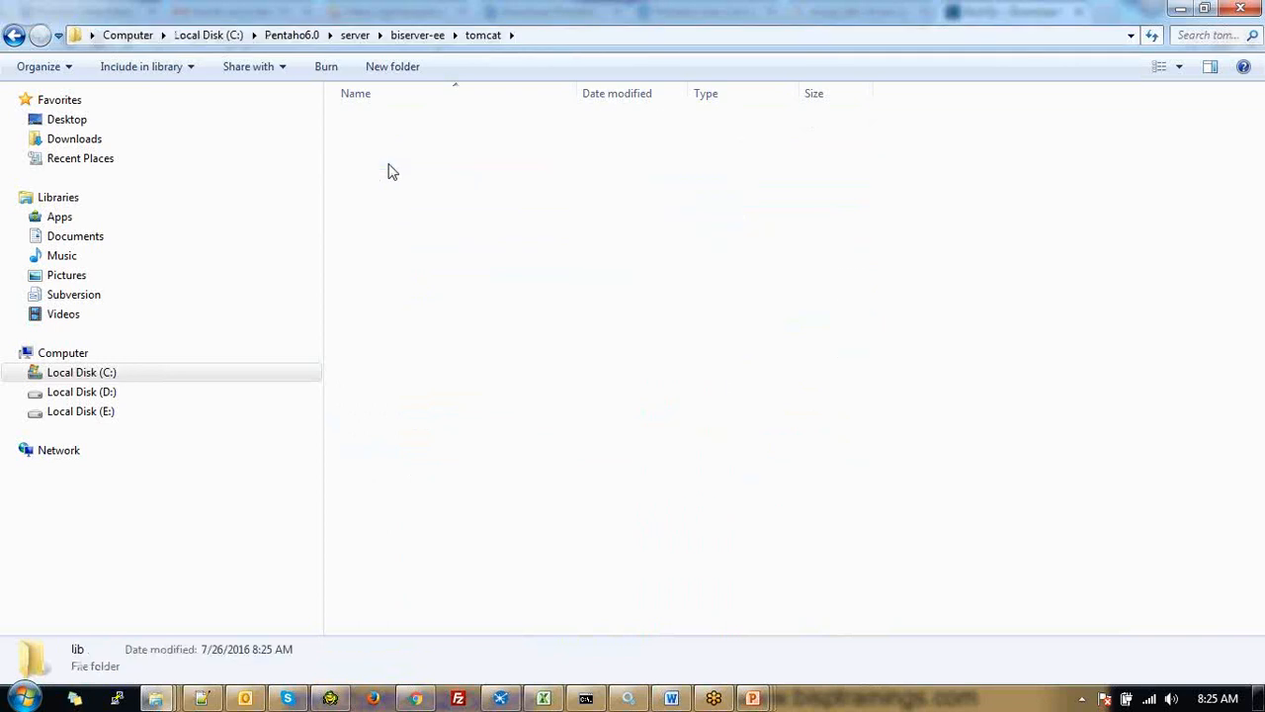
left_click(583, 39)
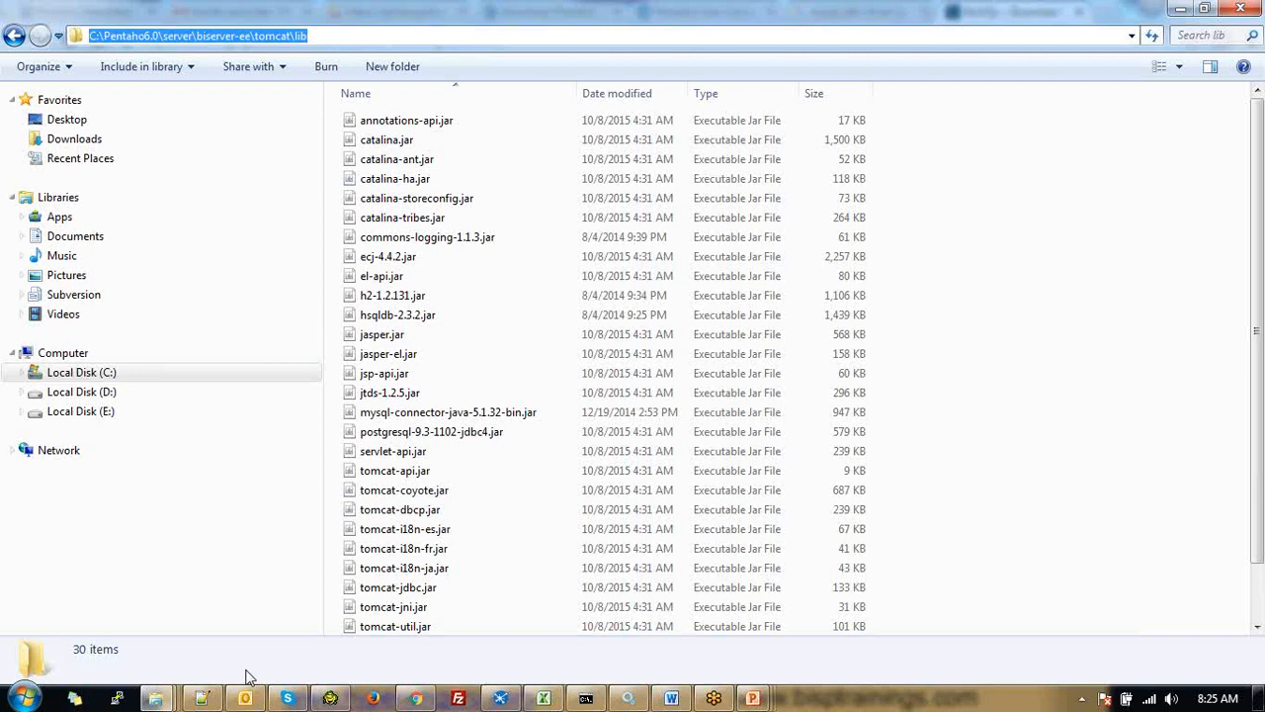
Add C:\Pentaho6.0\server\biserver-ee\tomcat\lib to the notes, then reselect the MySQL connector jar in Explorer
left_click(202, 698)
key("Return")
key("Return")
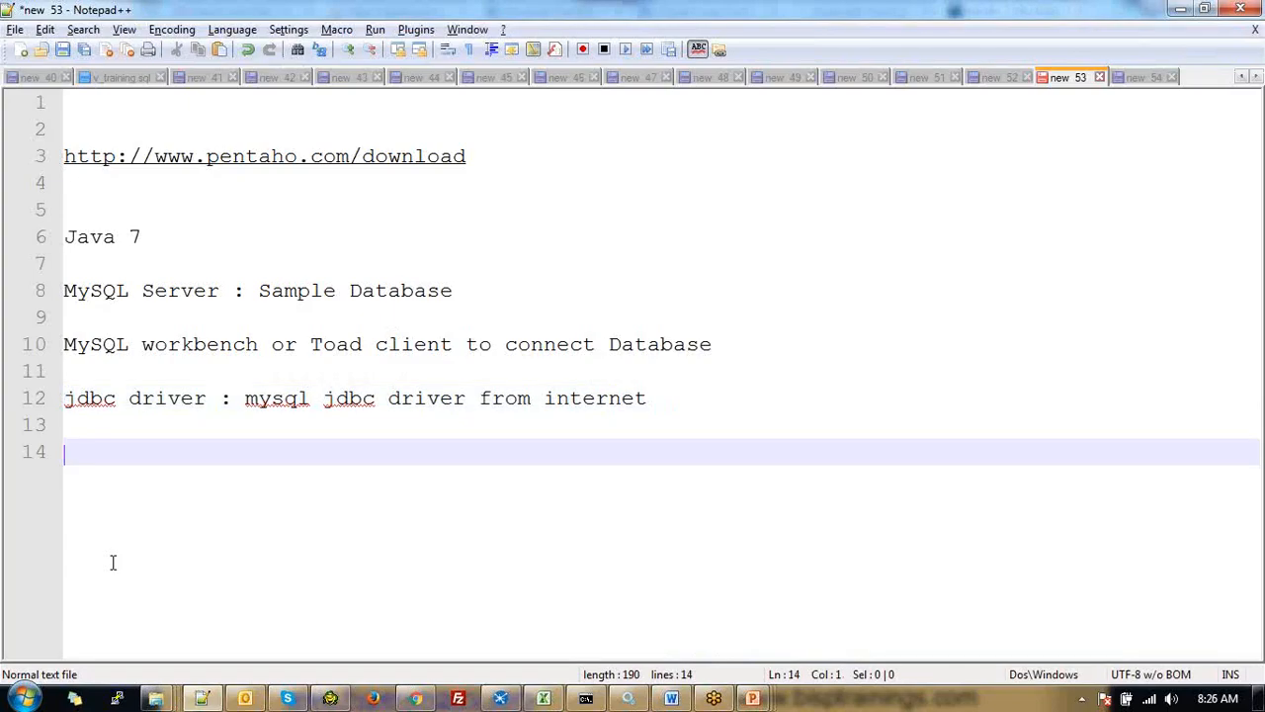
key("ctrl+v")
key("Return")
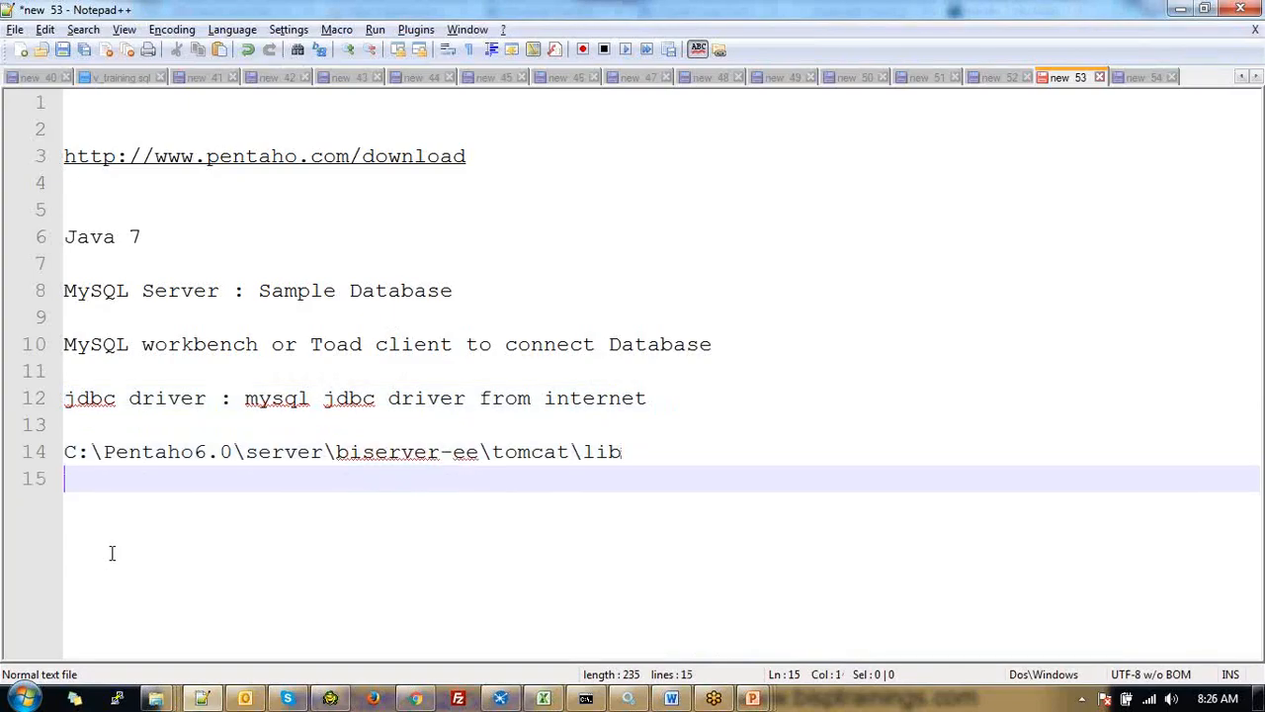
key("alt+Tab")
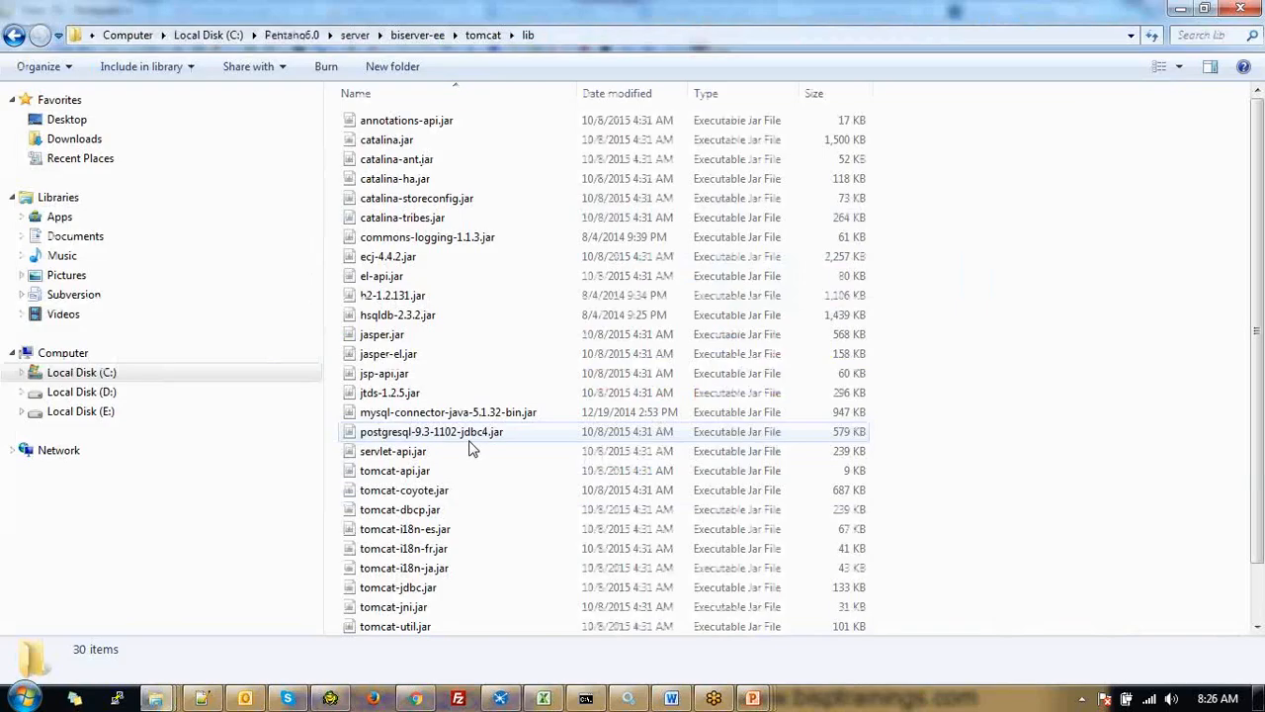
left_click(459, 413)
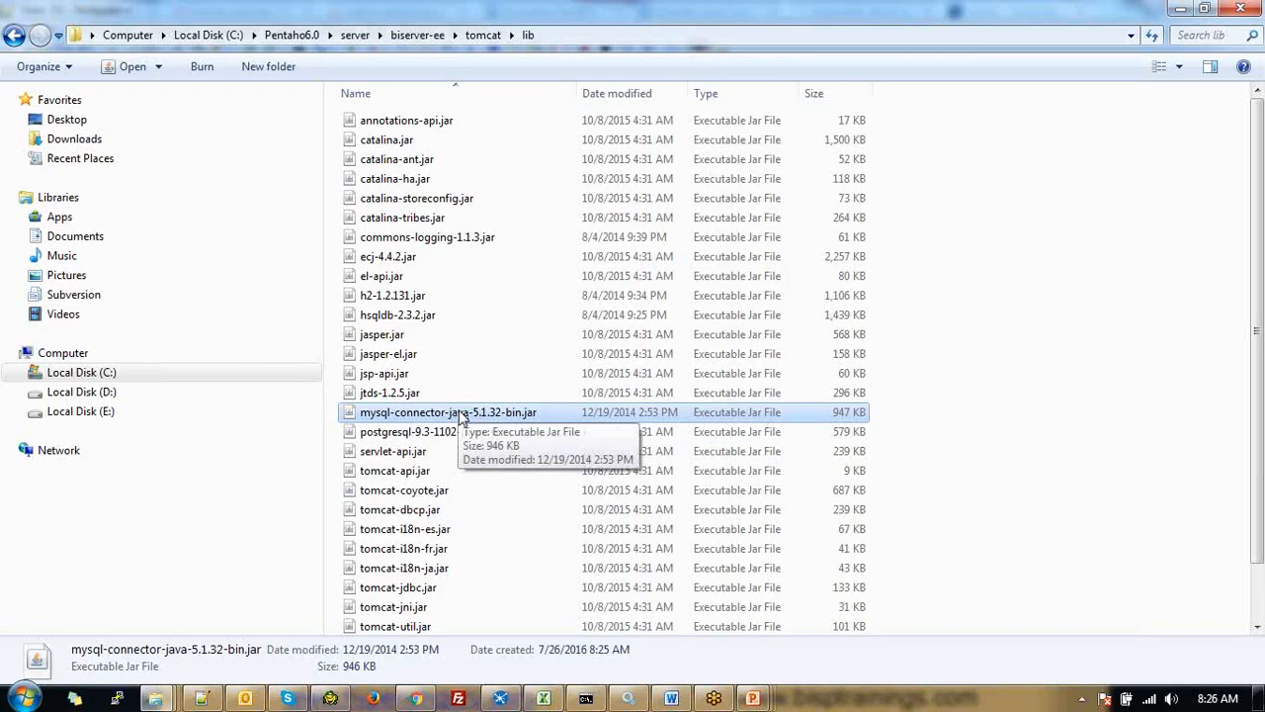
Copy the MySQL connector jar into tomcat\webapps\pentaho\WEB-INF\lib
right_click(459, 416)
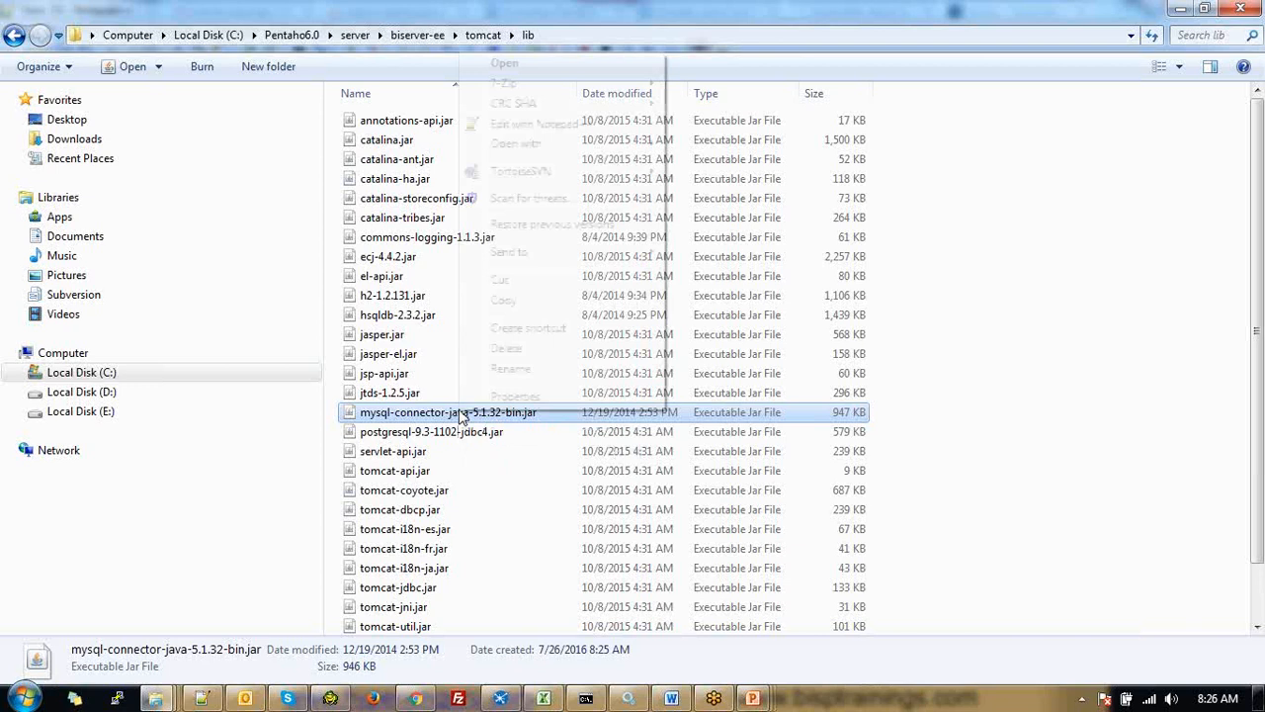
left_click(506, 299)
left_click(480, 36)
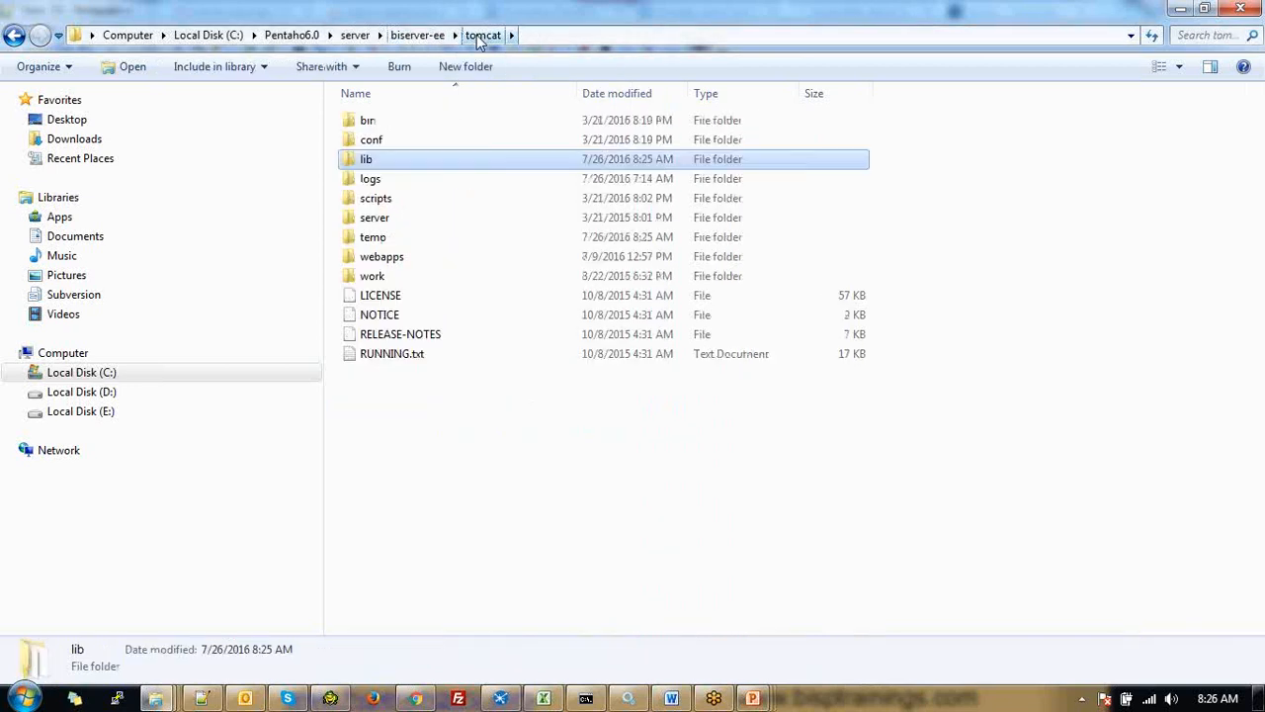
left_click(399, 259)
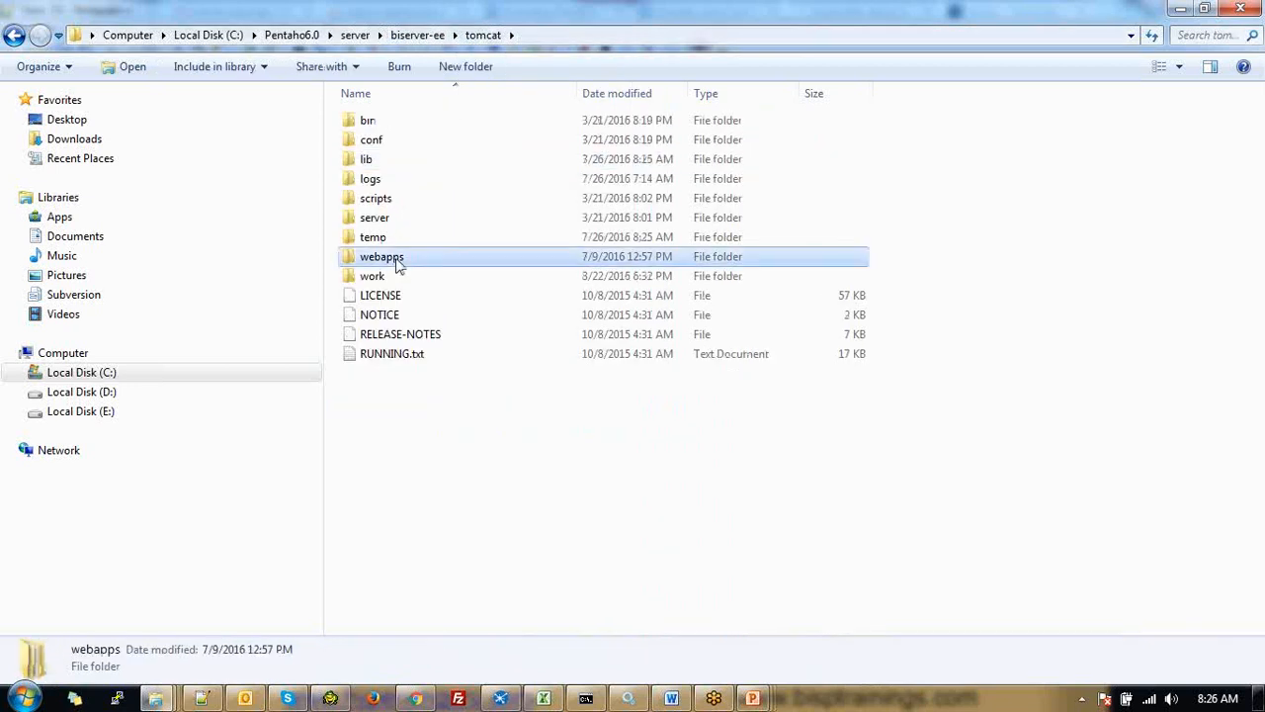
double_click(399, 263)
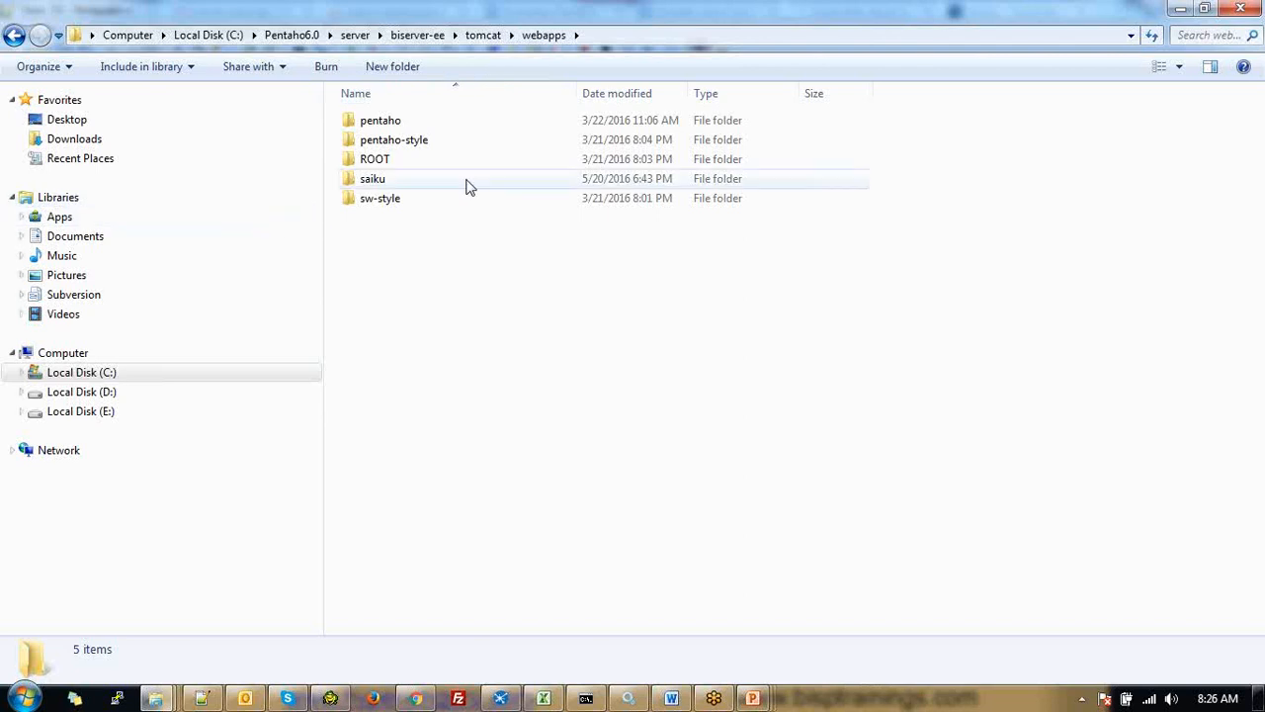
double_click(381, 121)
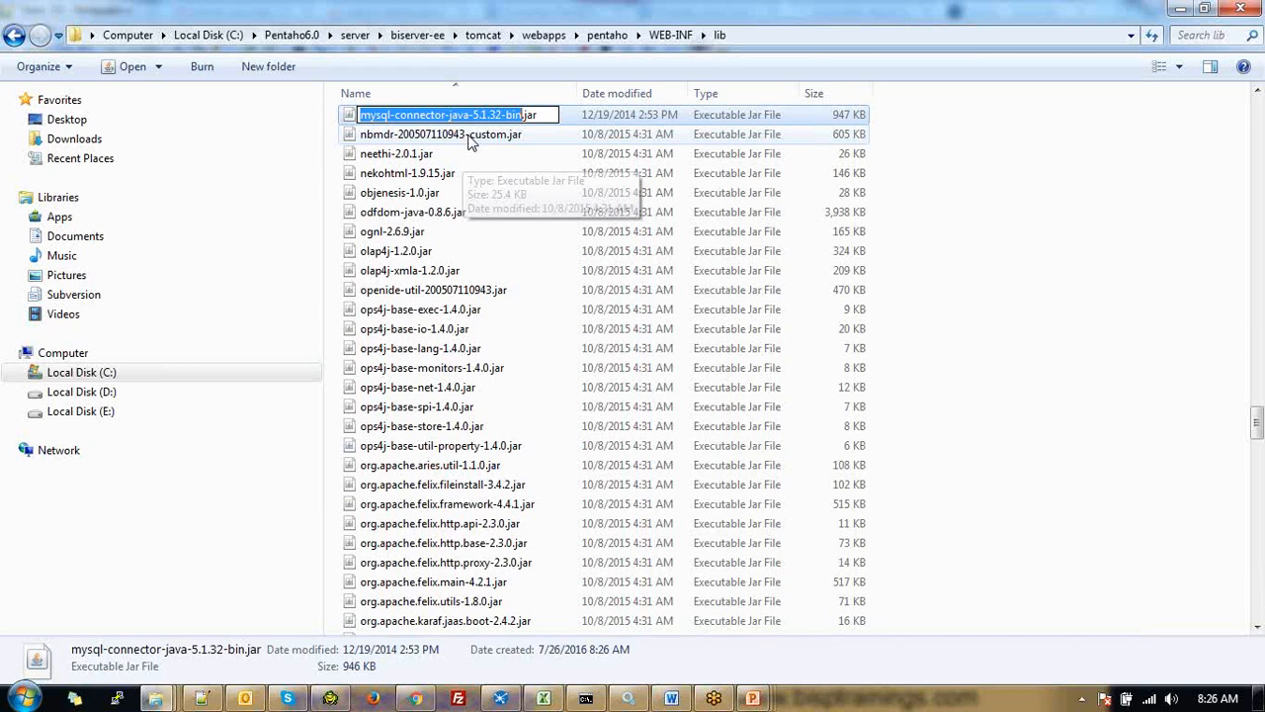
key("alt+Tab")
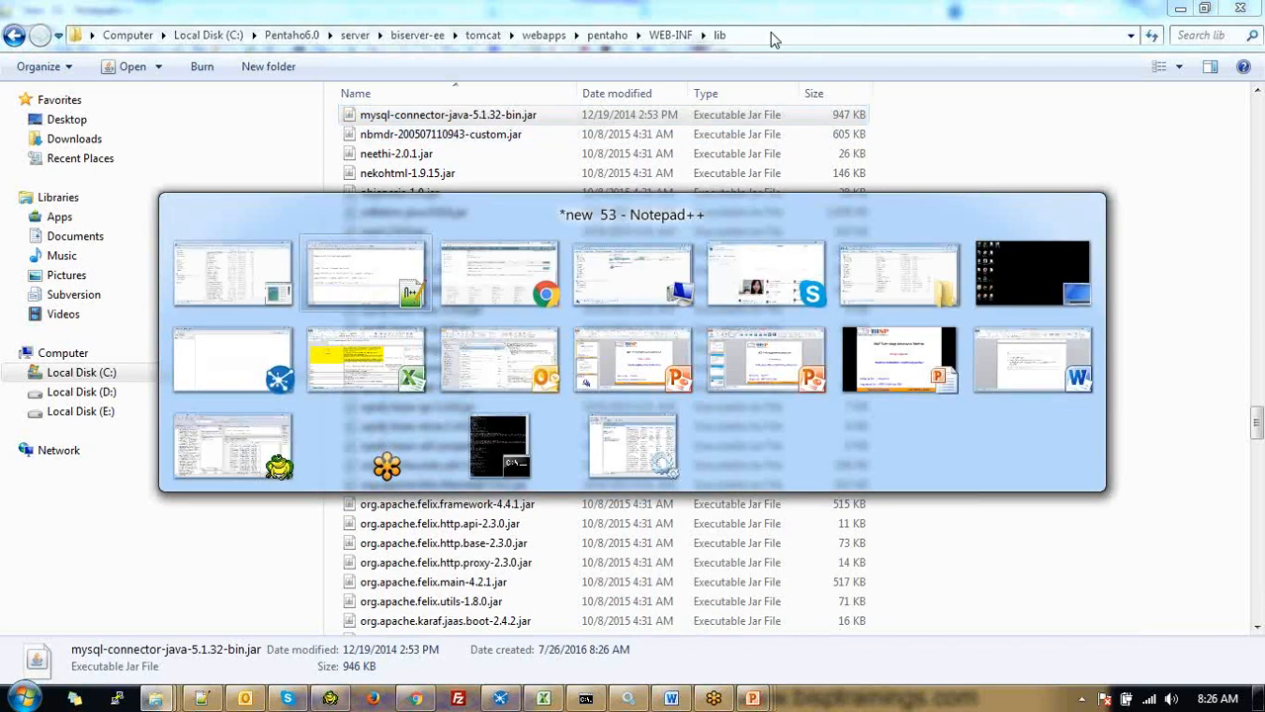
Put a 'BA Server :' heading above the two lib paths and add blank lines after them
type("BA Server :")
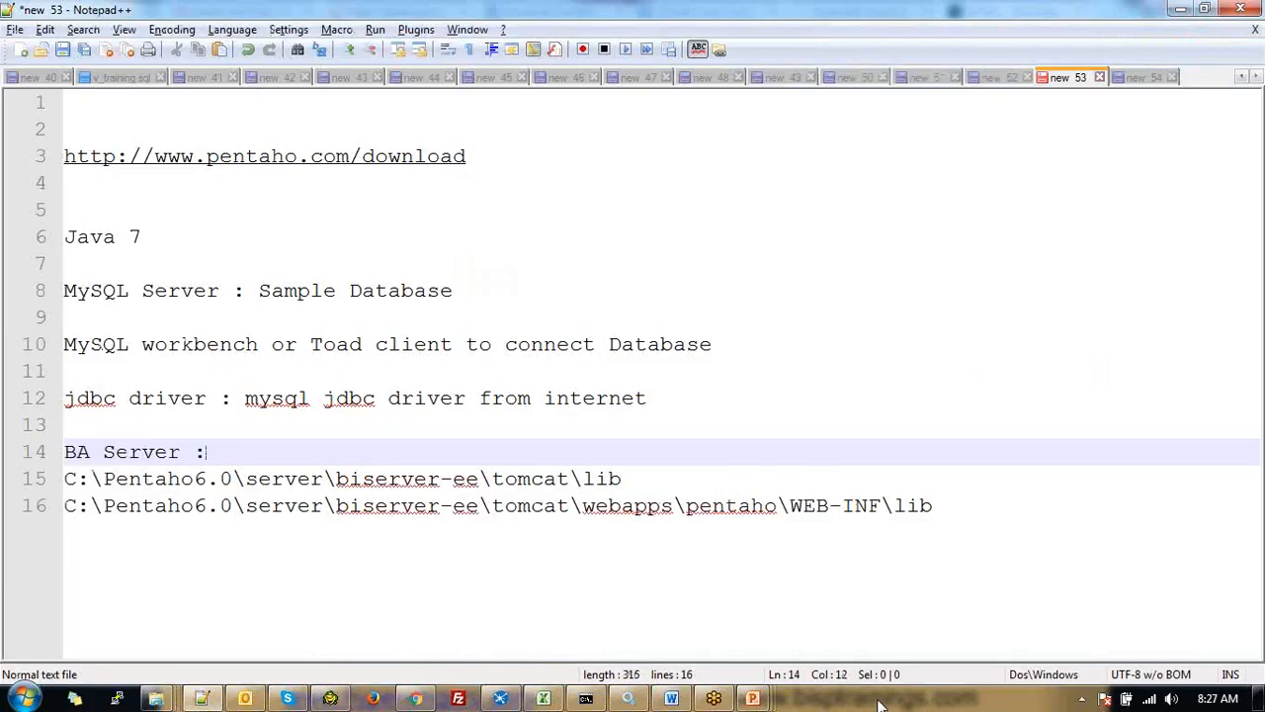
left_click(949, 516)
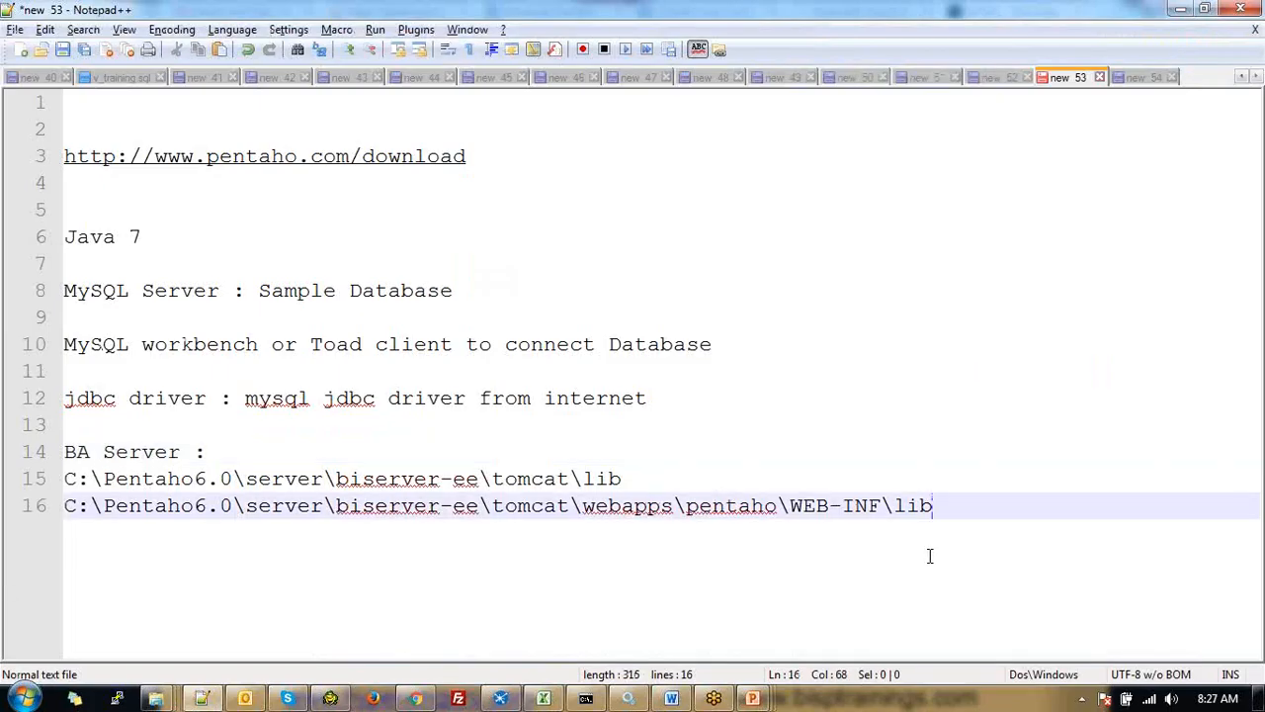
key("Return")
key("Return")
key("Return")
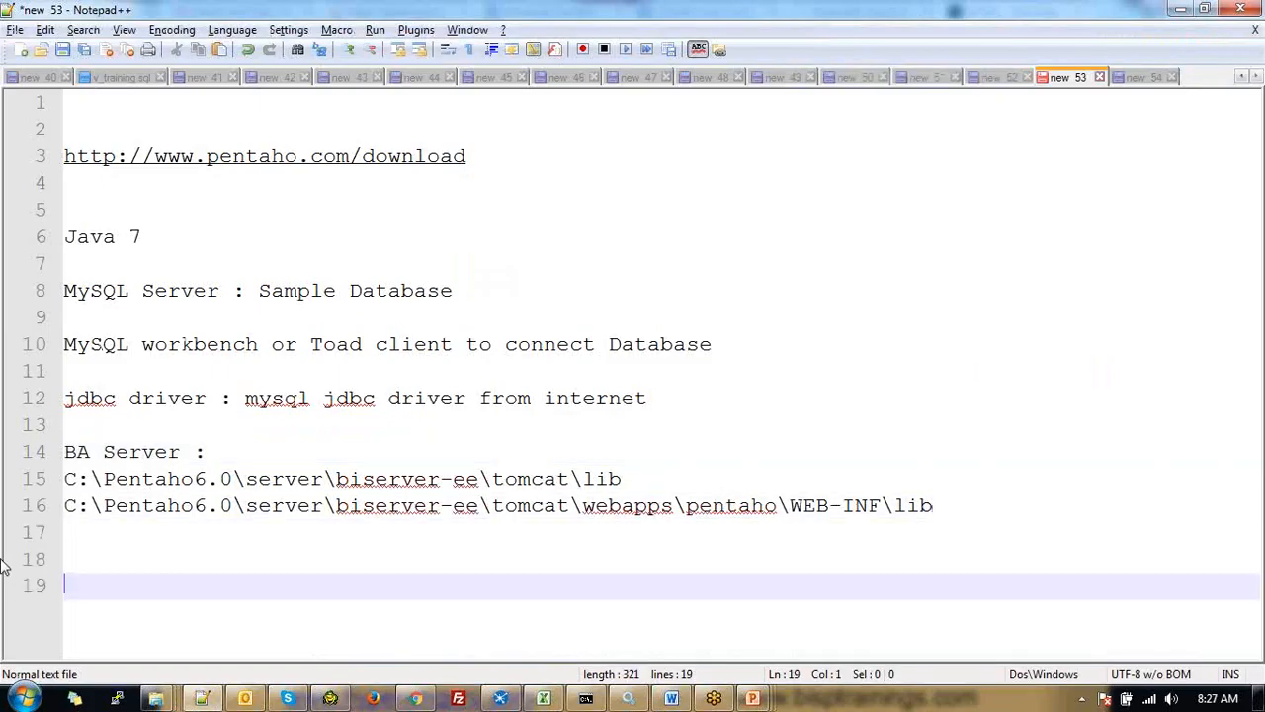
key("alt+Tab")
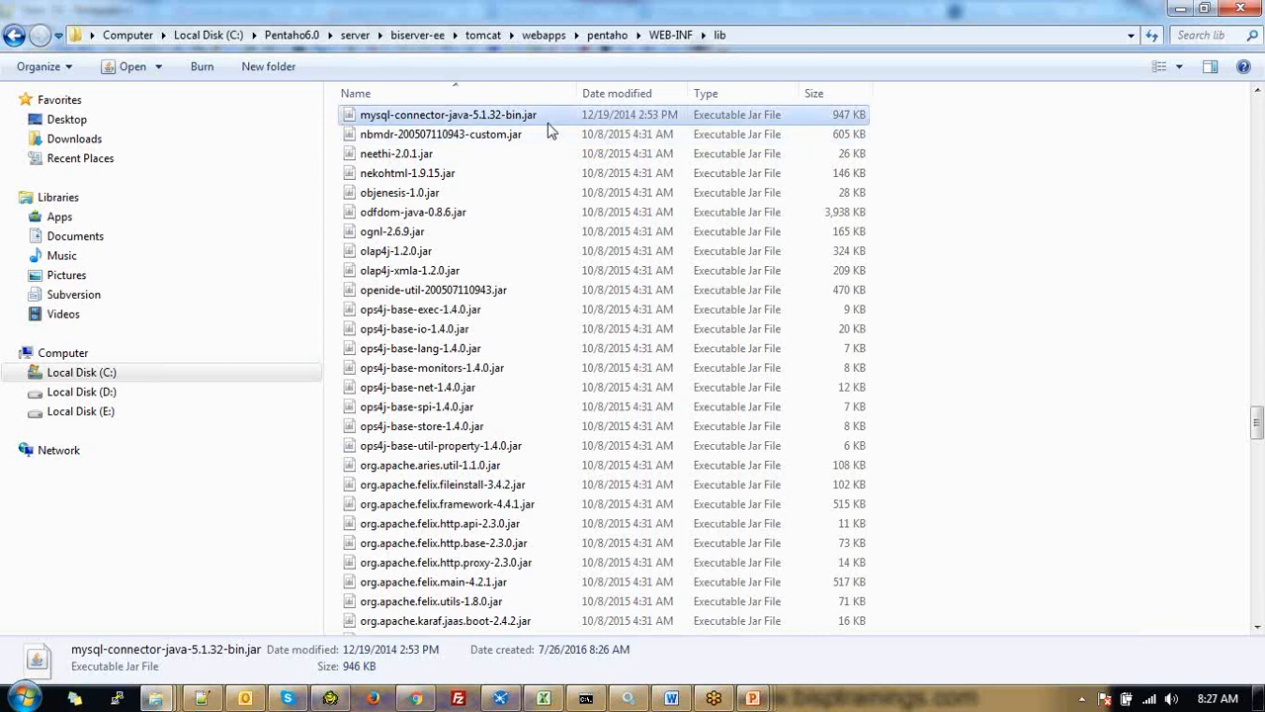
Paste the connector jar into data-integration-server\tomcat\lib, replacing the existing copy, and select the folder path
left_click(606, 36)
left_click(296, 34)
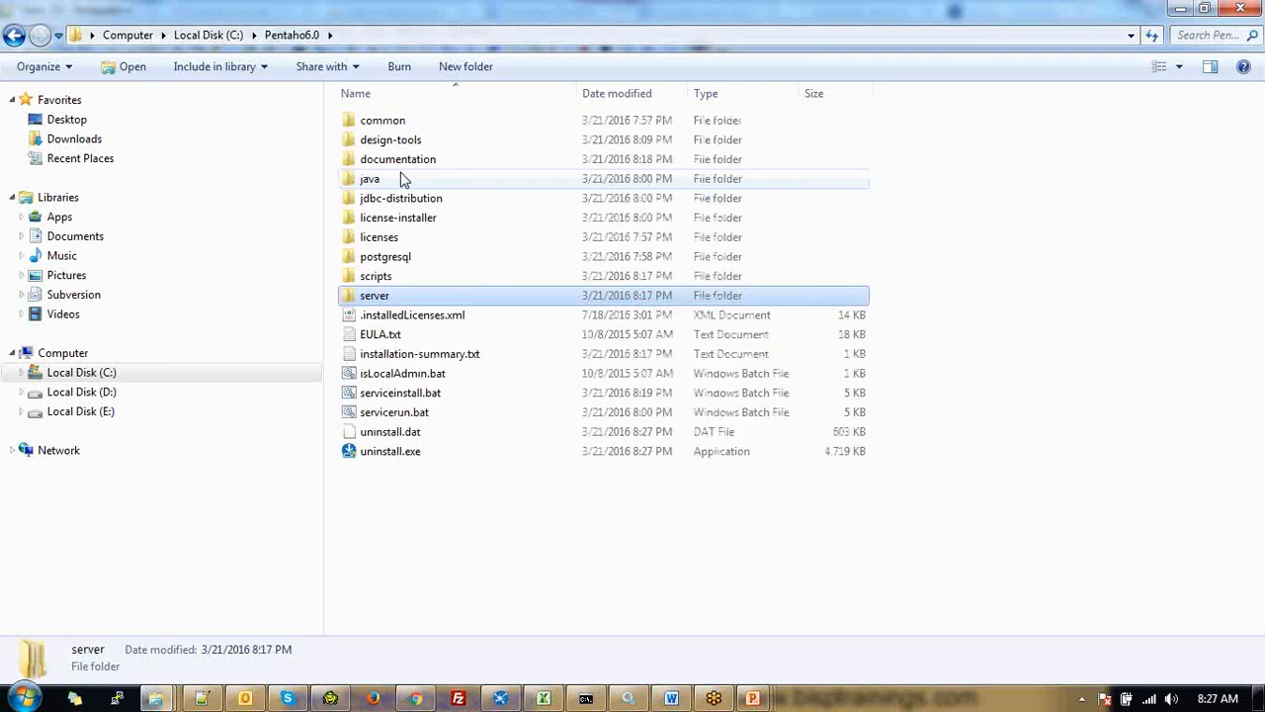
key("Return")
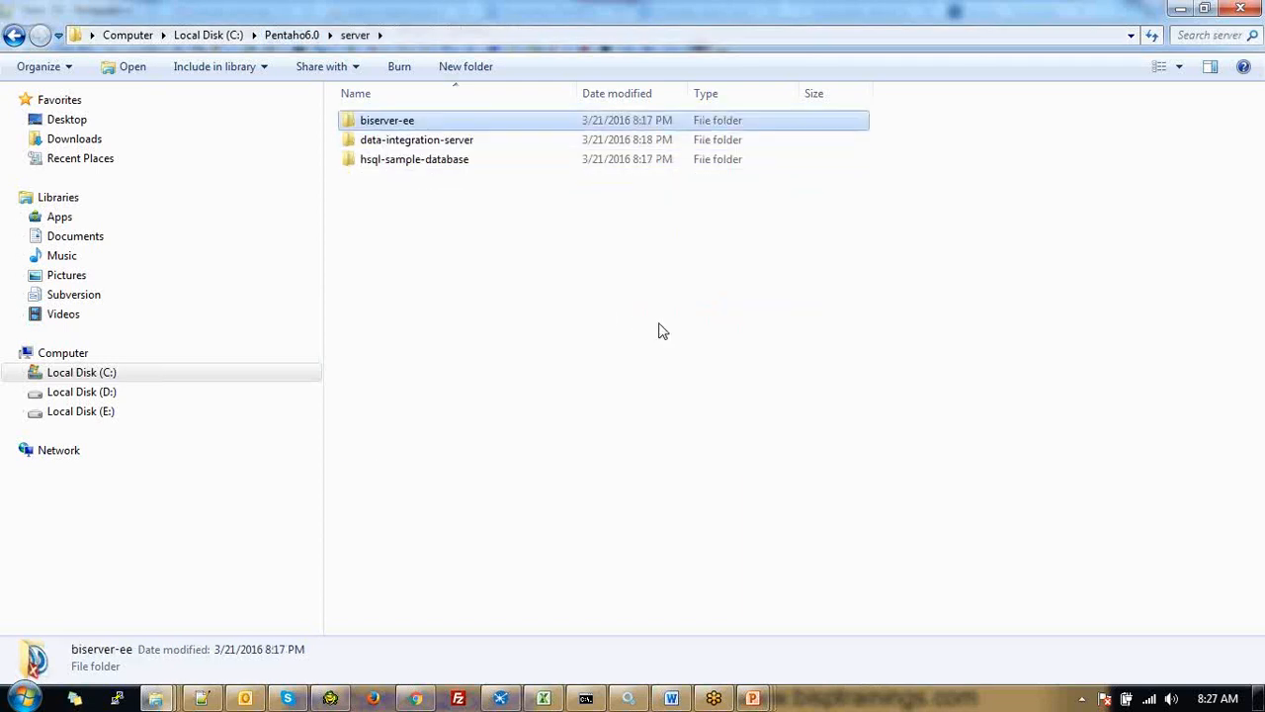
left_click(473, 150)
double_click(473, 151)
double_click(388, 180)
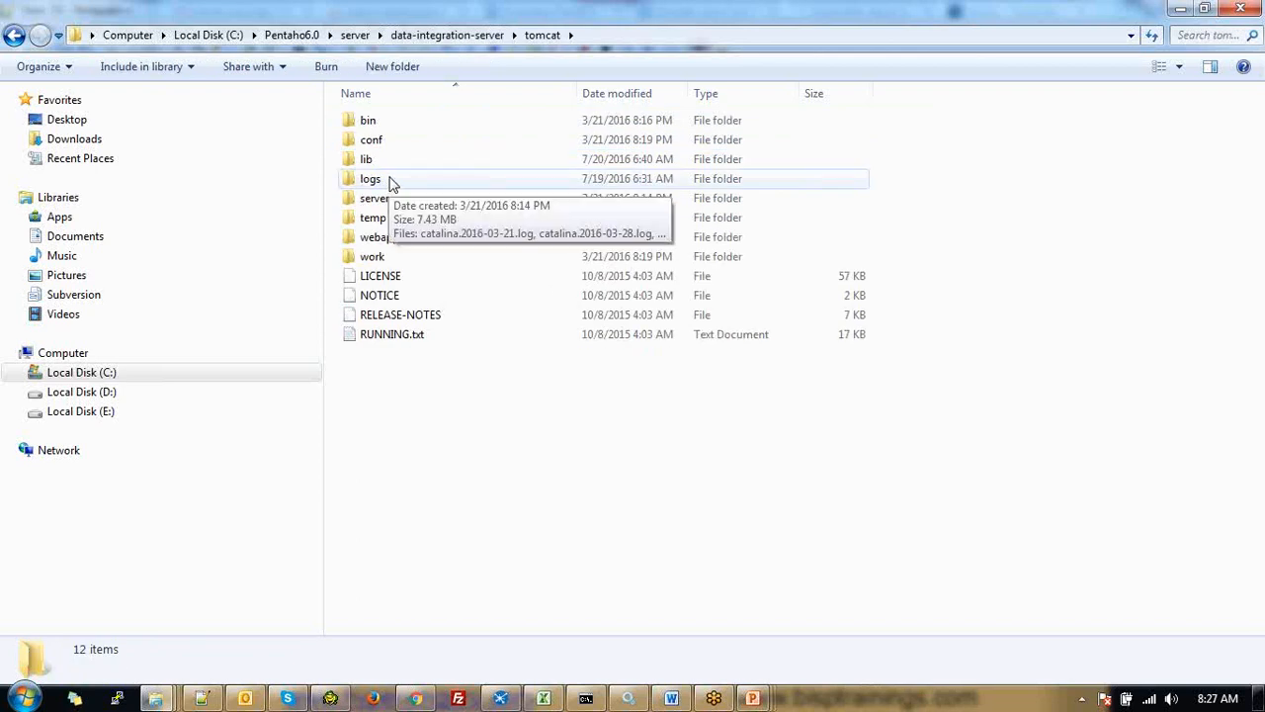
double_click(384, 164)
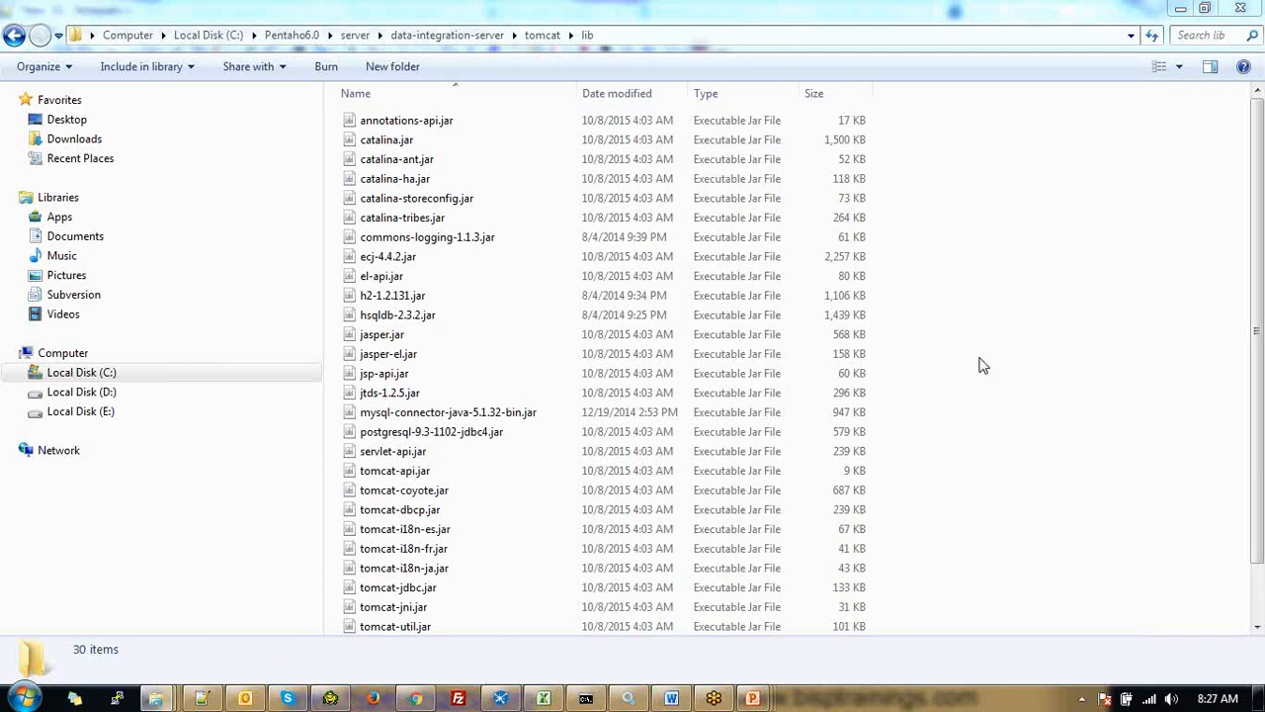
key("ctrl+v")
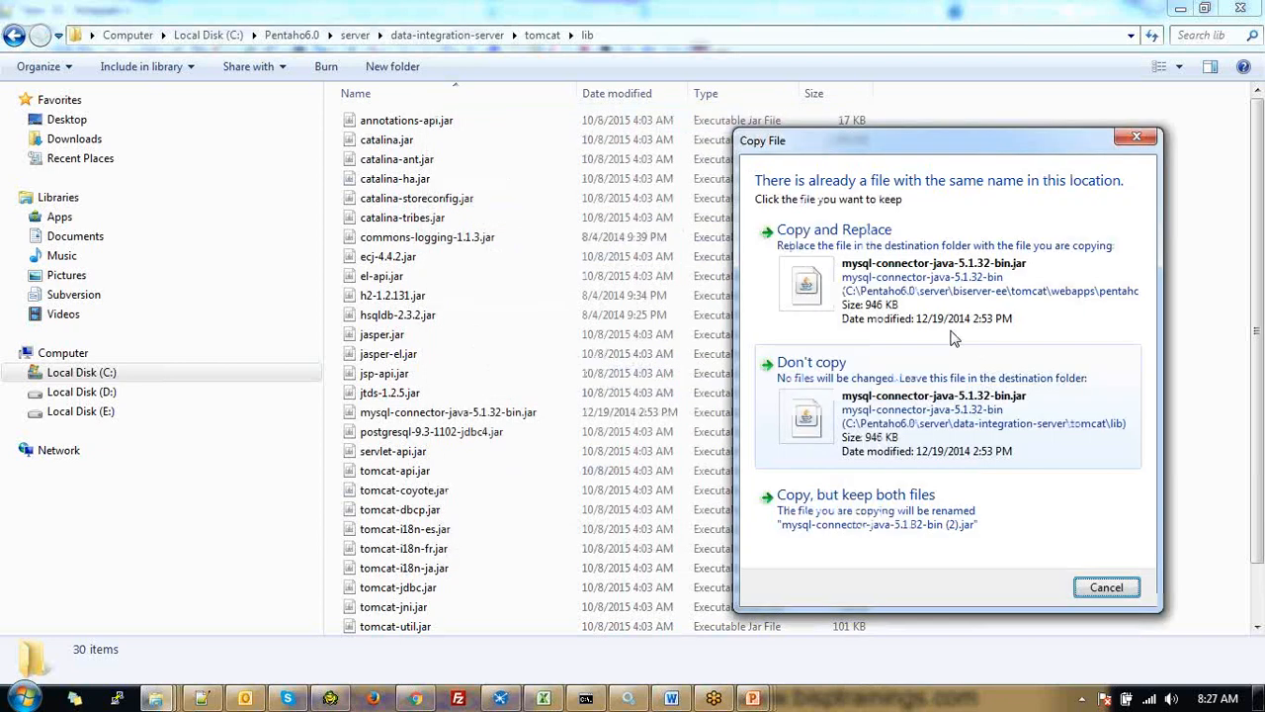
left_click(954, 338)
left_click(647, 34)
Add a 'Pentaho Data Integration Server :' heading followed by C:\Pentaho6.0\server\data-integration-server\tomcat\lib
key("alt+Tab")
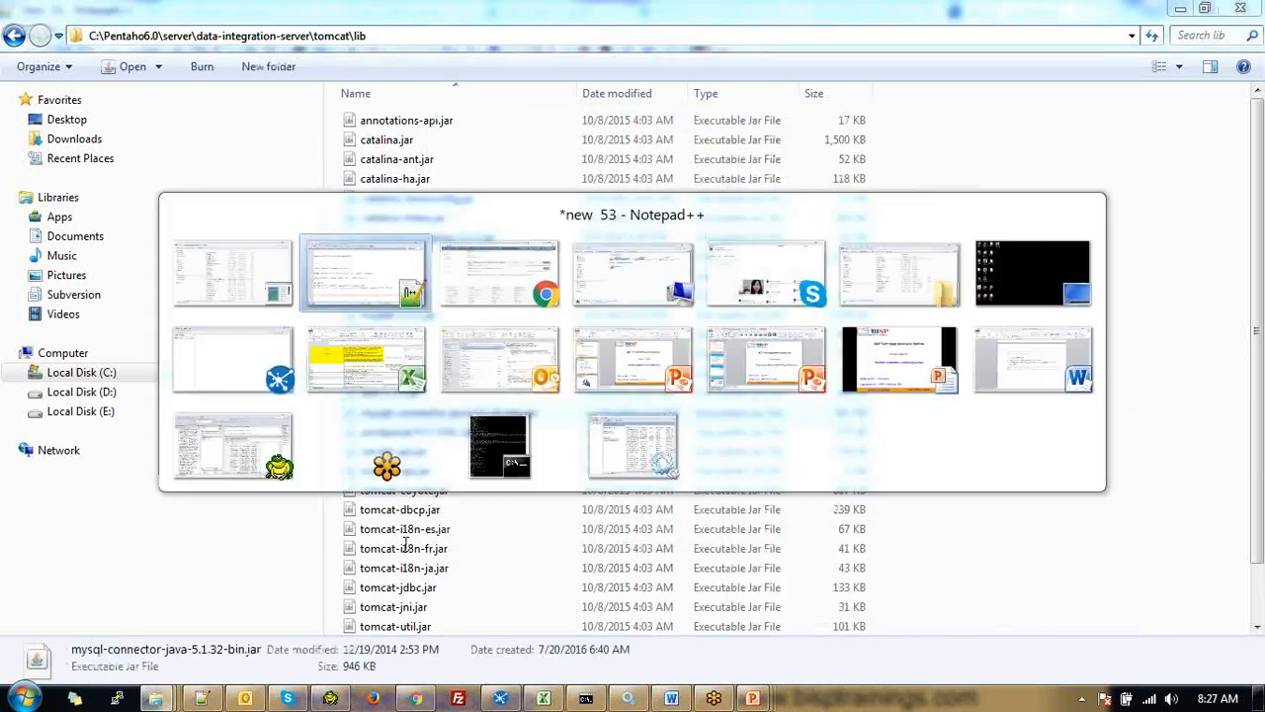
type("DI")
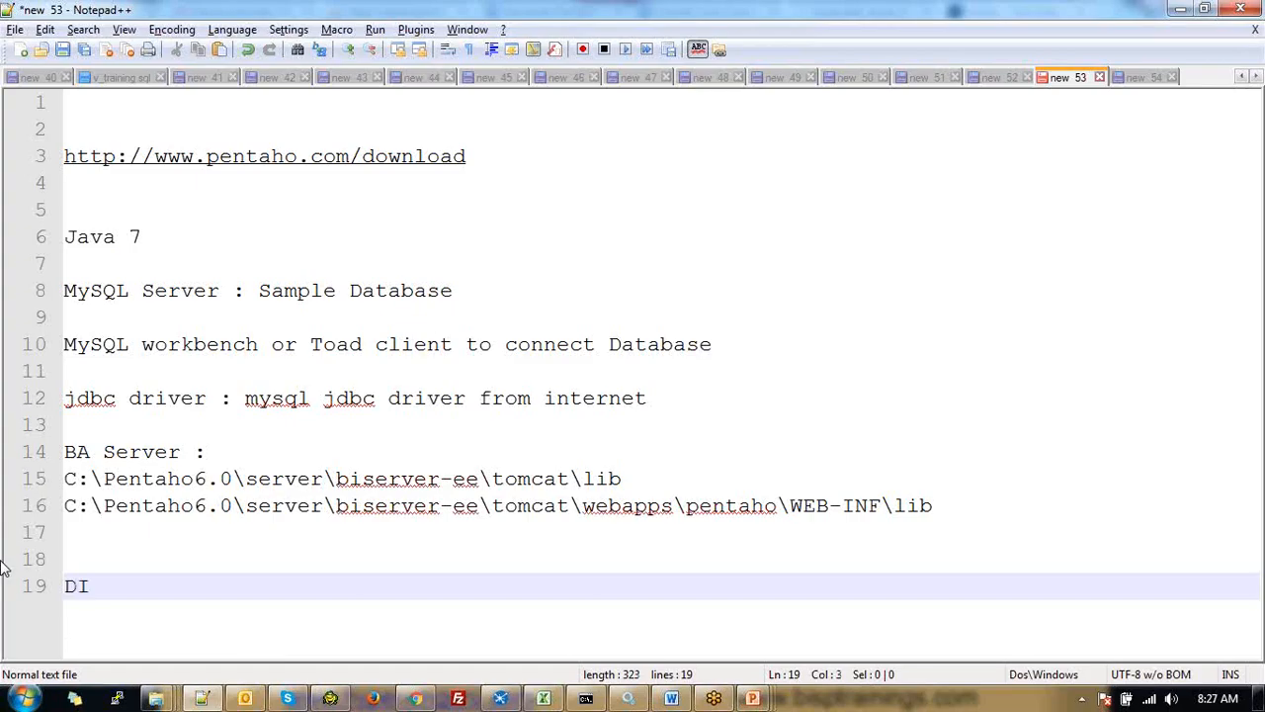
key("BackSpace")
key("BackSpace")
type("P")
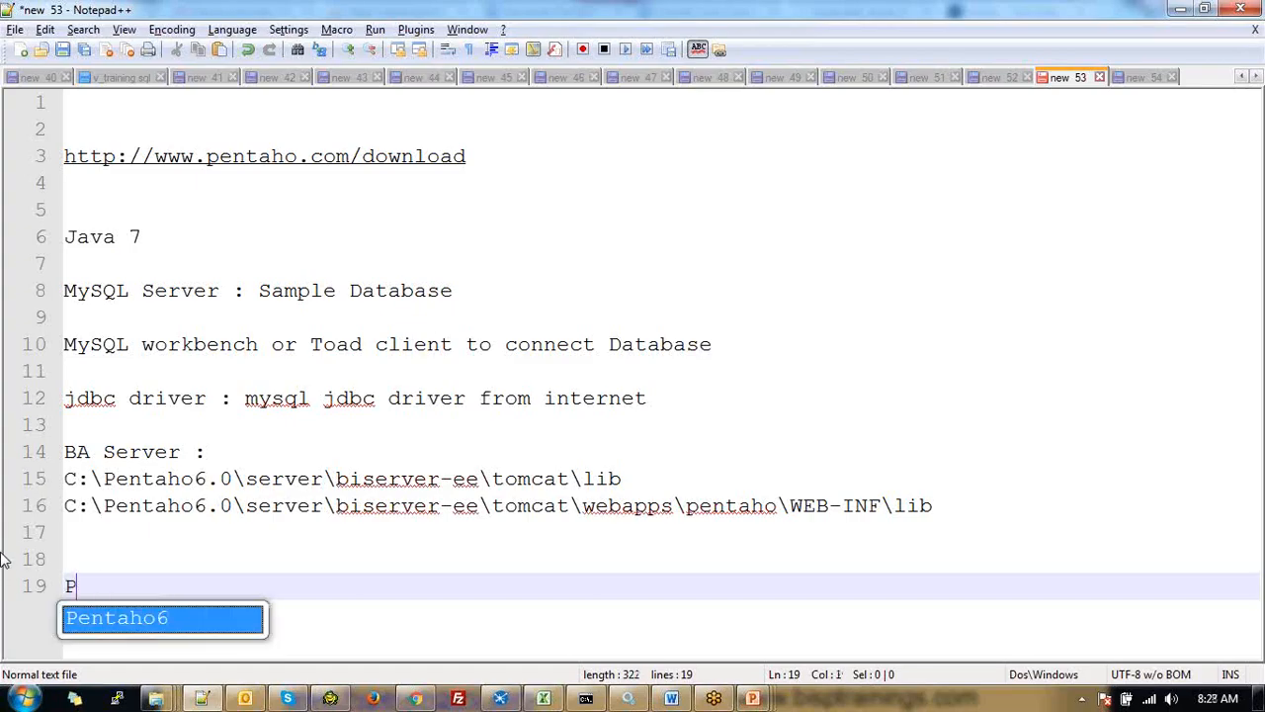
type("entaho Data ")
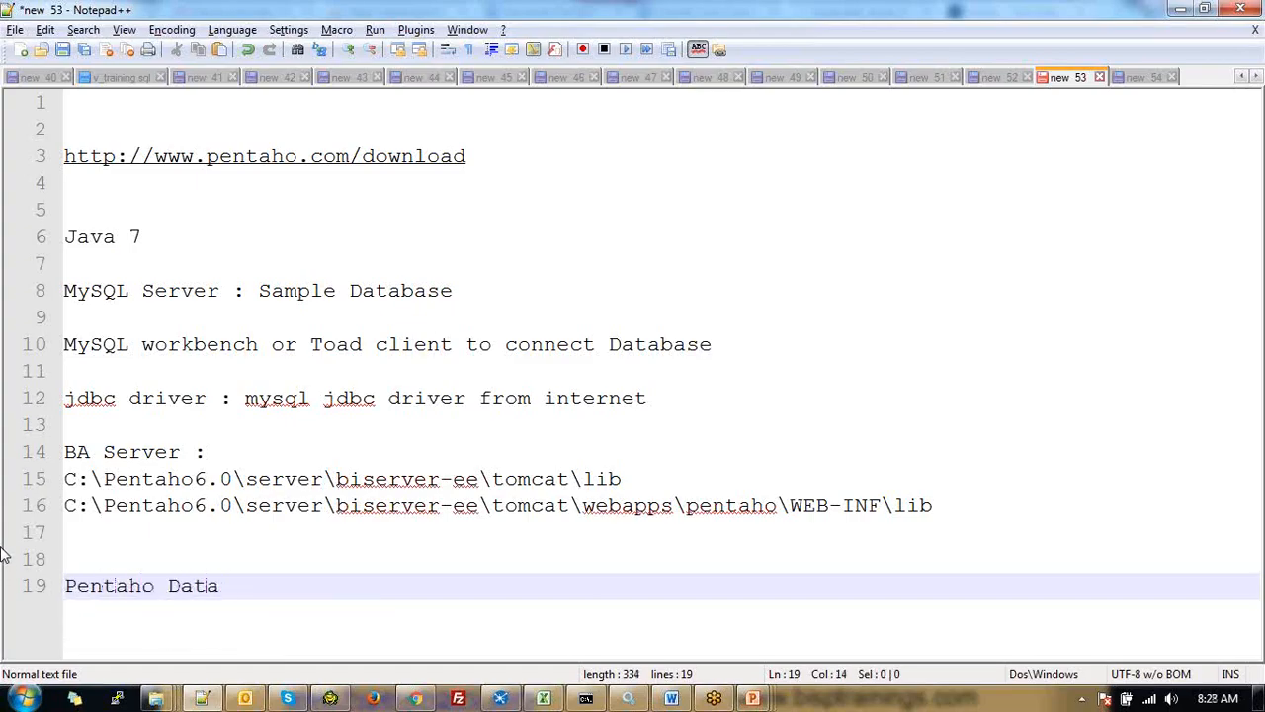
type("I")
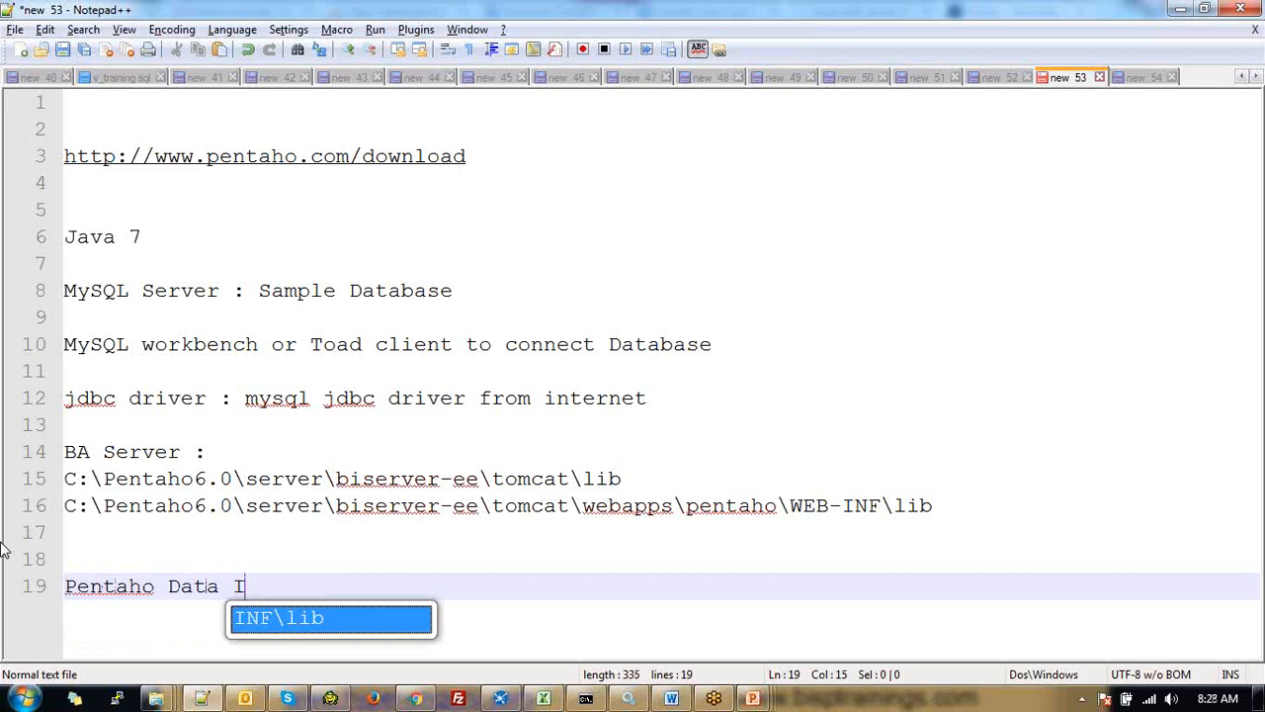
type("ne")
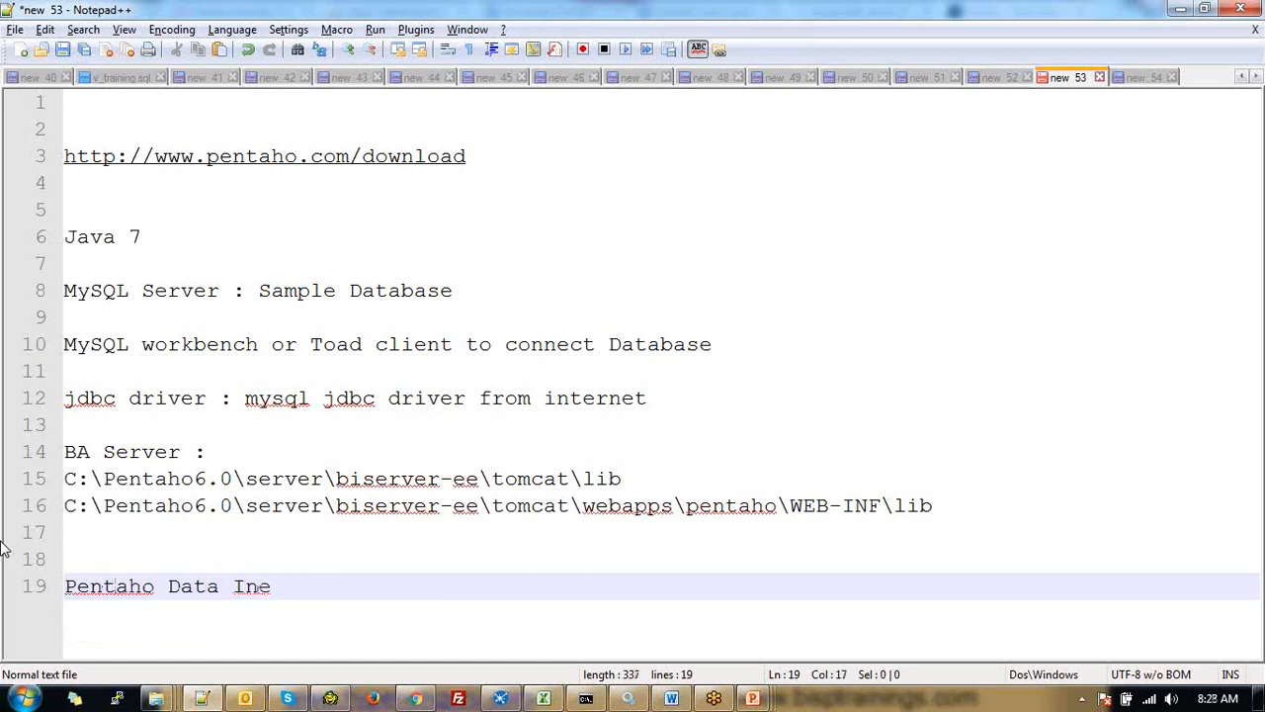
key("BackSpace")
type("tegration SErv")
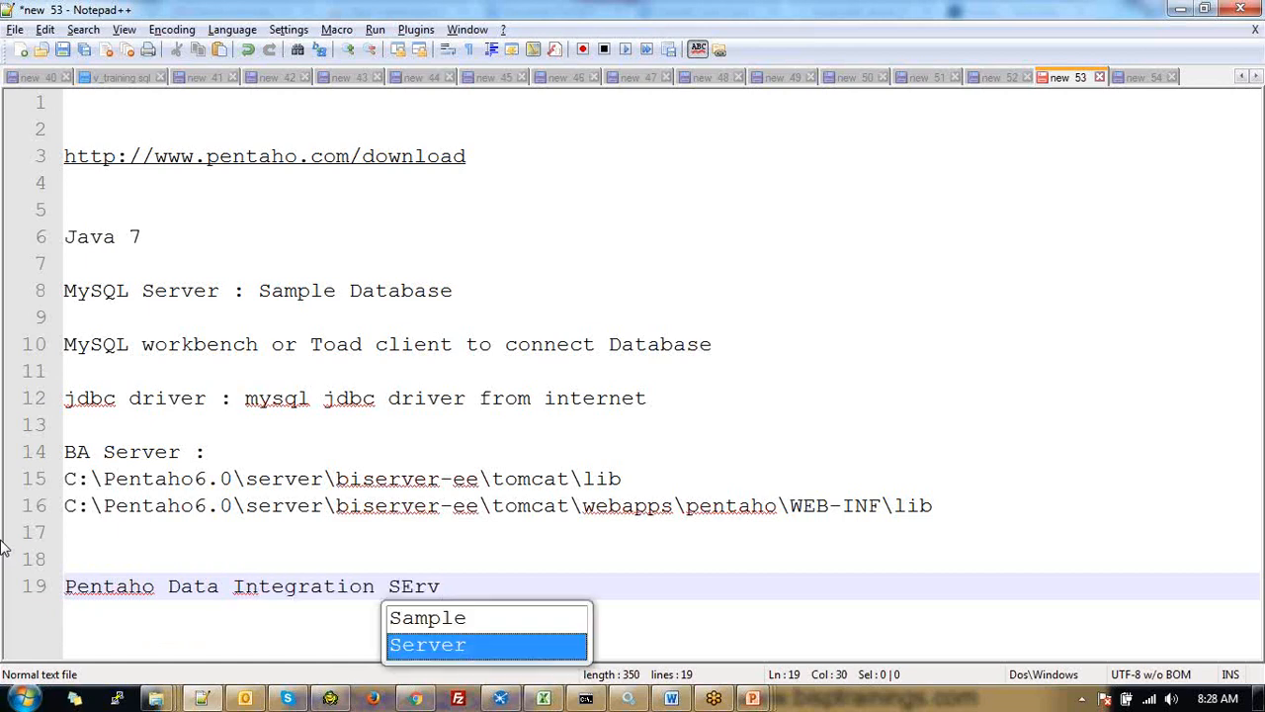
key("BackSpace")
key("BackSpace")
key("BackSpace")
type("erv")
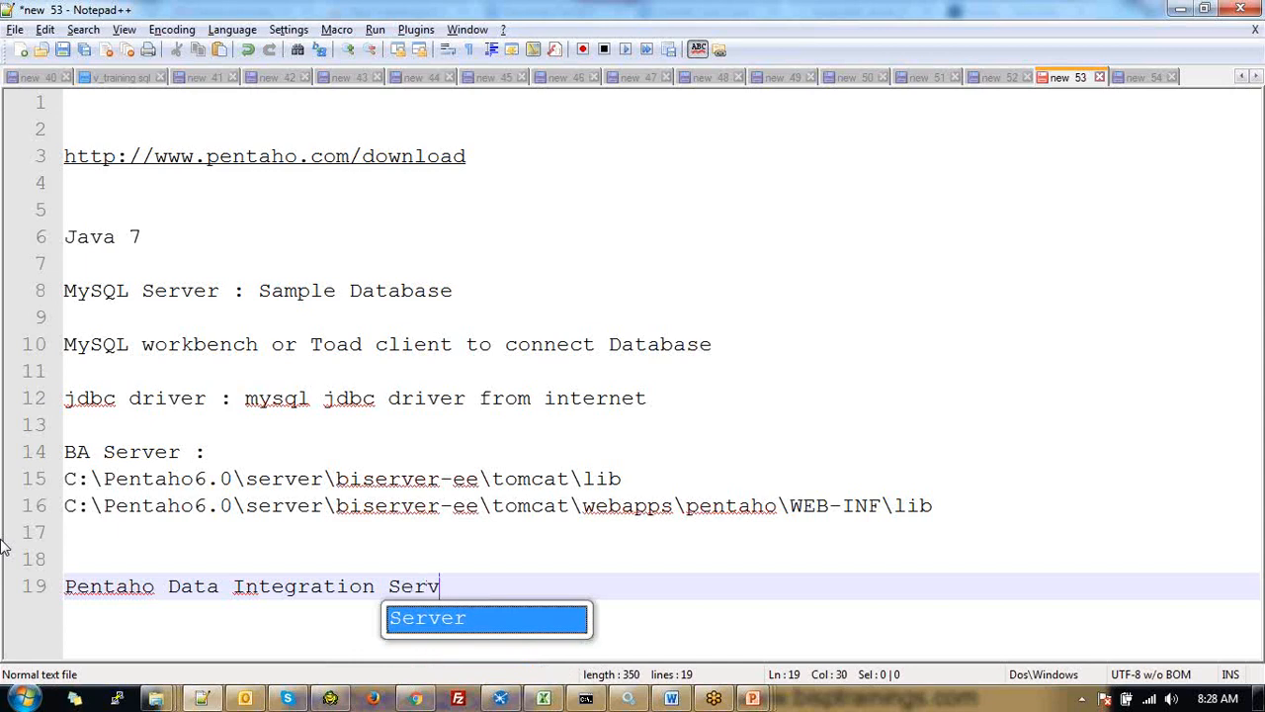
type("er ")
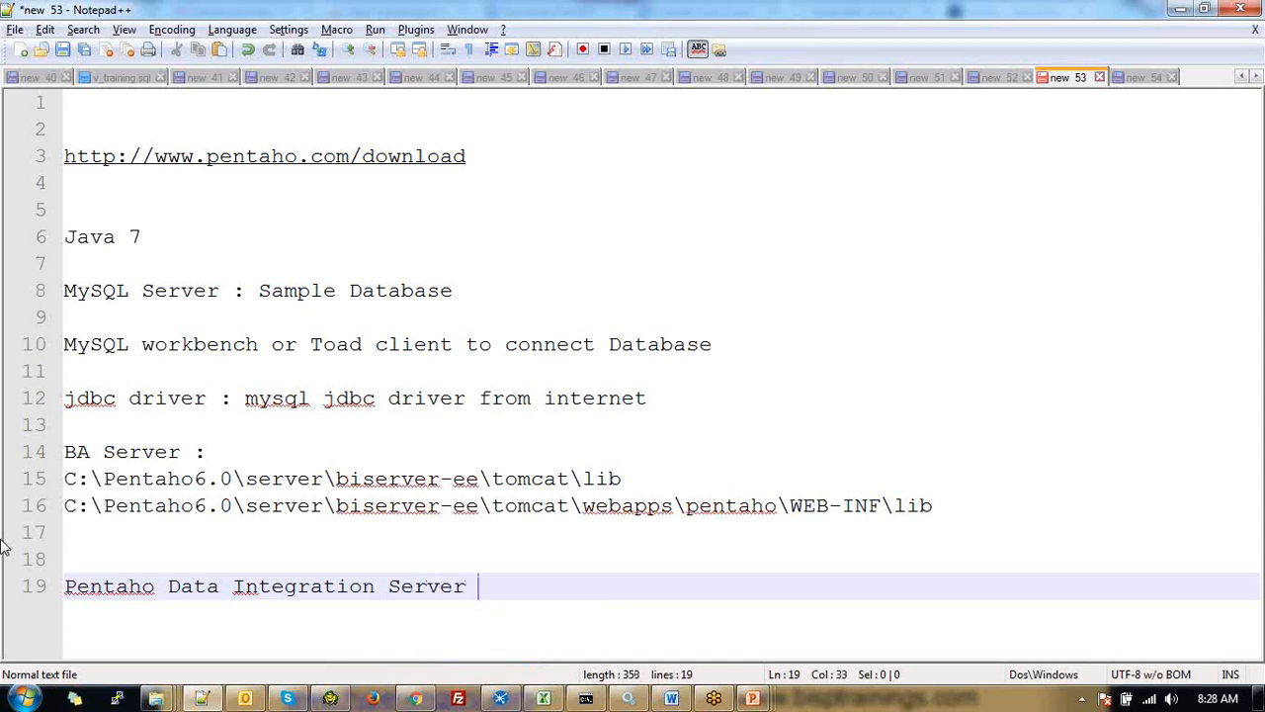
type(":")
key("Return")
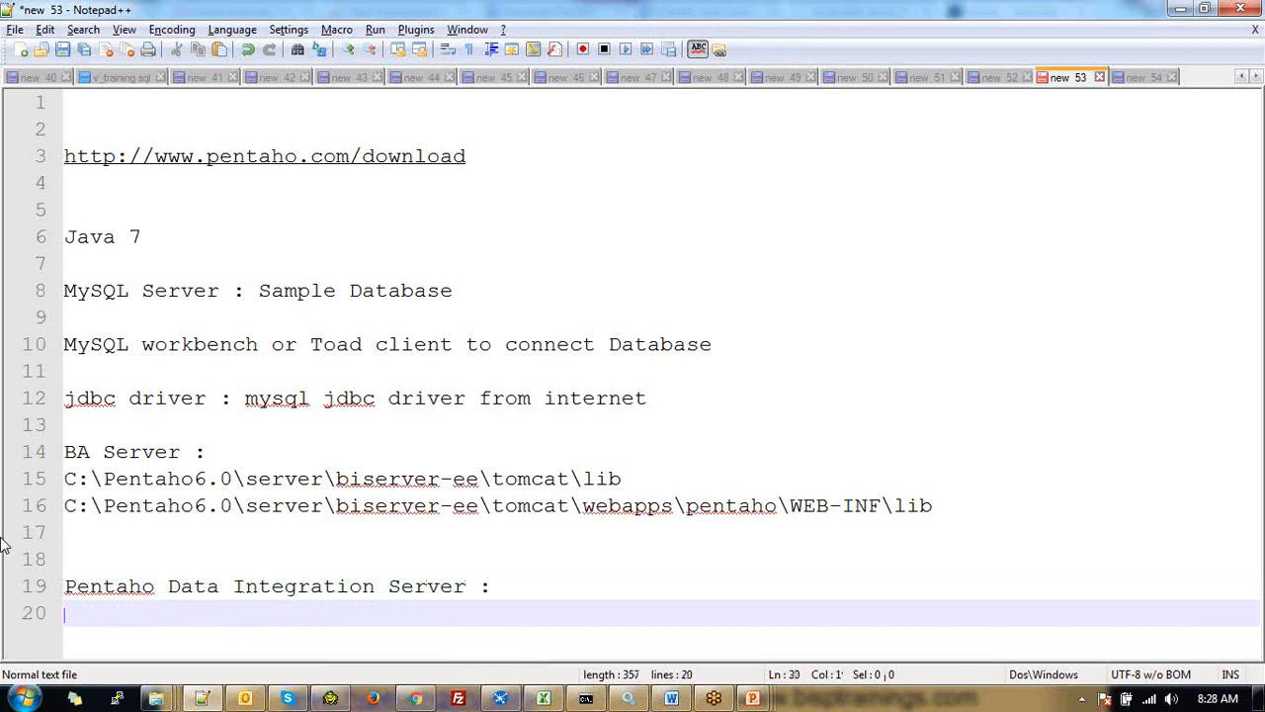
key("Return")
type("C:\\Pentaho6.0\\server\\data-integration-server\\tomcat\\lib")
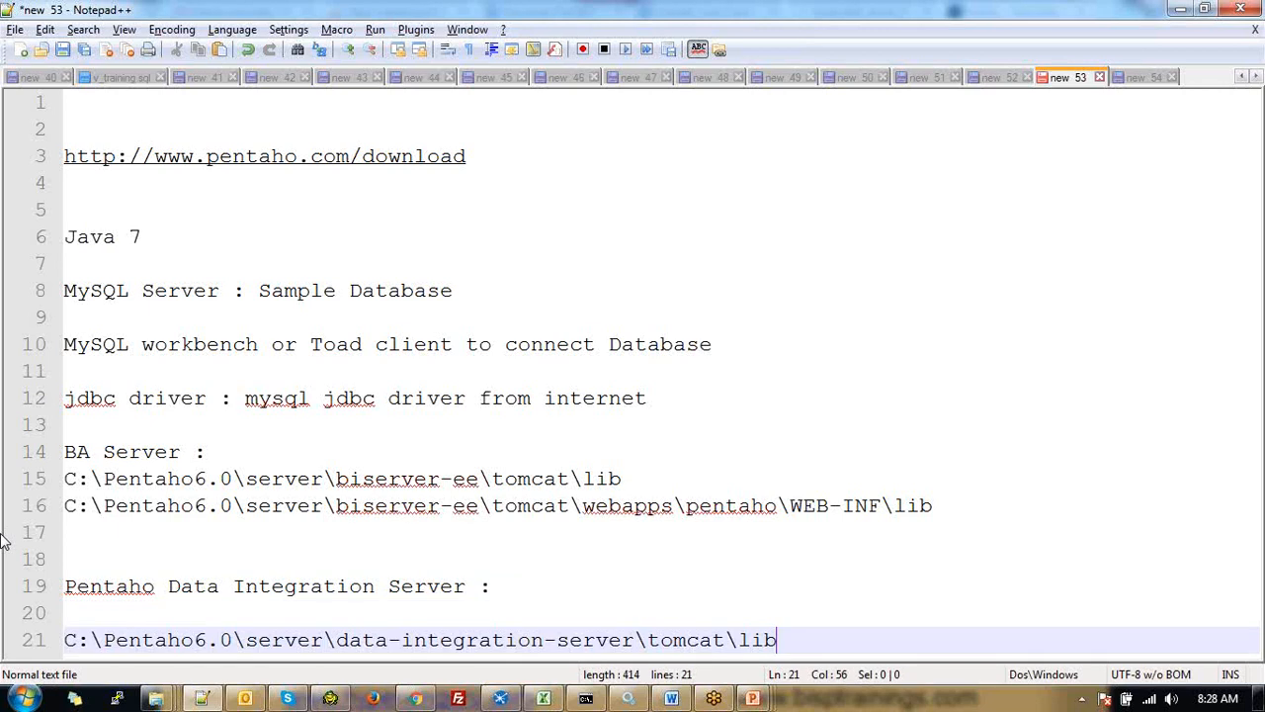
key("Return")
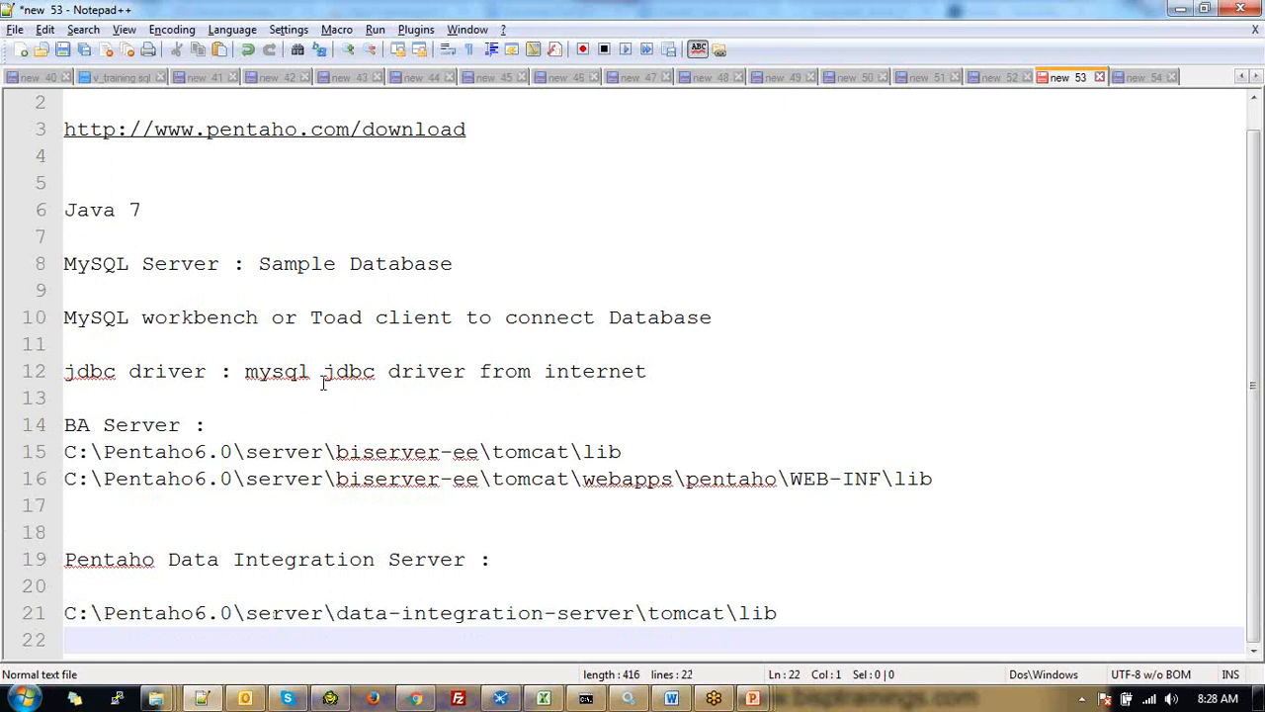
key("alt+Tab")
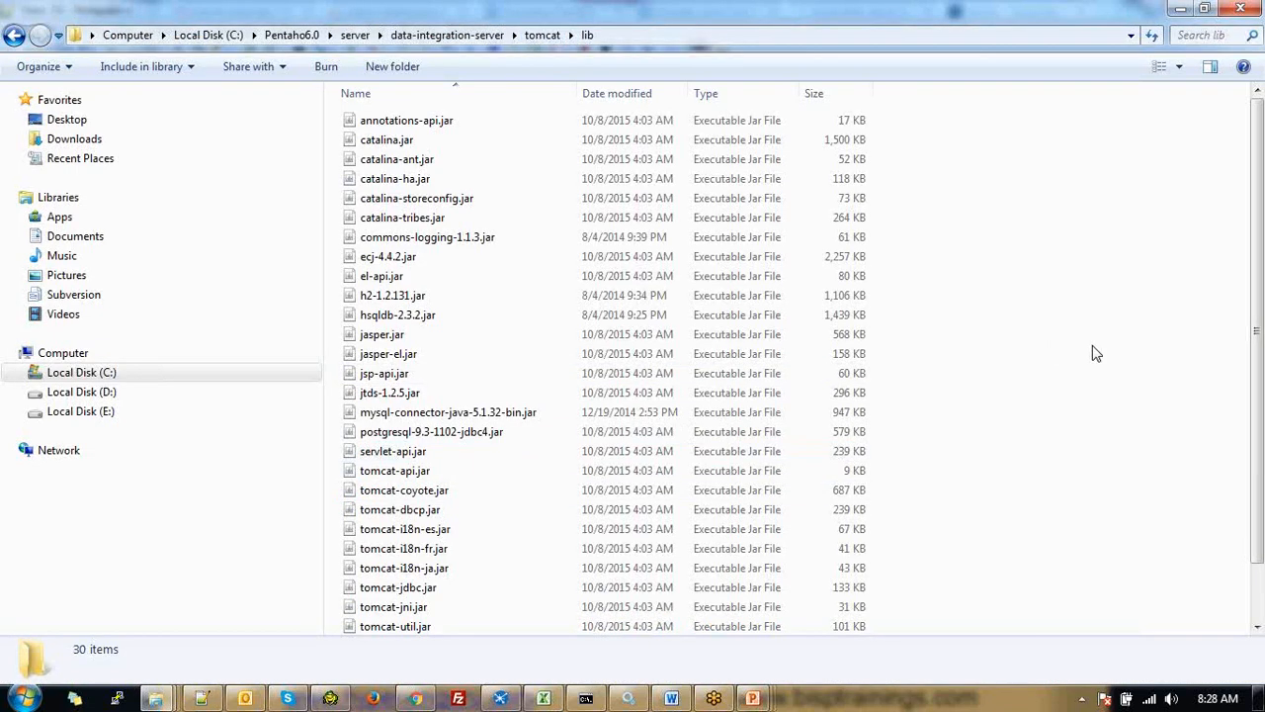
Copy mysql-connector-java-5.1.32-bin.jar into the pentaho-di WEB-INF\lib folder
left_click(559, 412)
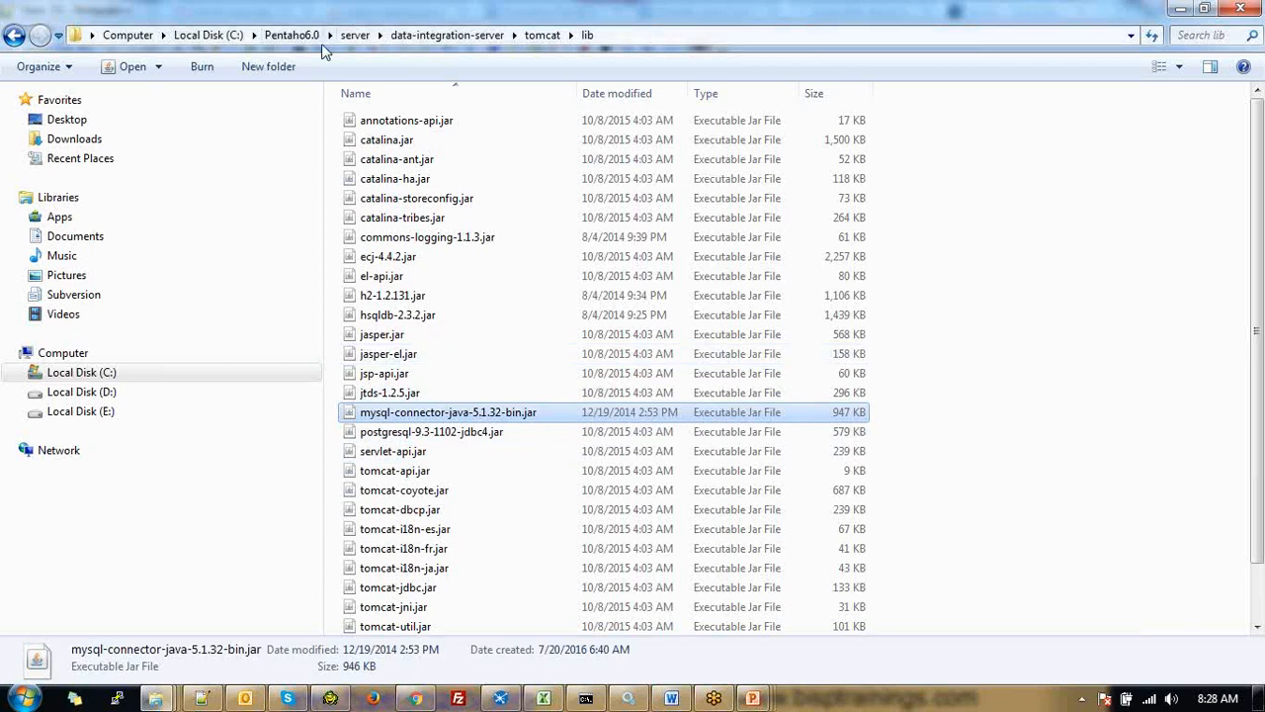
right_click(458, 415)
left_click(523, 312)
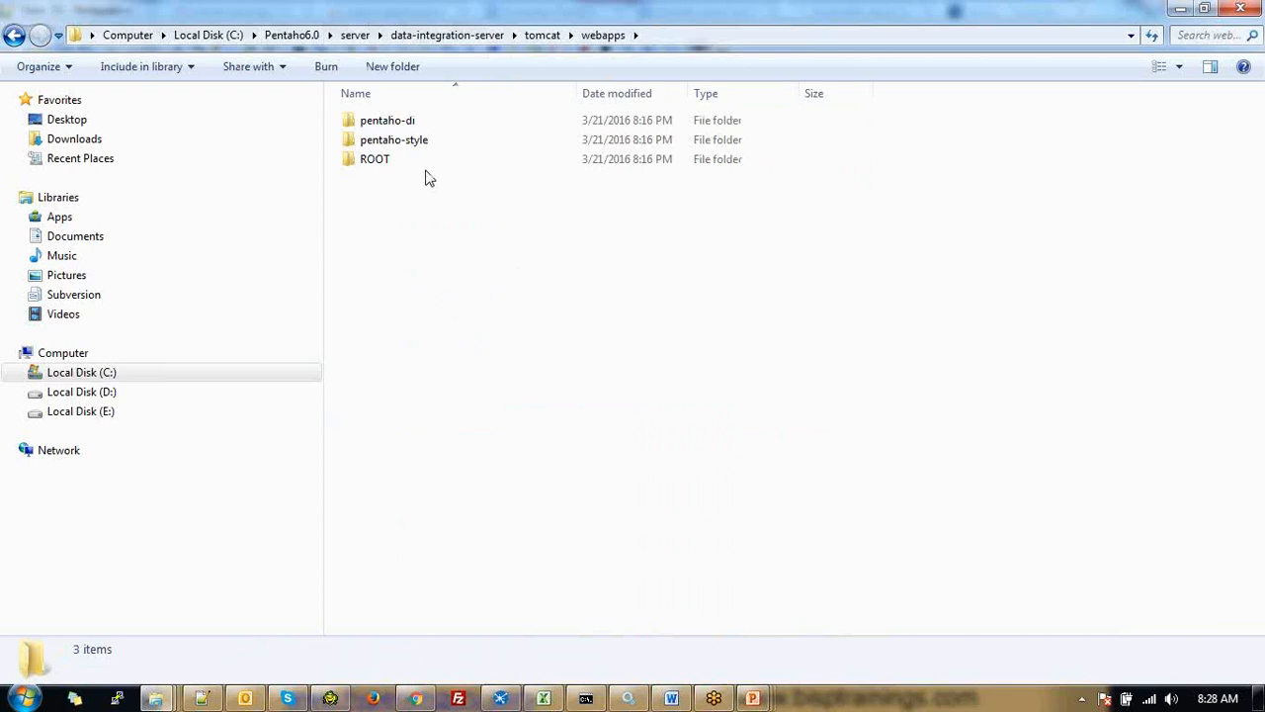
double_click(413, 119)
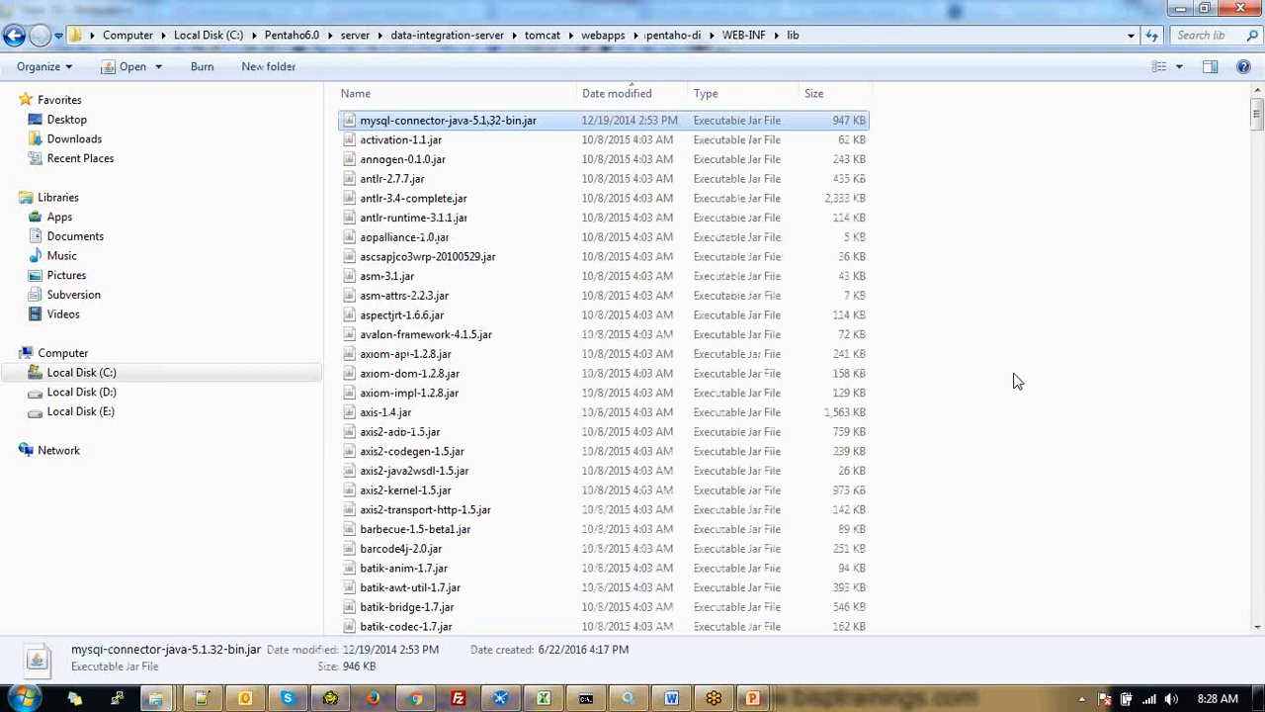
key("alt+Tab")
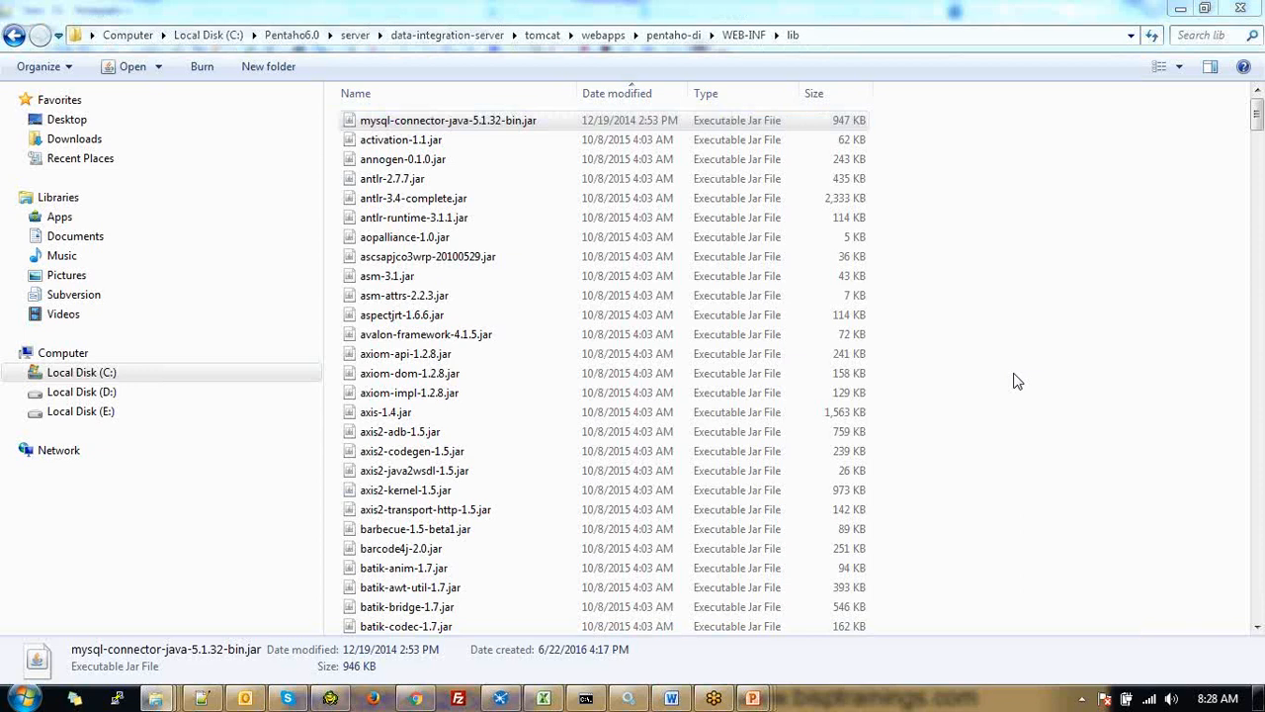
key("ctrl+v")
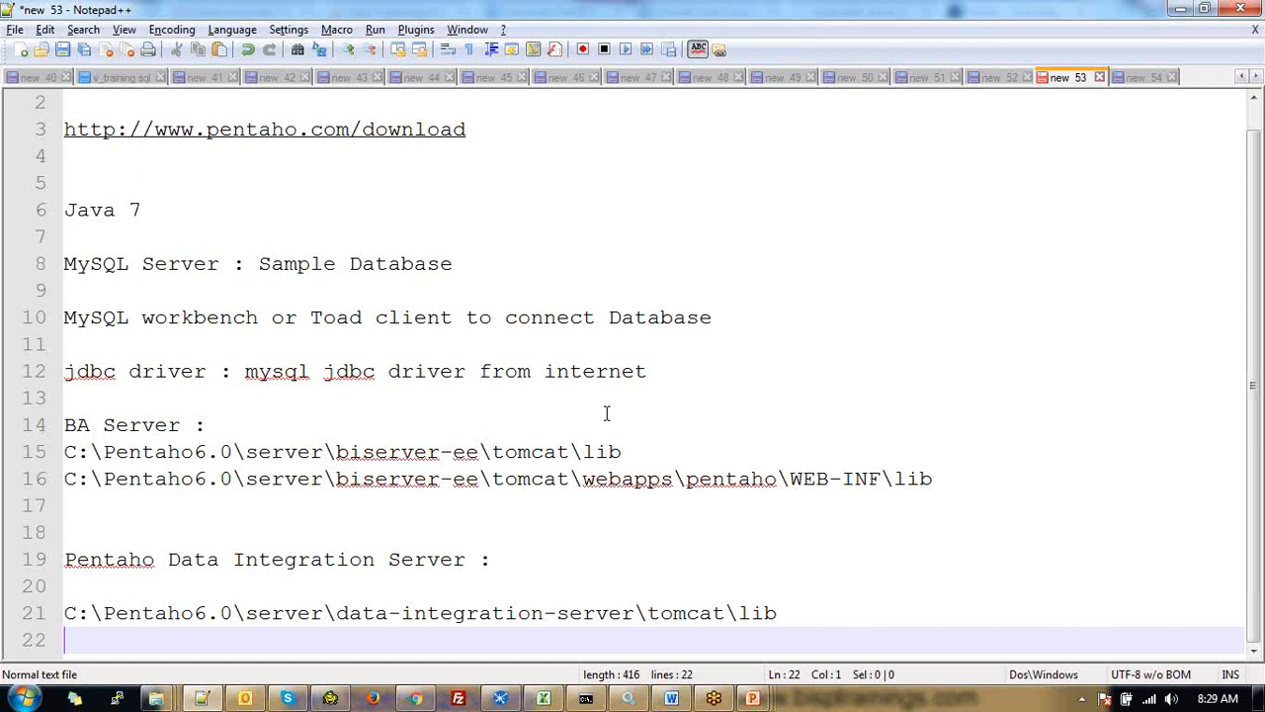
Add the pentaho-di WEB-INF\lib path under the Data Integration Server heading, removing the extra blank line
type("C:\\Pentaho6.0\\server\\data-integration-server\\tomcat\\webapps\\pentaho-di\\WEB-INF\\lib")
key("Return")
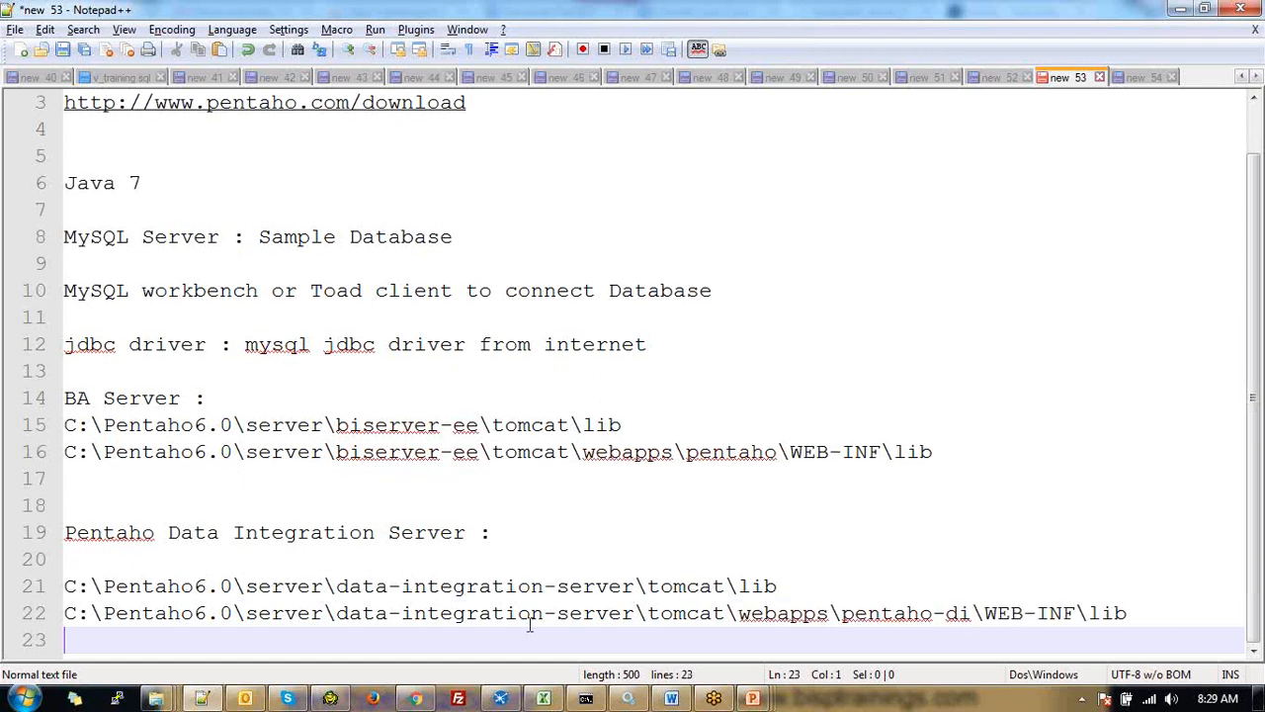
key("Up")
key("Up")
key("Up")
key("BackSpace")
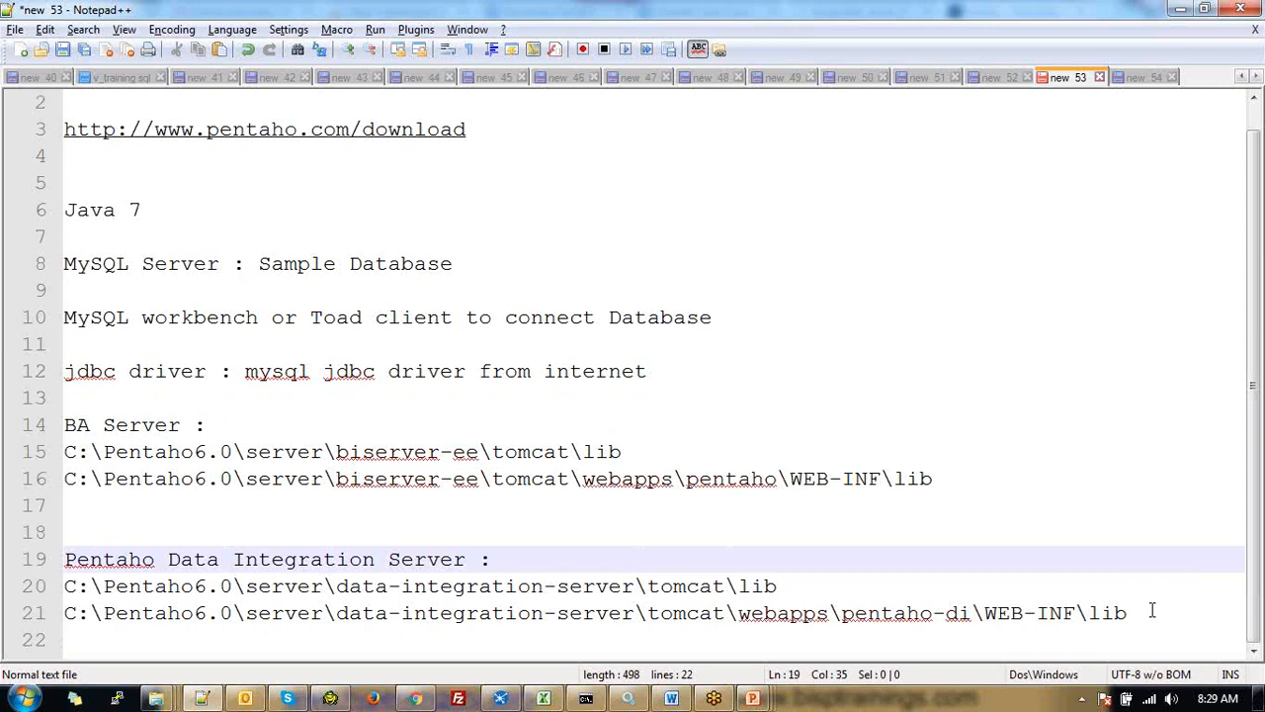
left_click_drag(1152, 611, 46, 568)
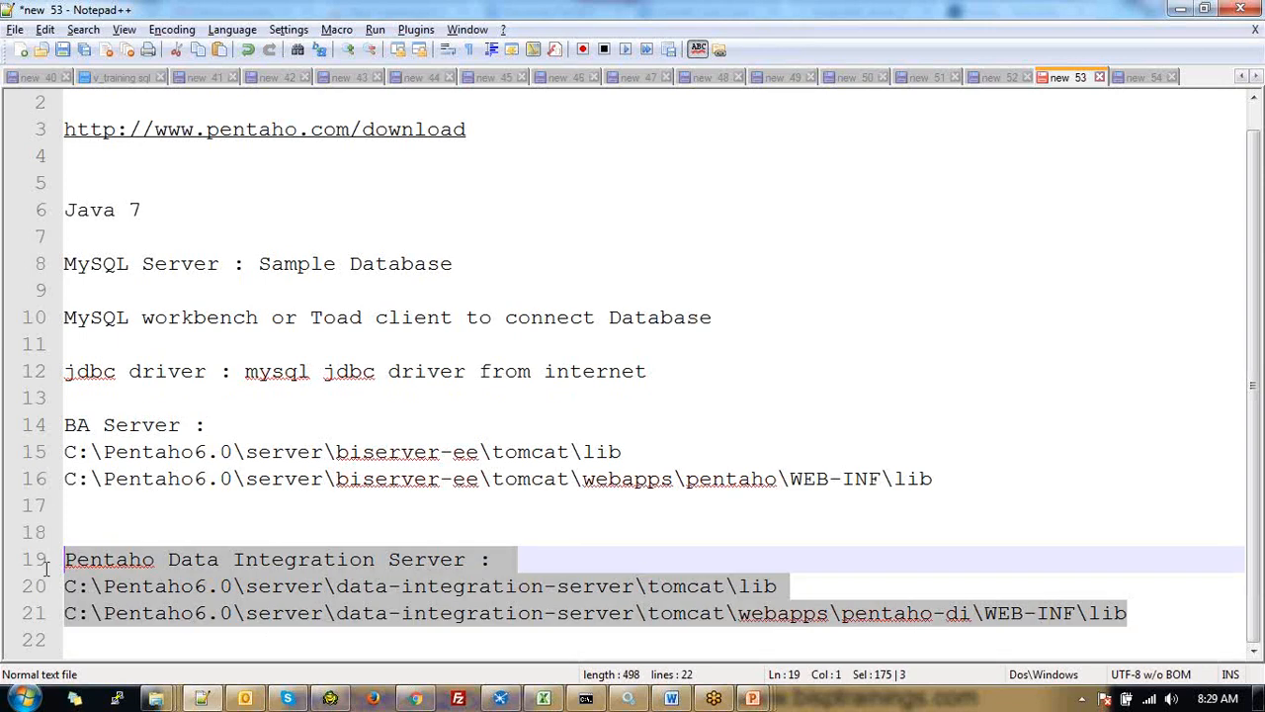
left_click_drag(939, 478, 209, 425)
left_click(1146, 612)
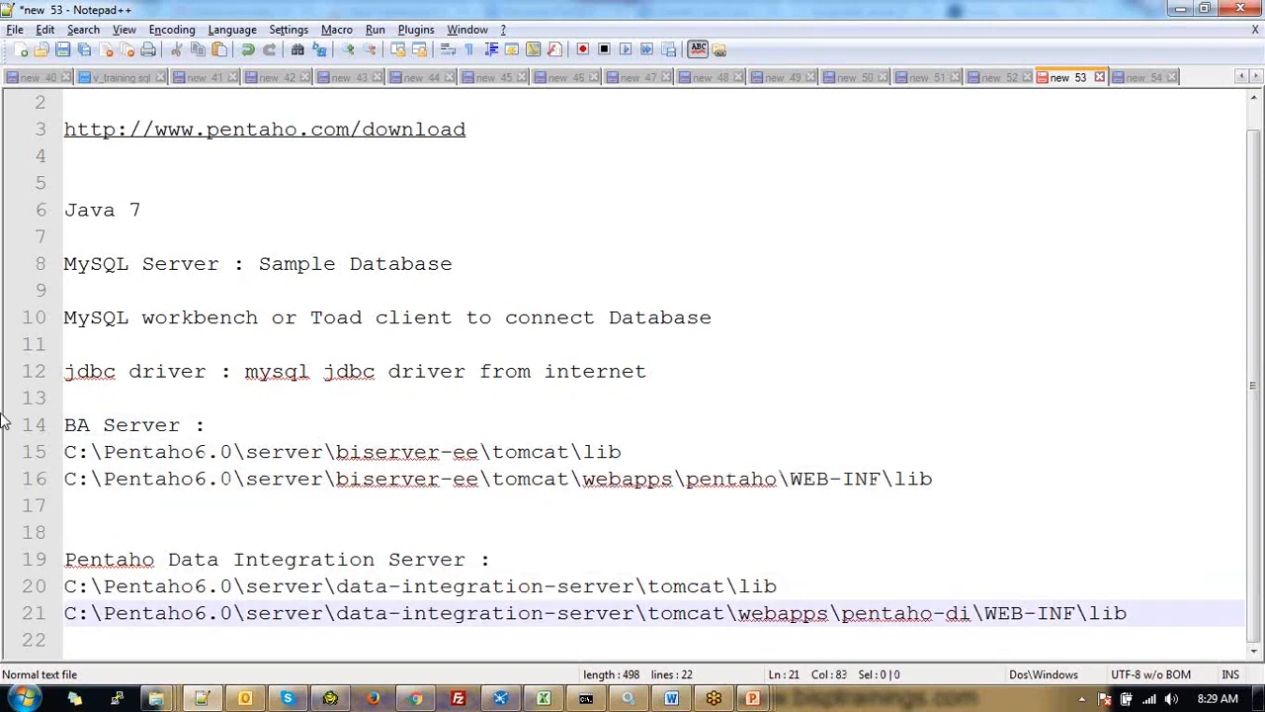
Start a 'Report Designer Tool :' section below the server paths
key("Return")
key("Return")
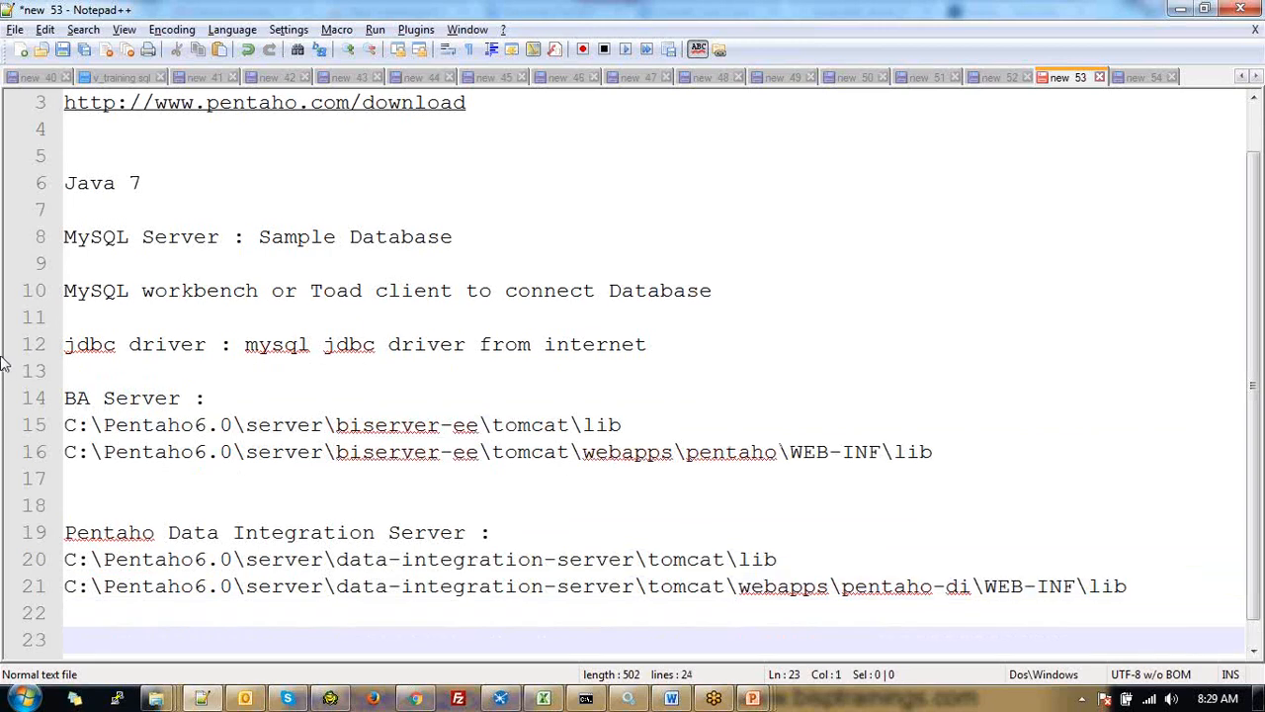
type("Report ")
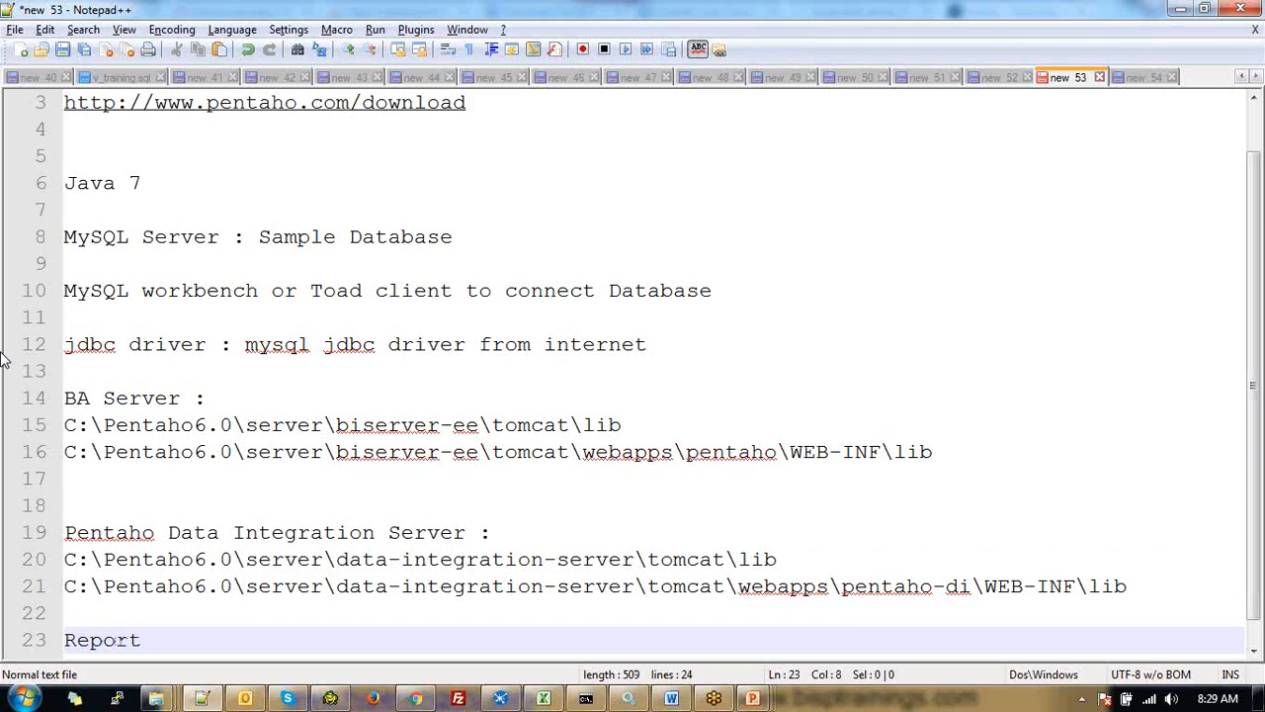
type("Designer Tool ")
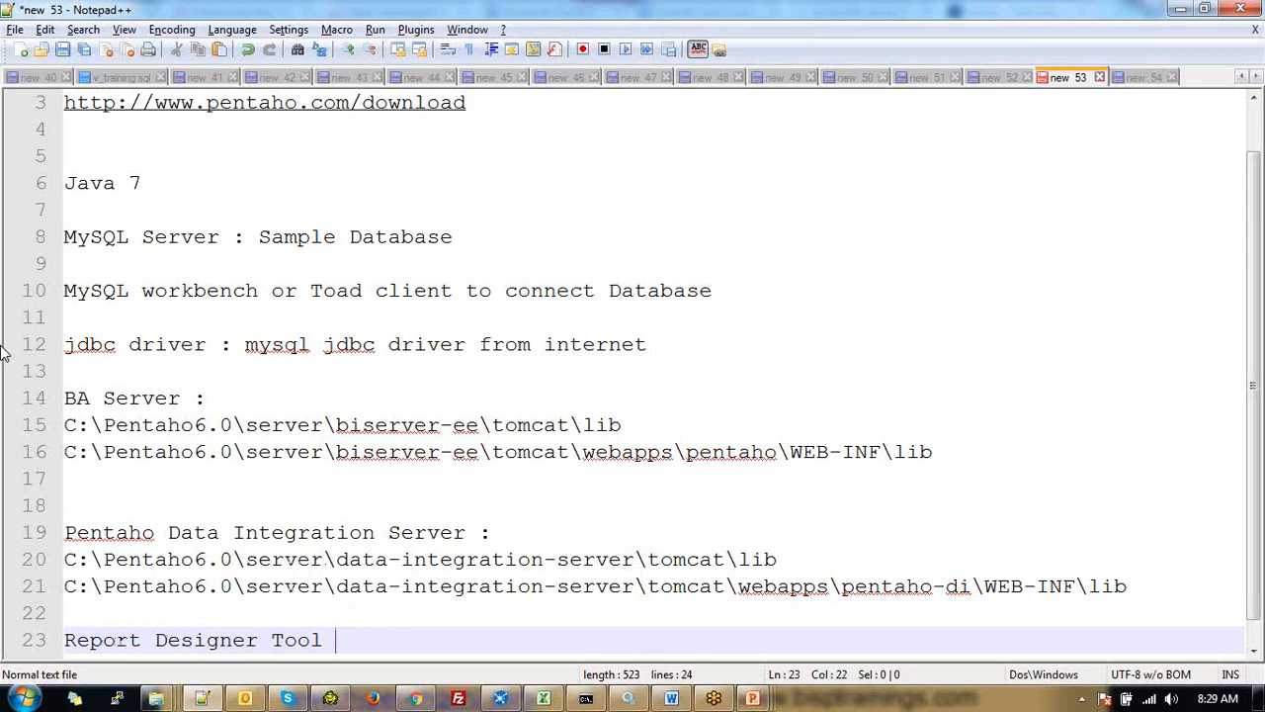
type(":")
key("Return")
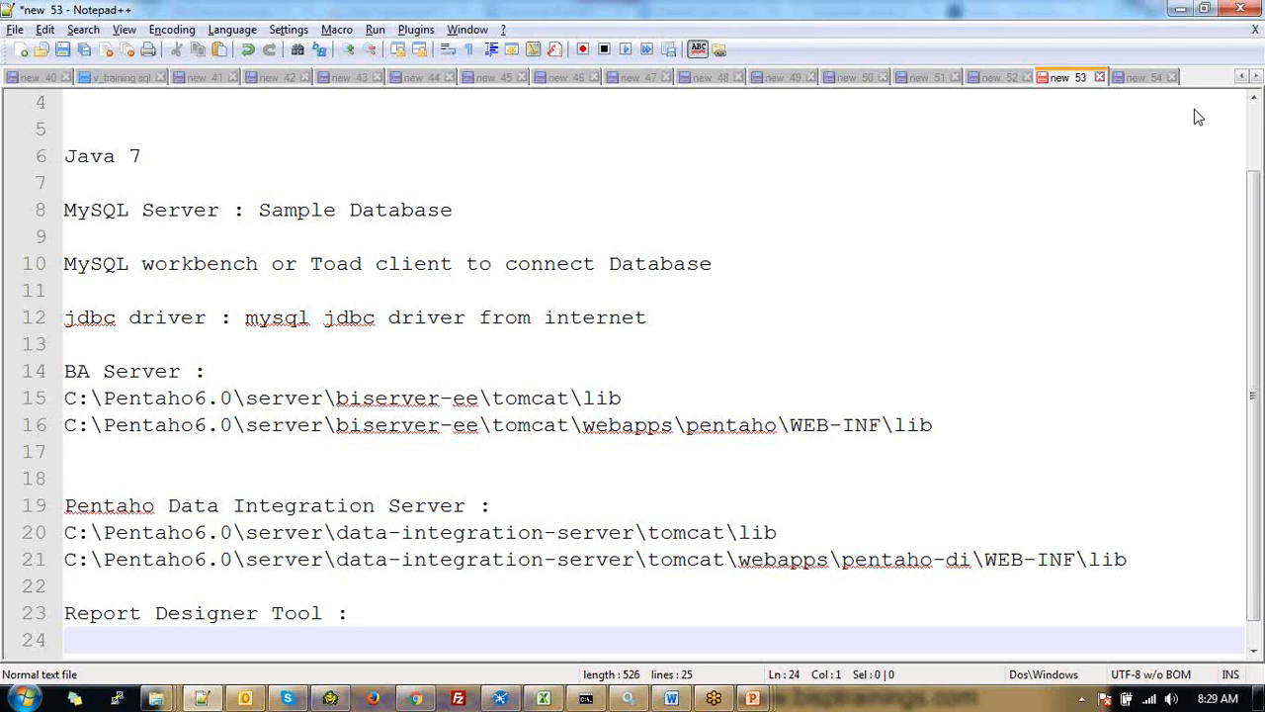
key("alt+Tab")
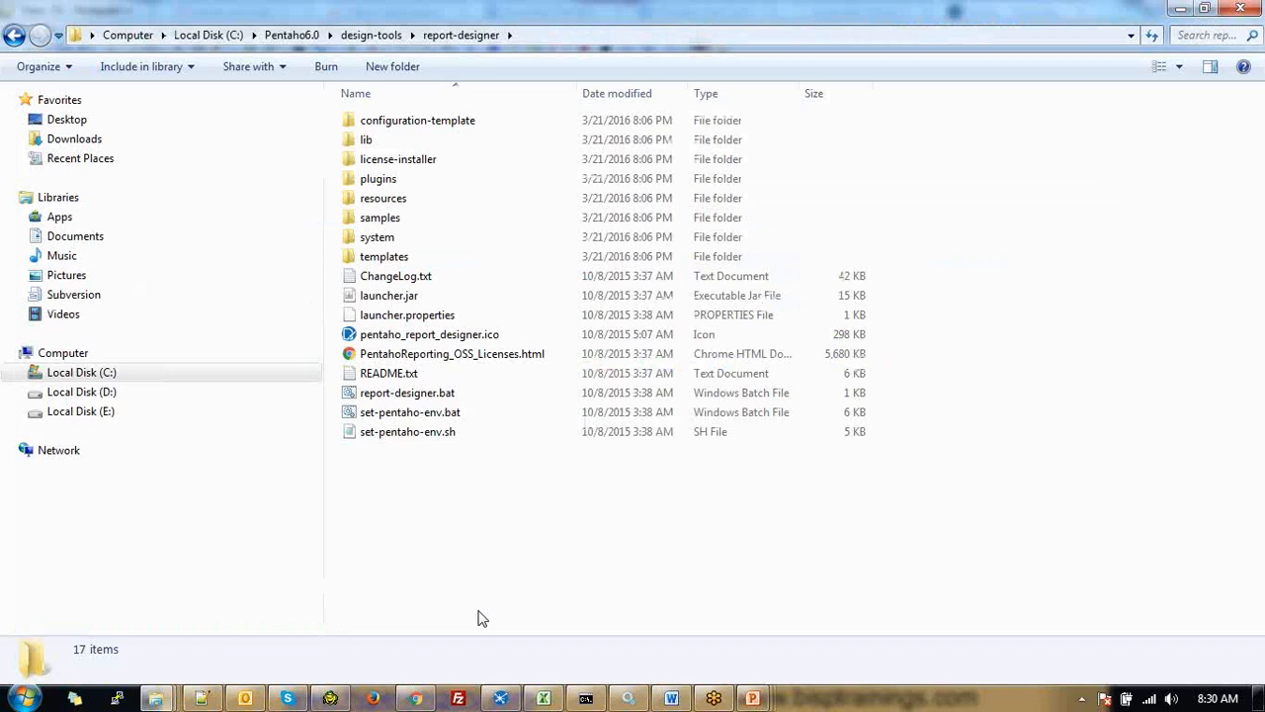
Open report-designer\lib\jdbc and select its full folder path
double_click(367, 139)
left_click(382, 122)
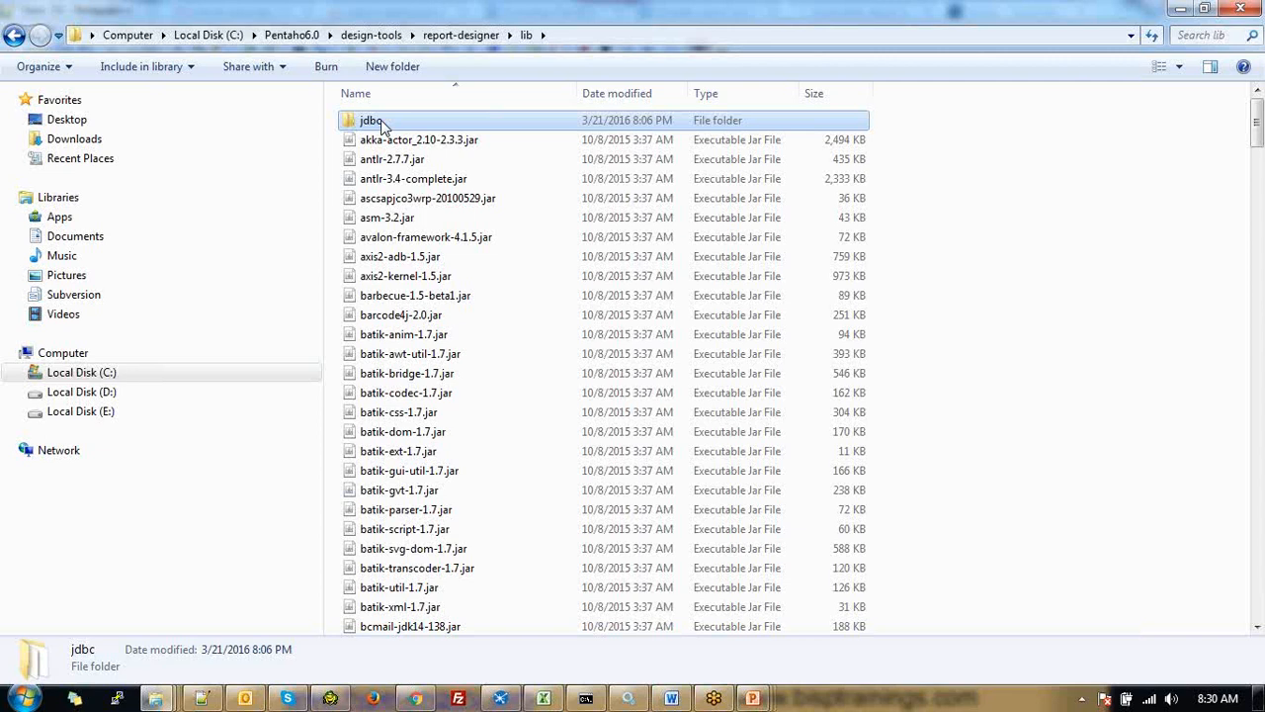
double_click(382, 123)
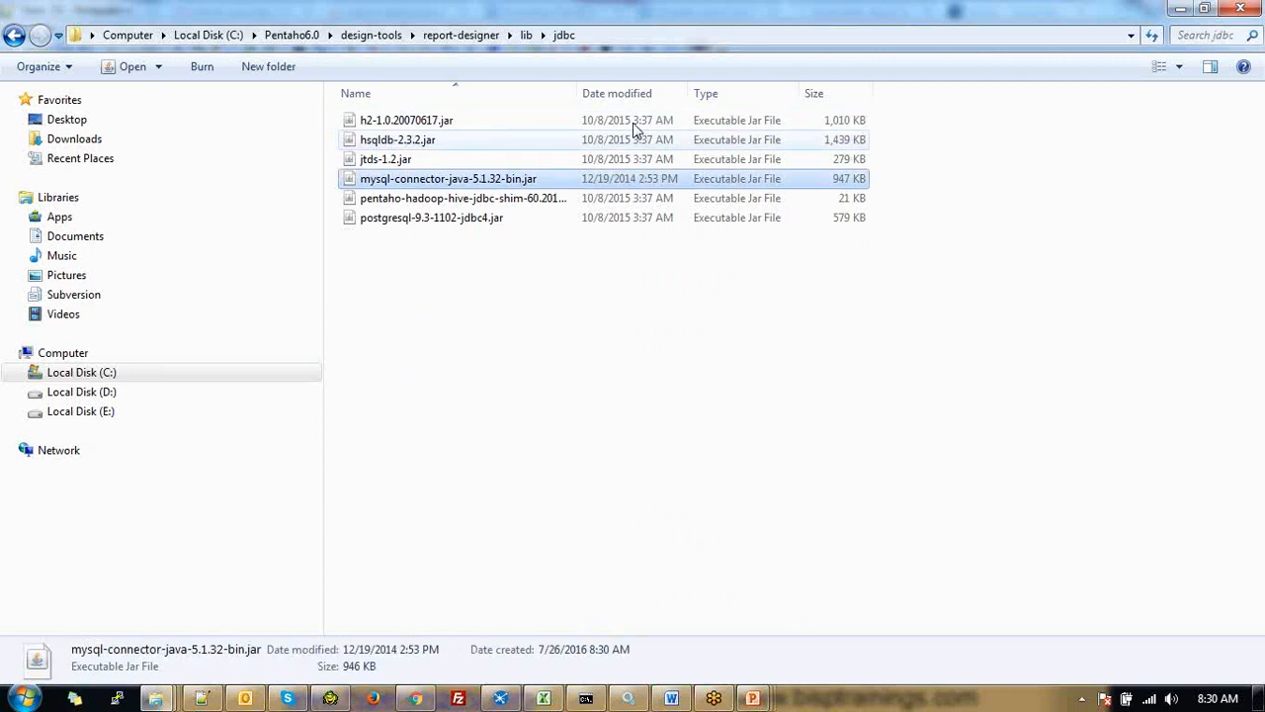
key("alt+d")
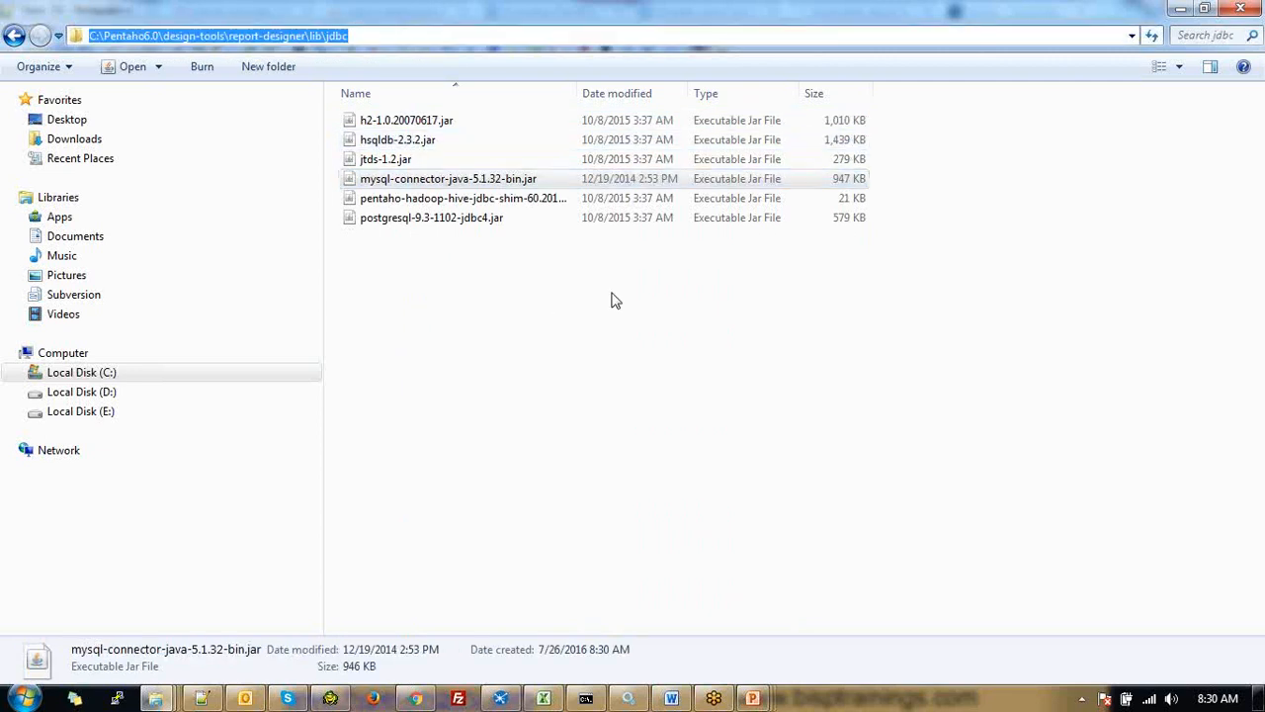
key("alt+Tab")
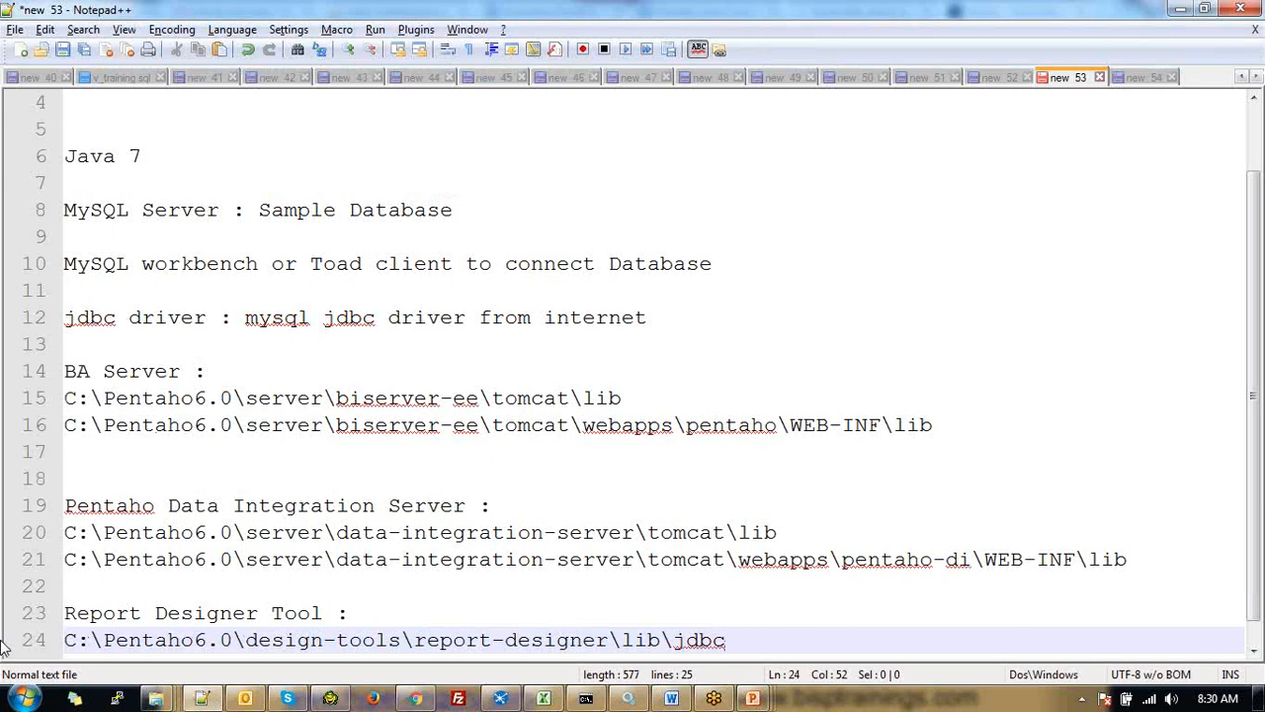
Add a 'Schema Workbench :' heading below the report-designer jdbc path
key("Return")
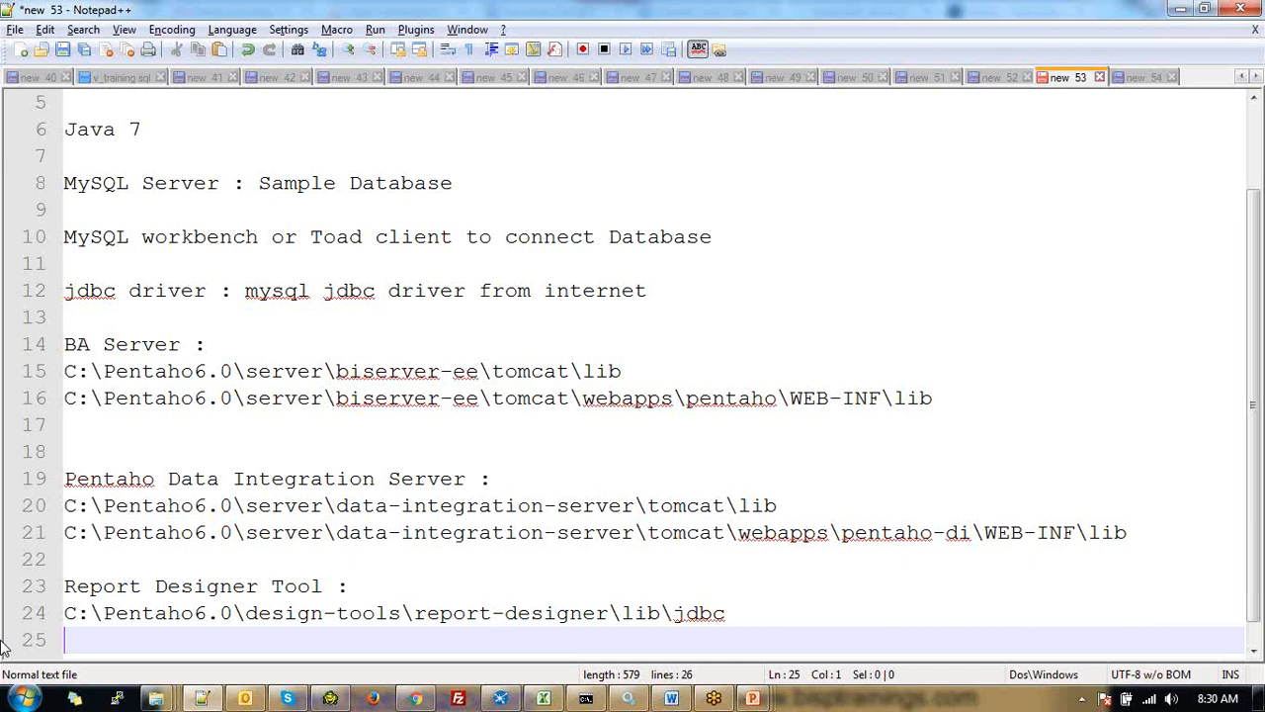
key("Return")
type("Sche")
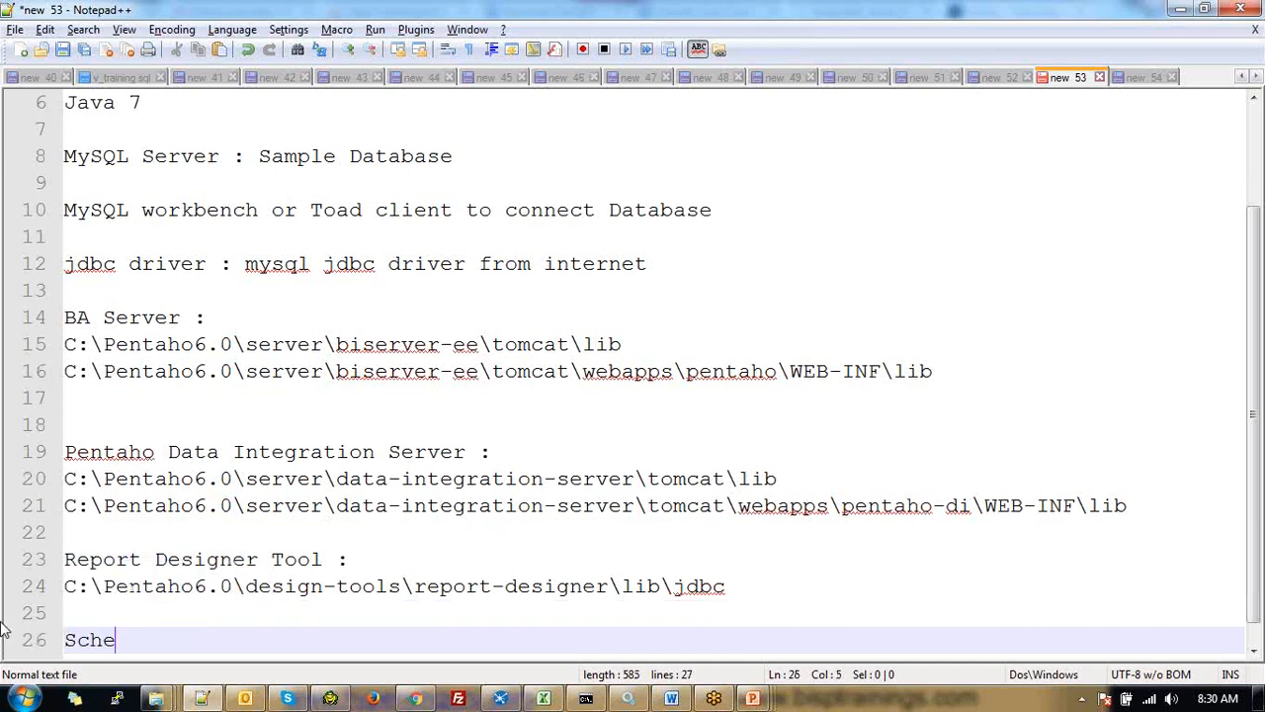
type("ma Work")
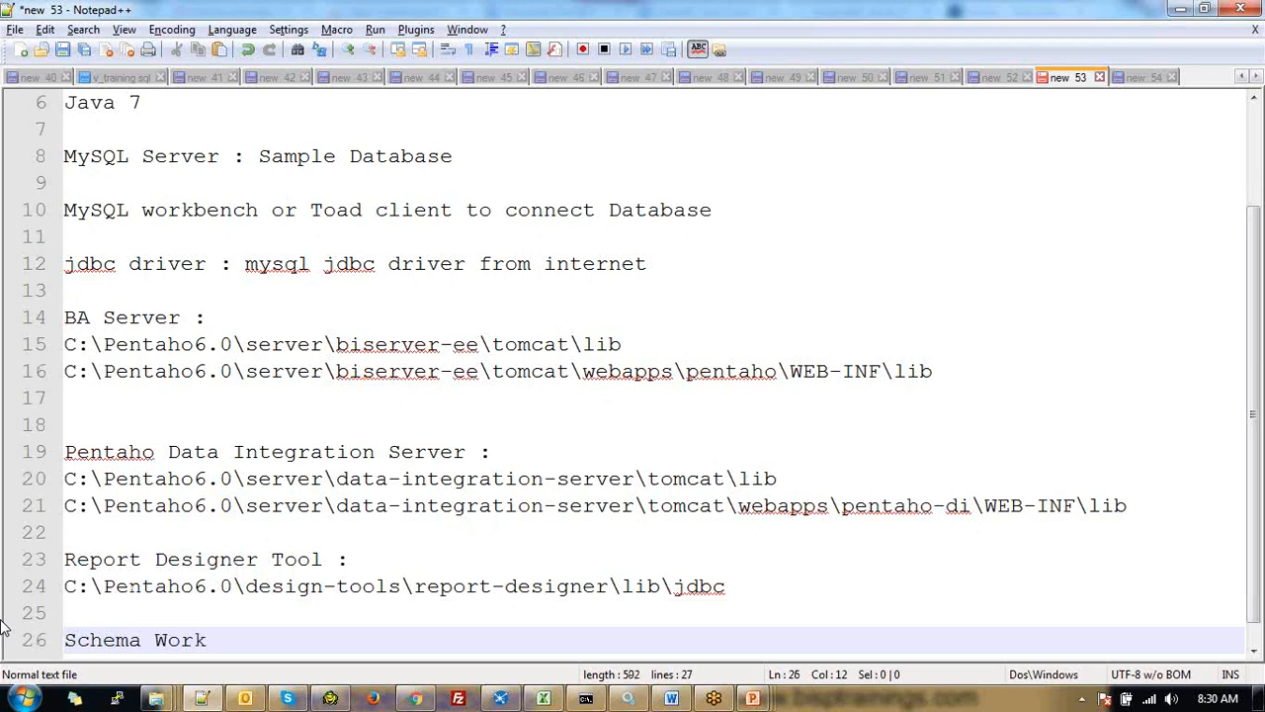
type("bench :")
key("Return")
Insert a 'Client Tools :' heading above Report Designer Tool
key("Up")
key("Up")
key("Up")
key("Up")
key("Up")
key("Return")
type("Client T")
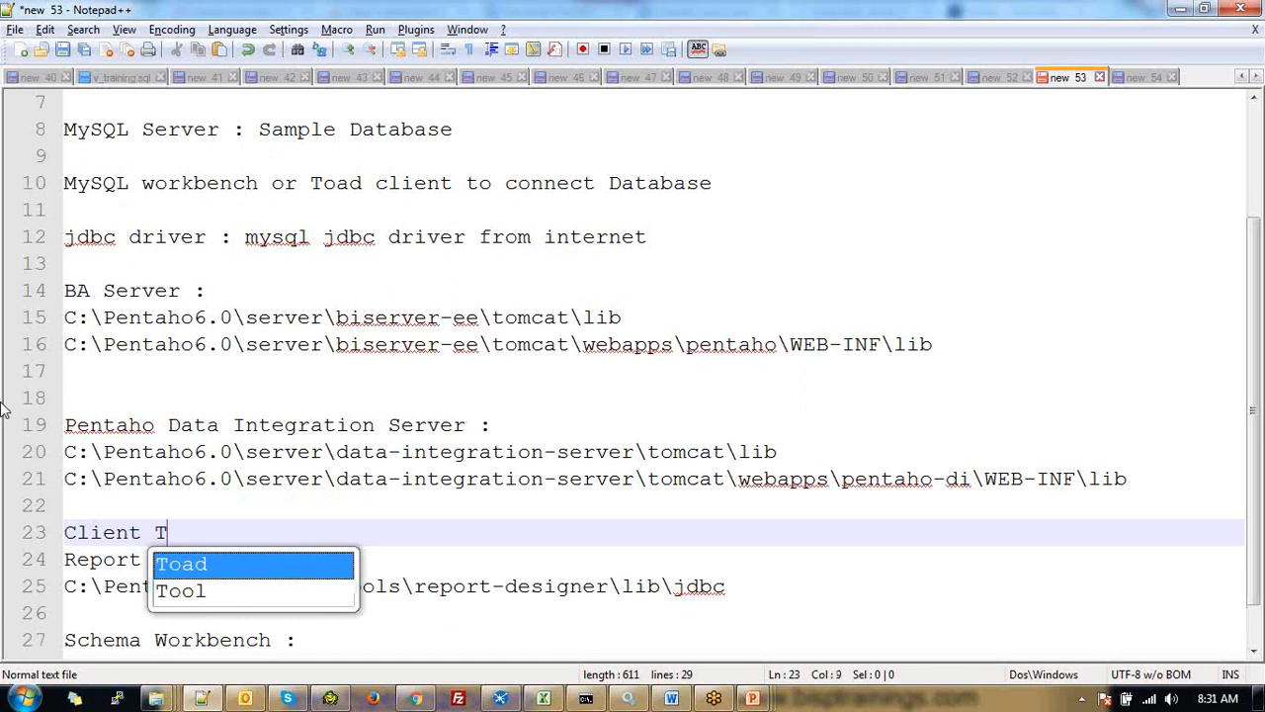
type("ools :")
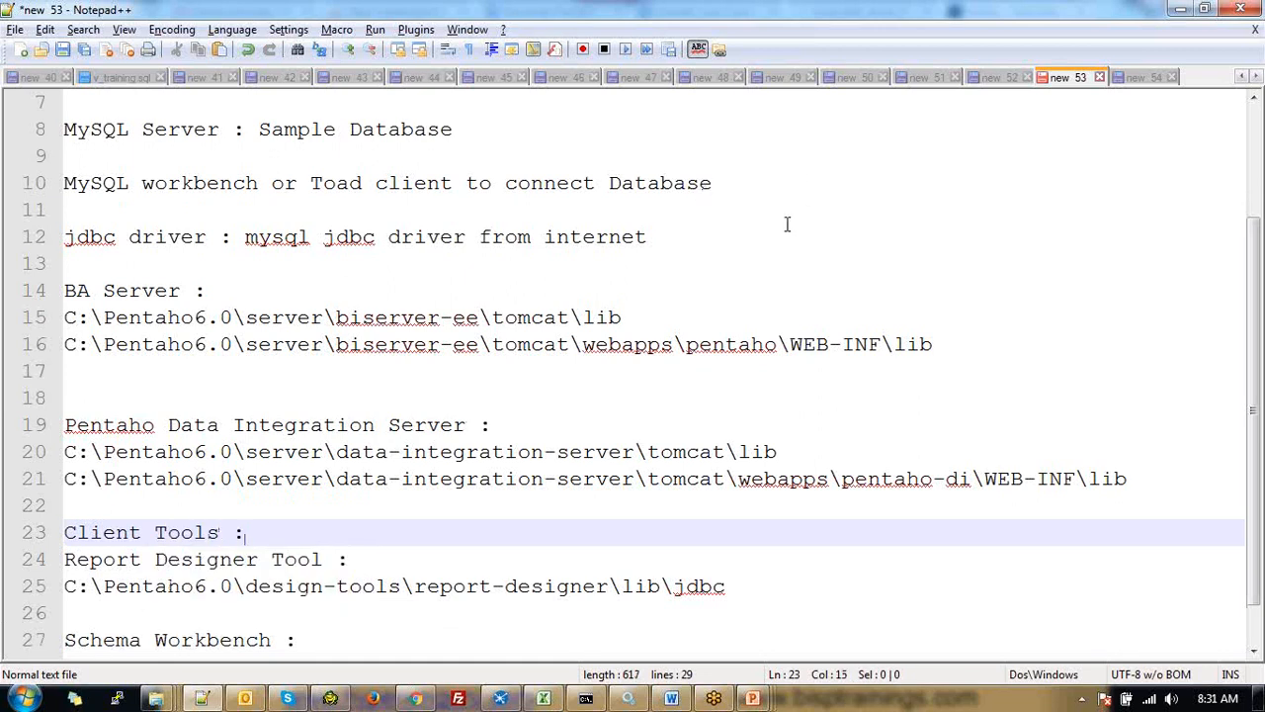
scroll(92, 610, "down", 1)
left_click(93, 613)
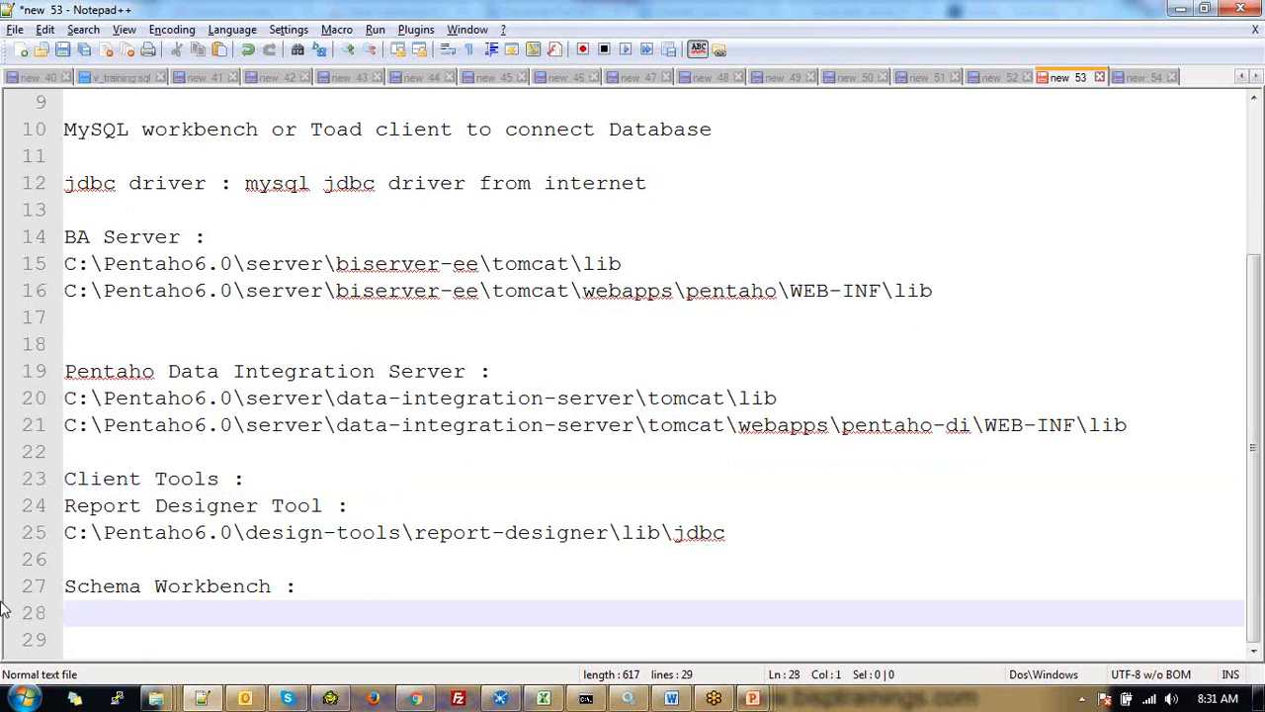
Copy the MySQL connector jar into design-tools\schema-workbench\drivers
key("alt+Tab")
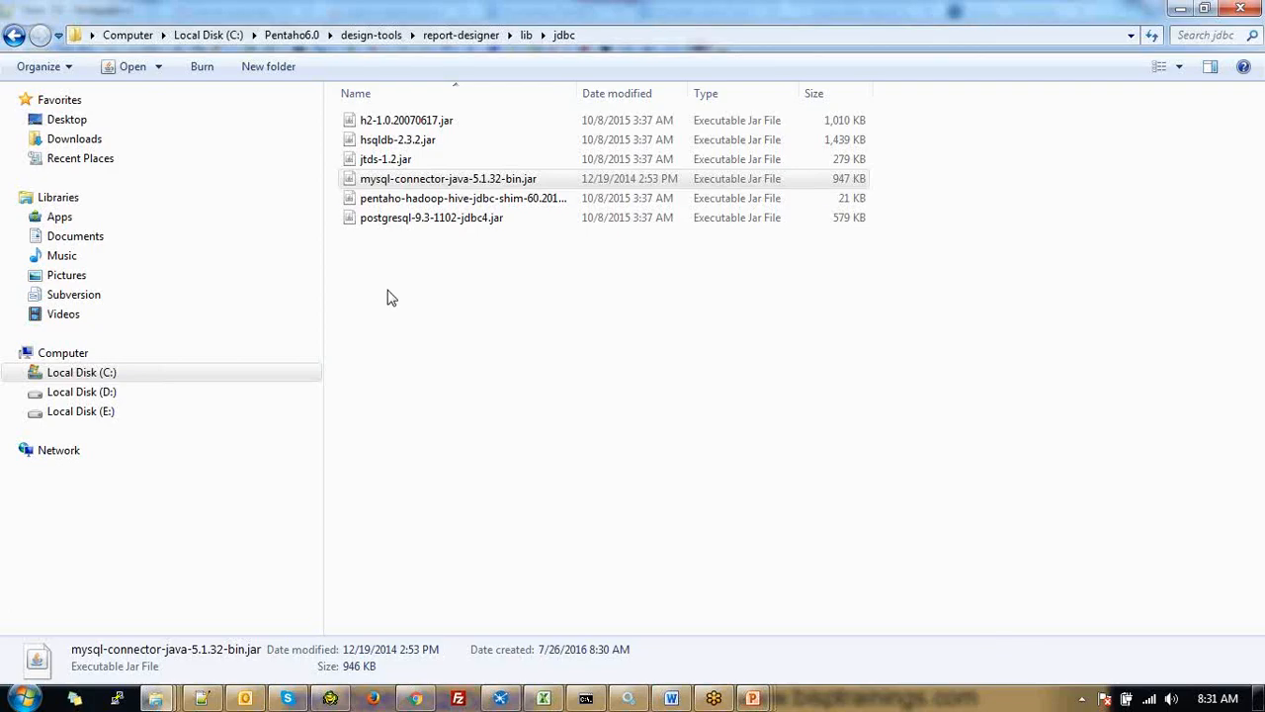
right_click(452, 180)
left_click(514, 434)
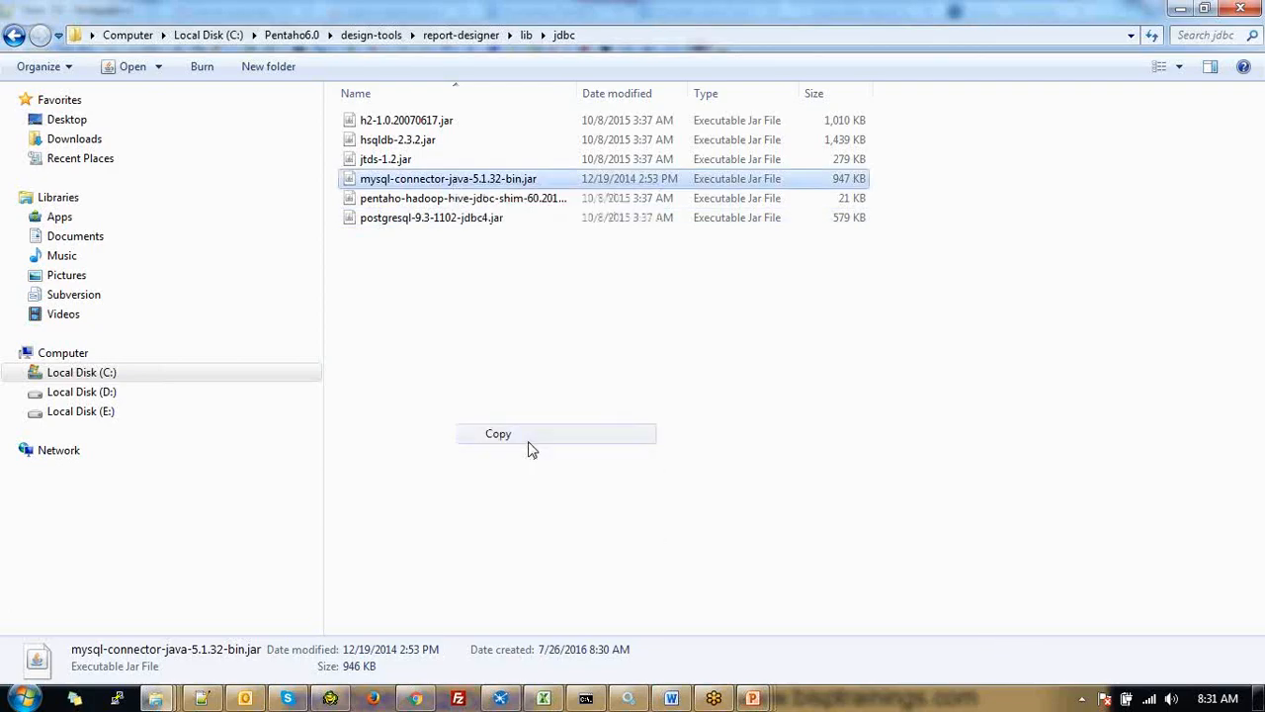
left_click(353, 37)
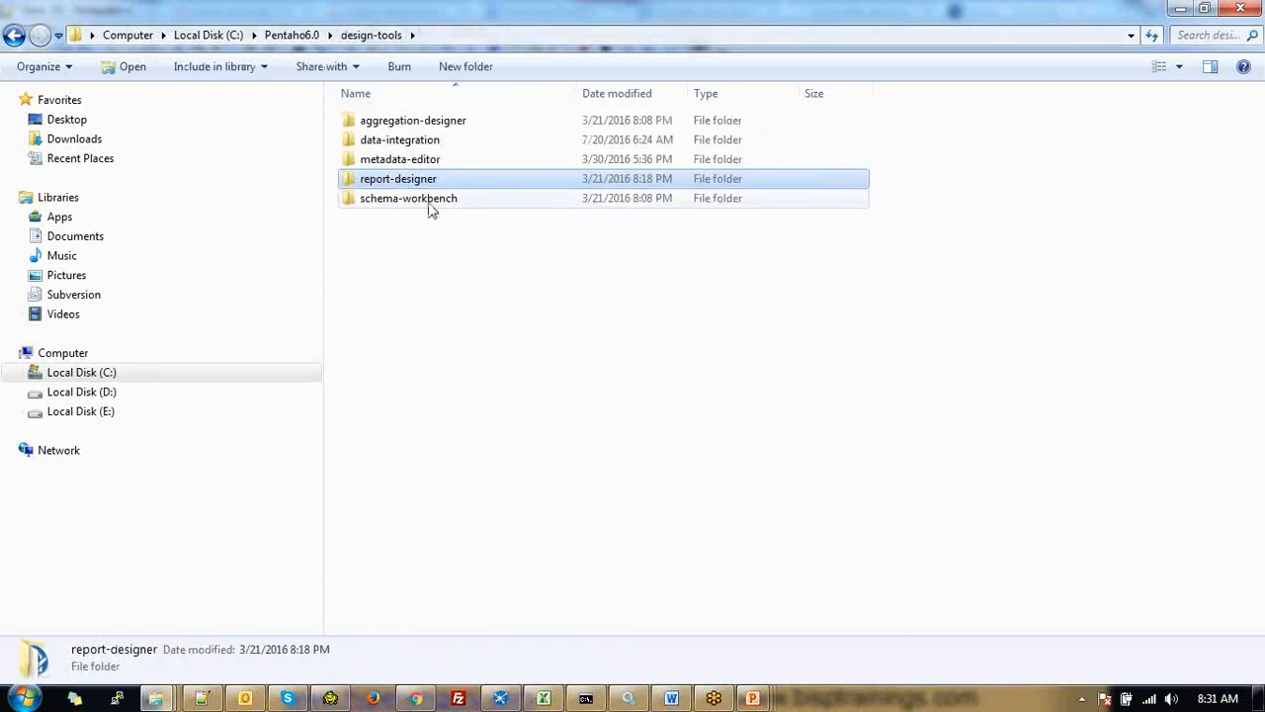
double_click(429, 205)
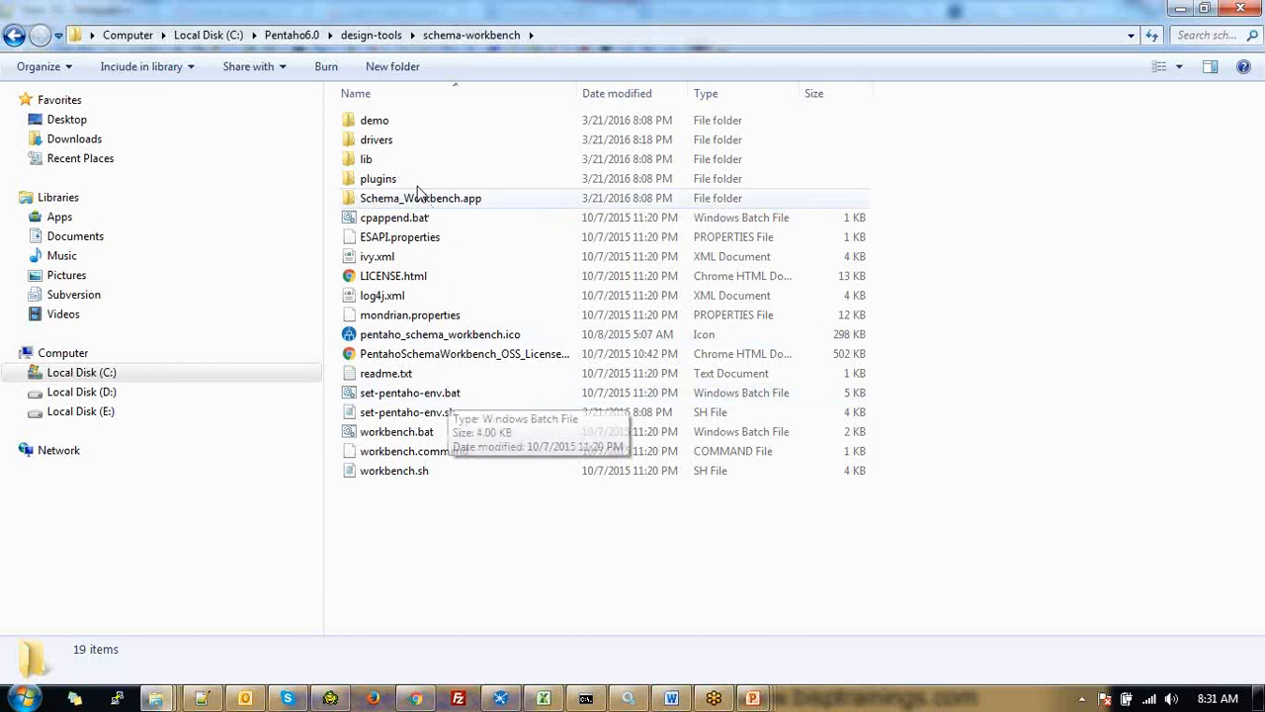
double_click(402, 143)
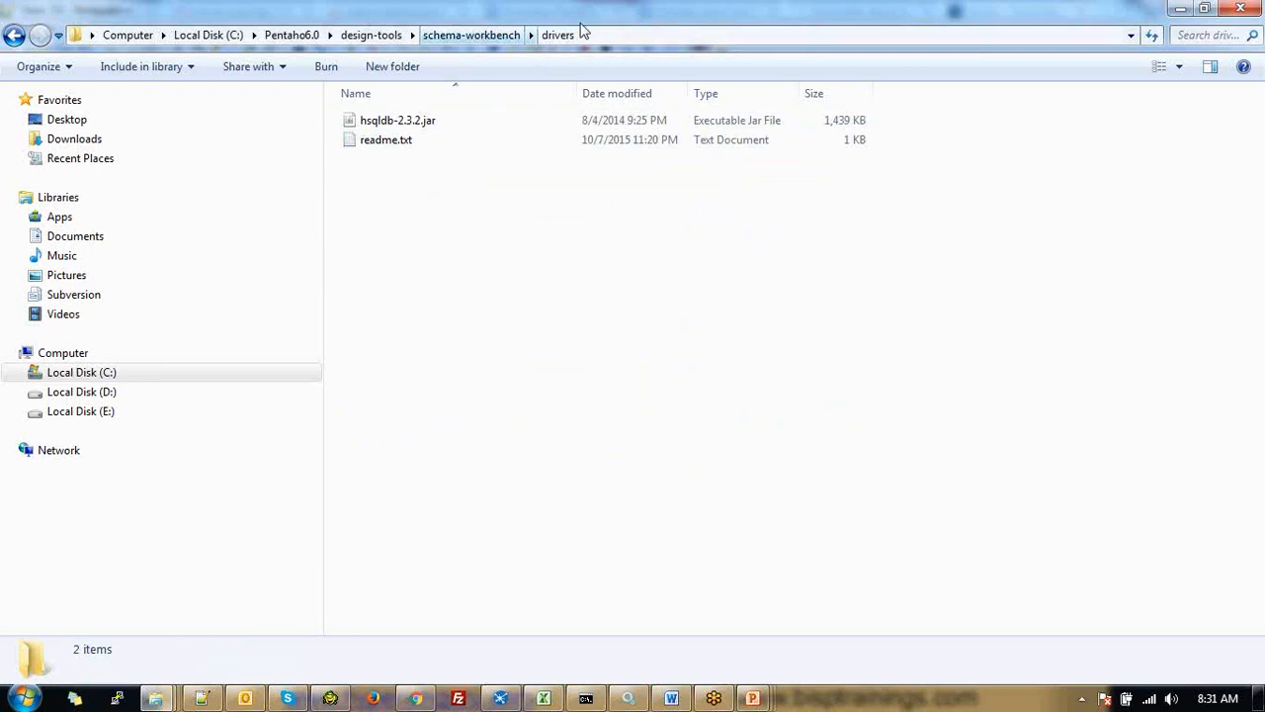
Check the schema-workbench lib folder, then return to drivers and select its path
left_click(472, 34)
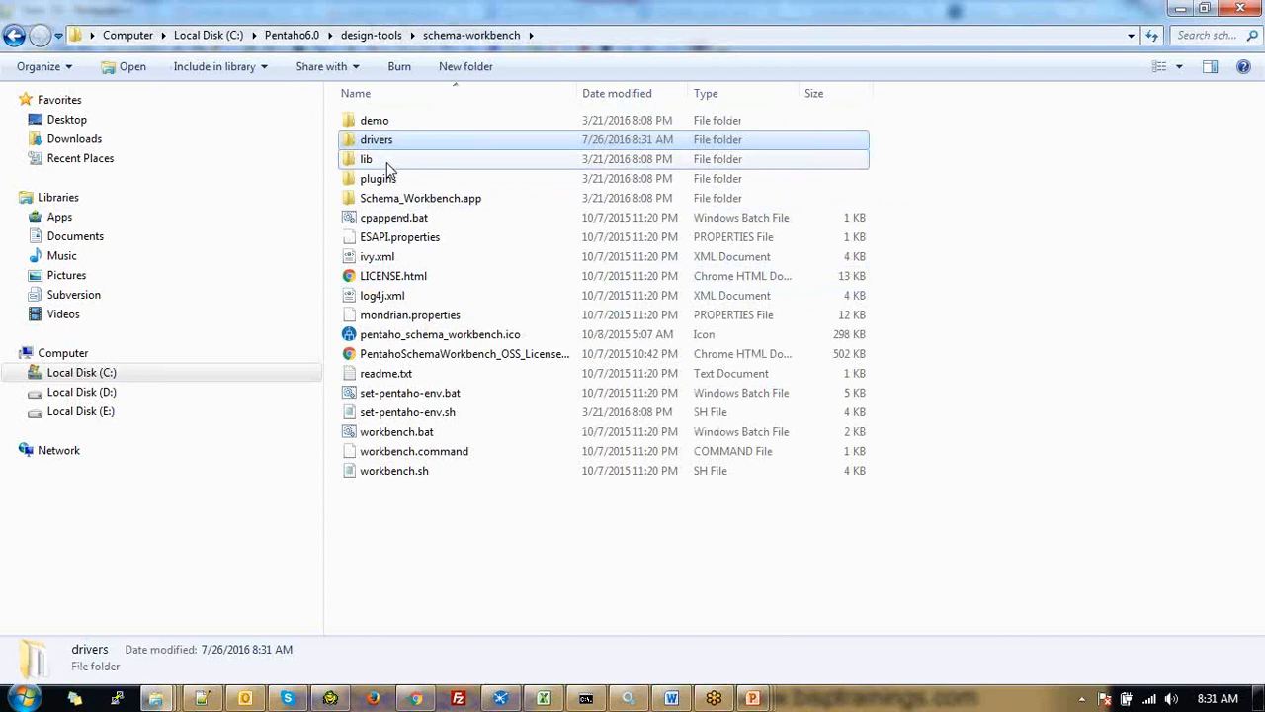
double_click(366, 159)
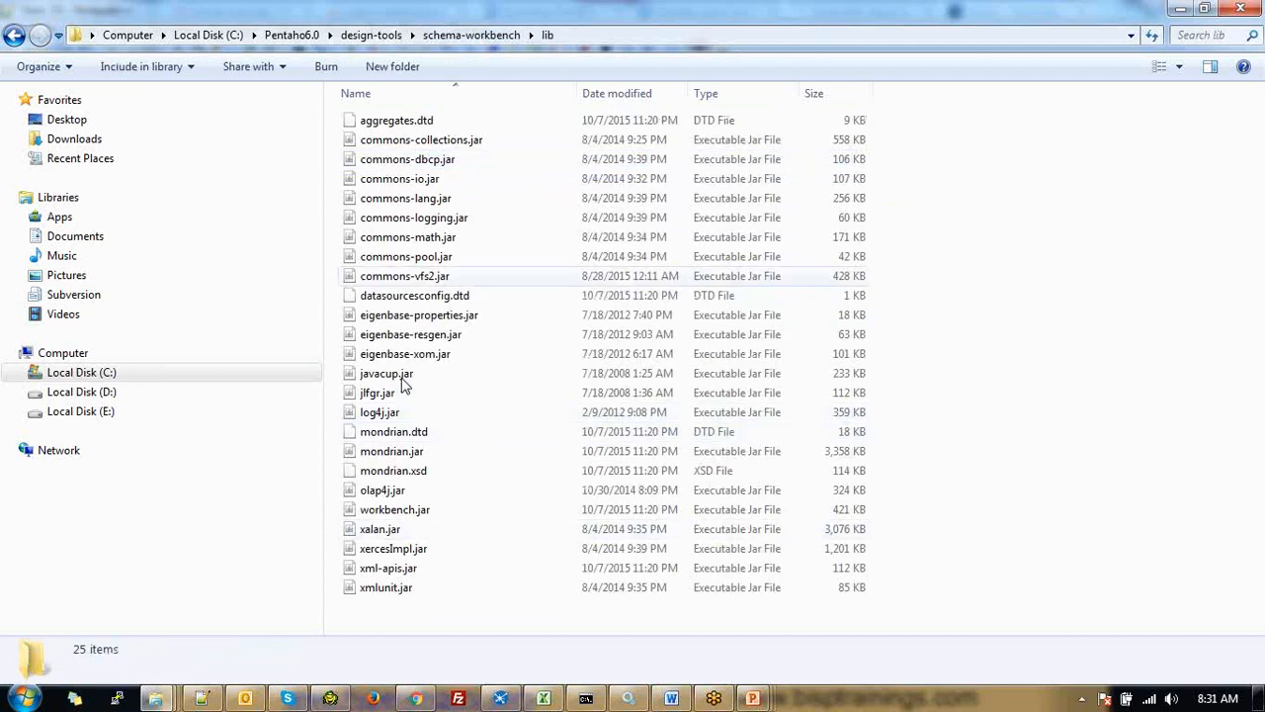
key("BackSpace")
double_click(412, 144)
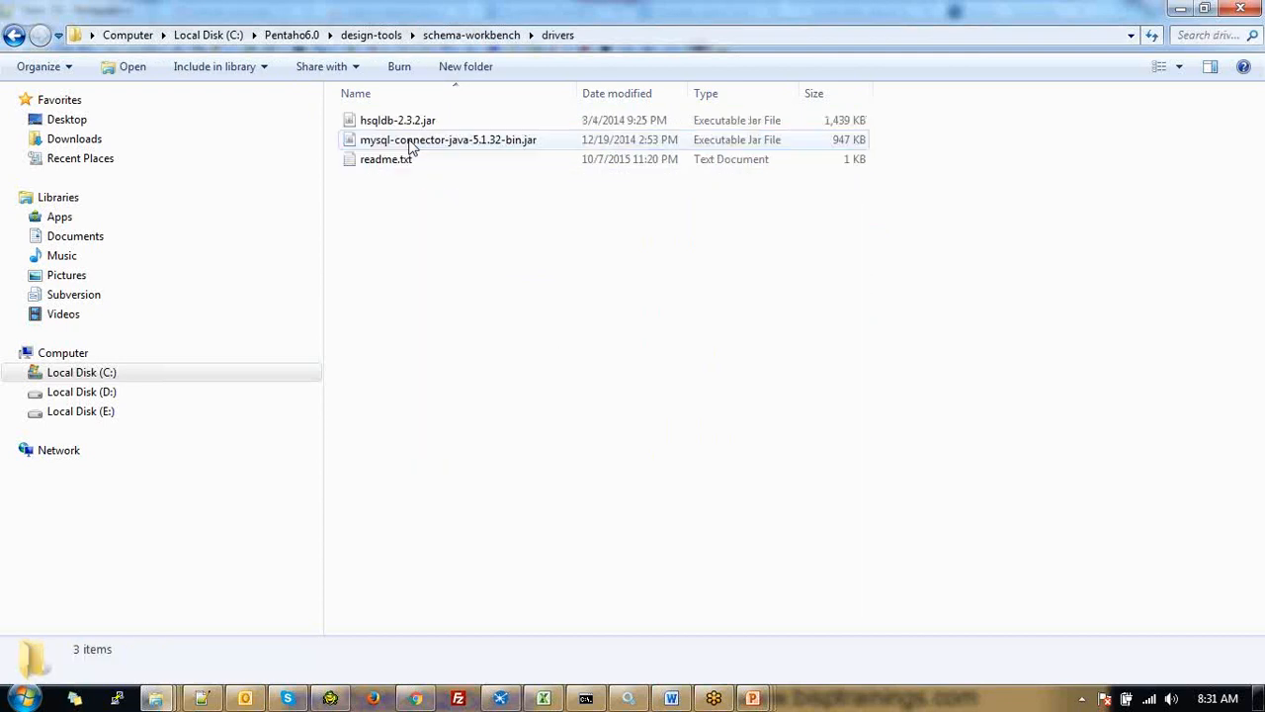
left_click(609, 34)
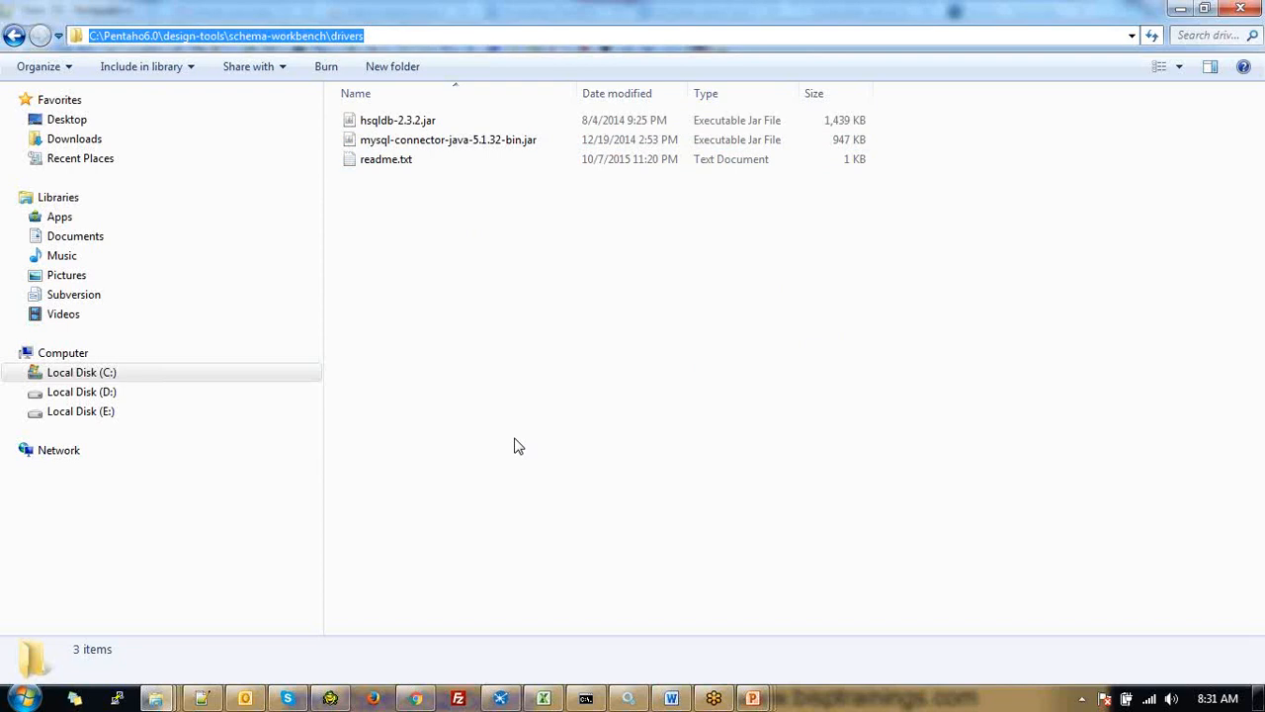
key("alt+Tab")
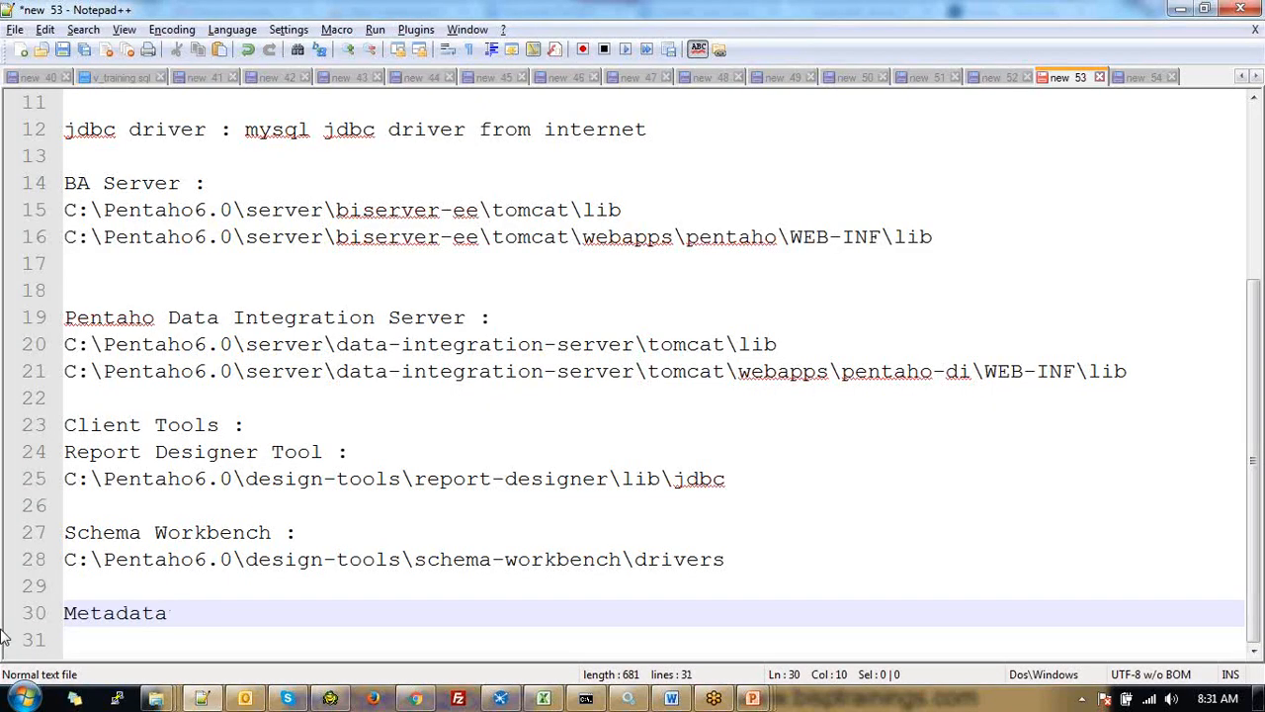
Finish the 'Metadata Editor :' heading on line 30 and return to the schema-workbench drivers folder
type("Editor ")
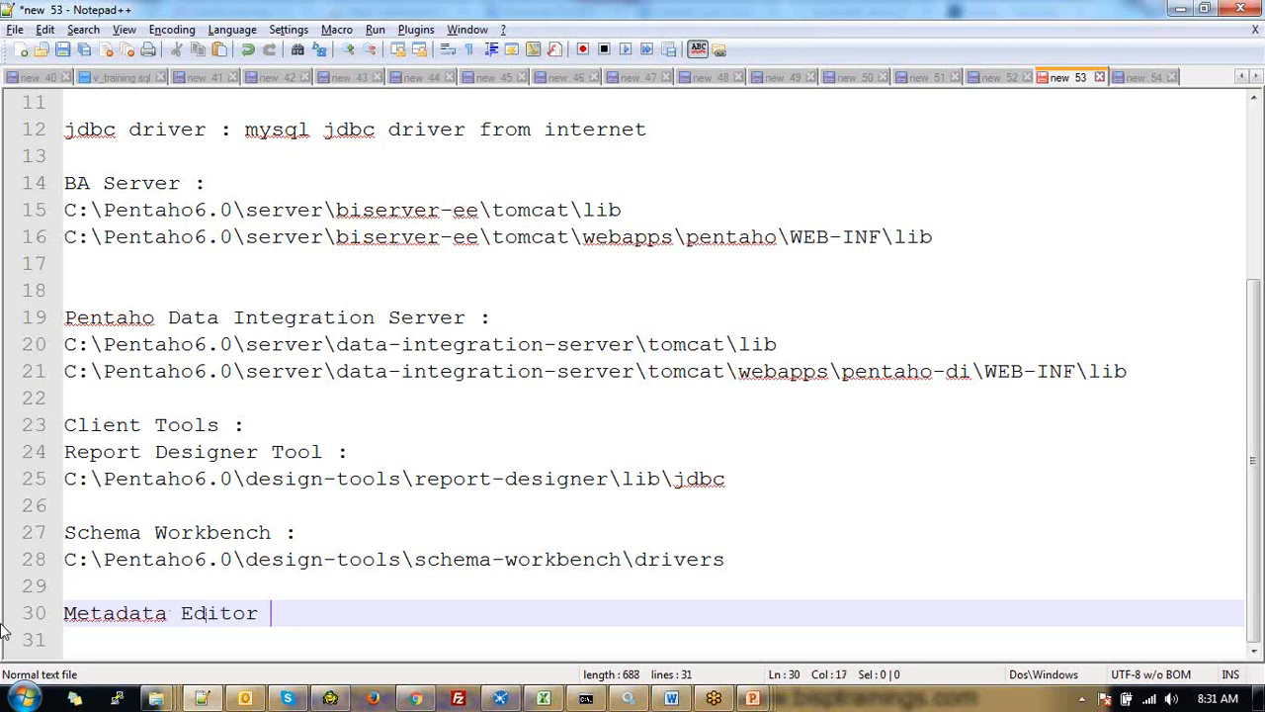
type(":")
key("alt+Tab")
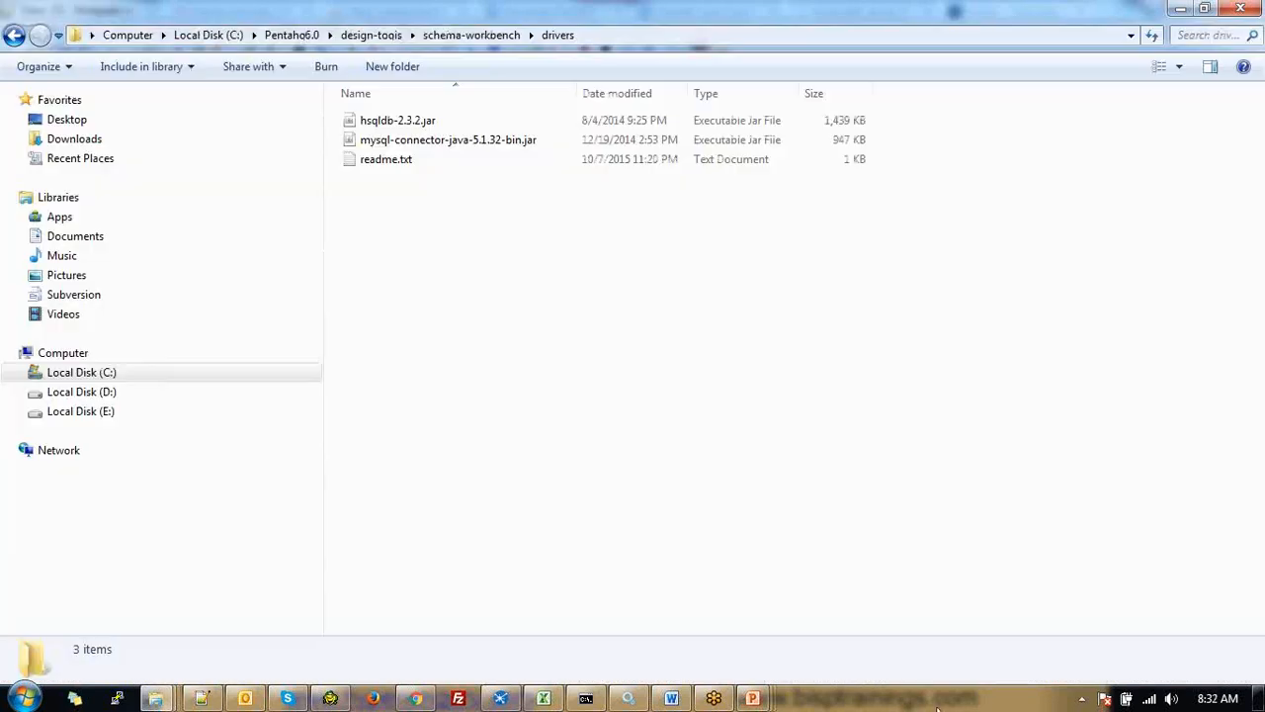
Copy the MySQL connector jar into design-tools\metadata-editor\libext\JDBC and select that folder's address path
right_click(535, 141)
left_click(581, 391)
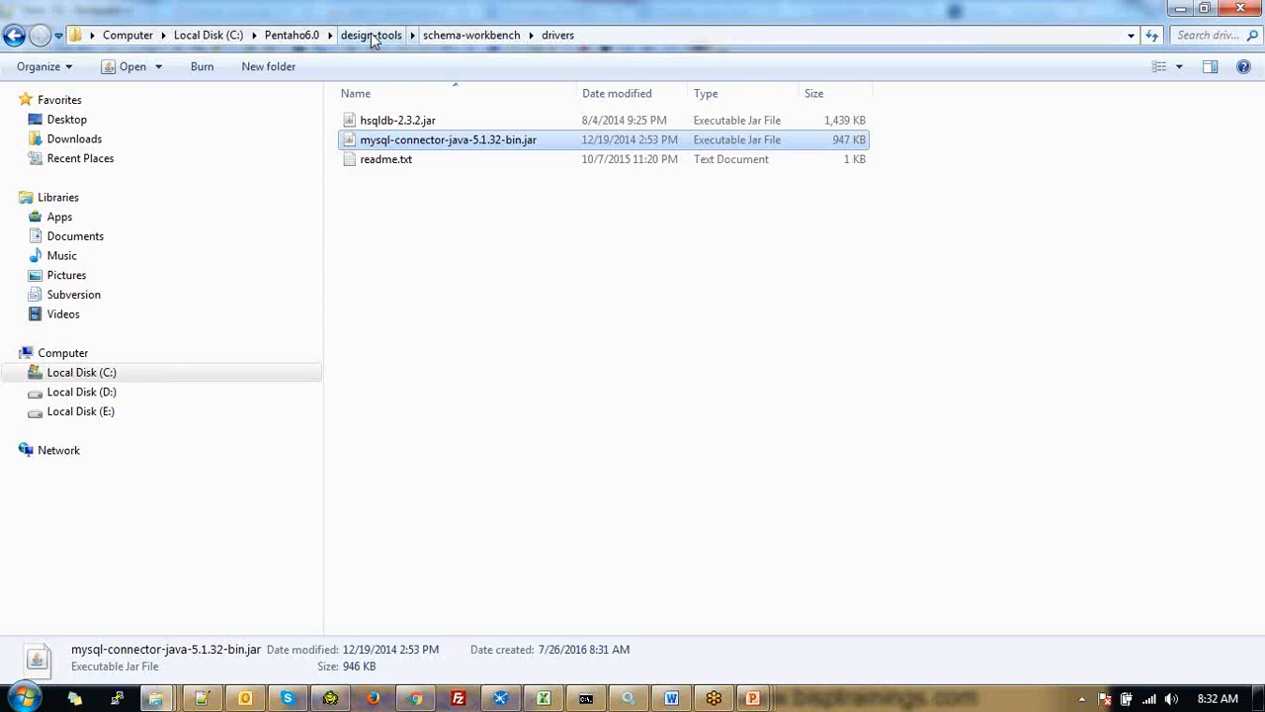
left_click(372, 40)
double_click(436, 163)
left_click(449, 40)
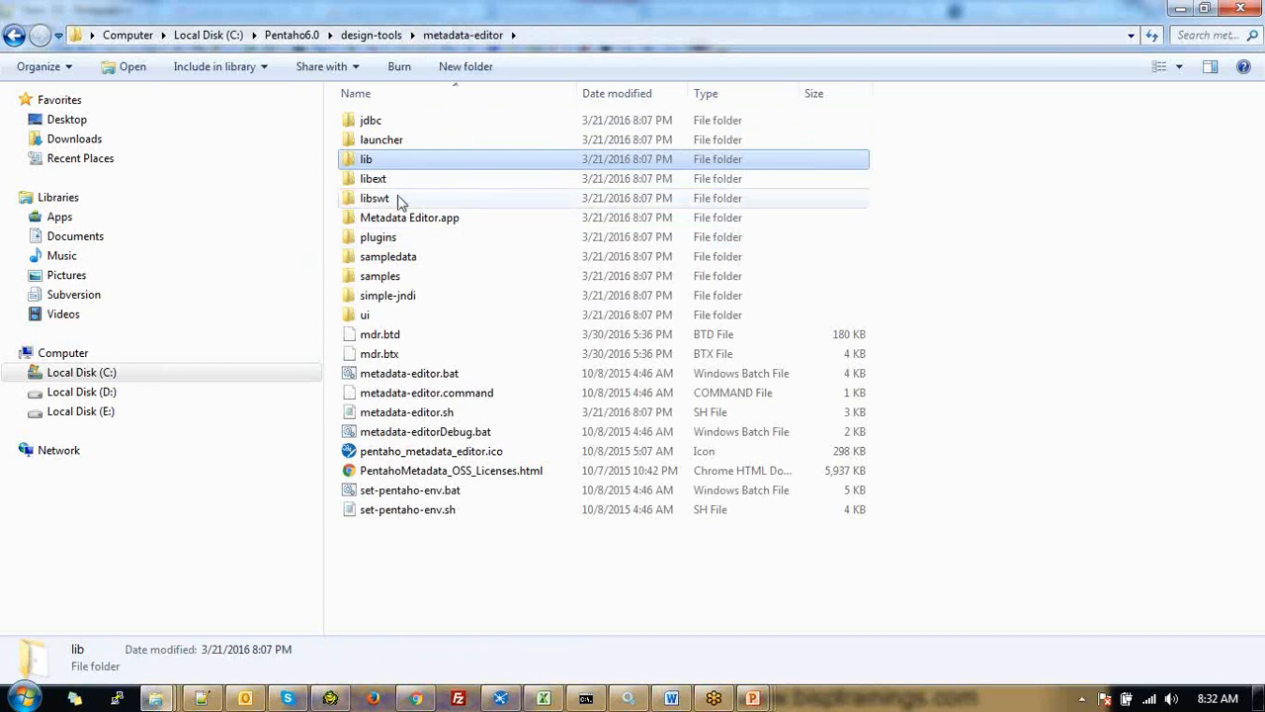
double_click(373, 178)
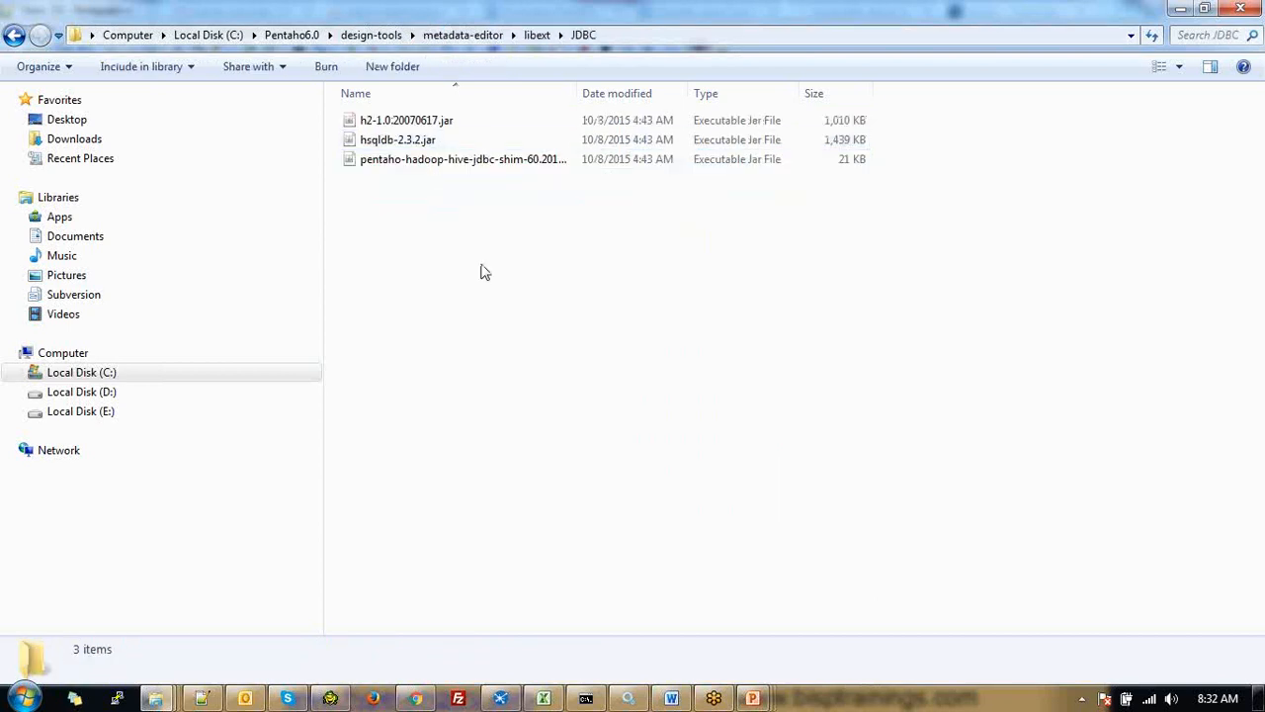
key("ctrl+v")
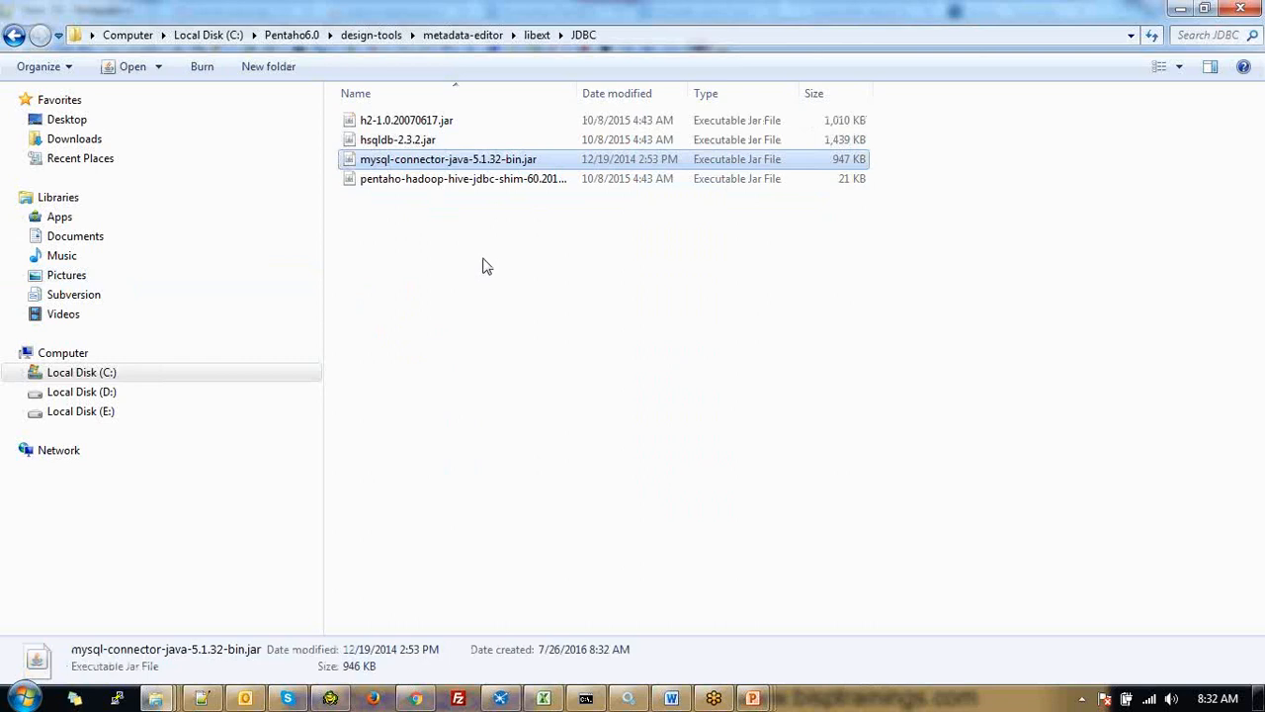
left_click(625, 35)
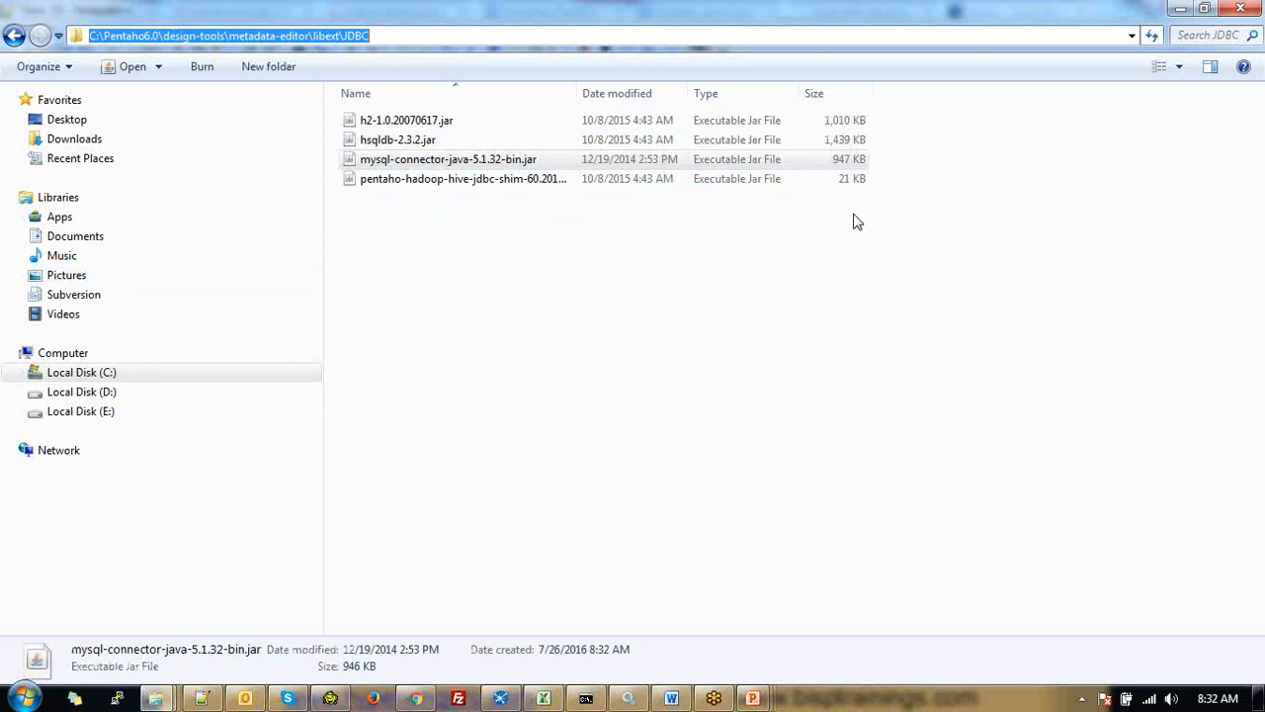
Paste C:\Pentaho6.0\design-tools\metadata-editor\libext\JDBC under the Metadata Editor heading, followed by a blank line
key("alt+Tab")
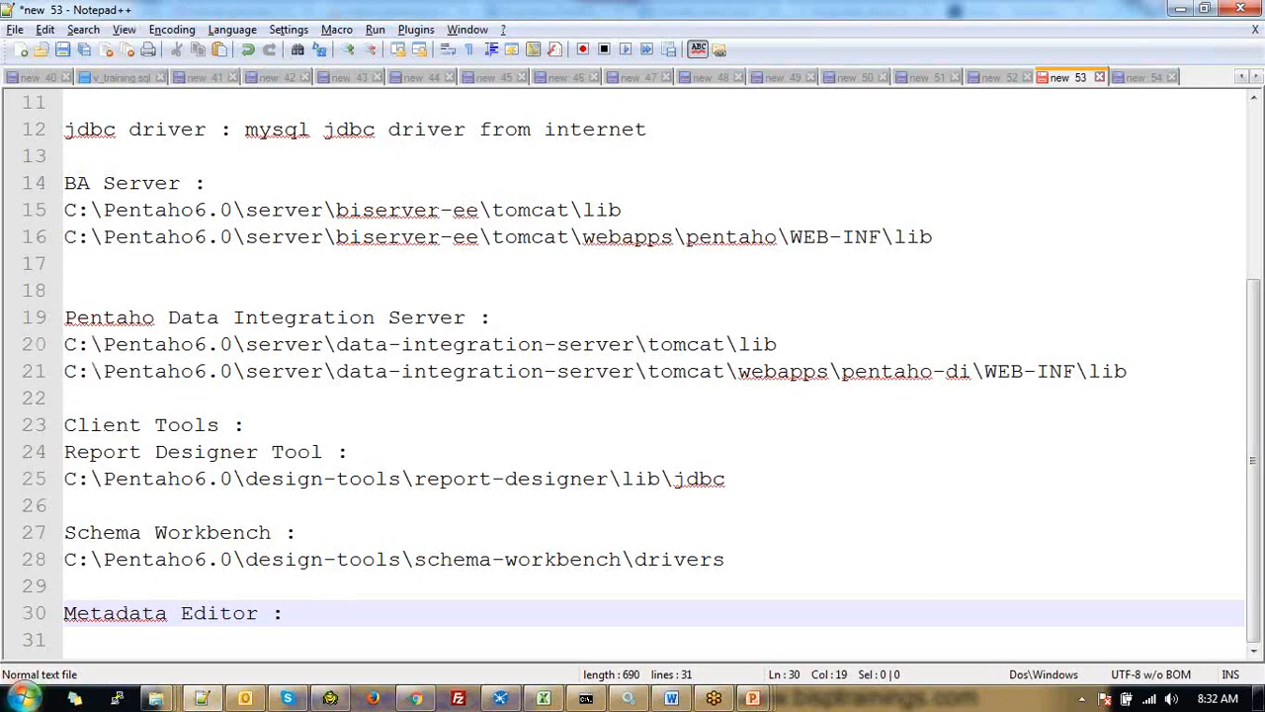
key("Return")
key("ctrl+v")
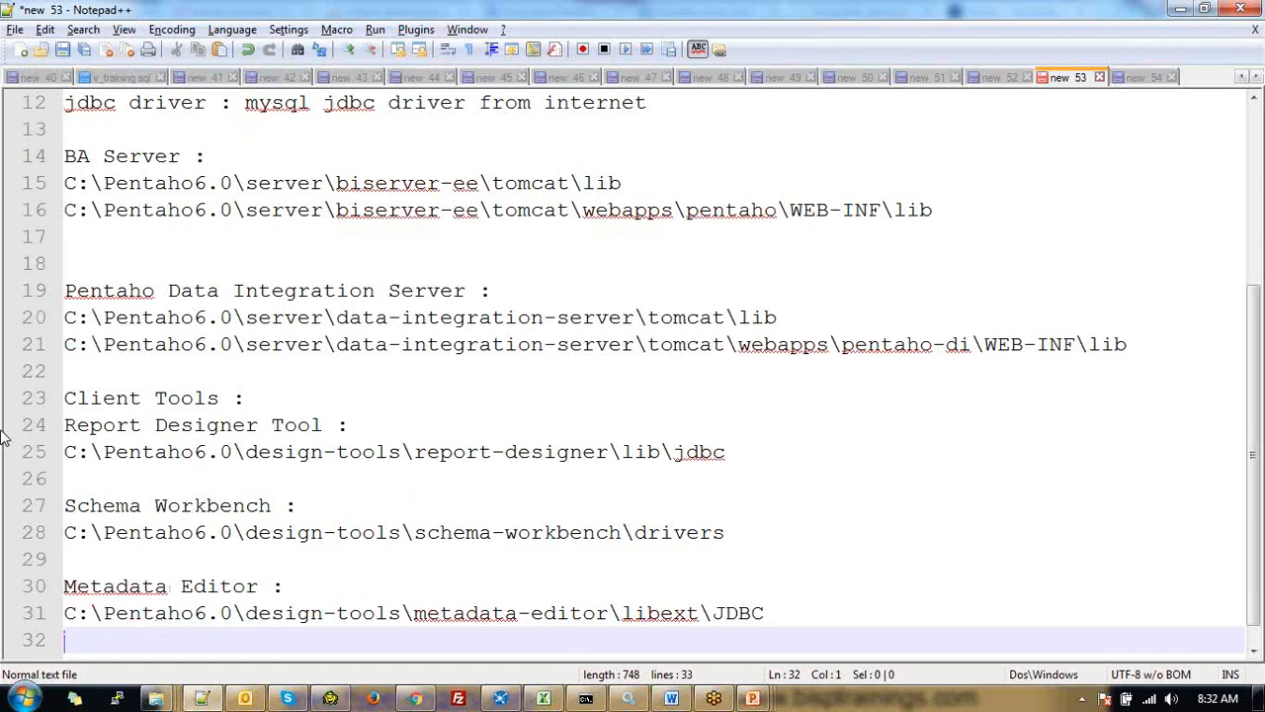
key("Return")
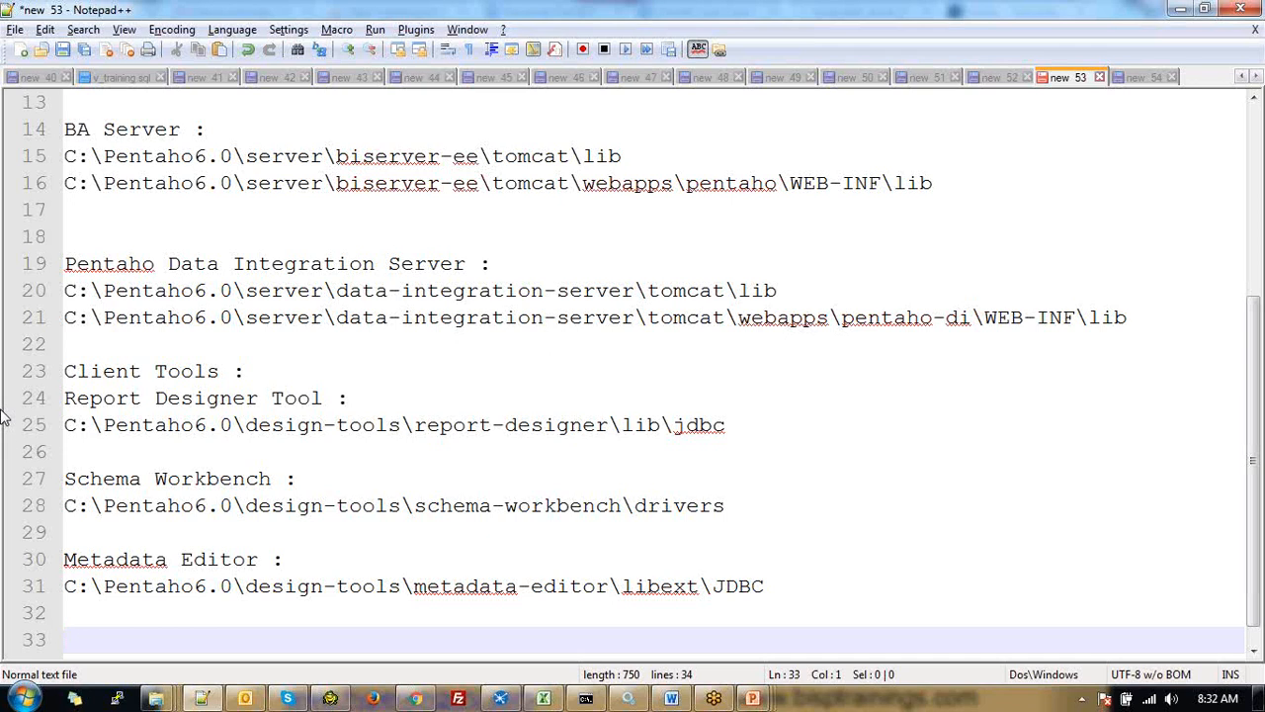
key("alt+Tab")
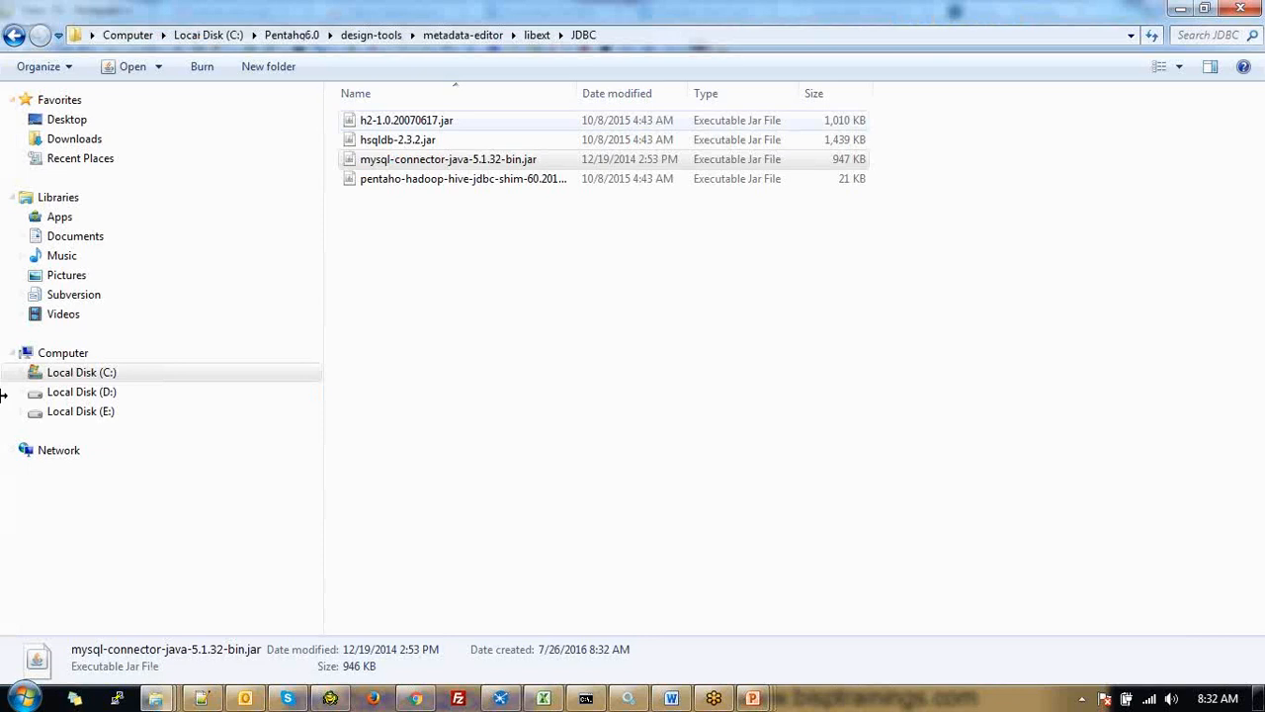
Paste the MySQL connector jar into design-tools\aggregation-designer\drivers and select that folder's address path
left_click(370, 36)
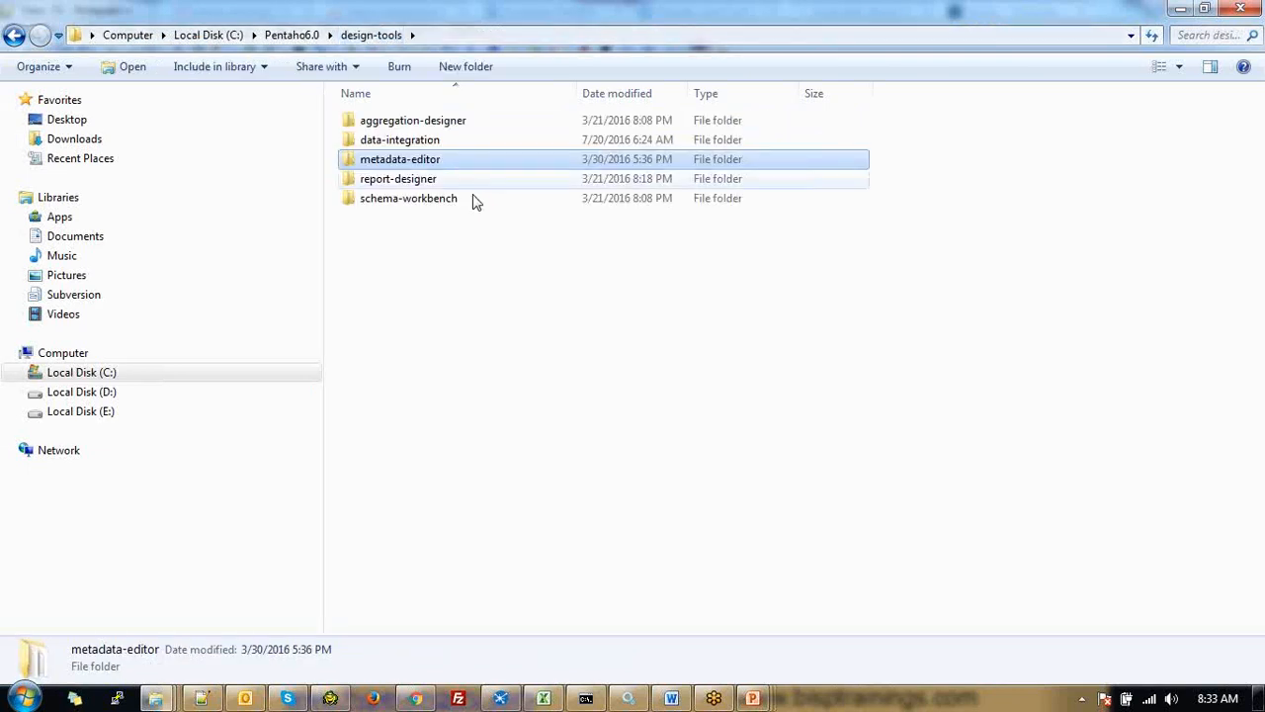
double_click(426, 126)
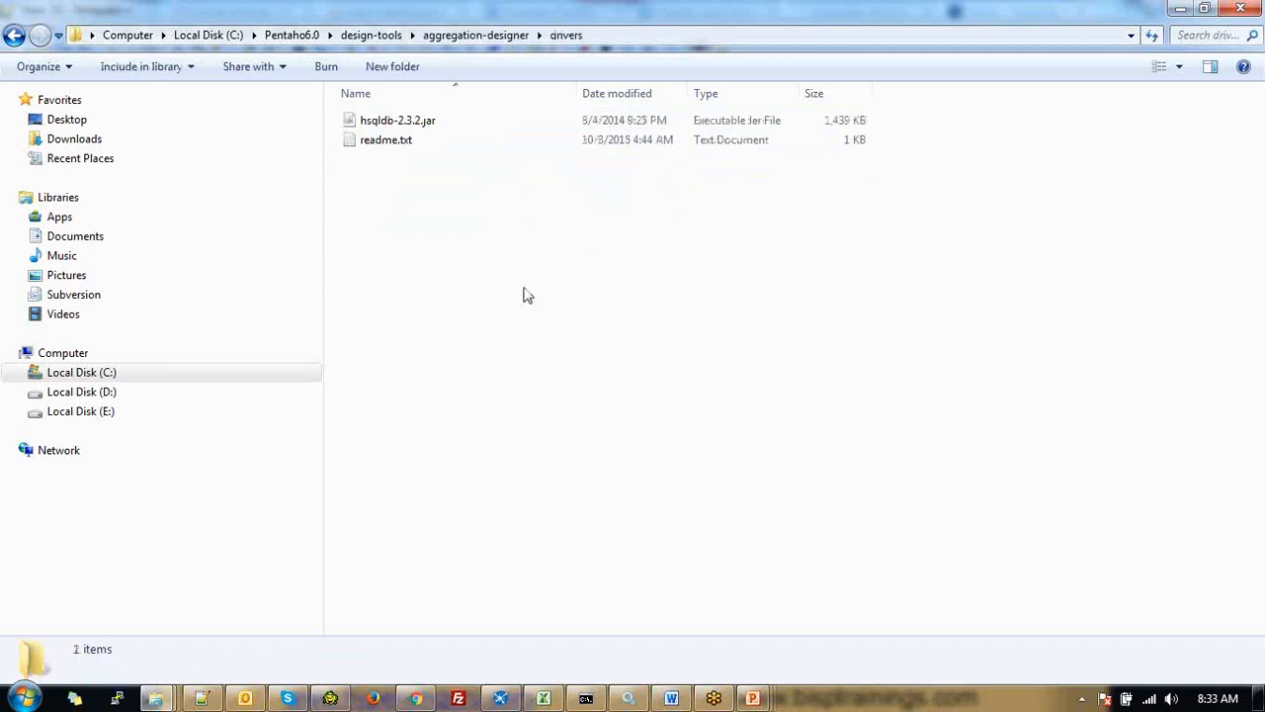
key("ctrl+v")
left_click(584, 339)
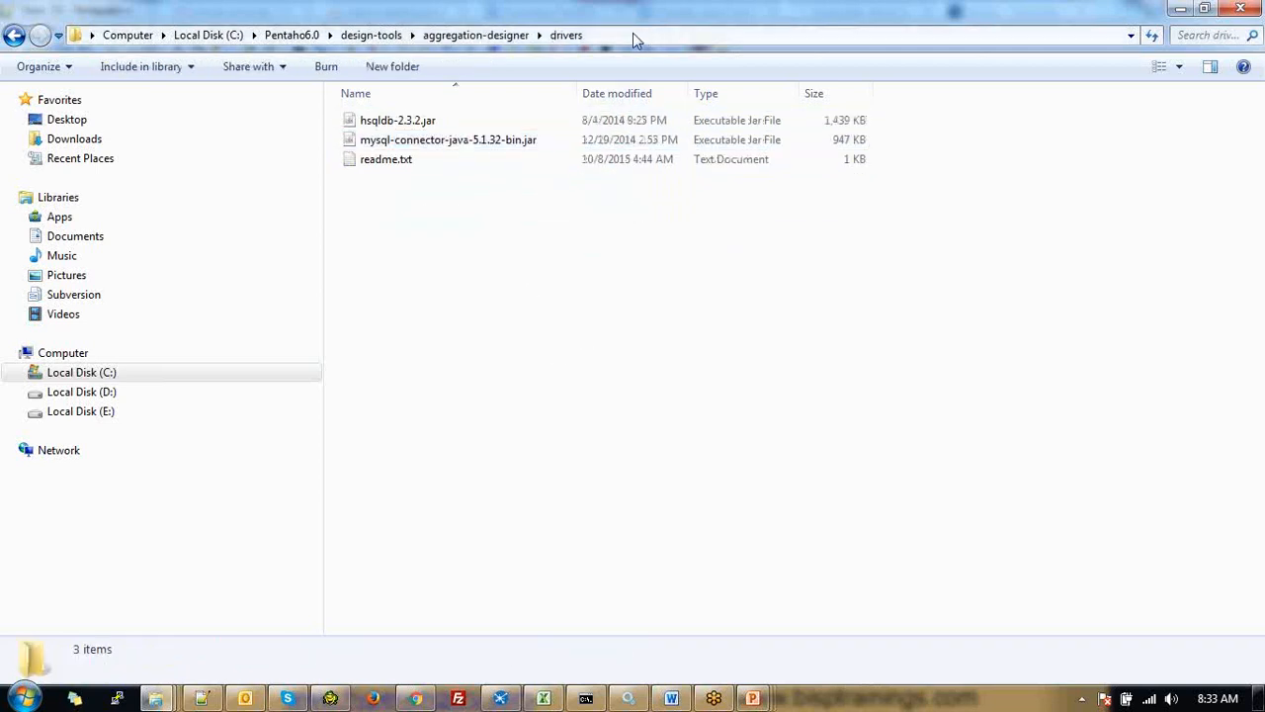
left_click(633, 35)
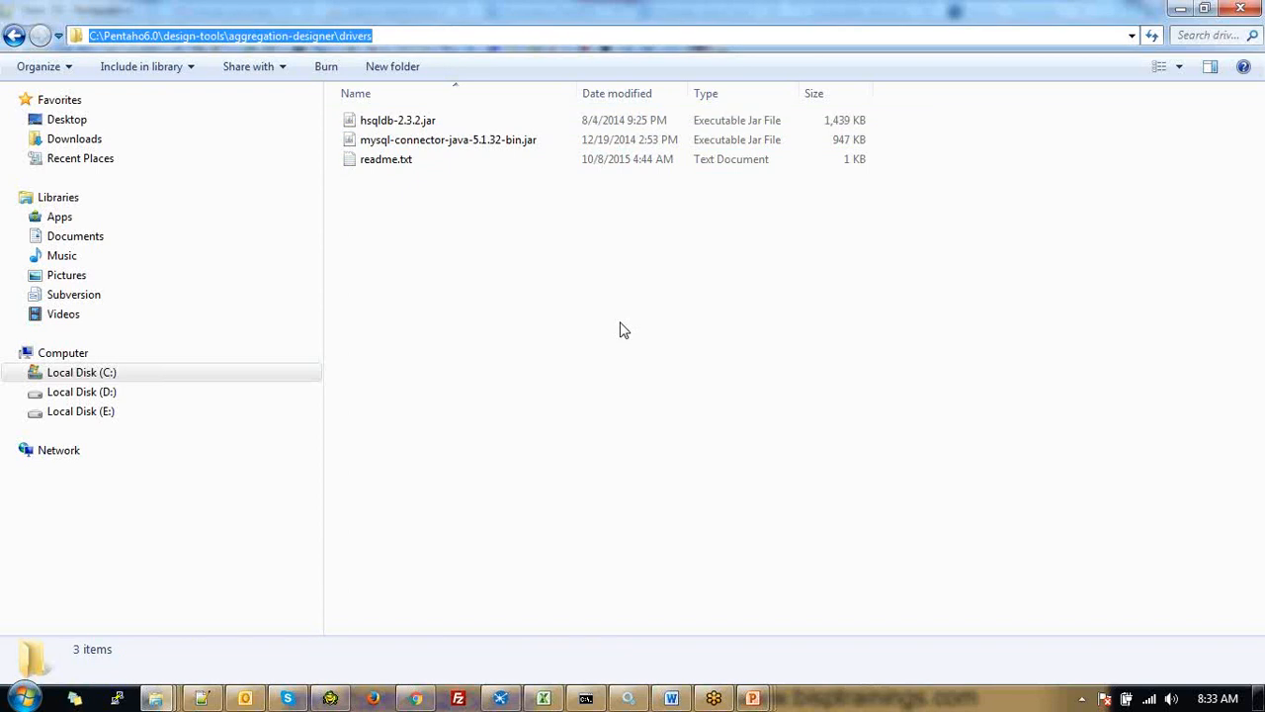
Add an 'Aggregate Designer :' heading with the aggregation-designer drivers path and two blank lines below
key("alt+Tab")
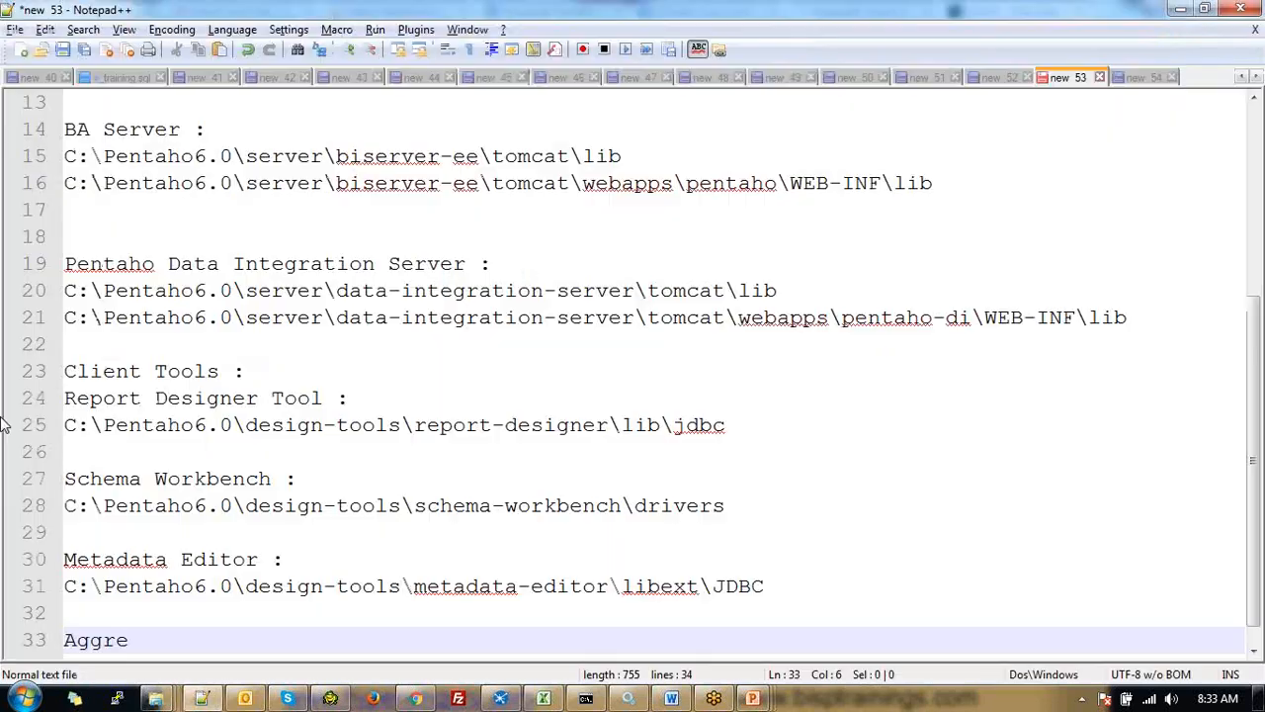
type("gate DEsi")
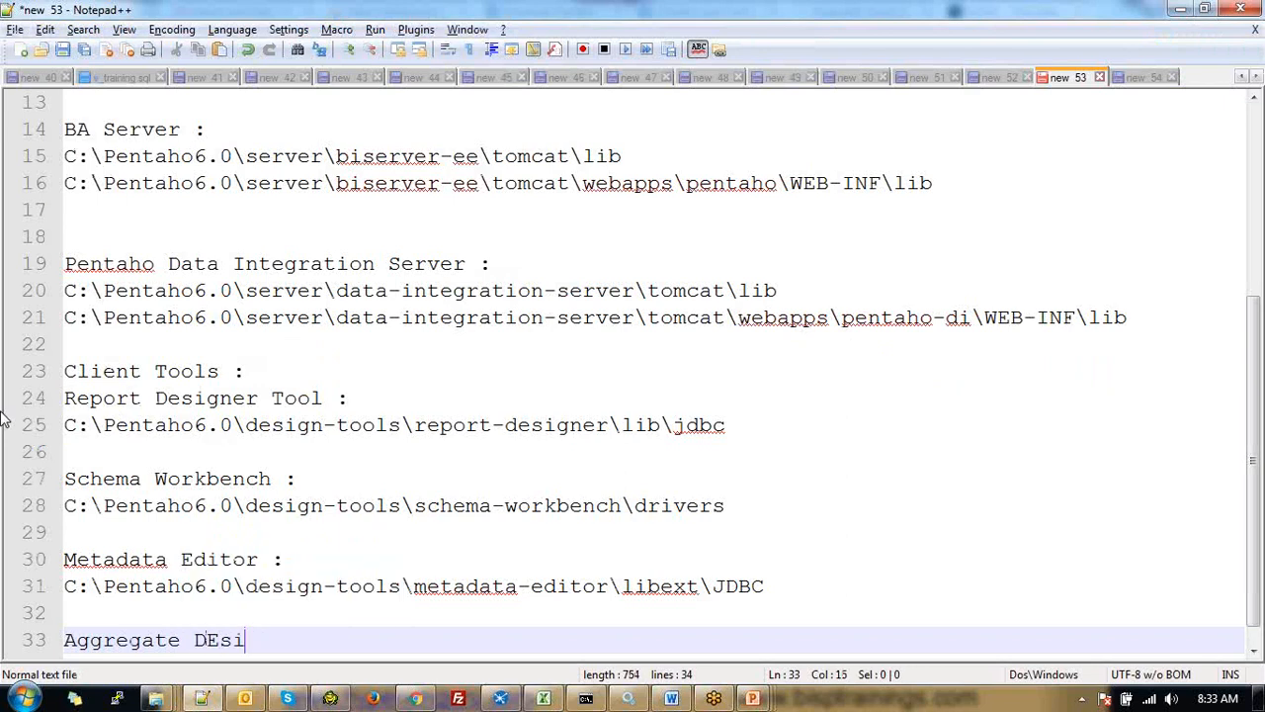
key("BackSpace")
key("BackSpace")
key("BackSpace")
type("esigner ")
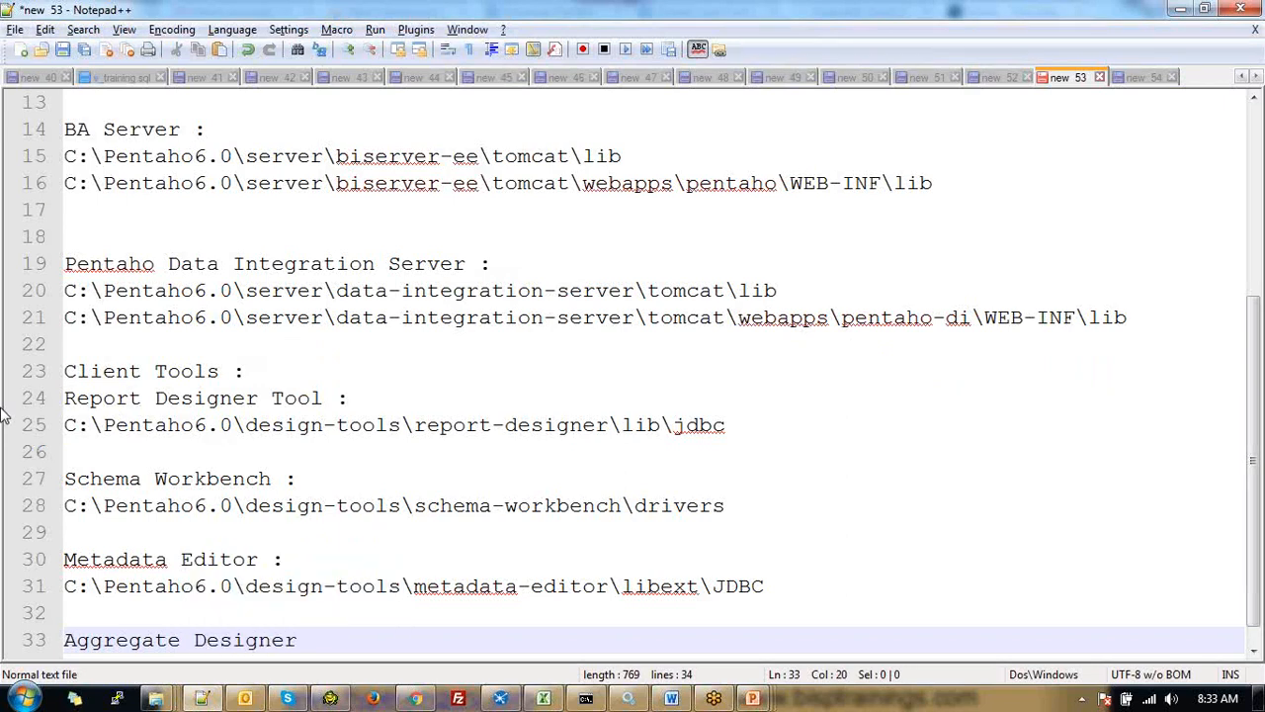
type(":")
key("Return")
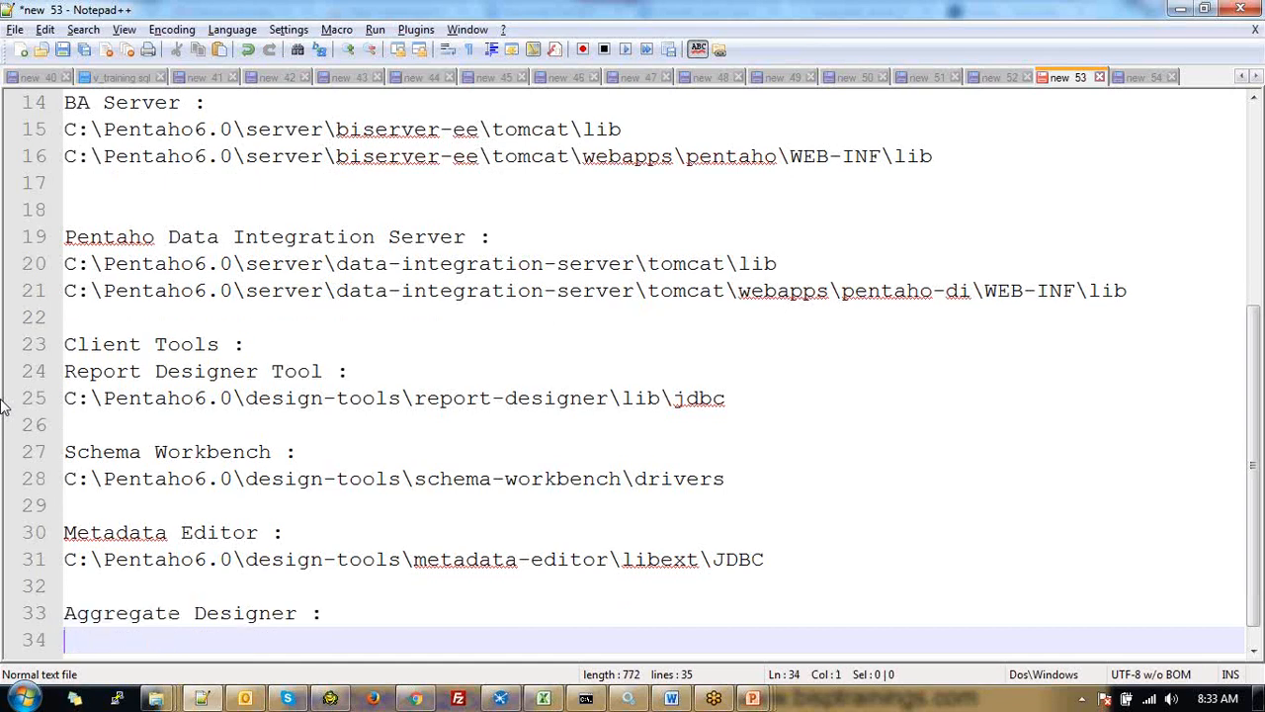
key("ctrl+v")
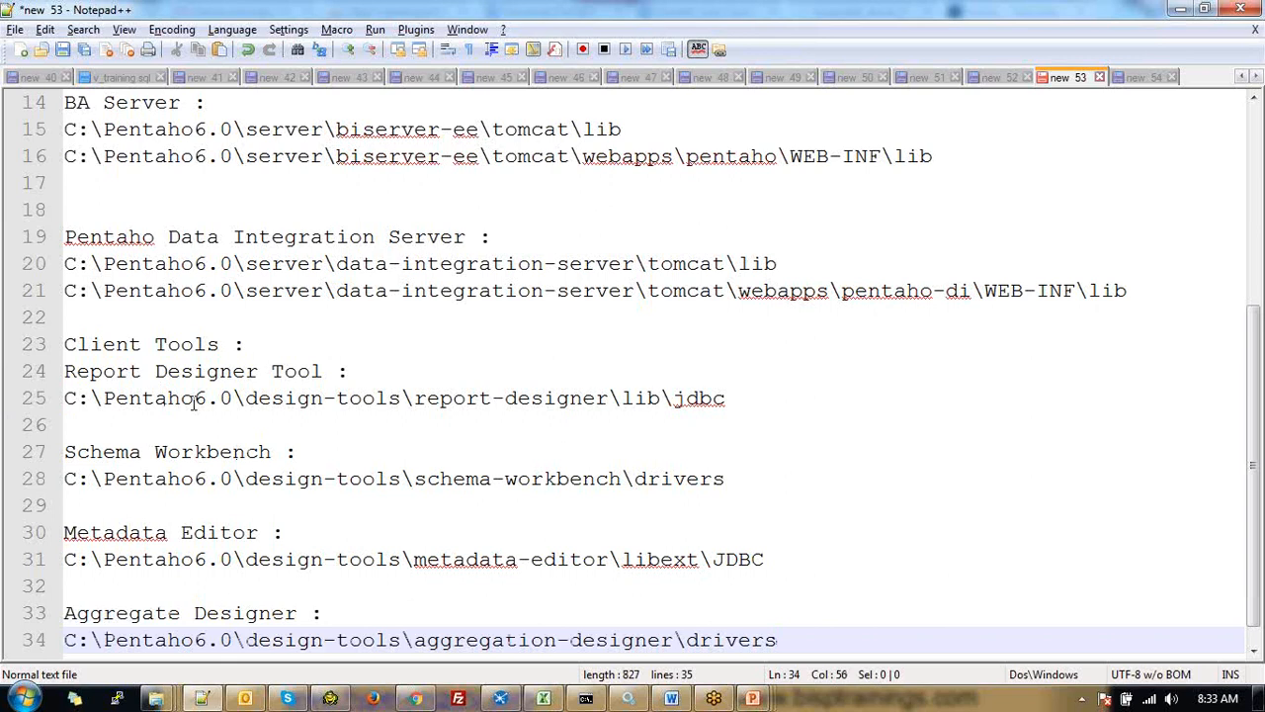
scroll(194, 402, "down", 1)
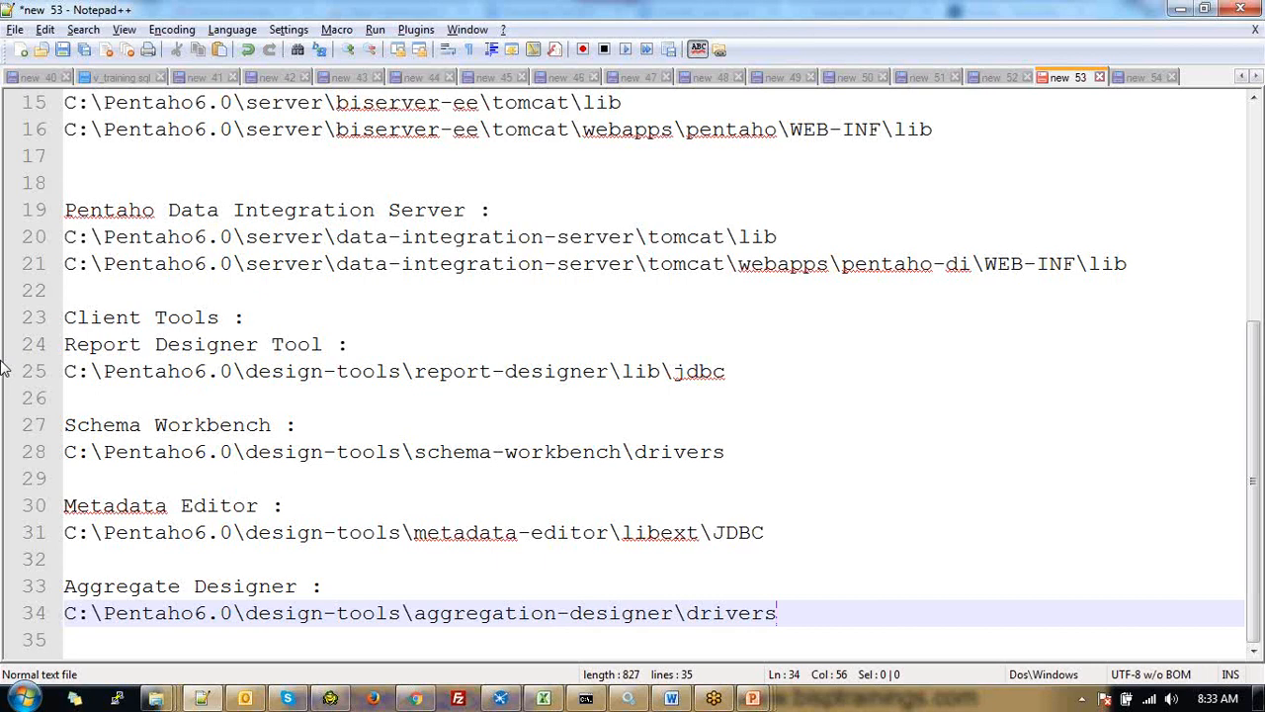
key("Return")
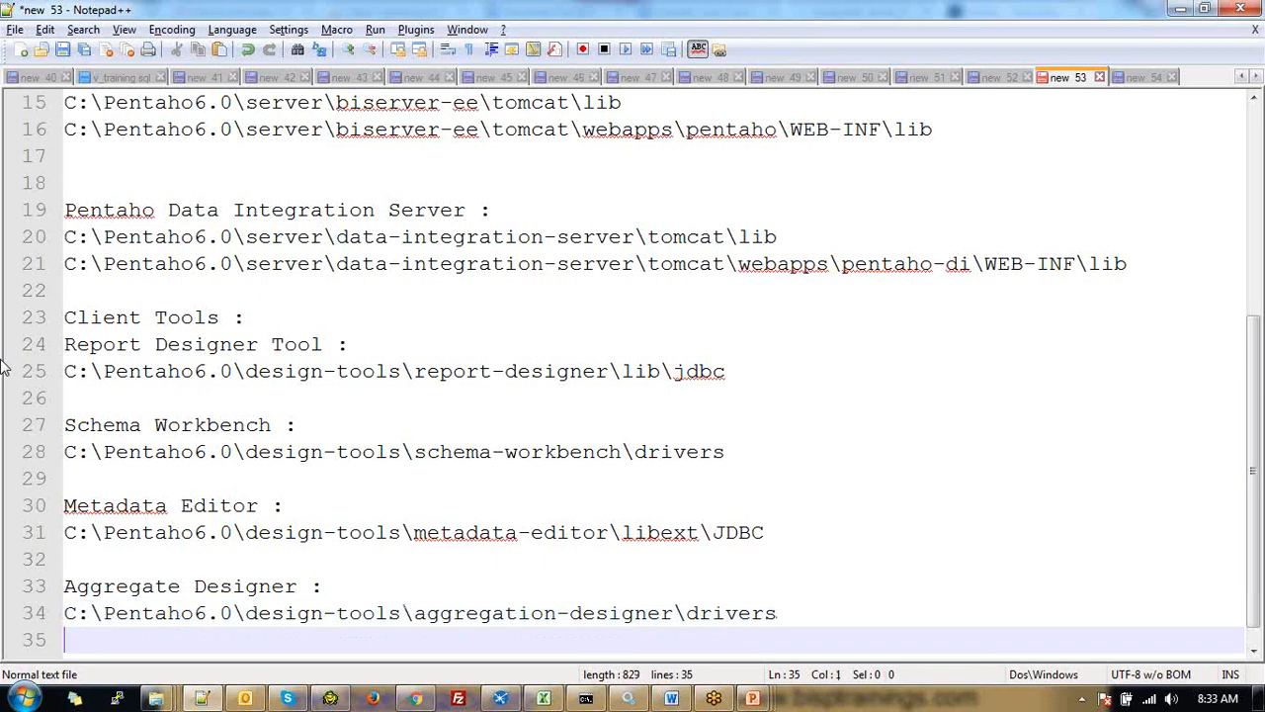
key("Return")
Paste the MySQL connector jar into C:\Pentaho6.0\design-tools\data-integration\lib
key("alt+Tab")
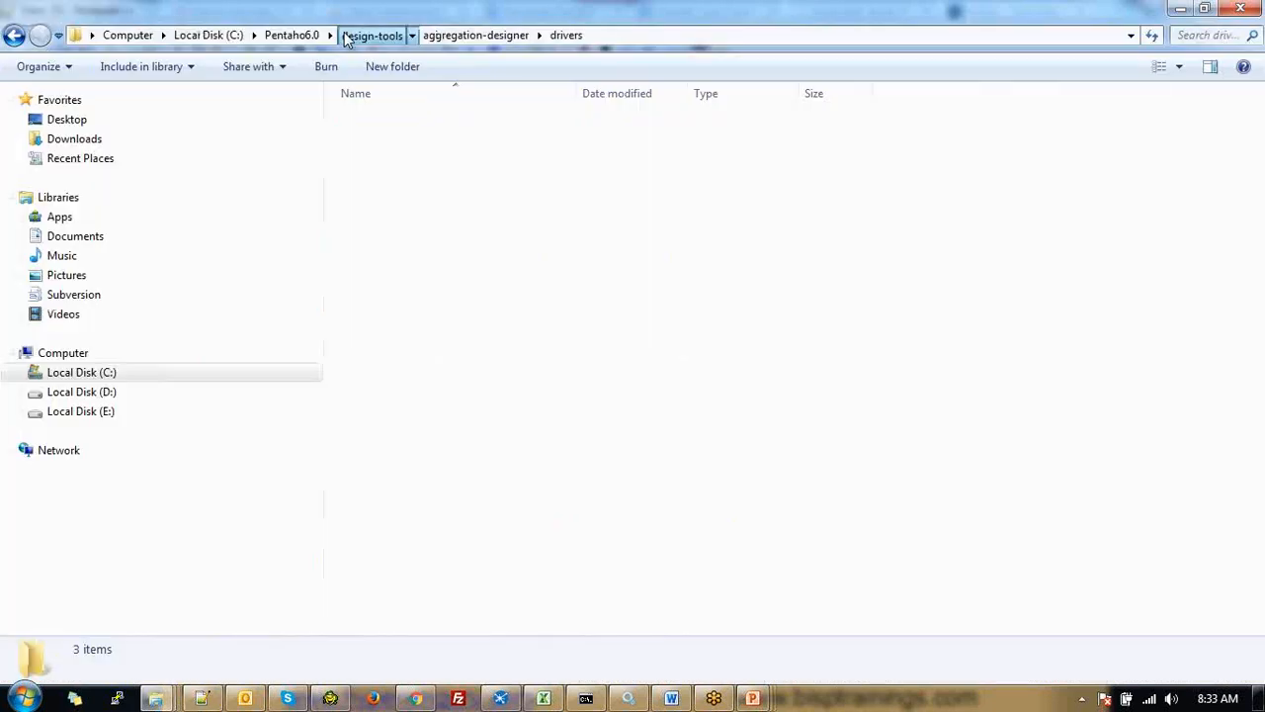
left_click(368, 35)
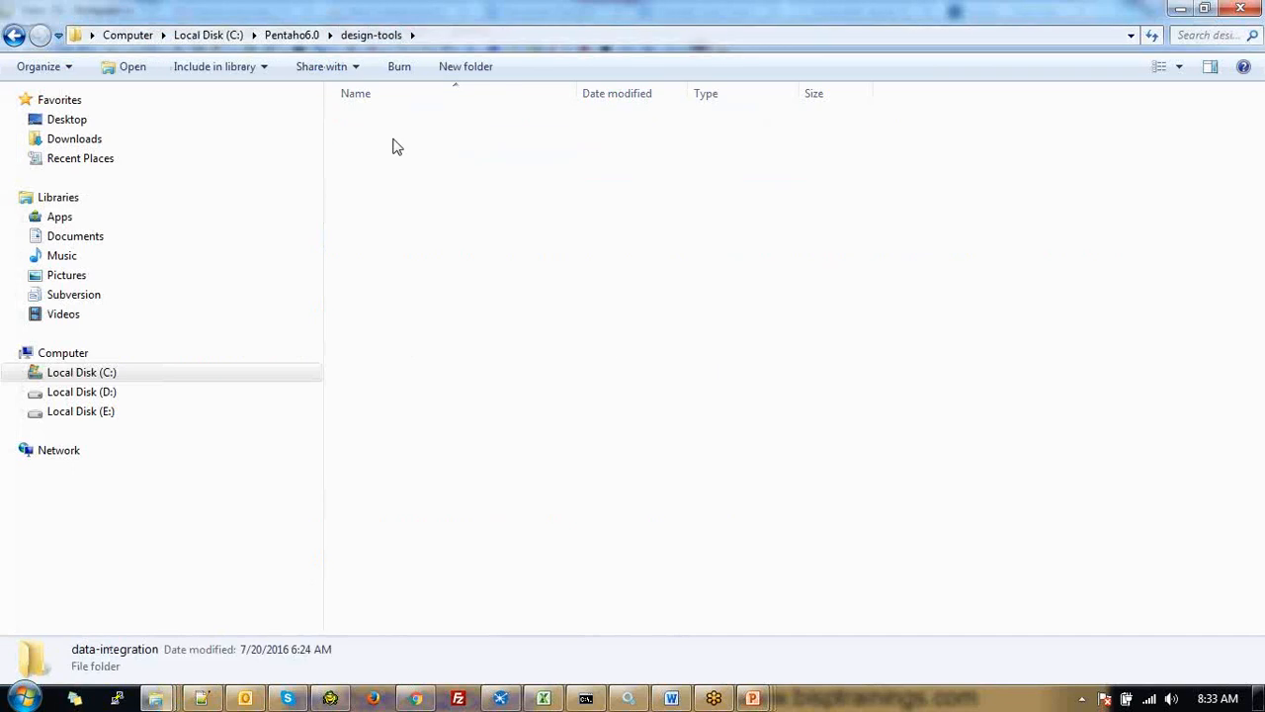
double_click(392, 146)
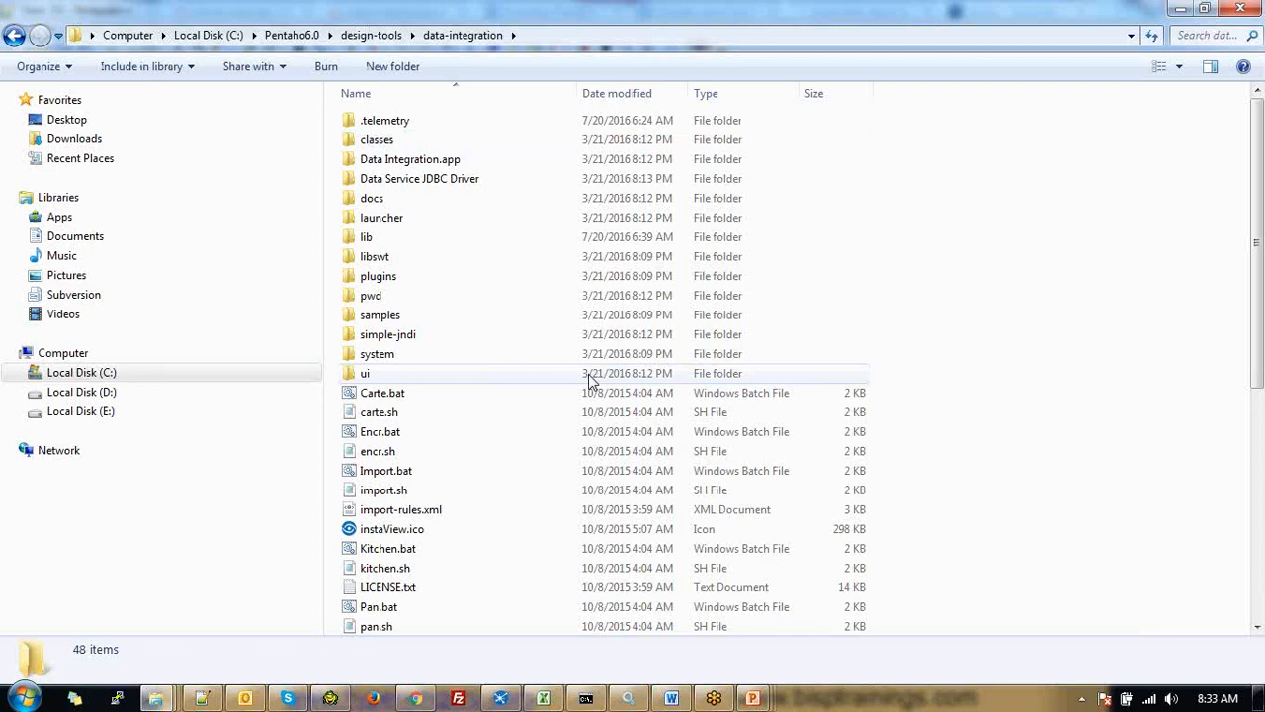
double_click(384, 236)
scroll(947, 392, "down", 3)
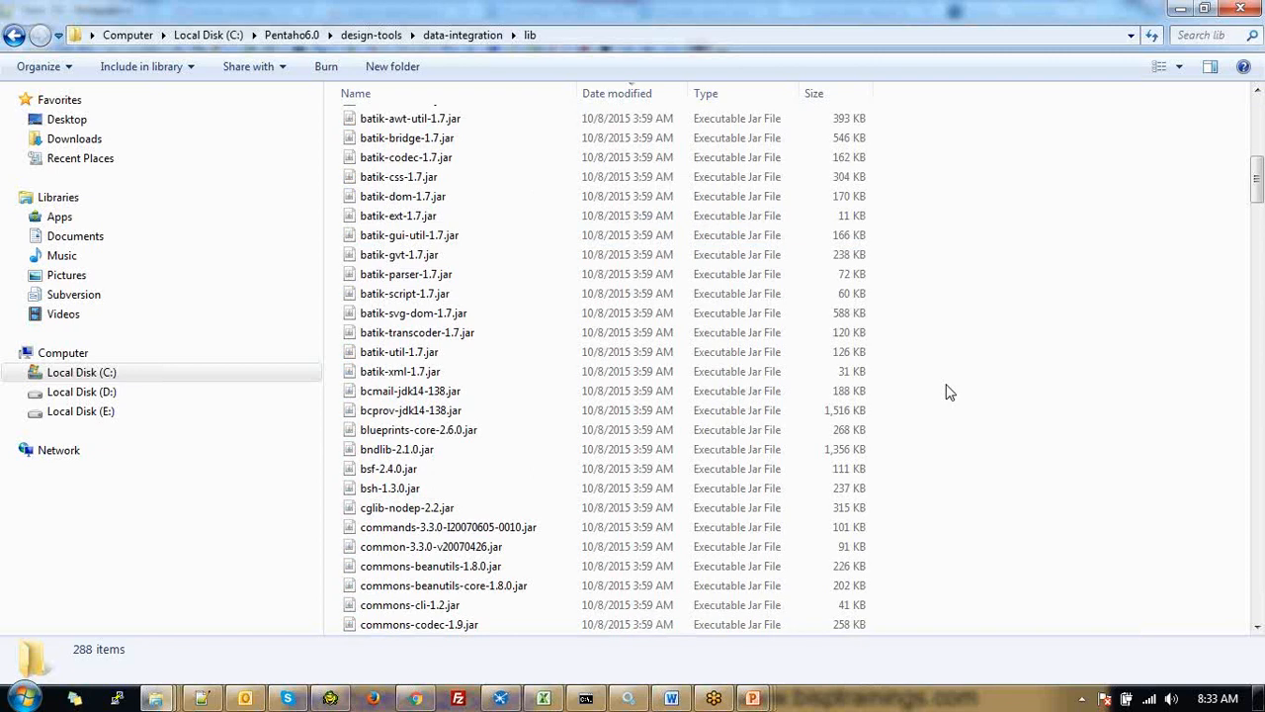
key("ctrl+v")
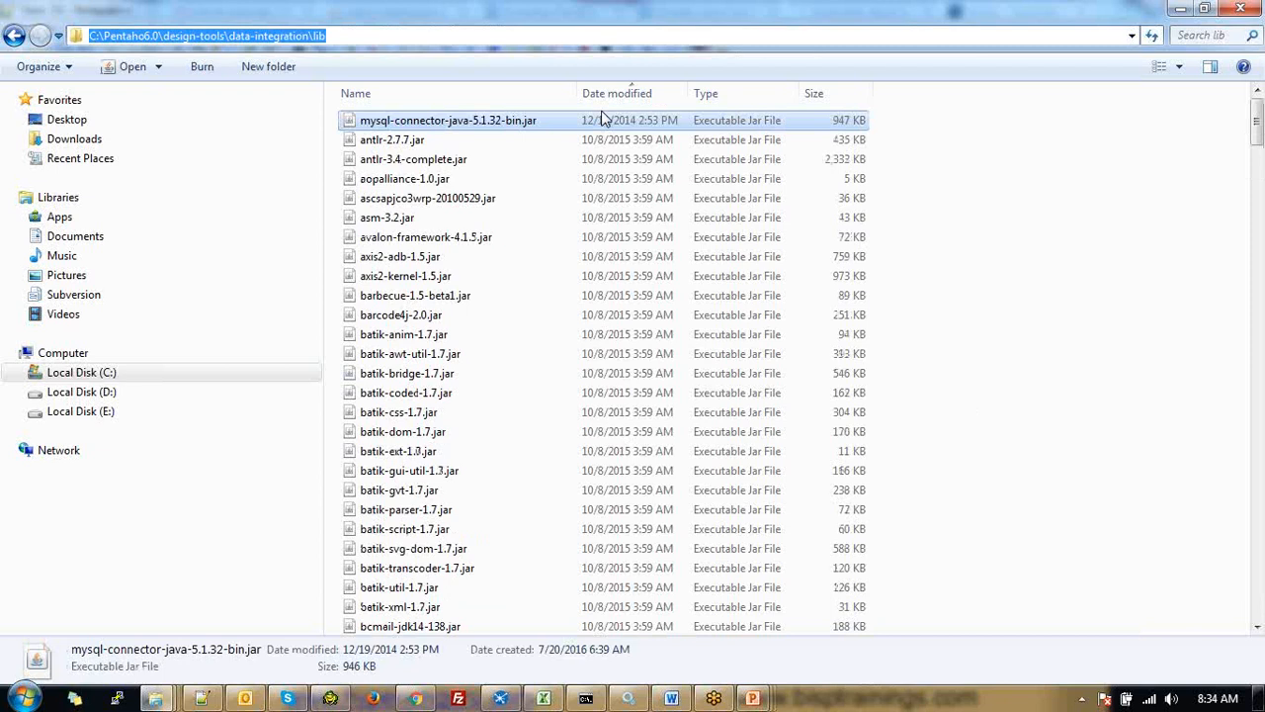
Add a 'Data Integration :' heading with C:\Pentaho6.0\design-tools\data-integration\lib beneath it
key("alt+Tab")
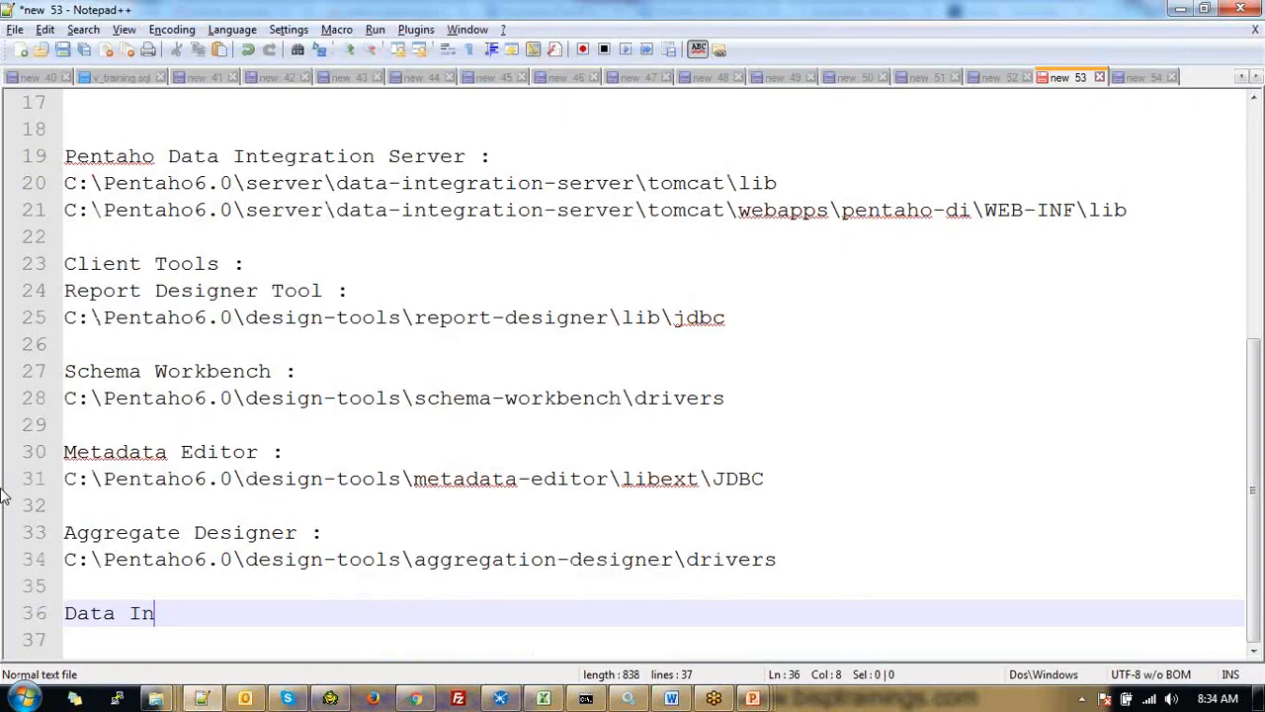
type("tegration :")
key("Return")
type("C:\\Pentaho6.0\\design-tools\\data-integration\\lib")
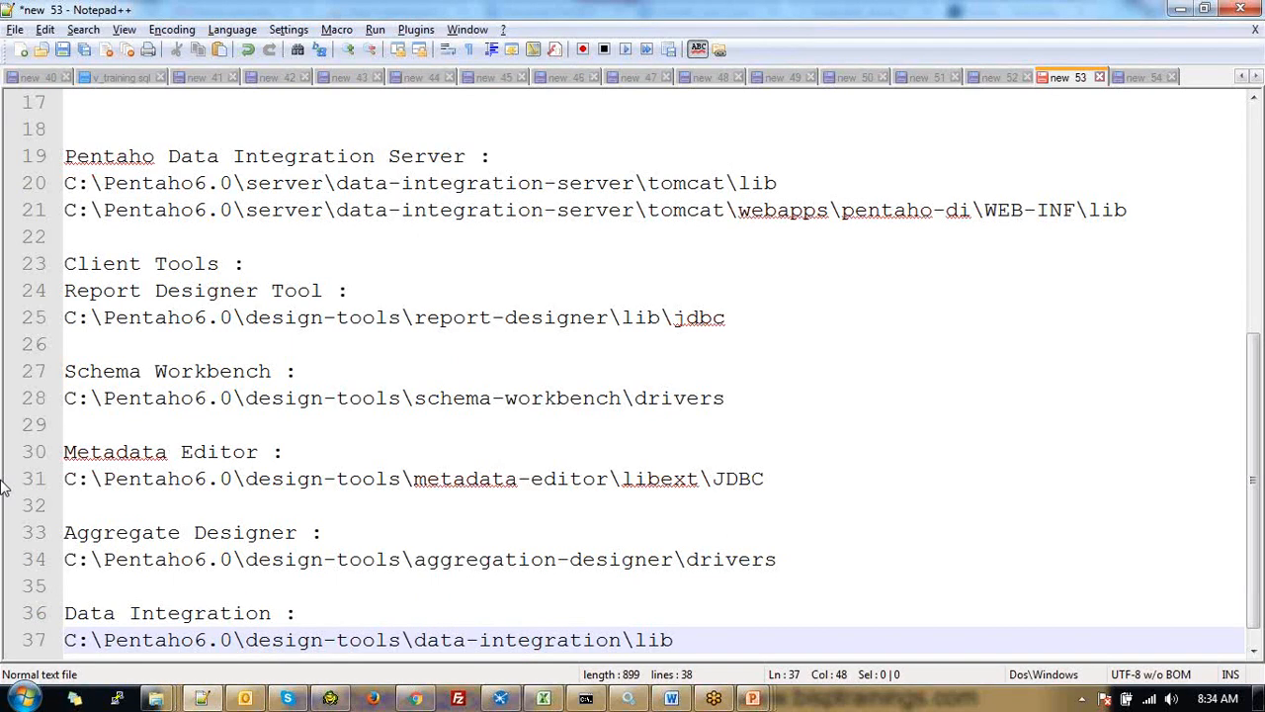
key("Return")
key("Return")
key("Return")
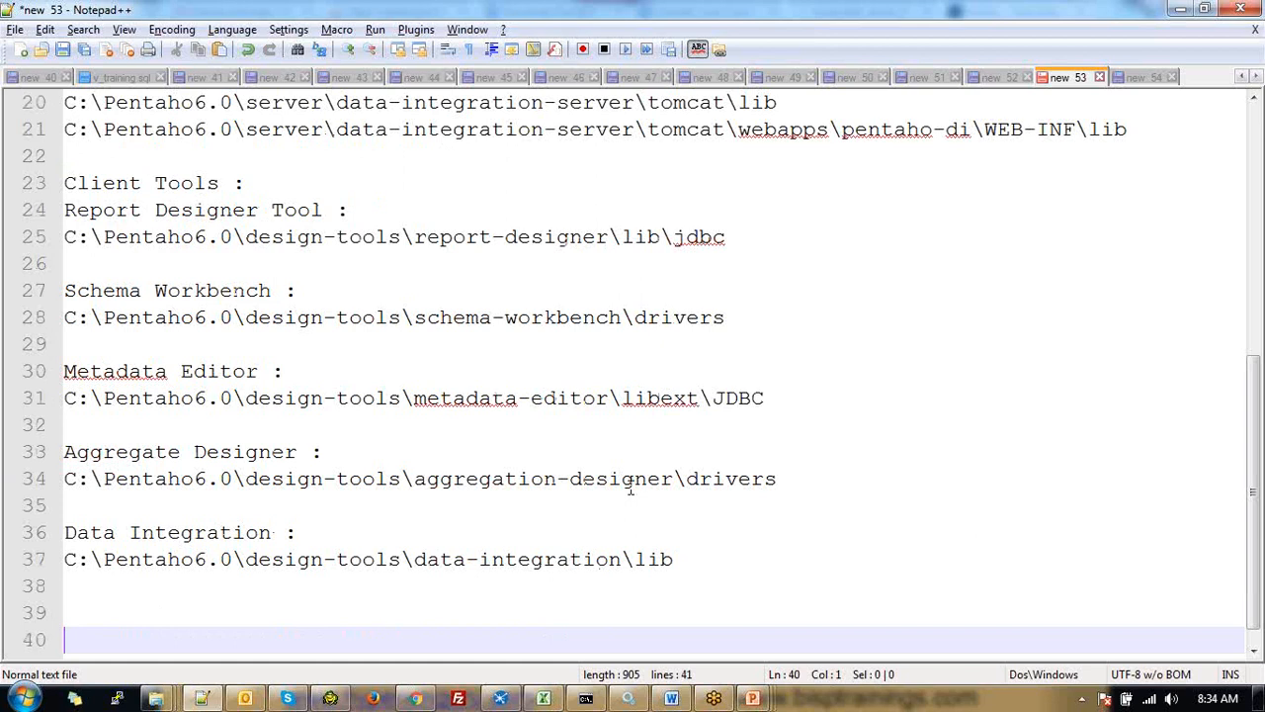
scroll(631, 486, "up", 5)
left_click_drag(142, 129, 64, 129)
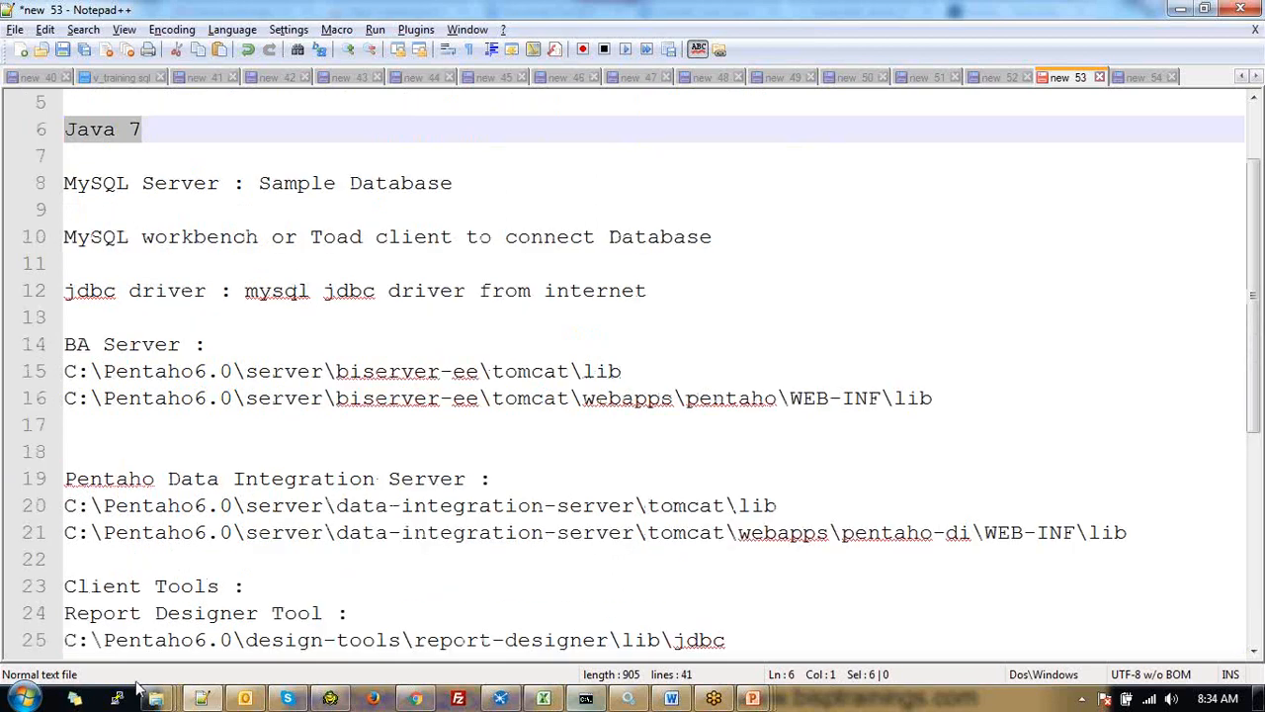
Run java -version in a new Command Prompt to confirm Java 1.7.0_79, docked left
left_click(25, 697)
left_click(59, 388)
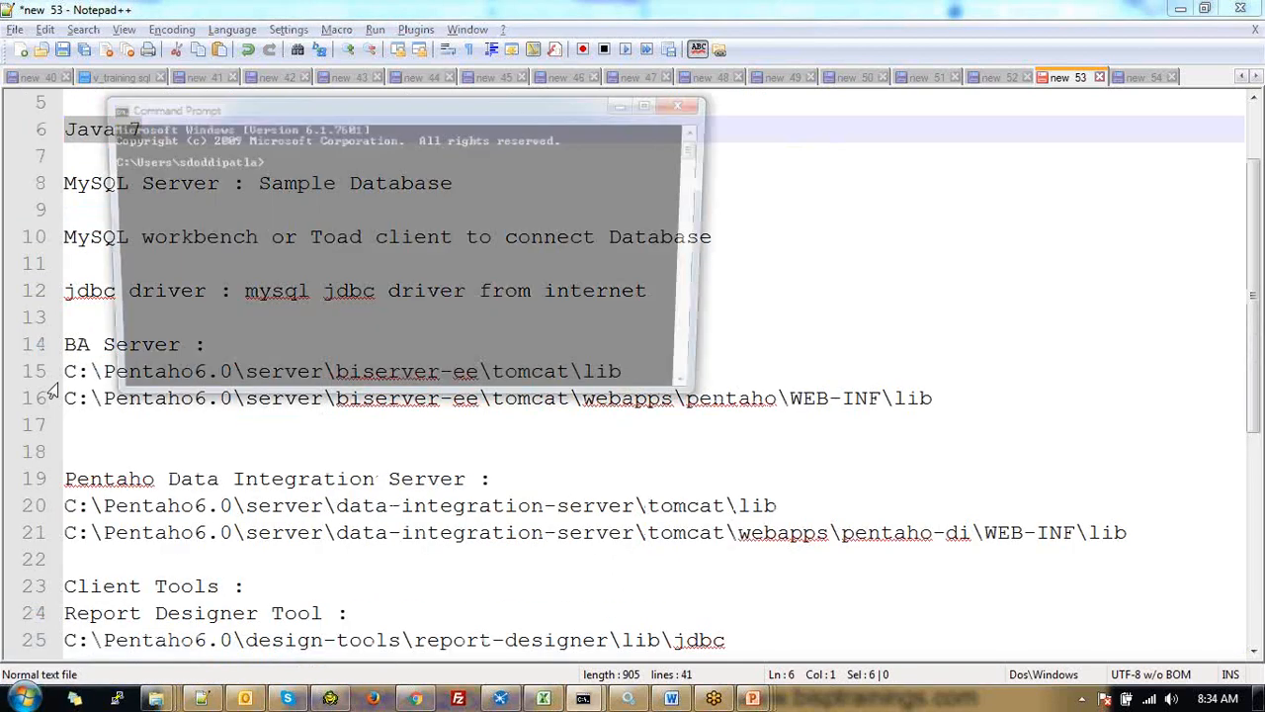
type("java ")
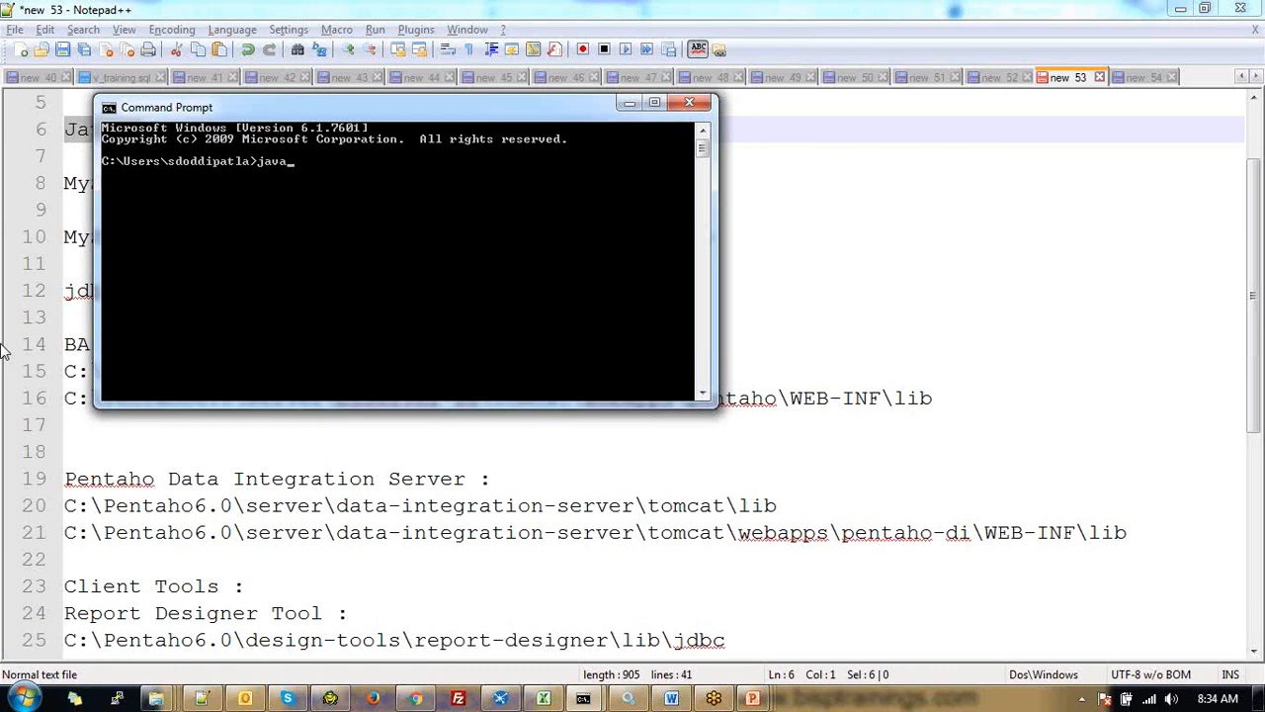
type("-version")
key("Return")
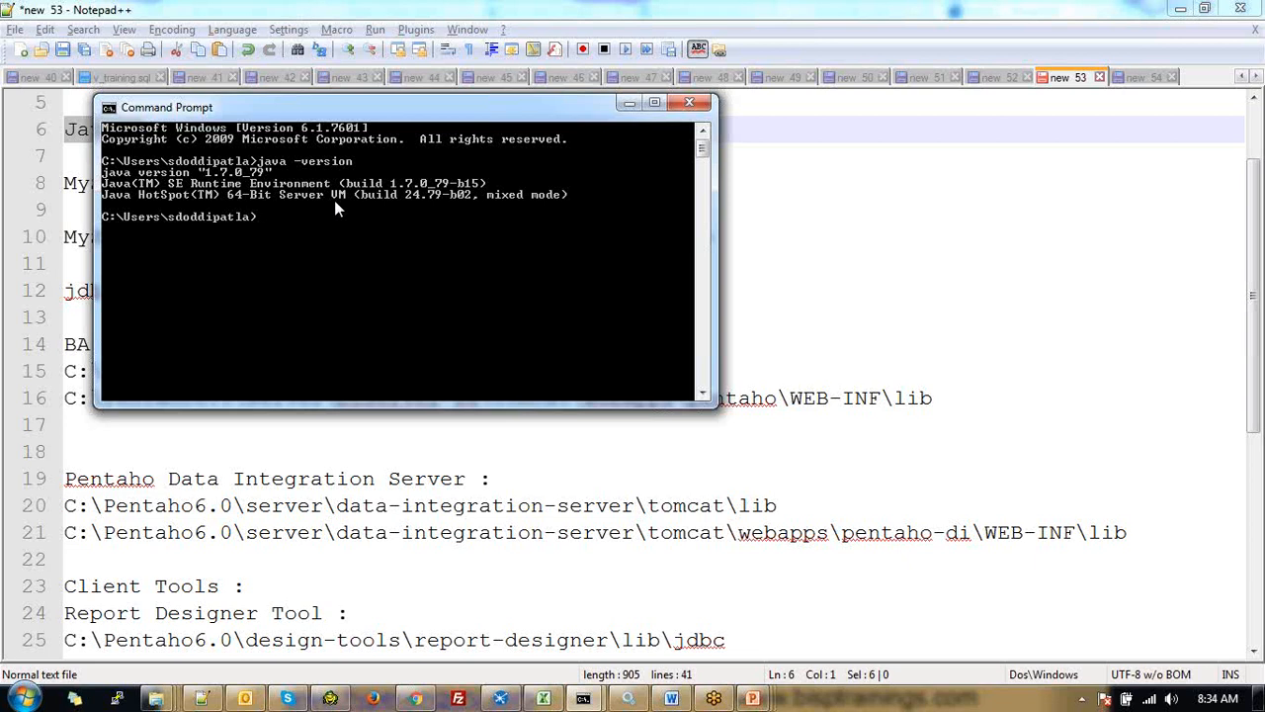
key("super+Left")
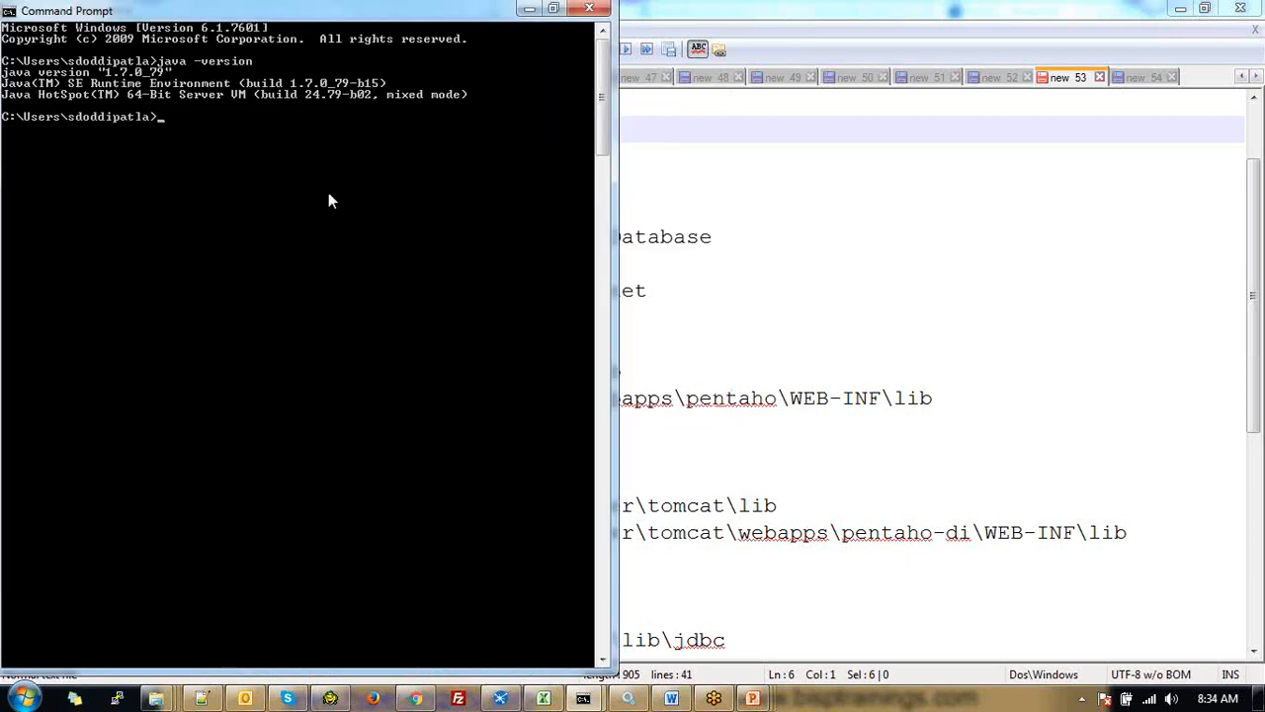
Open Computer's system properties from the Start menu, then close the window
left_click(24, 698)
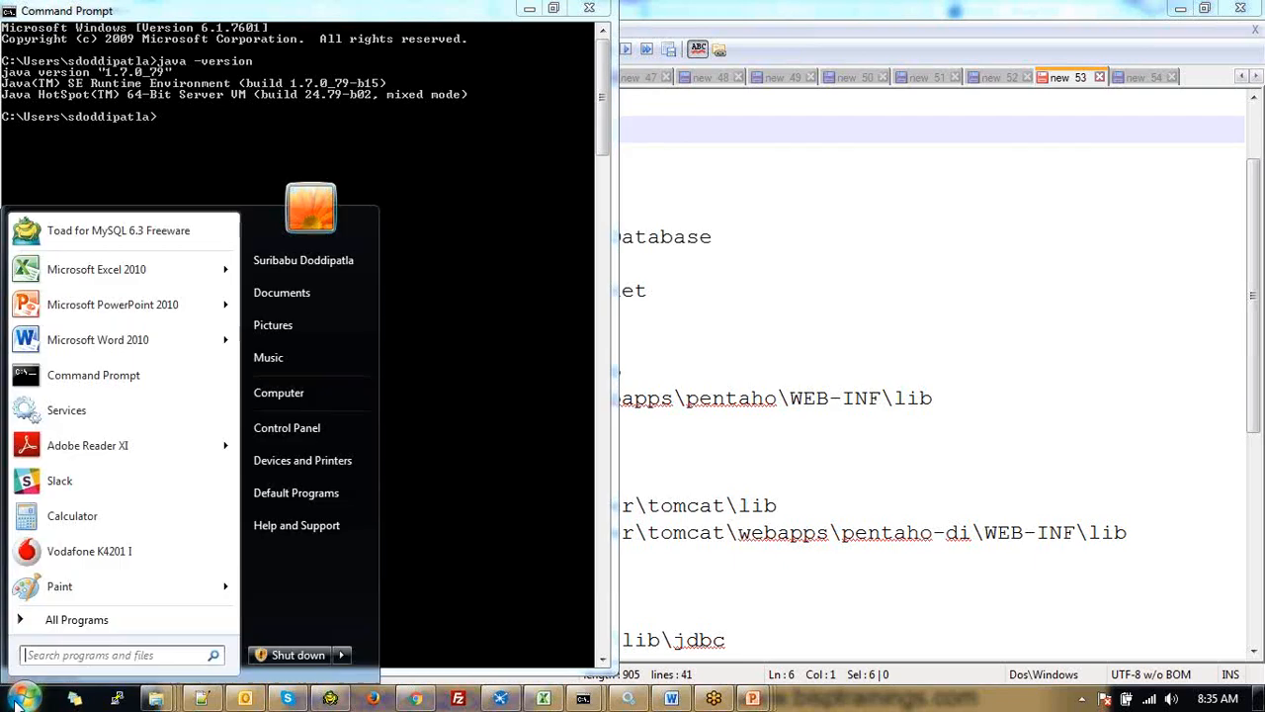
right_click(293, 399)
left_click(349, 609)
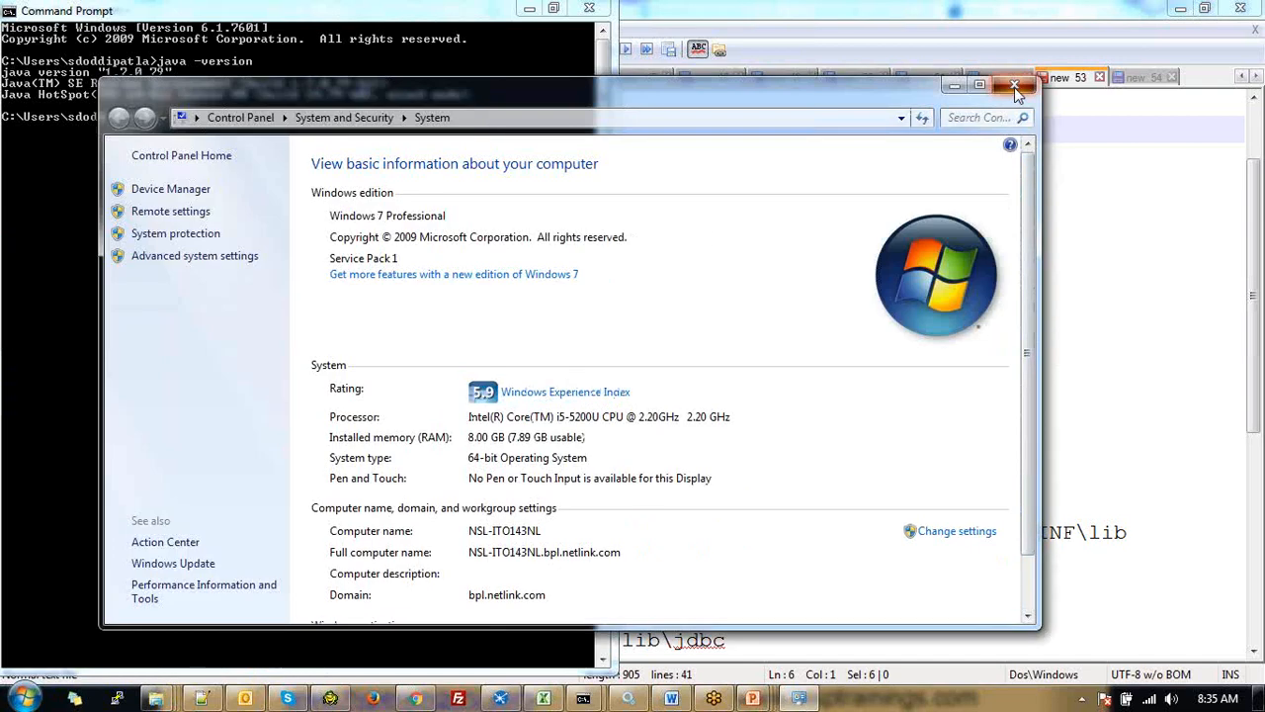
left_click(1014, 87)
Reopen the System page maximized to confirm 64-bit Windows 7 Professional, then return to the notes
key("super")
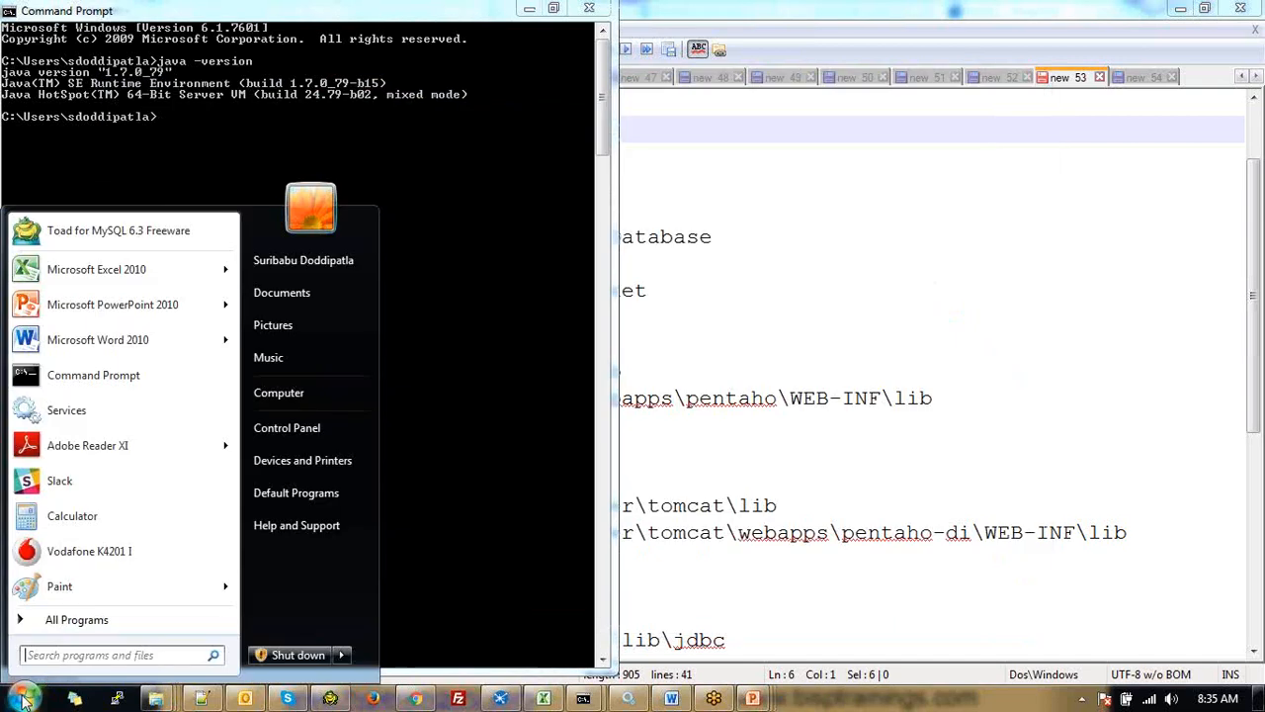
right_click(296, 401)
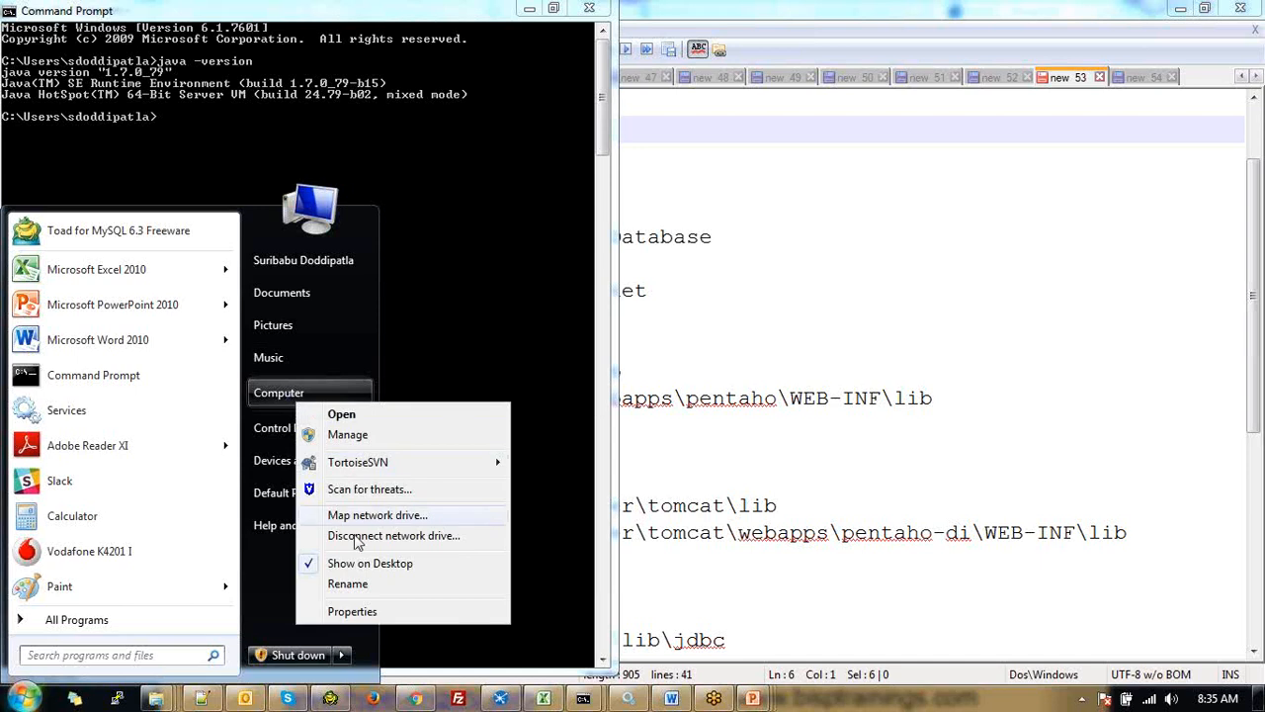
left_click(353, 612)
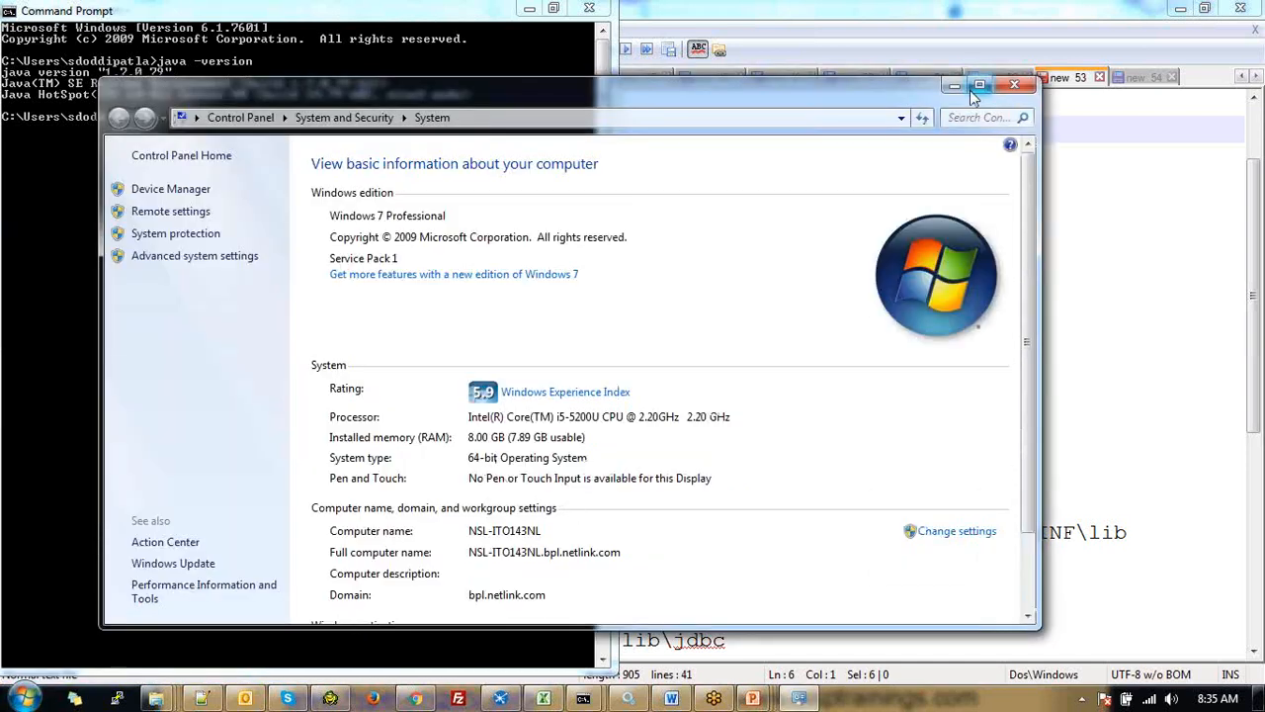
left_click(978, 88)
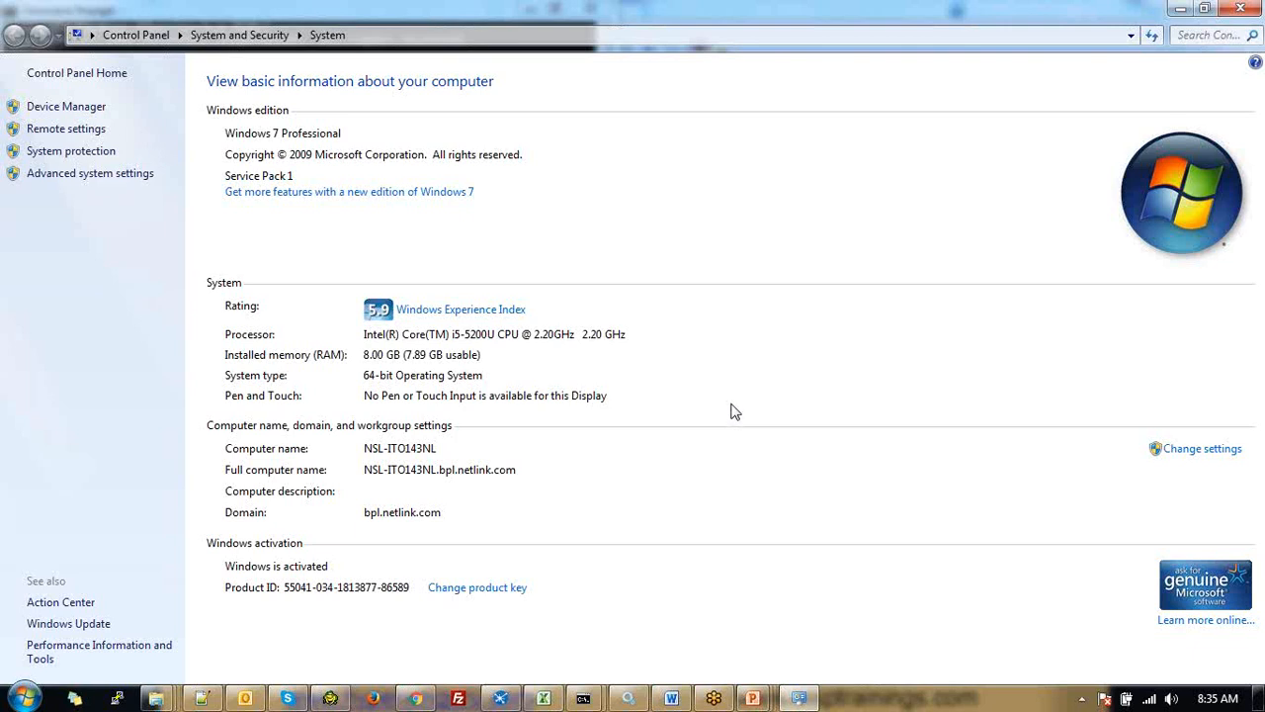
left_click(1232, 12)
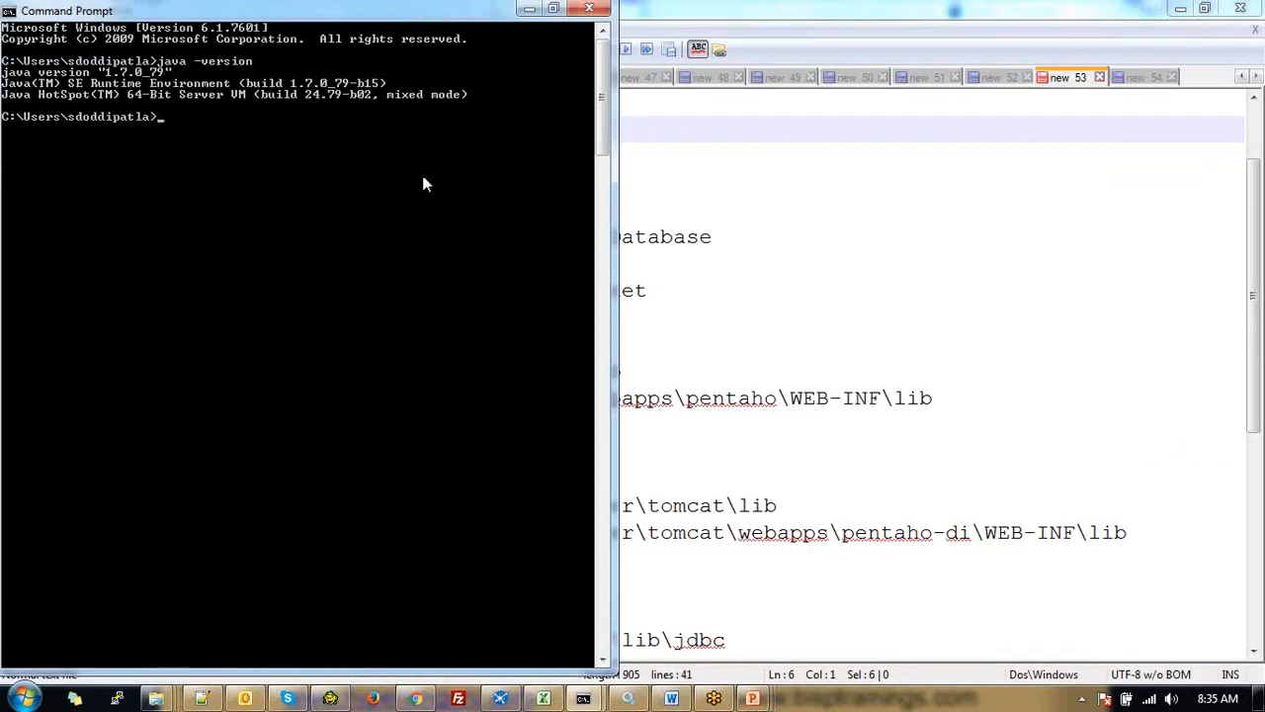
key("alt+Tab")
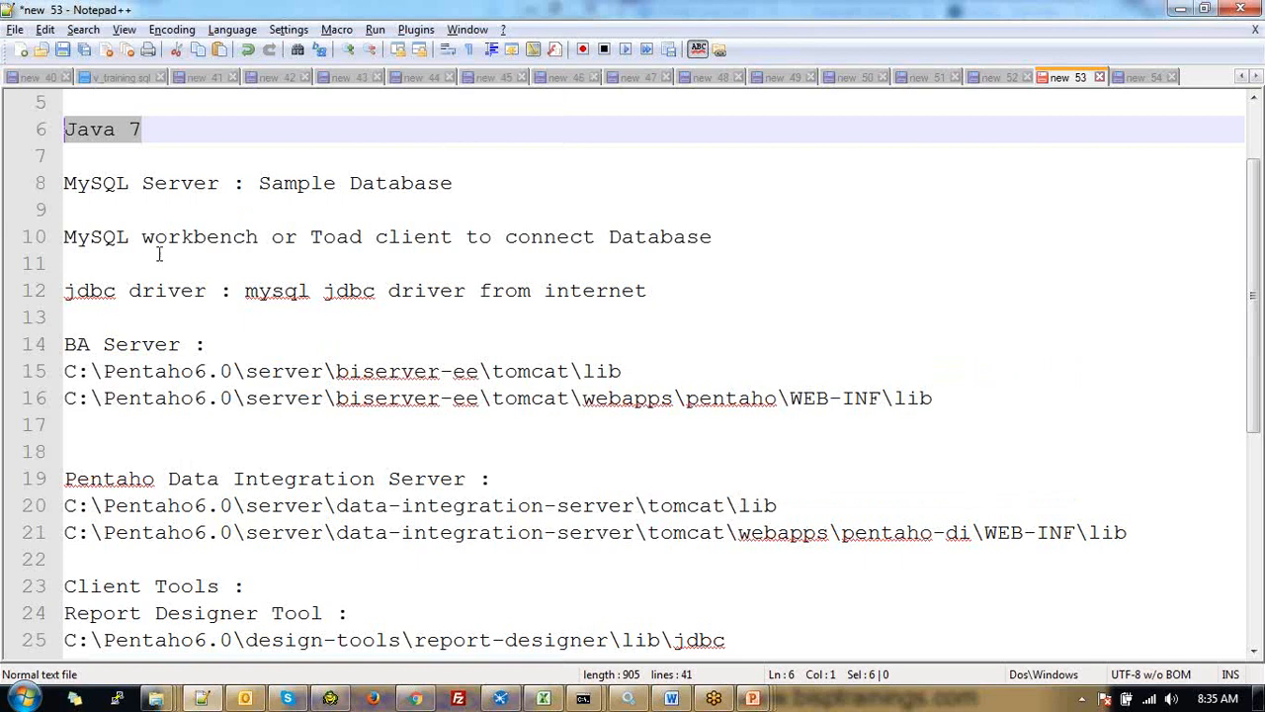
Insert blank lines after line 12 and type 'Pentaho BA Suite 6.0' on its own line
scroll(140, 314, "down", 1)
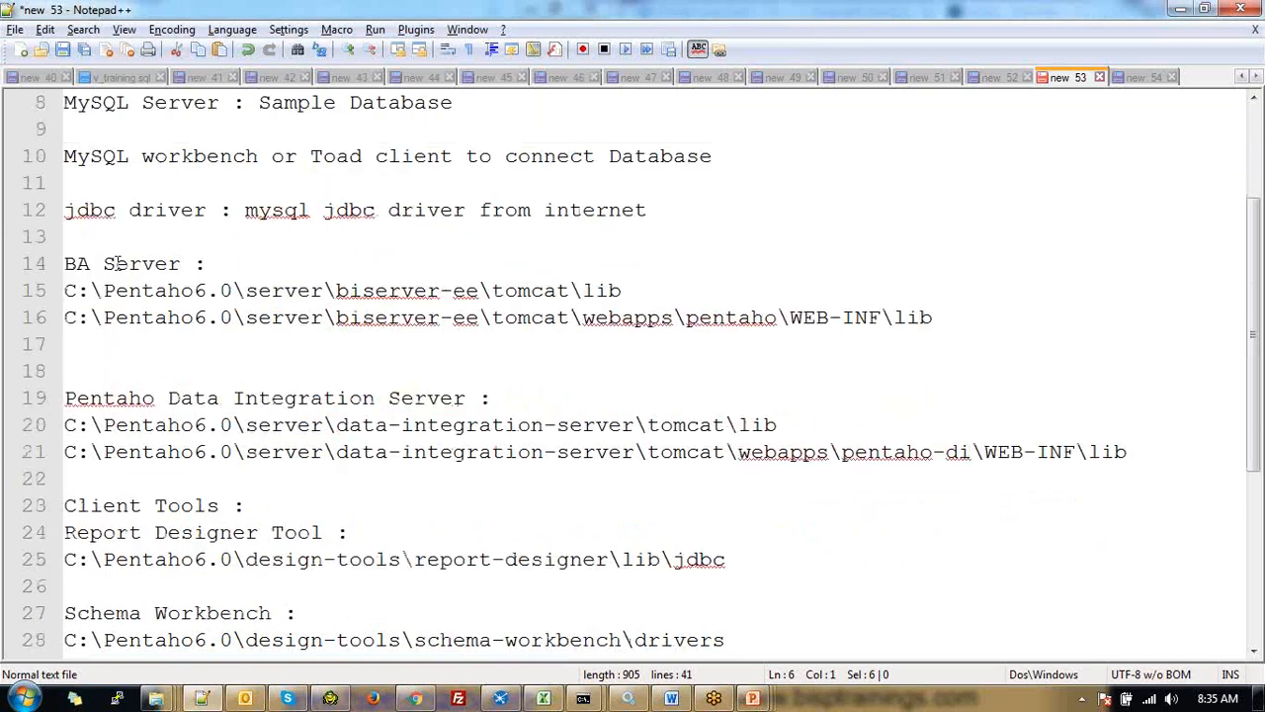
left_click(103, 237)
key("Return")
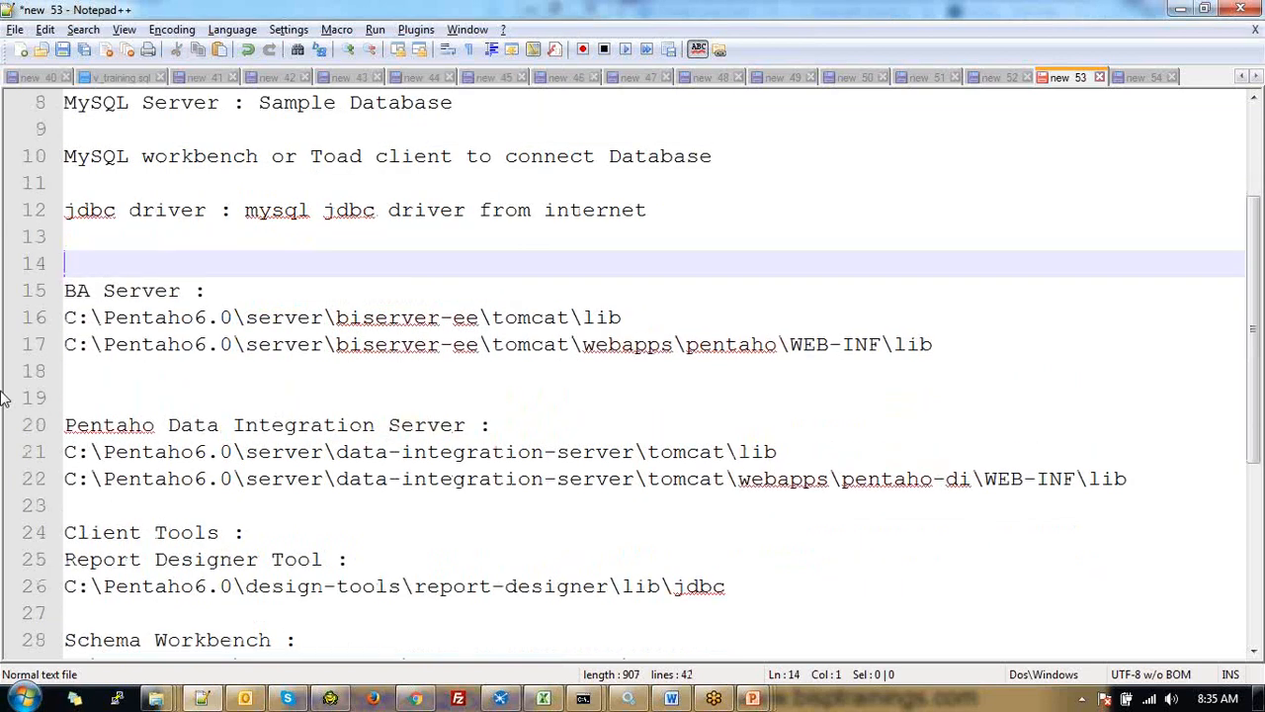
key("Return")
key("Up")
type("Pentaho B")
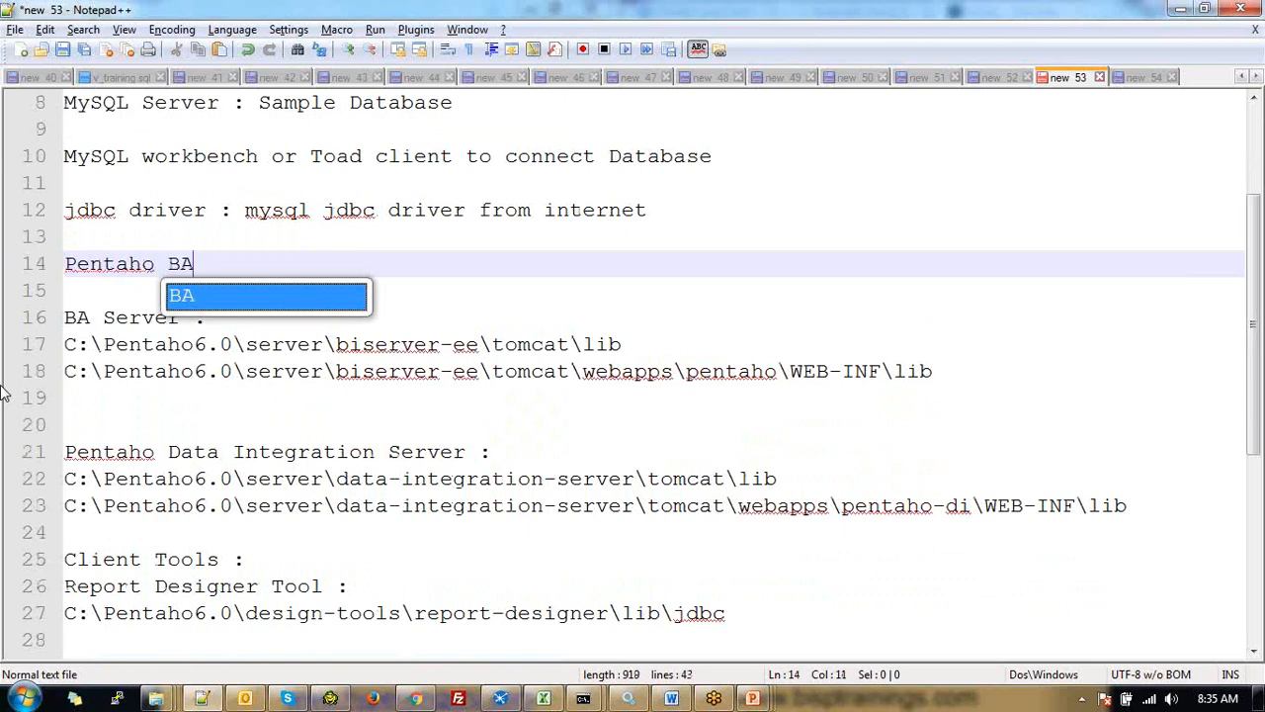
type("S")
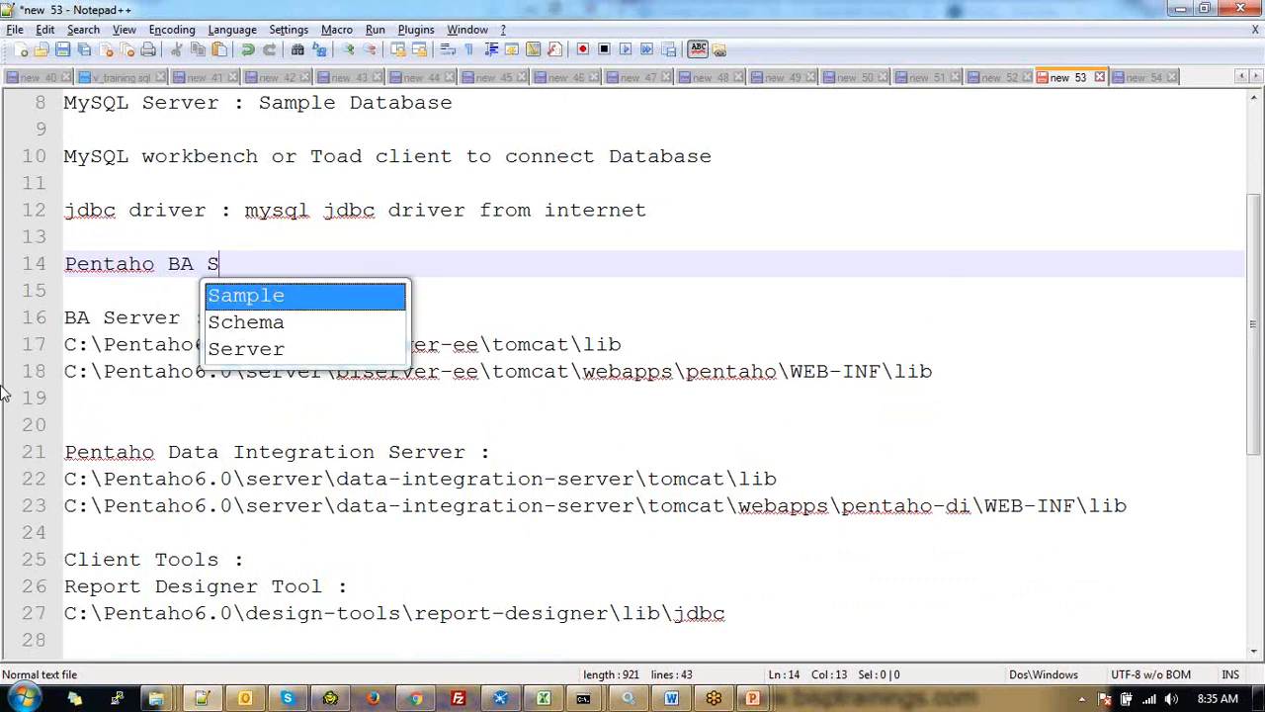
type("u")
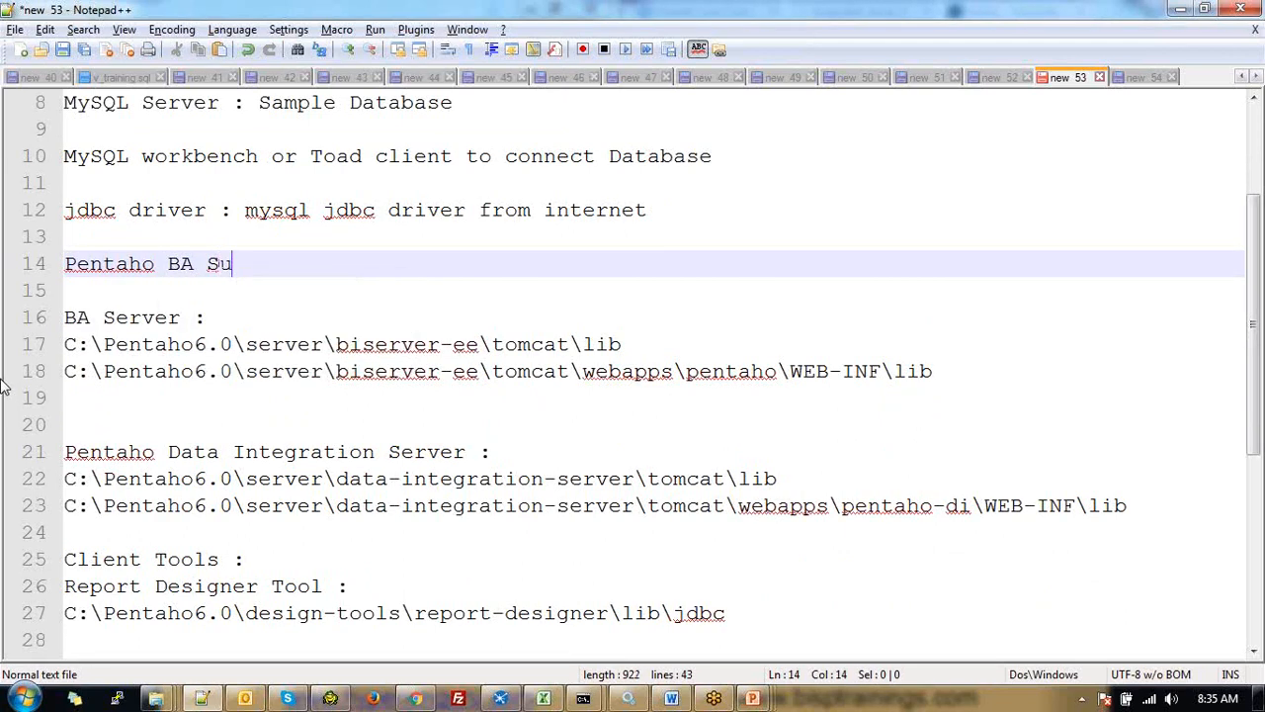
type("ite 6.0")
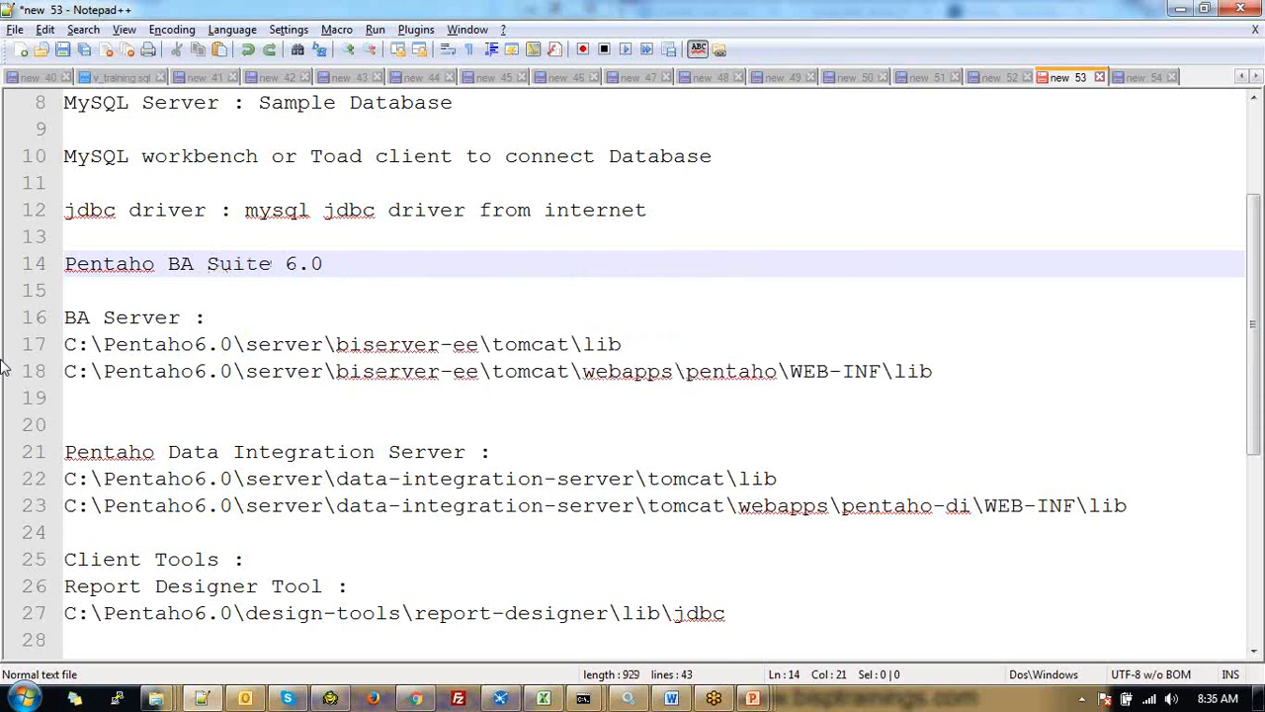
key("Return")
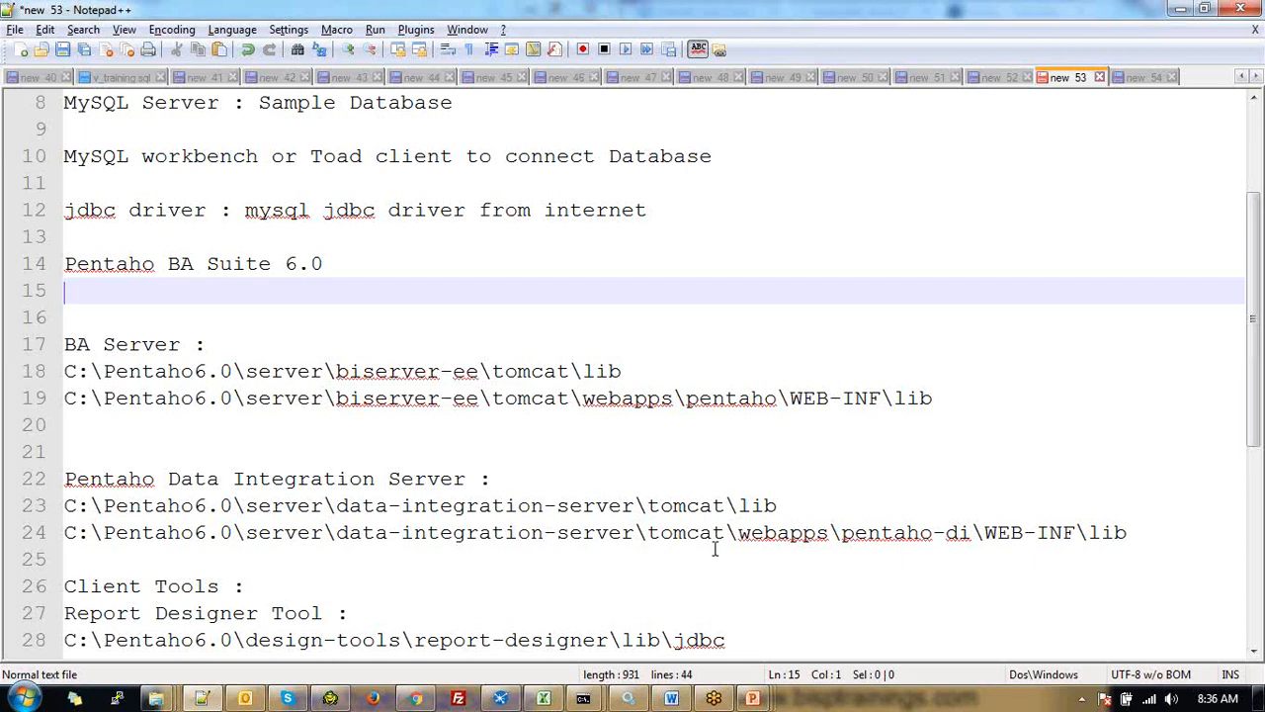
Check the new line's placement among lines 13–16, then open the Start menu
left_click(327, 259)
key("shift+Up")
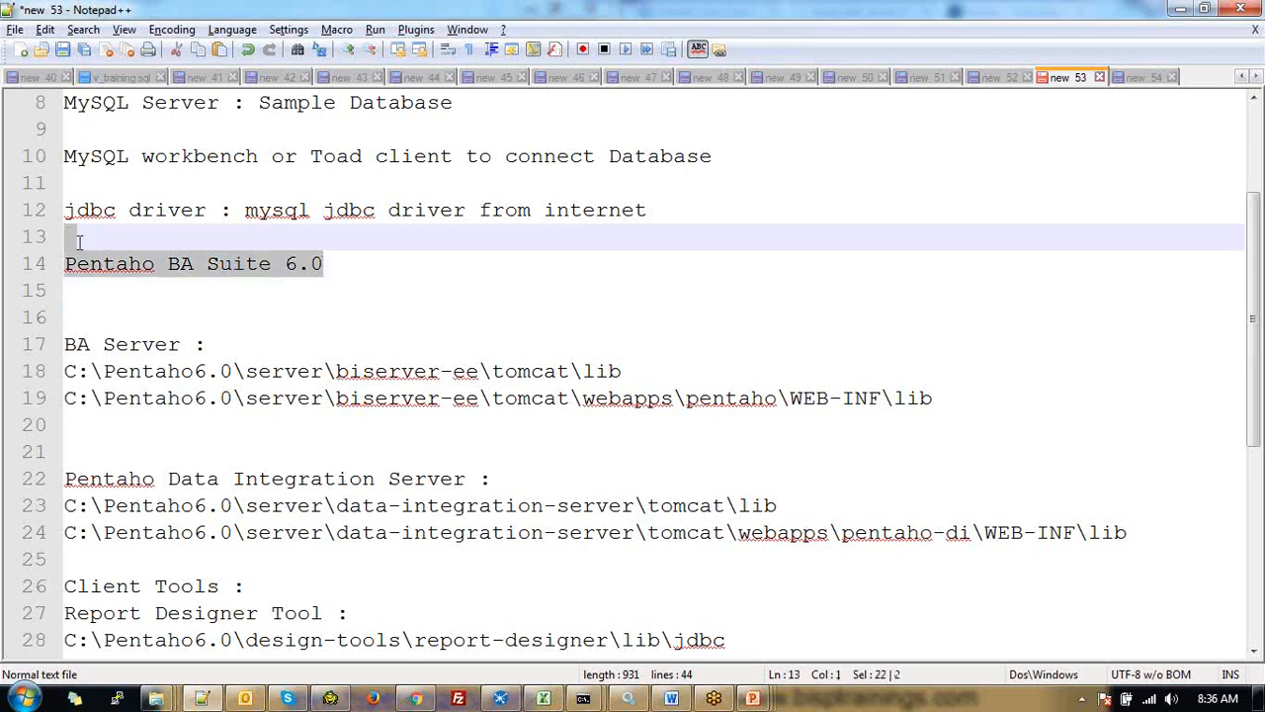
left_click(346, 289)
left_click(175, 314)
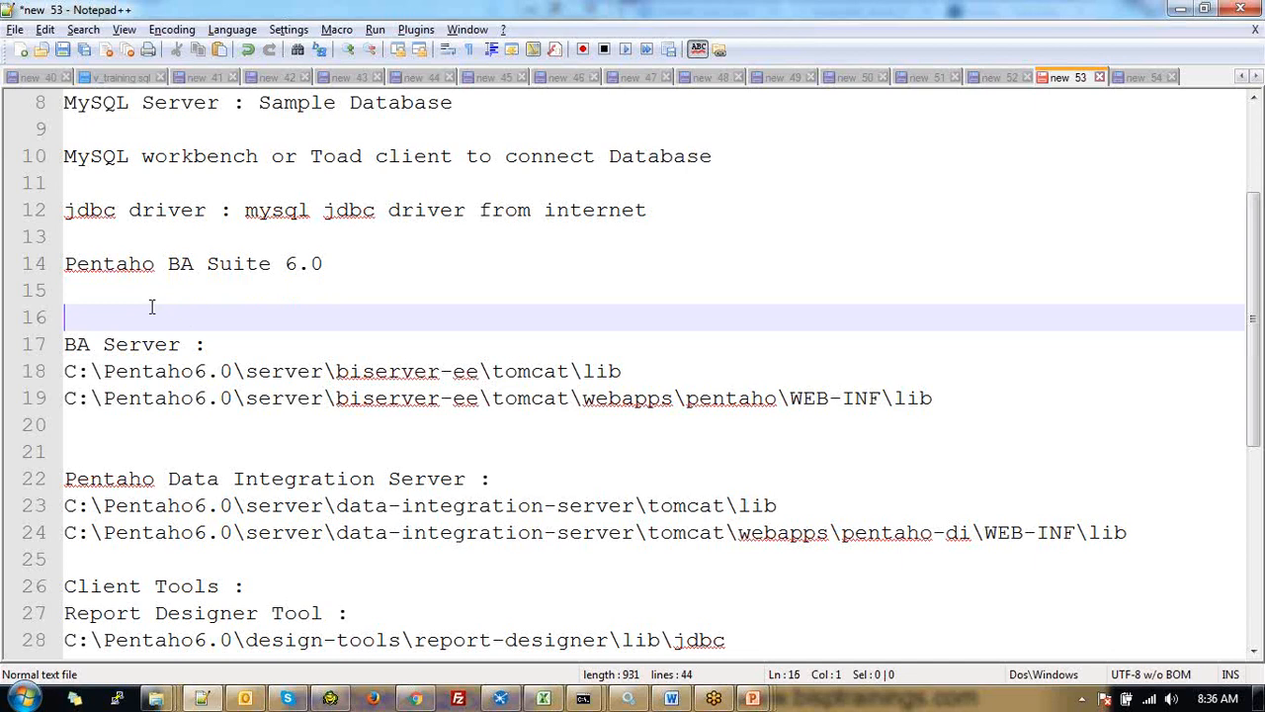
left_click(399, 251)
double_click(318, 255)
left_click(249, 324)
left_click(350, 289)
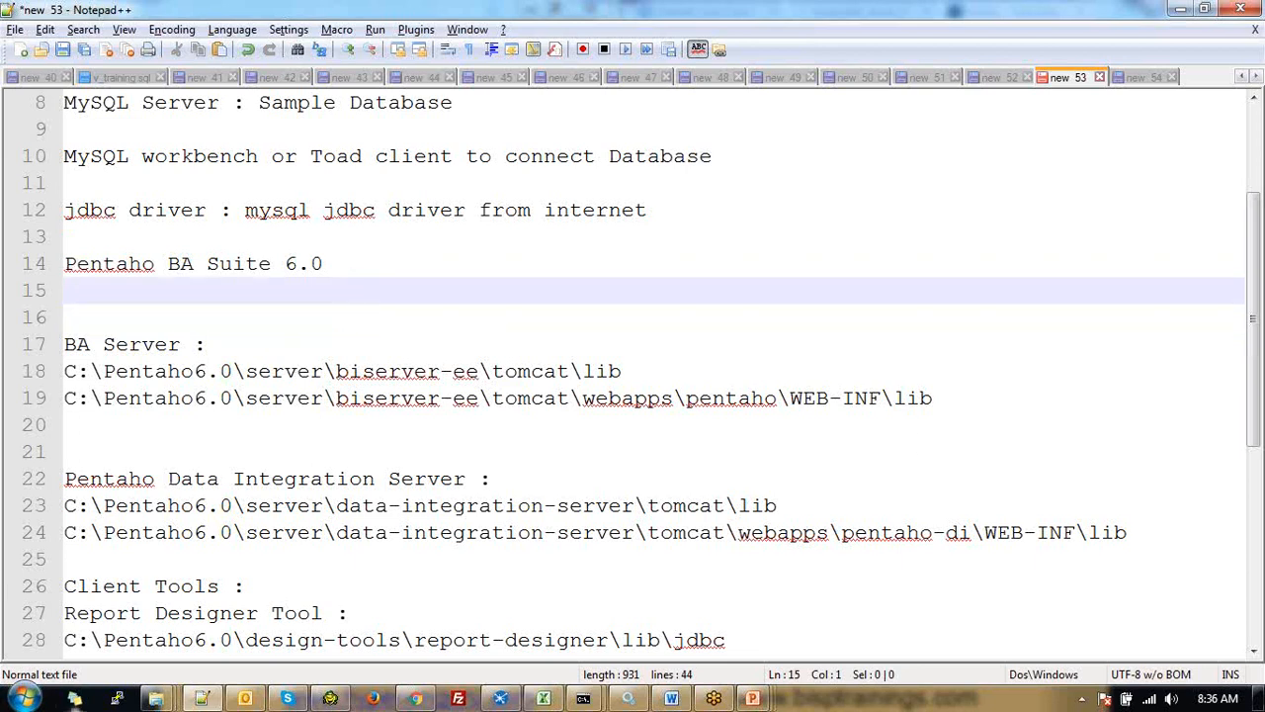
left_click(24, 698)
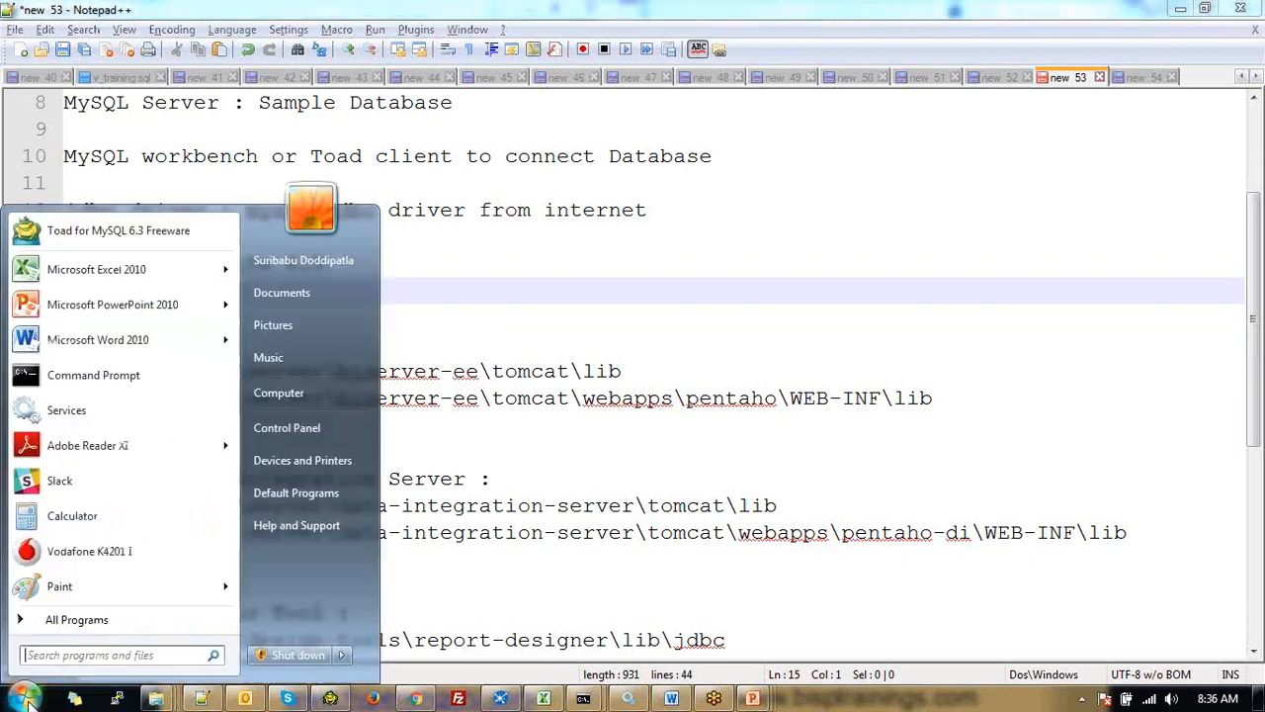
Launch Services, find the Pentaho entries and open the Pentaho BA Server-1 properties (Started, Manual)
left_click(79, 427)
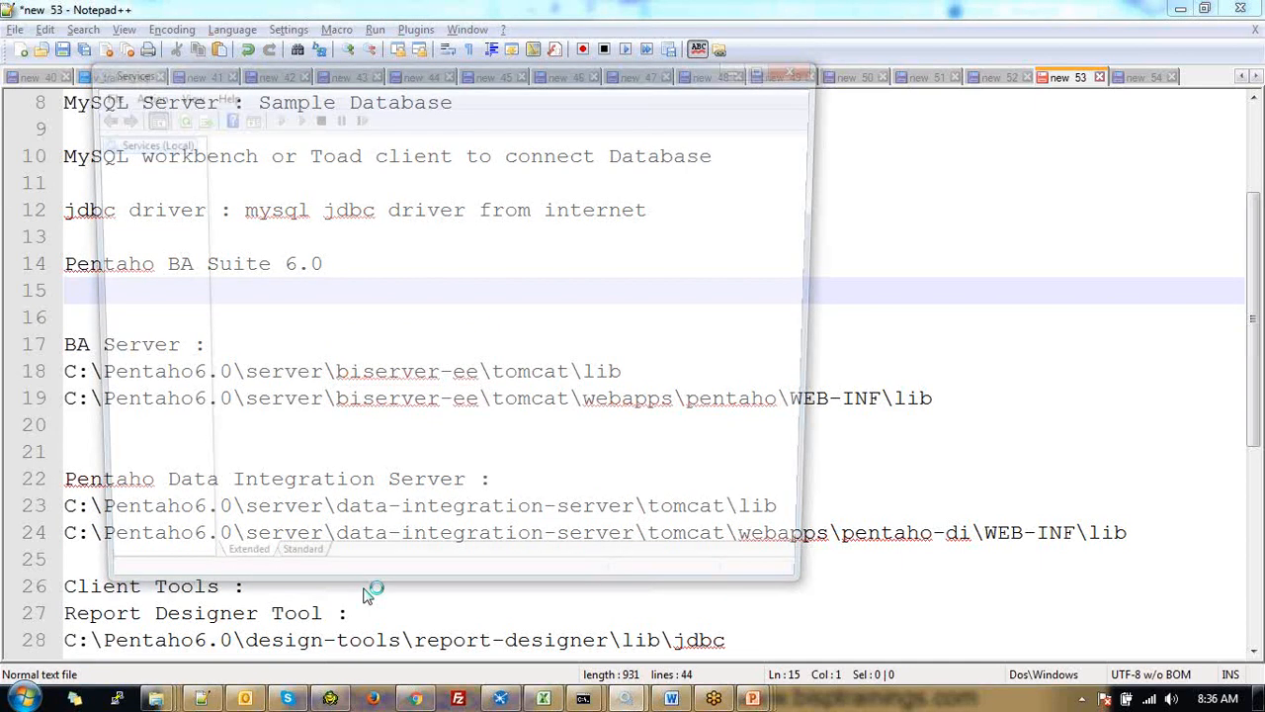
key("p")
key("p")
left_click(619, 286)
left_click(621, 271)
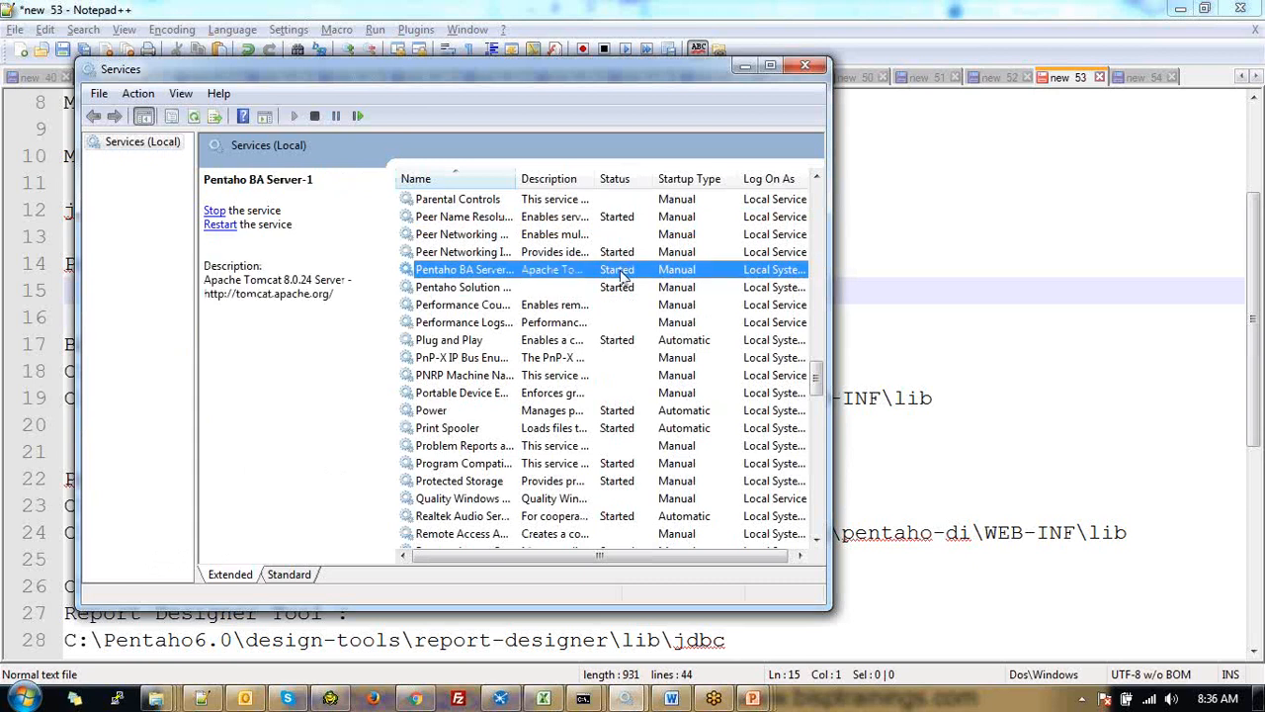
left_click(617, 286)
left_click(635, 271)
left_click(681, 289)
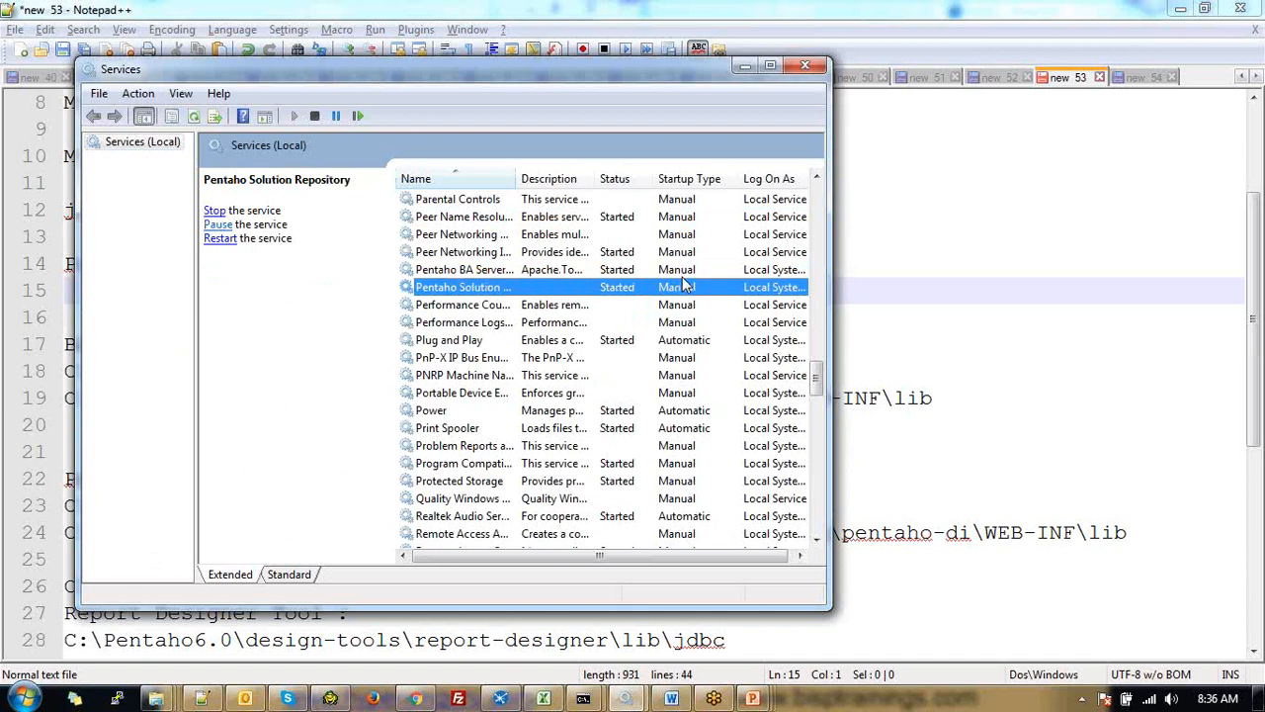
left_click(682, 277)
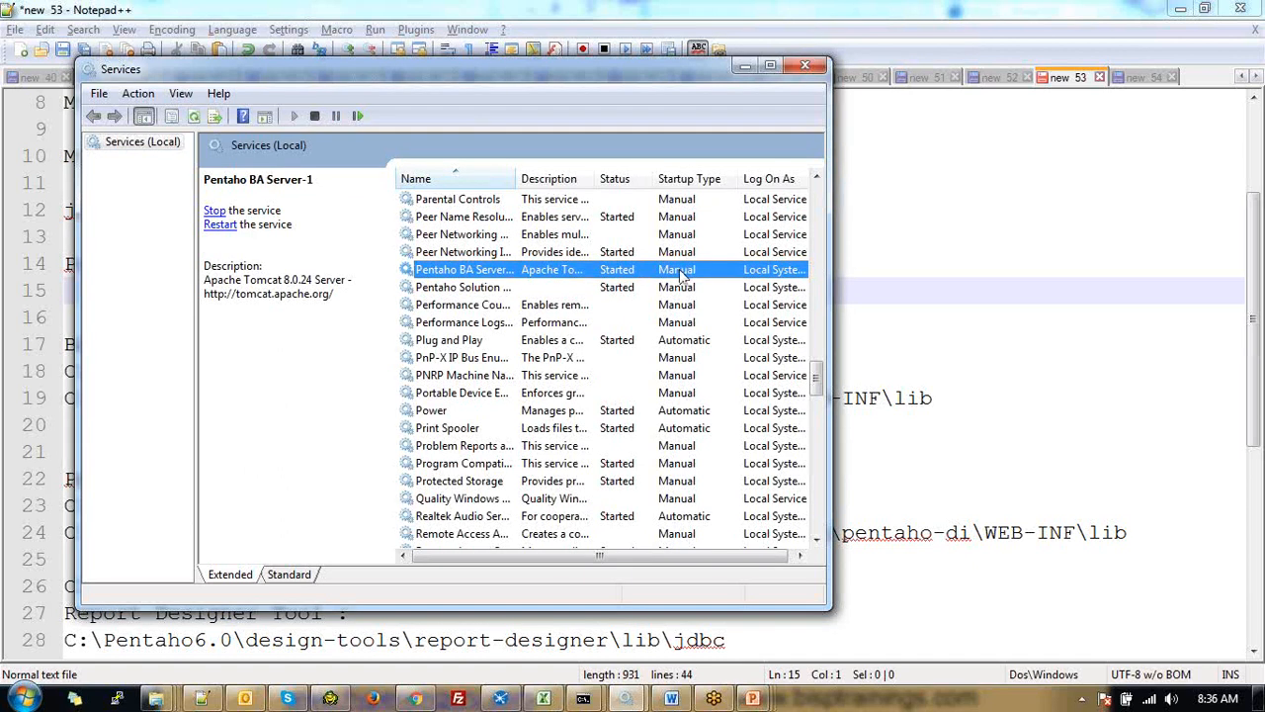
right_click(682, 278)
left_click(728, 444)
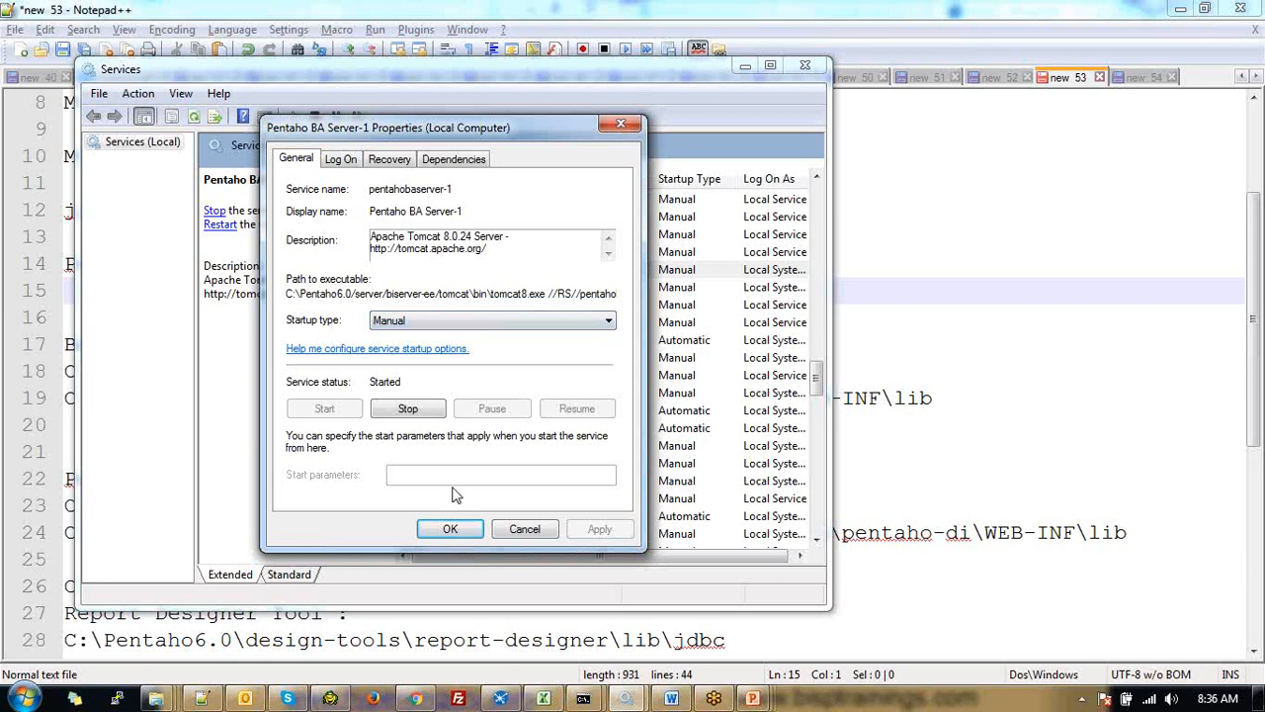
Close the BA Server-1 properties and widen the Name column to show full Pentaho names
left_click(453, 527)
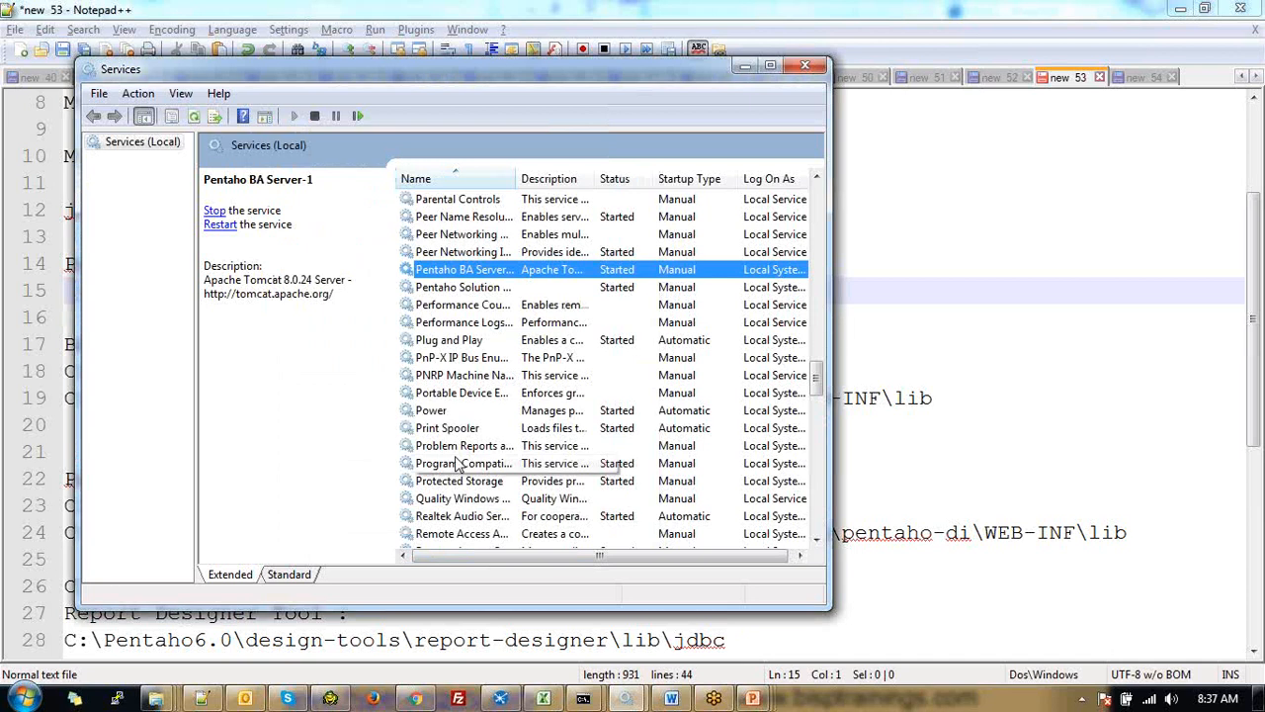
left_click(672, 286)
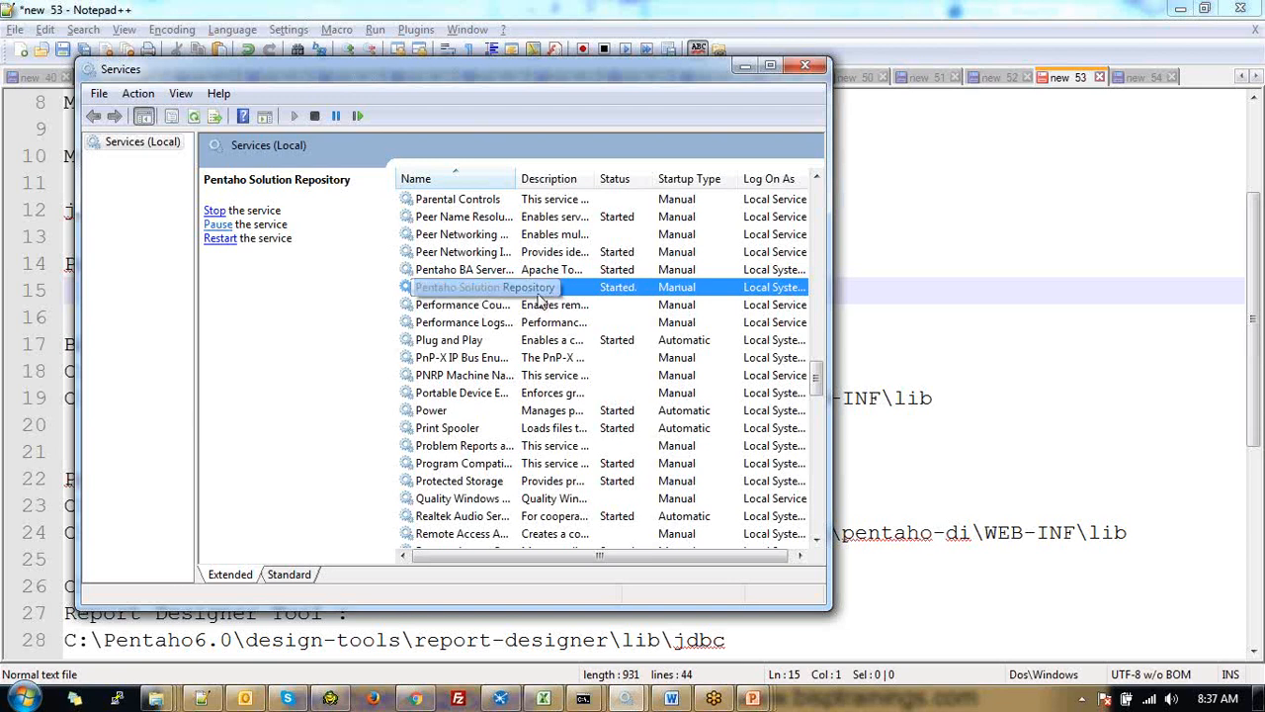
left_click(501, 271)
left_click(498, 292)
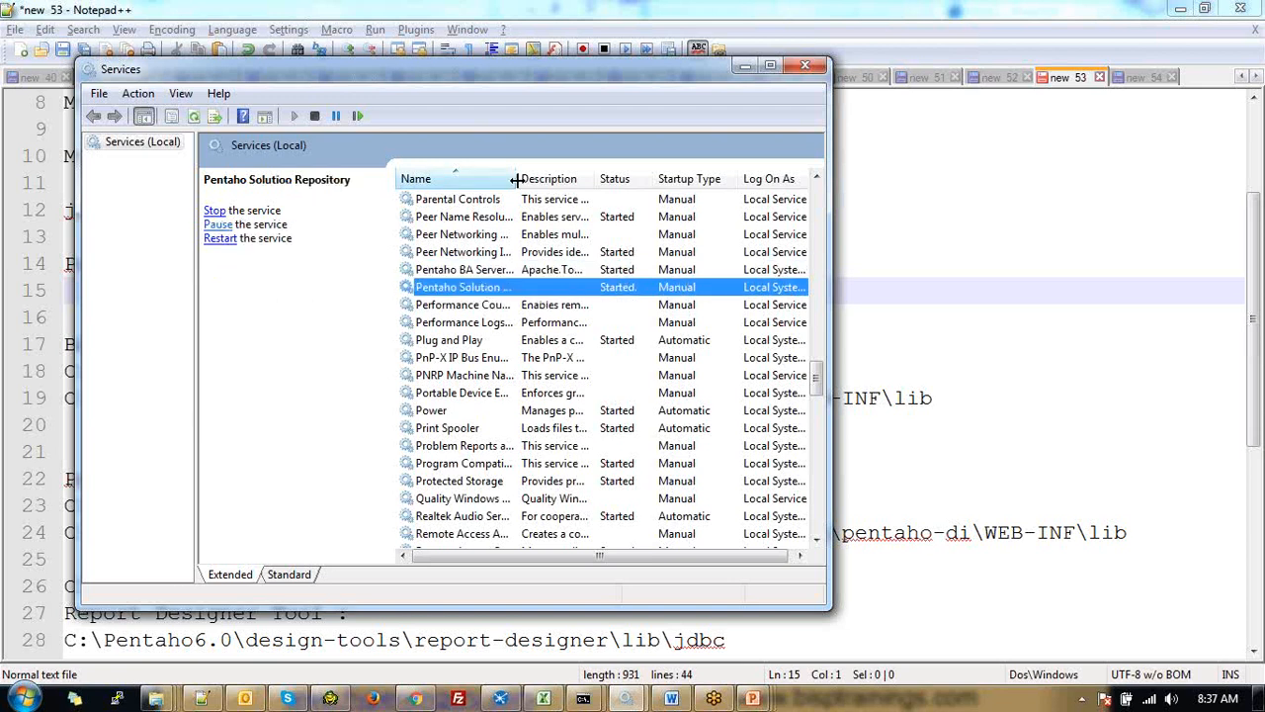
left_click_drag(515, 179, 558, 179)
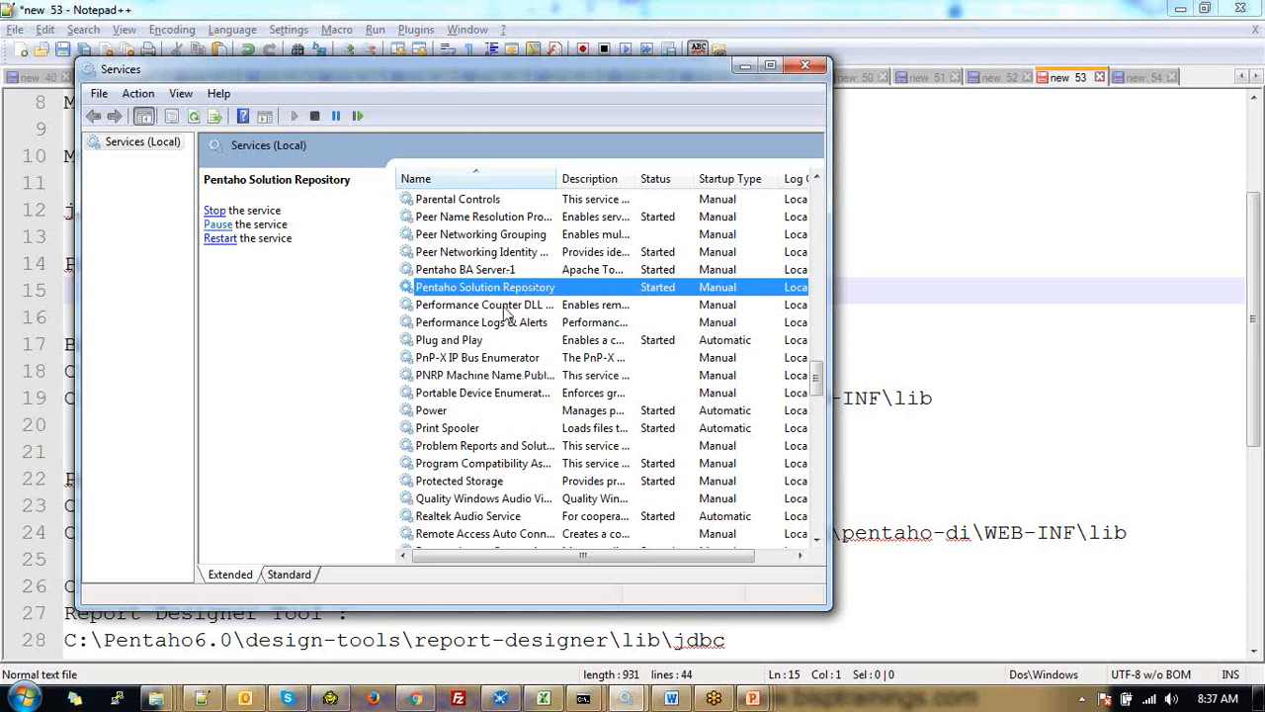
Select the Pentaho BA Server-1 service in the Services list
left_click(422, 273)
left_click(453, 288)
left_click(460, 272)
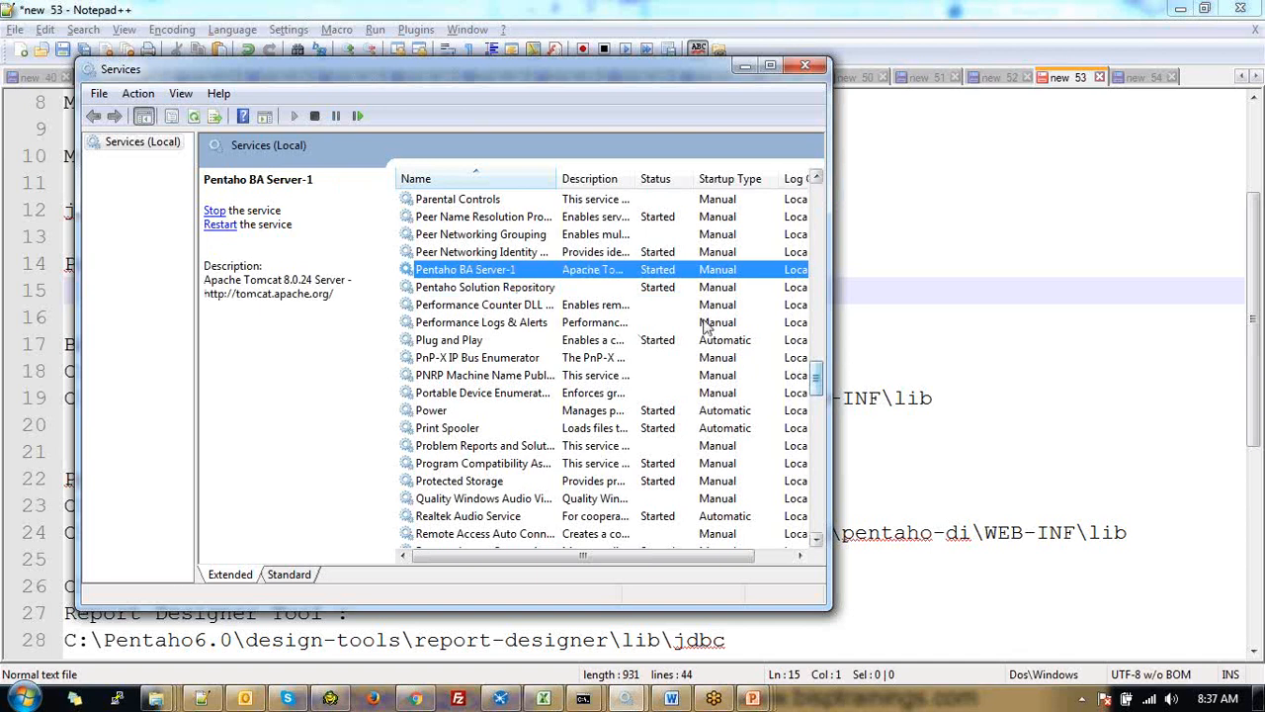
left_click(613, 288)
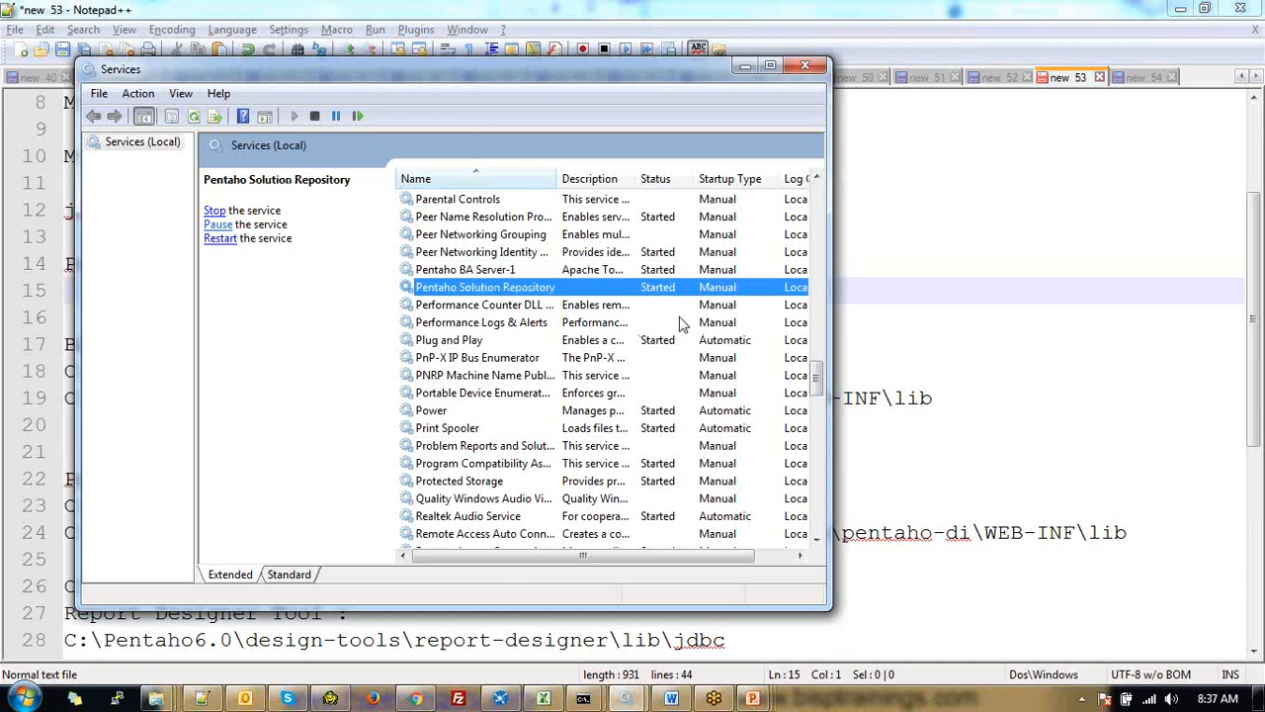
left_click(659, 271)
left_click(659, 287)
left_click(663, 270)
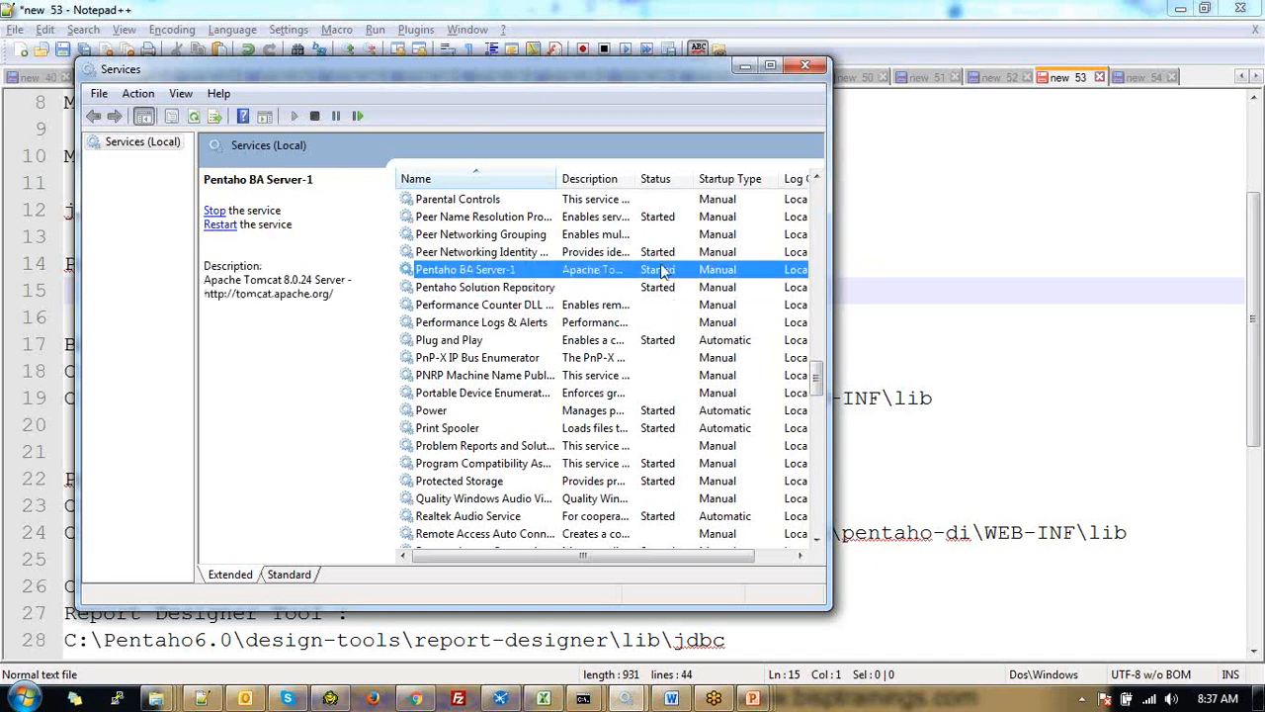
left_click(726, 287)
left_click(719, 270)
left_click(716, 288)
left_click(659, 272)
mouse_move(818, 377)
left_mouse_down()
mouse_move(820, 201)
mouse_move(817, 360)
left_mouse_up()
Recheck the Pentaho BA Server-1 properties, then jump to the services starting with D
right_click(671, 410)
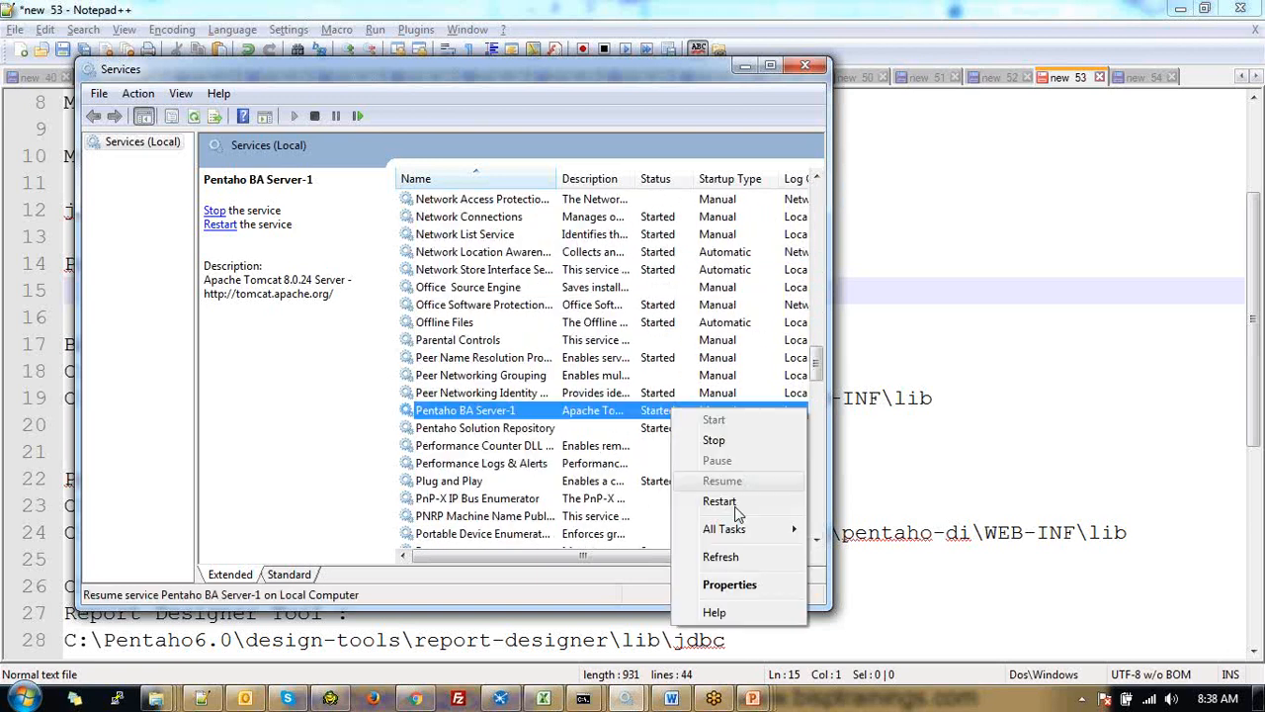
left_click(729, 584)
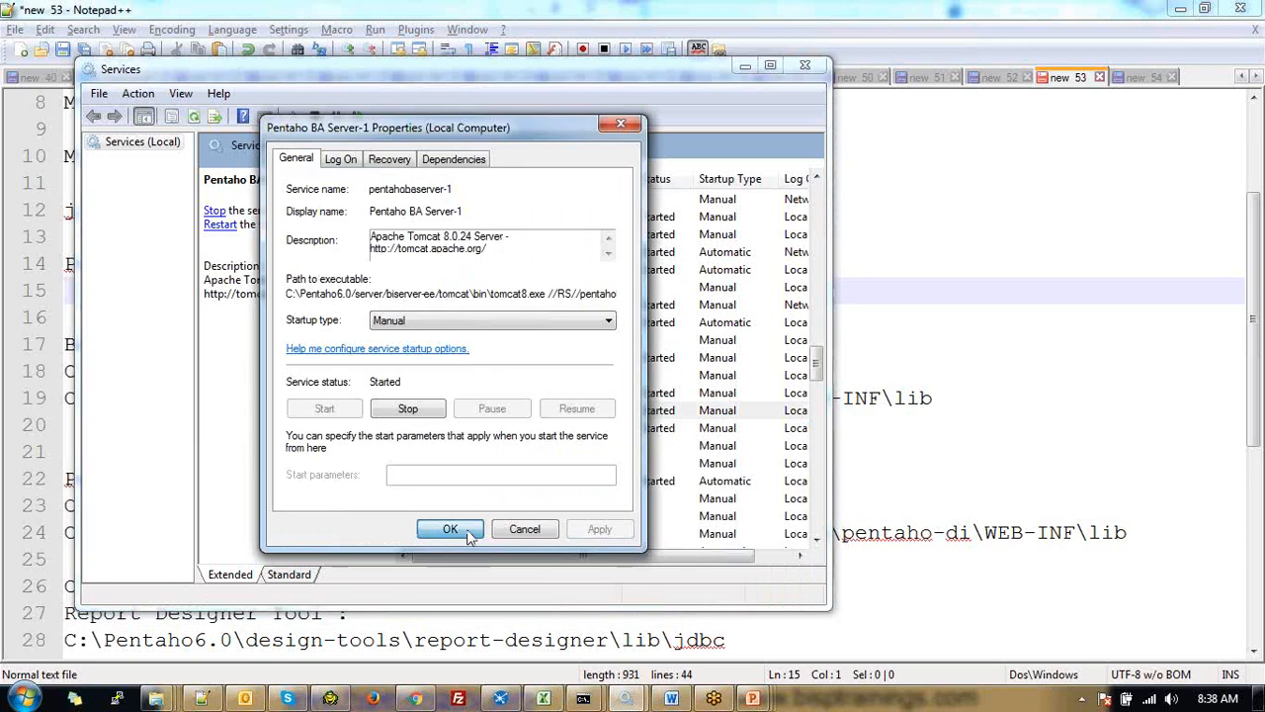
left_click(449, 529)
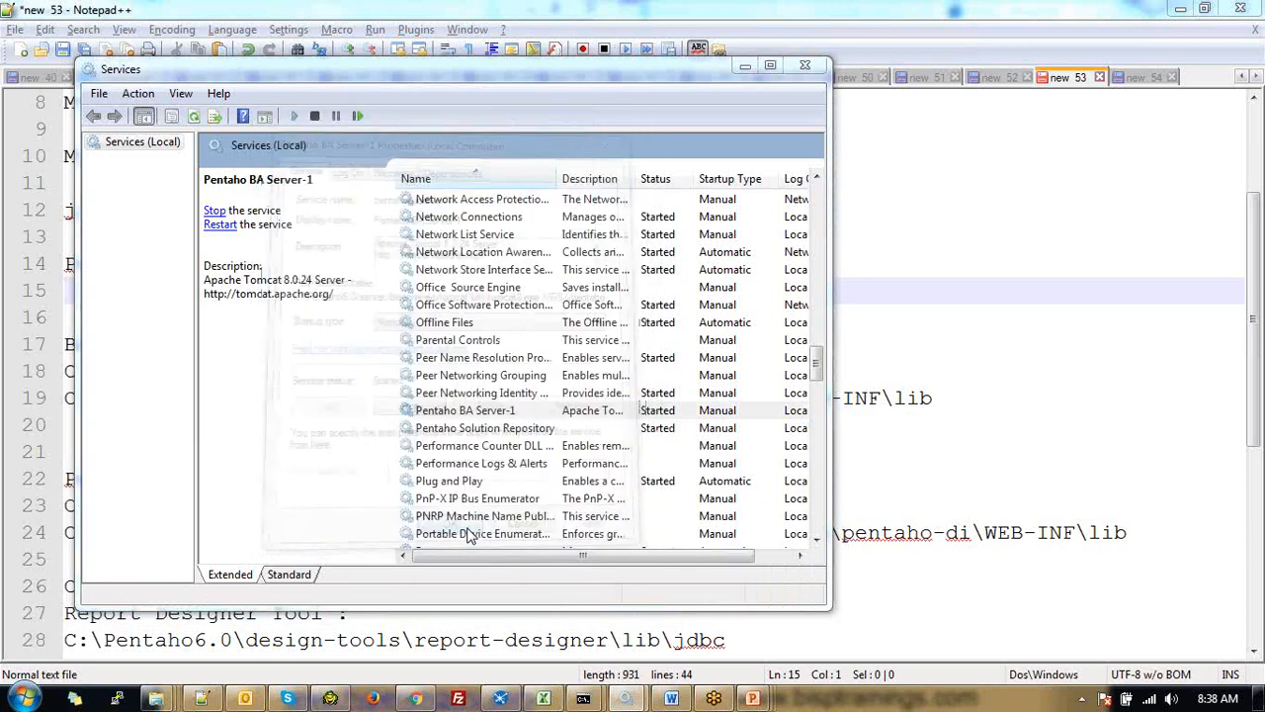
scroll(469, 533, "up", 1)
left_click(454, 270)
key("d")
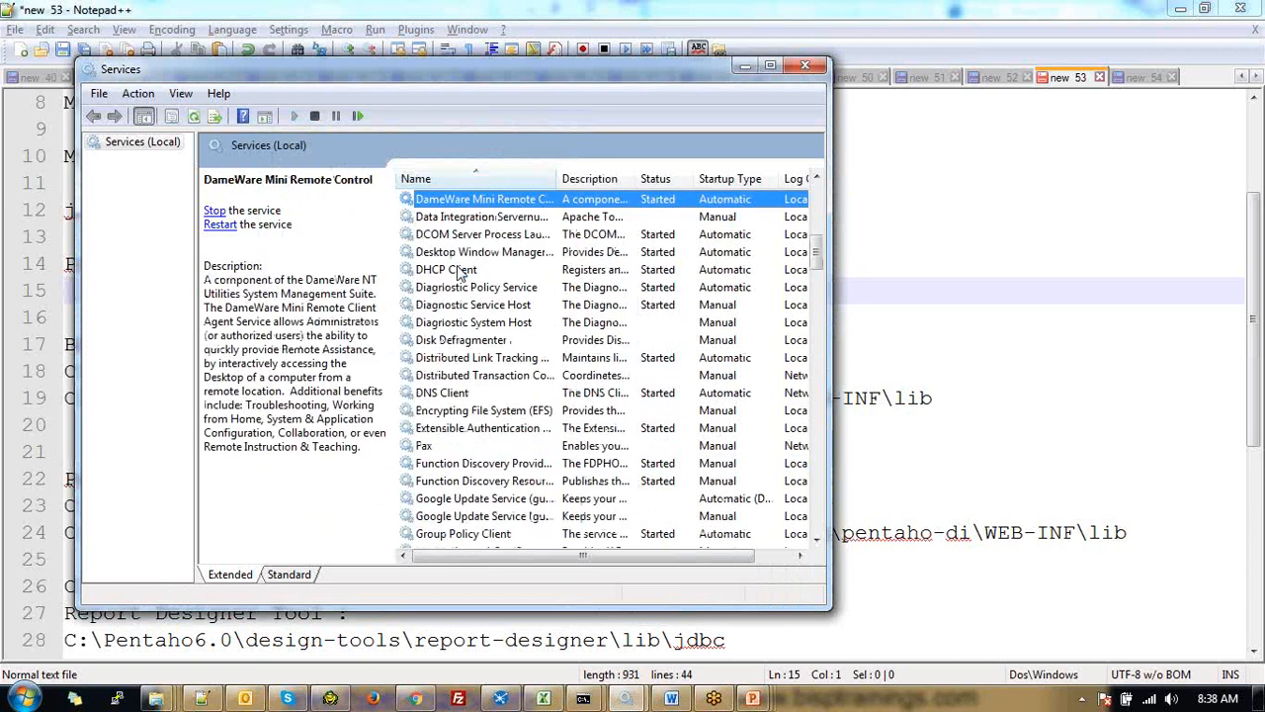
Review the stopped, Manual Data Integration Servernum1 properties and maximize the Services window
left_click(706, 222)
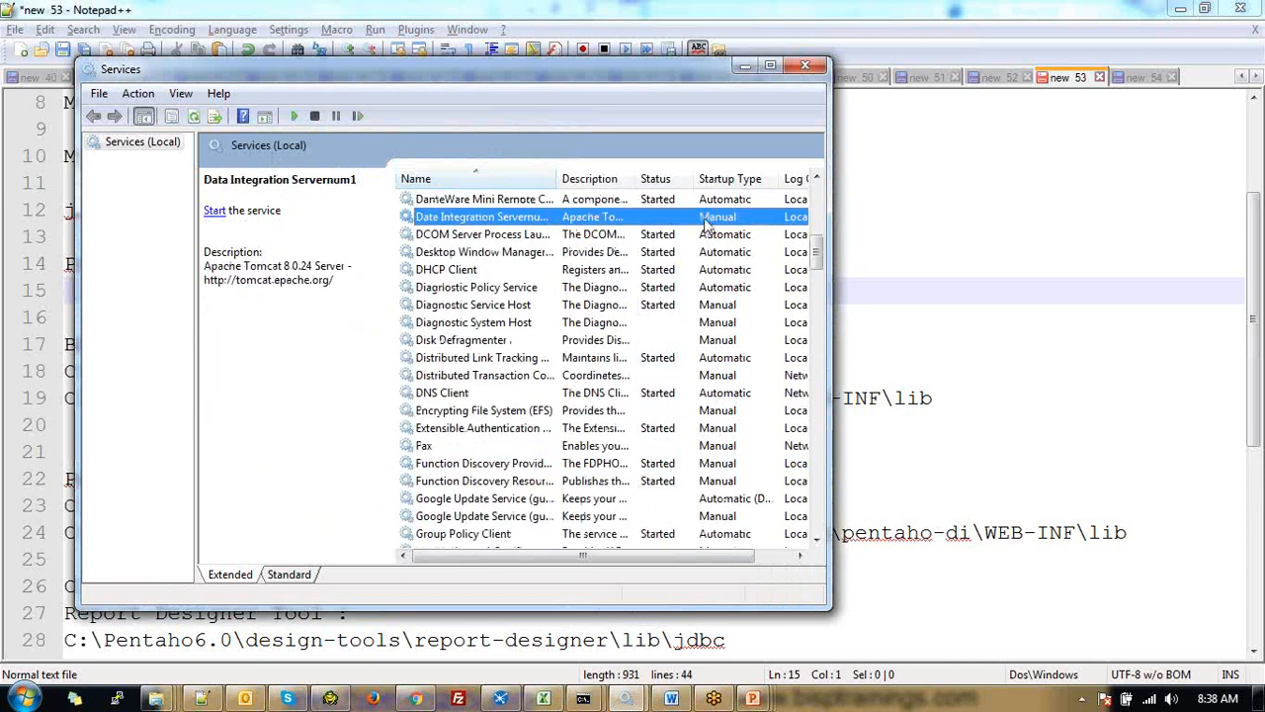
double_click(704, 219)
right_click(706, 224)
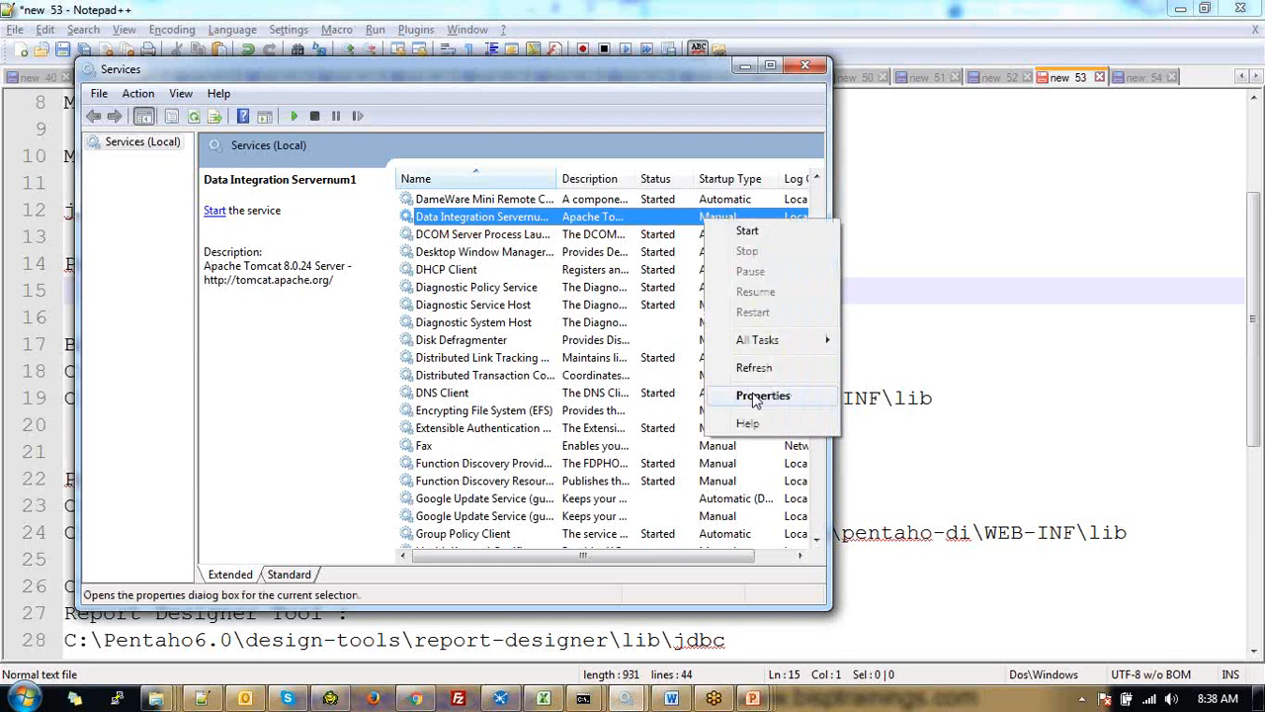
left_click(761, 396)
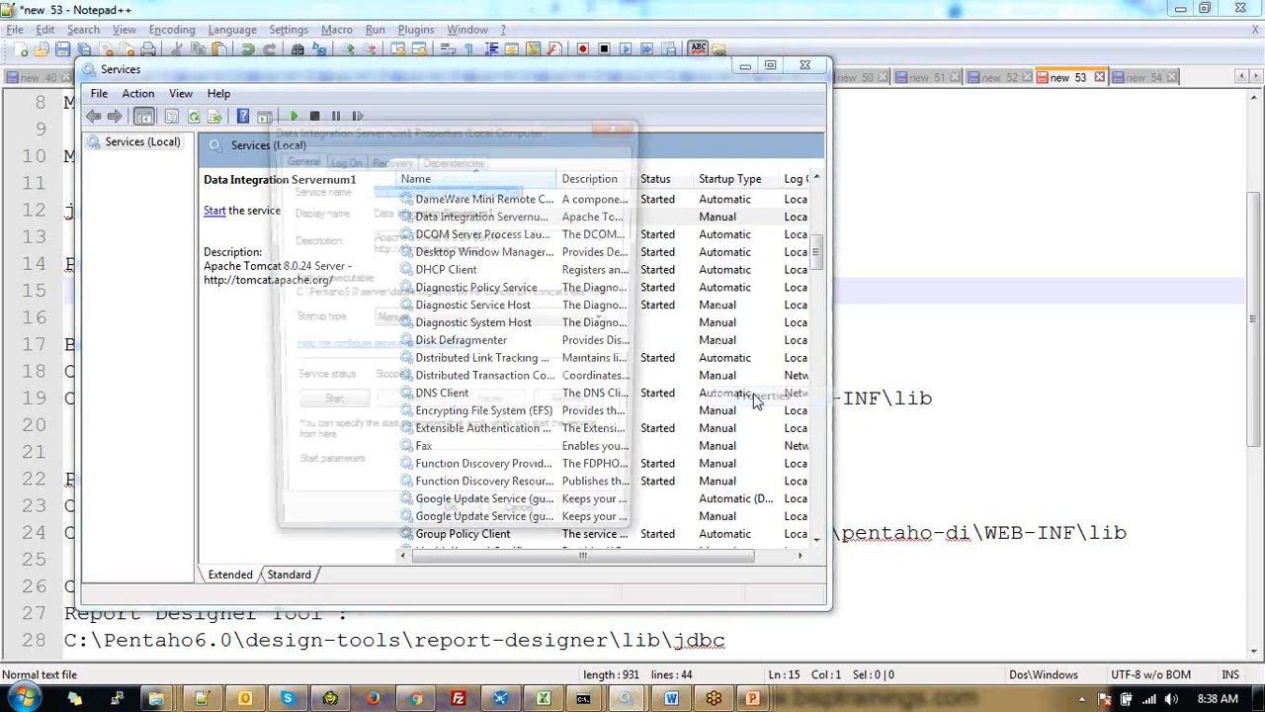
left_click(496, 528)
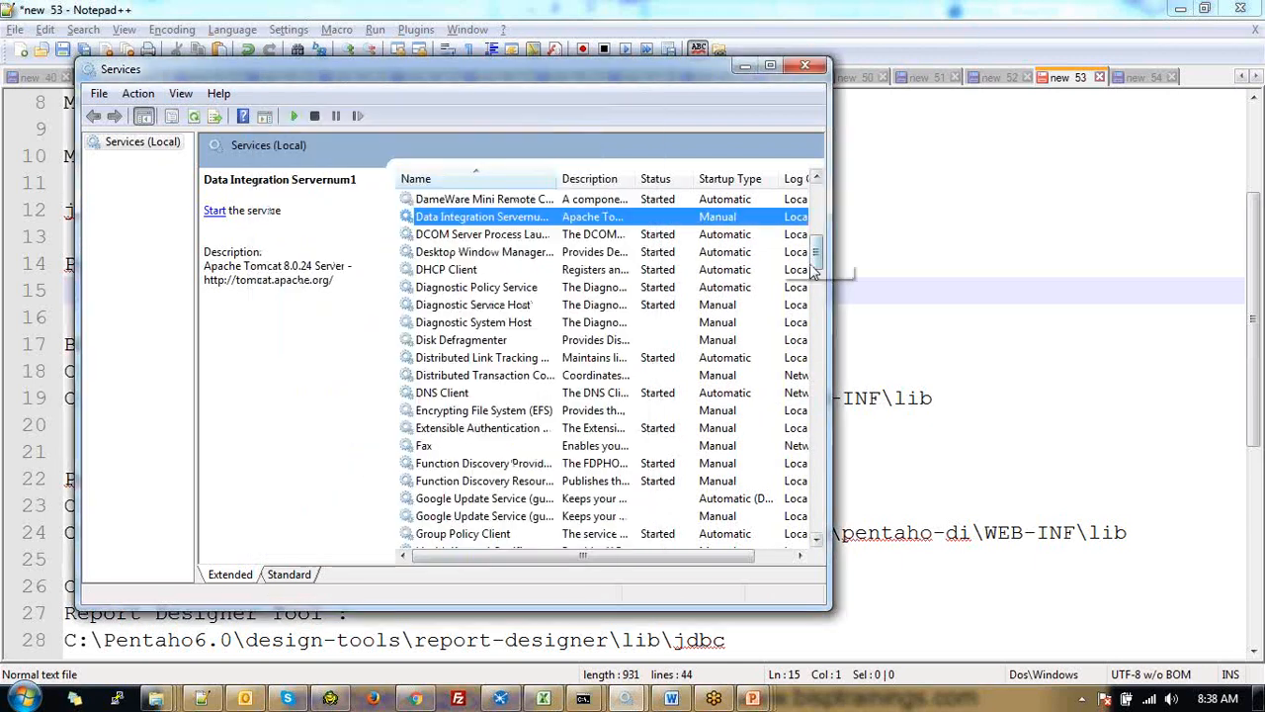
left_click_drag(816, 258, 818, 521)
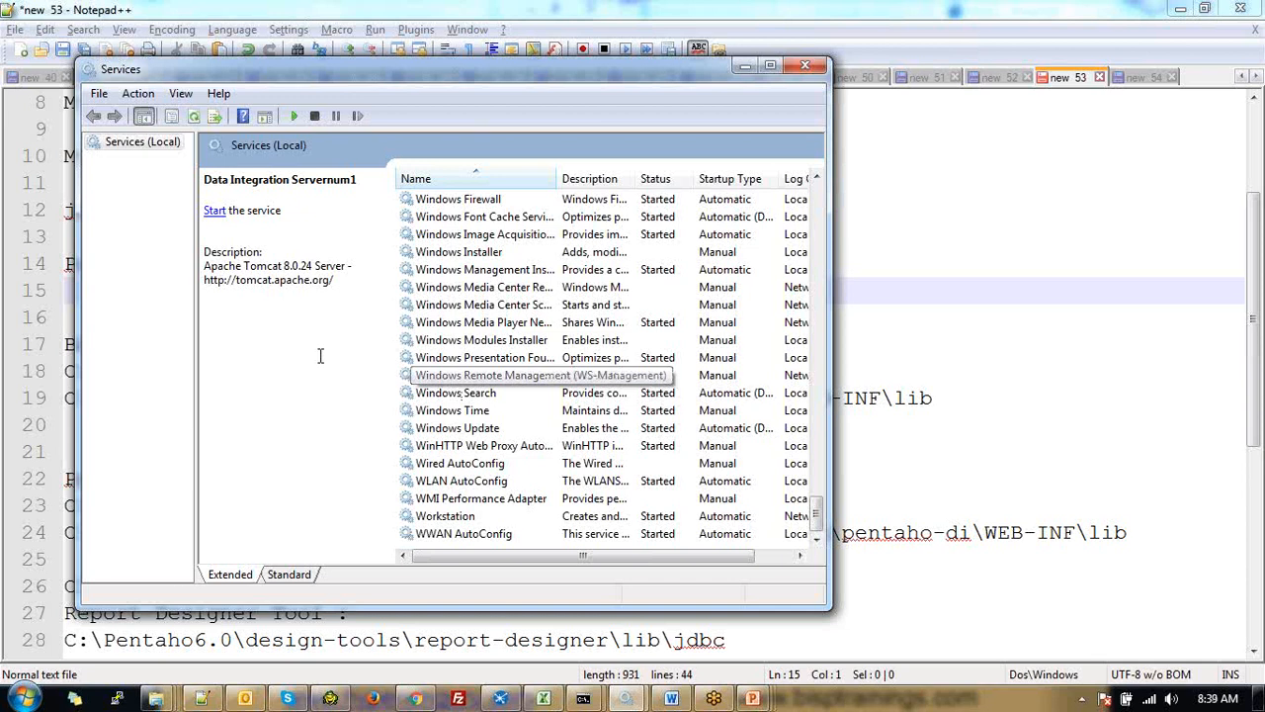
left_click(770, 66)
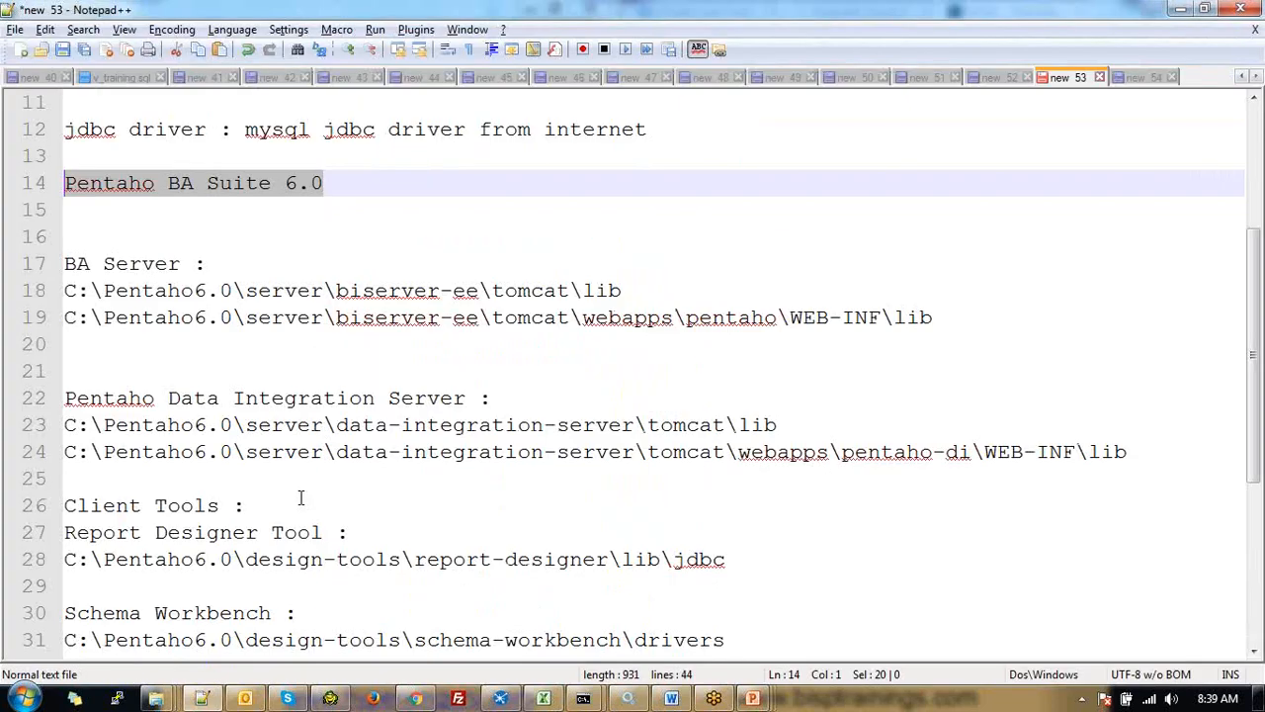
Back in the Notepad++ notes, put the caret on empty line 16 below Pentaho BA Suite 6.0
scroll(301, 498, "down", 1)
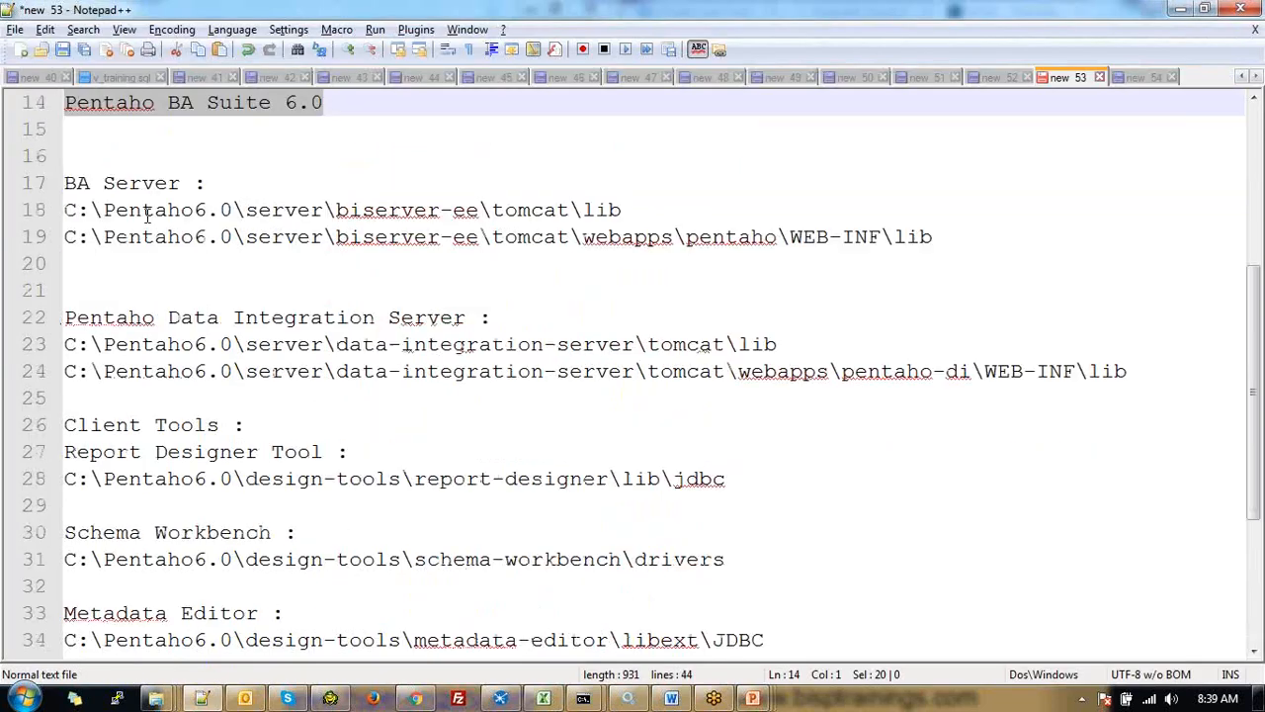
scroll(118, 266, "up", 2)
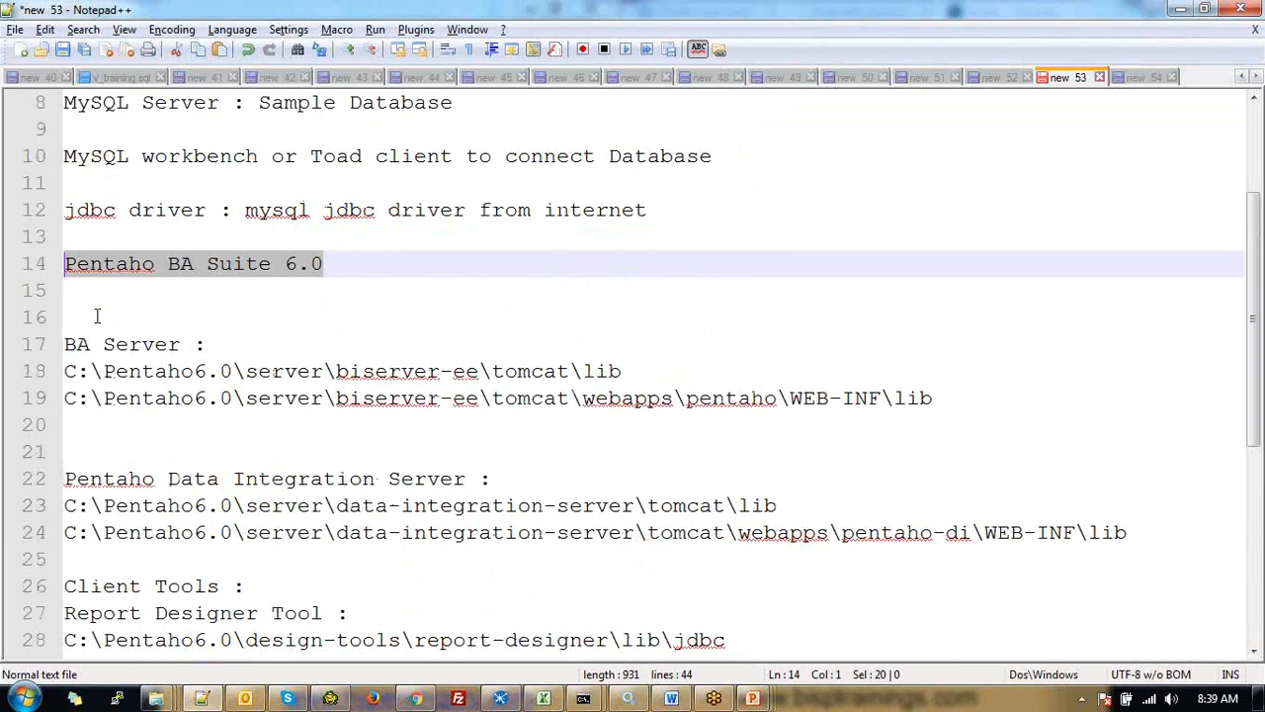
left_click(97, 316)
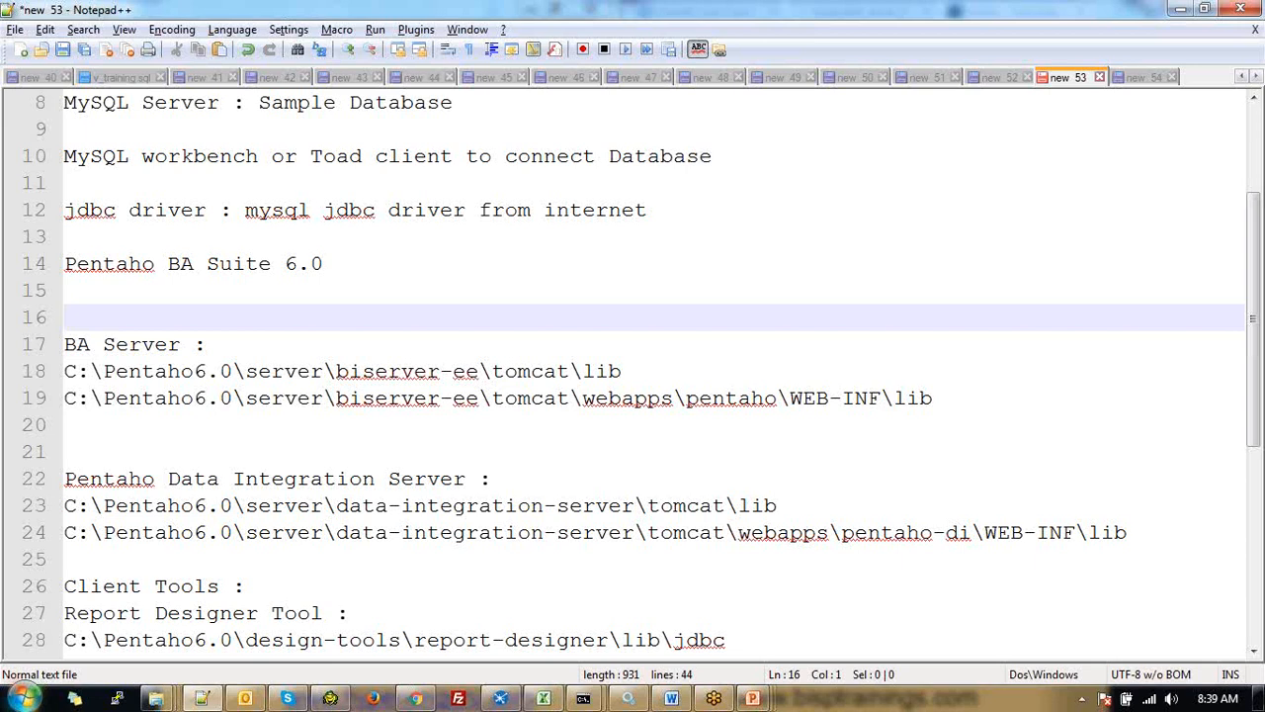
Add blank lines and type the heading 'Download JDBC Driver :' on line 17
key("Return")
key("Return")
key("Up")
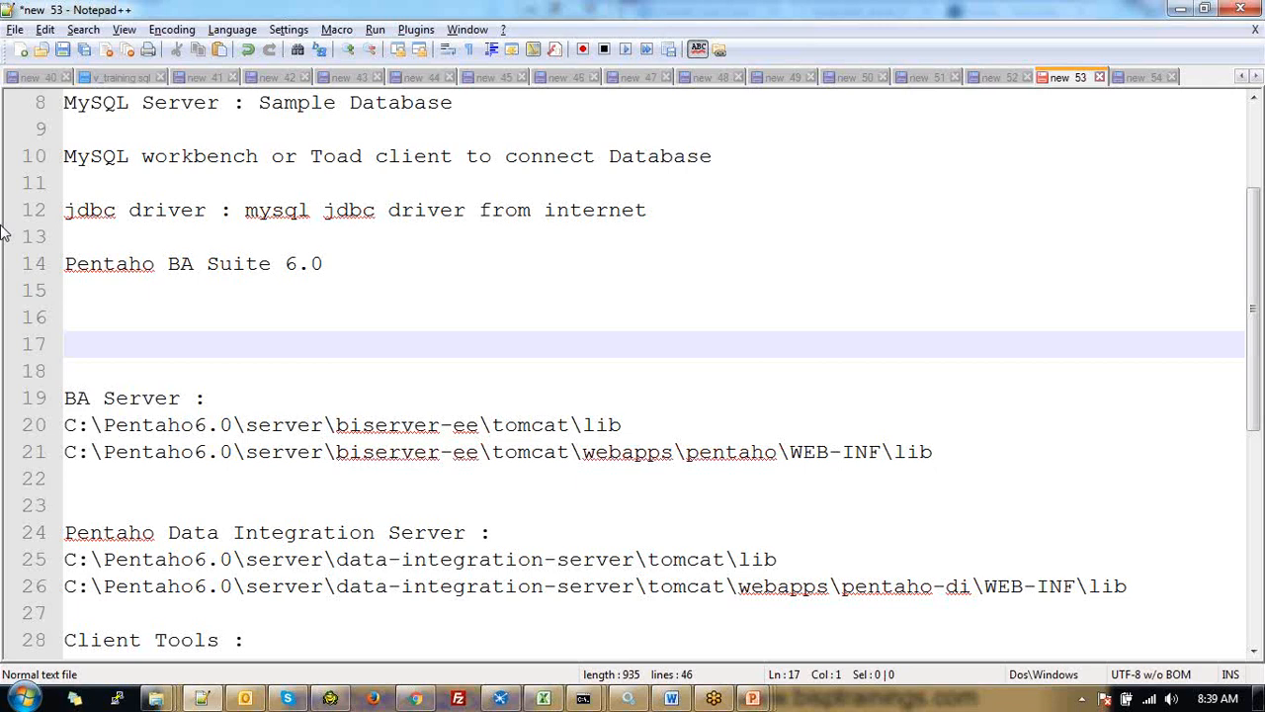
type("Download JDBC Driver :")
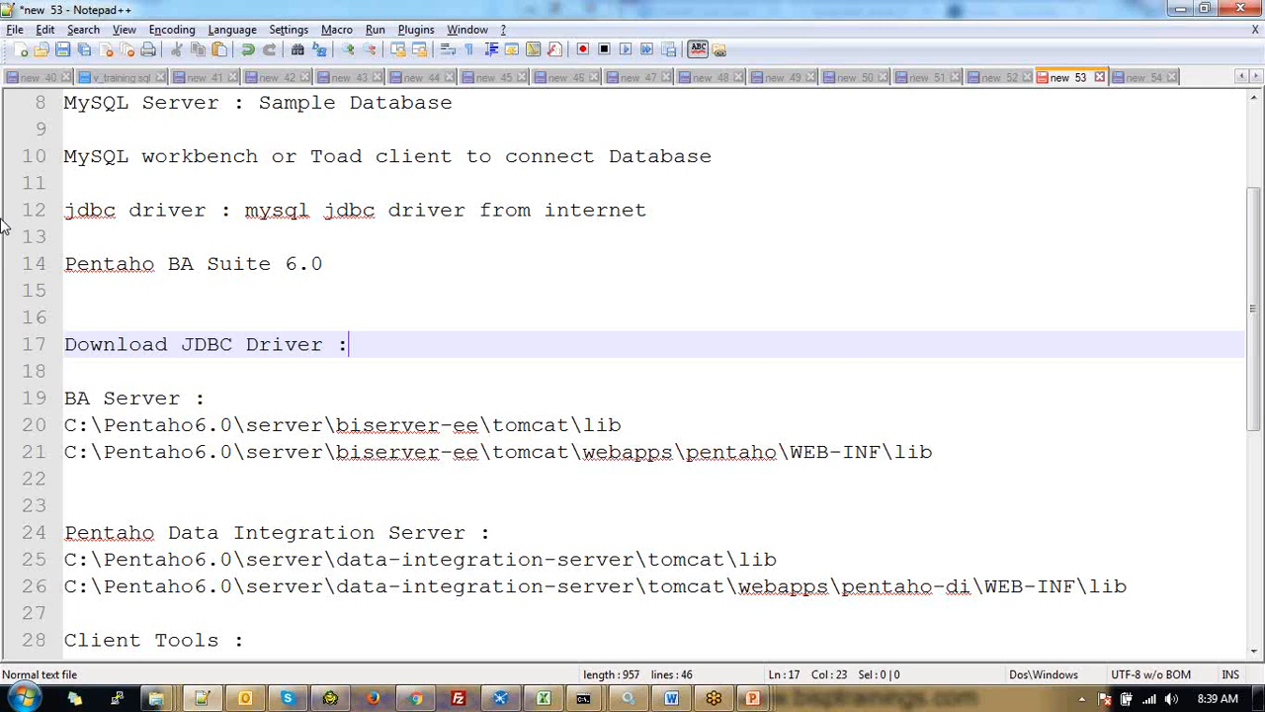
scroll(198, 336, "up", 1)
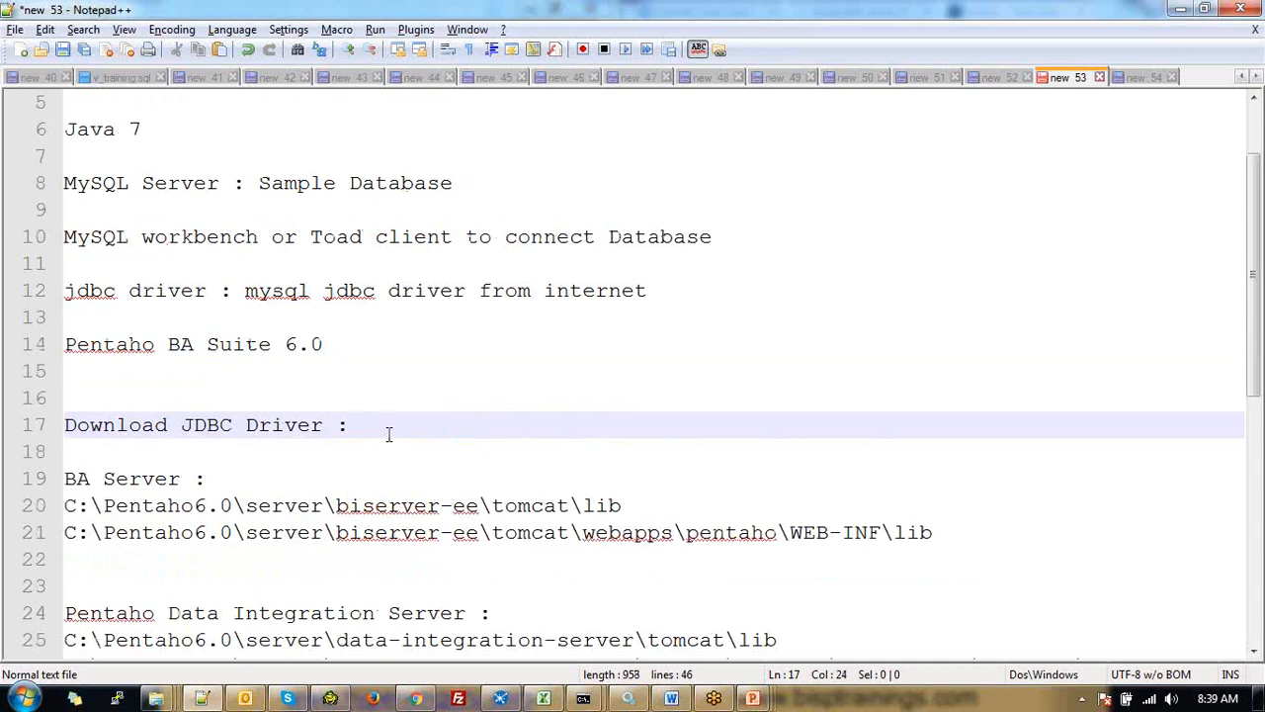
left_click_drag(356, 421, 36, 425)
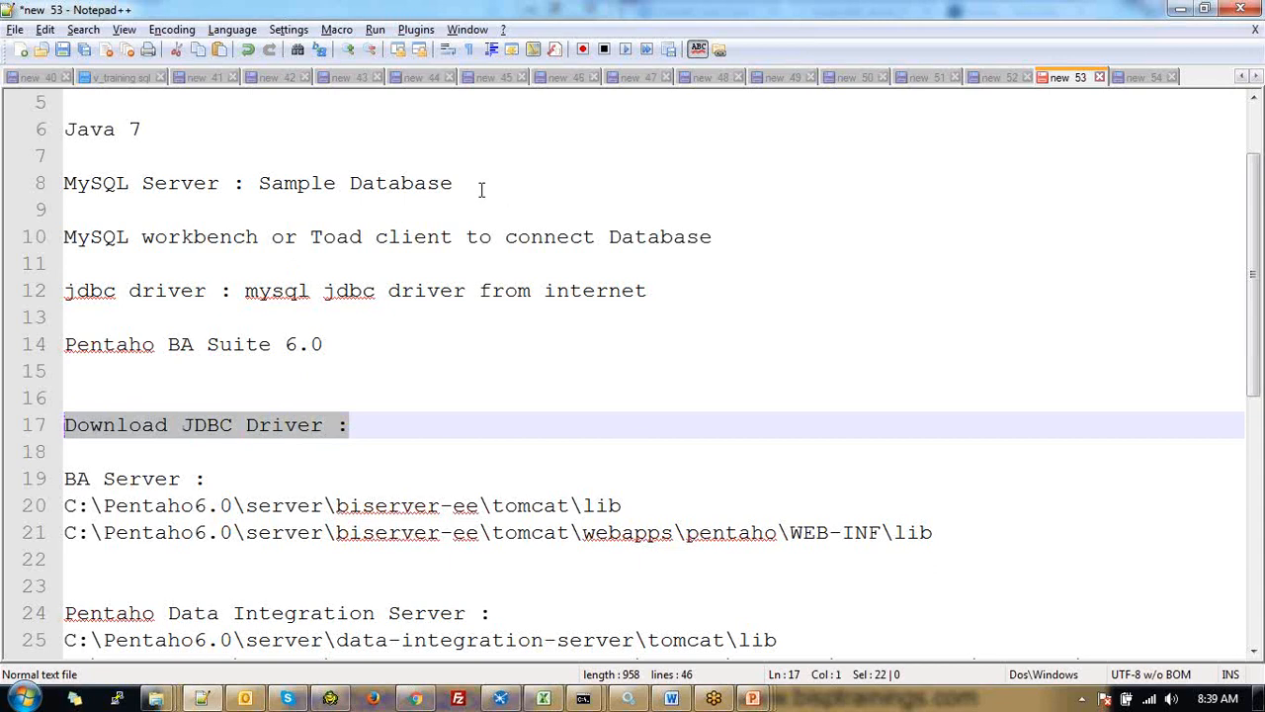
left_click_drag(481, 188, 382, 178)
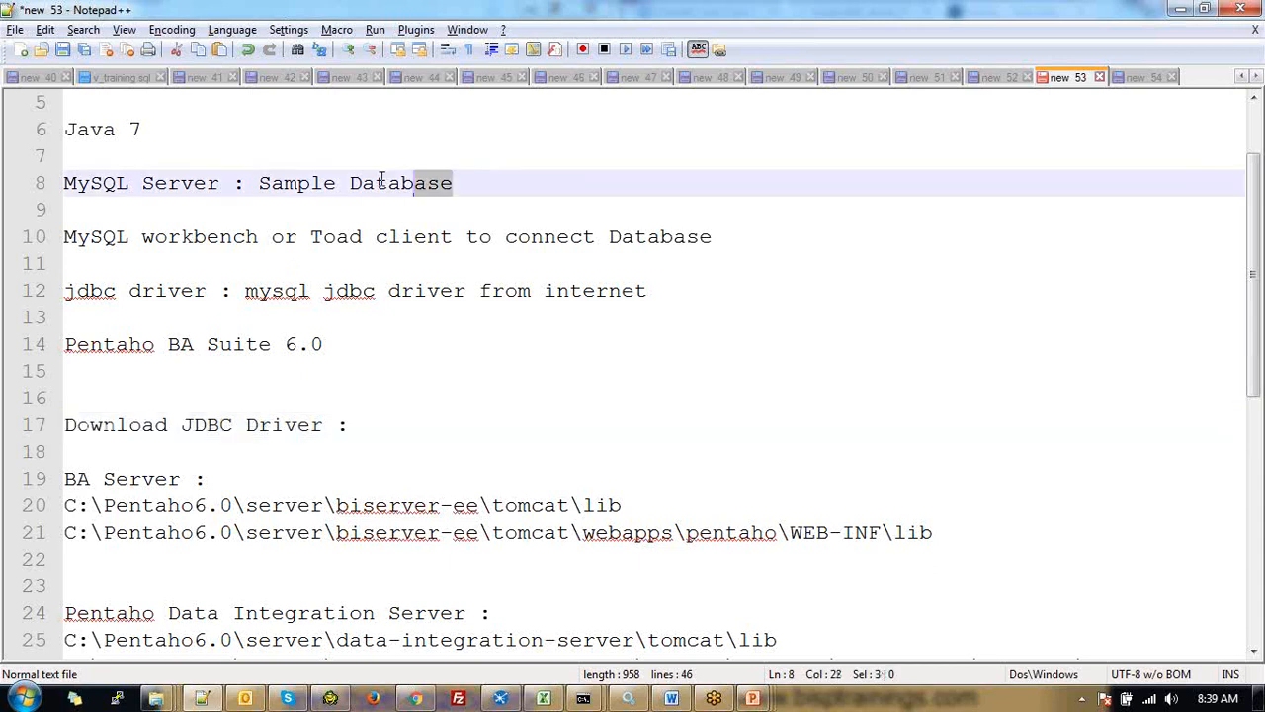
left_click(458, 435)
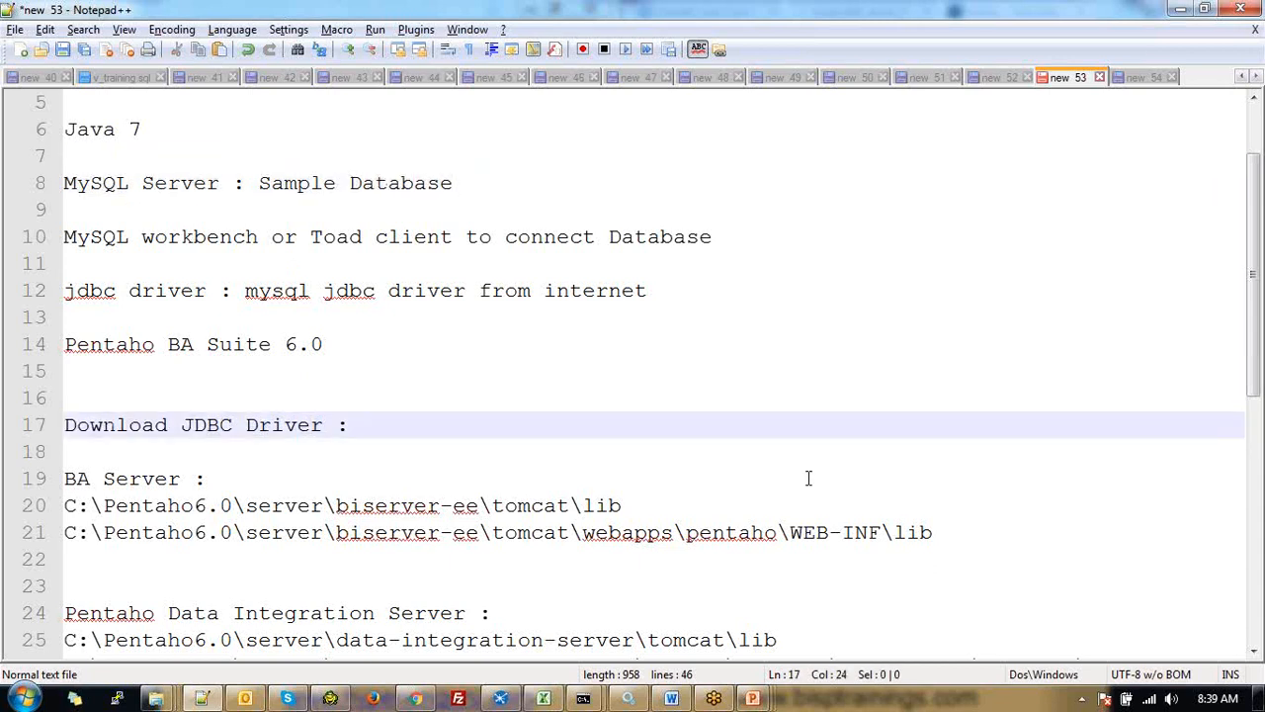
Scroll down through the driver folder paths to the end of the Data Integration path
scroll(804, 482, "down", 1)
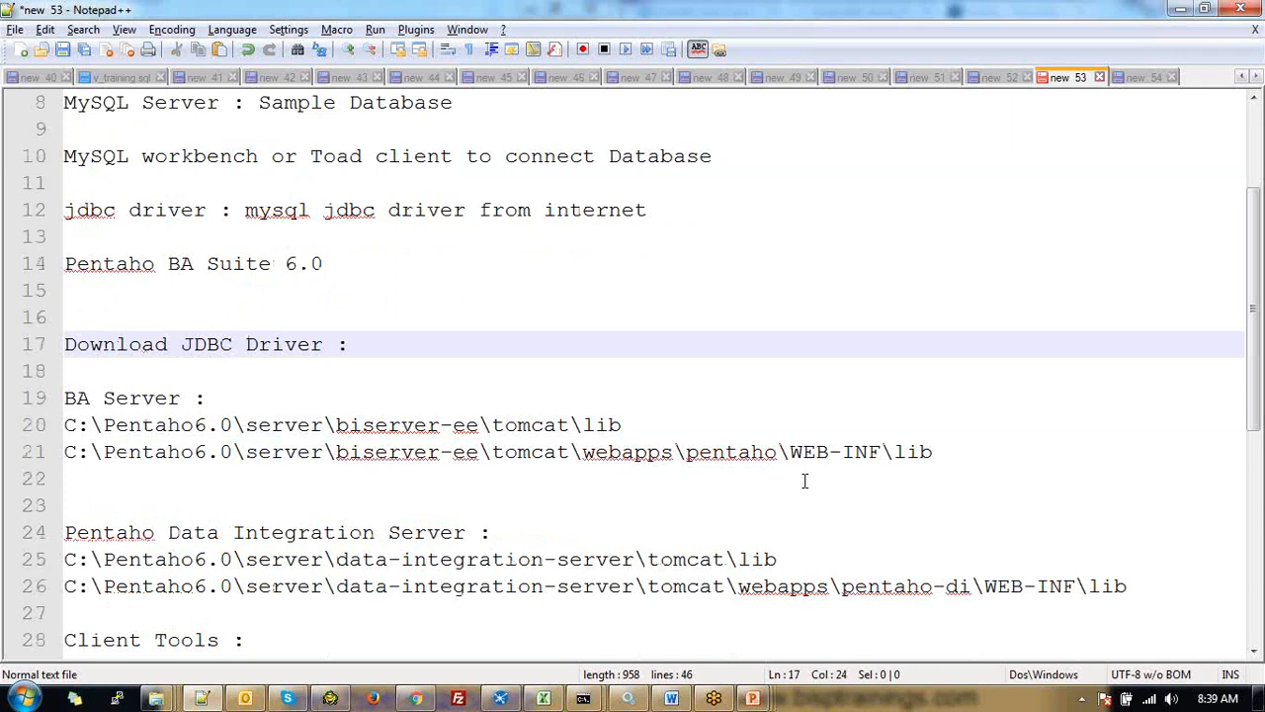
scroll(804, 481, "down", 1)
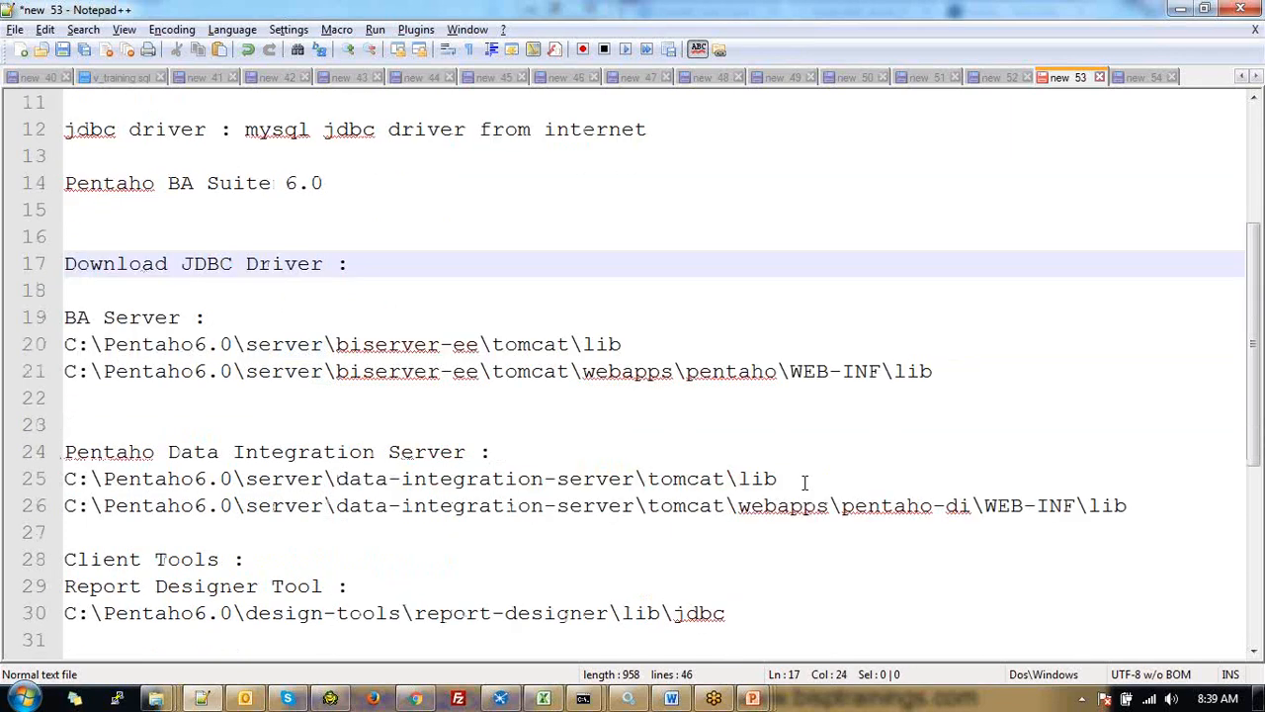
scroll(830, 444, "down", 3)
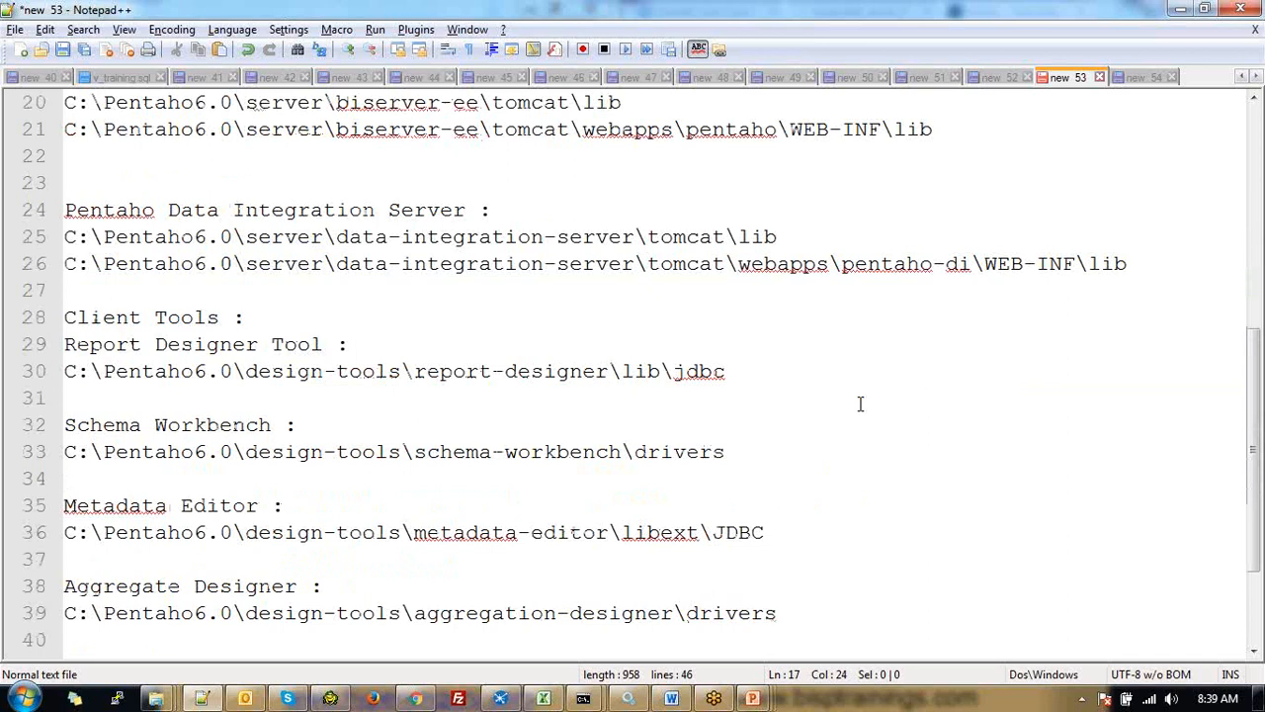
scroll(860, 403, "up", 6)
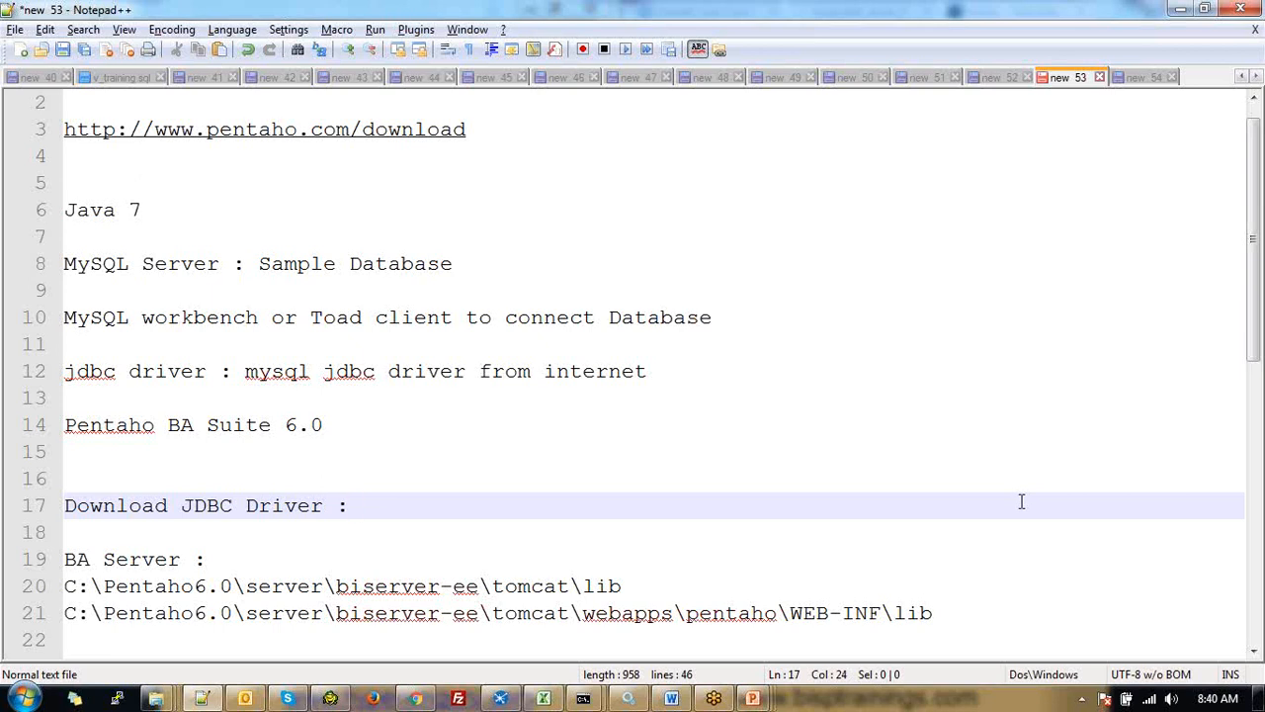
scroll(797, 505, "down", 1)
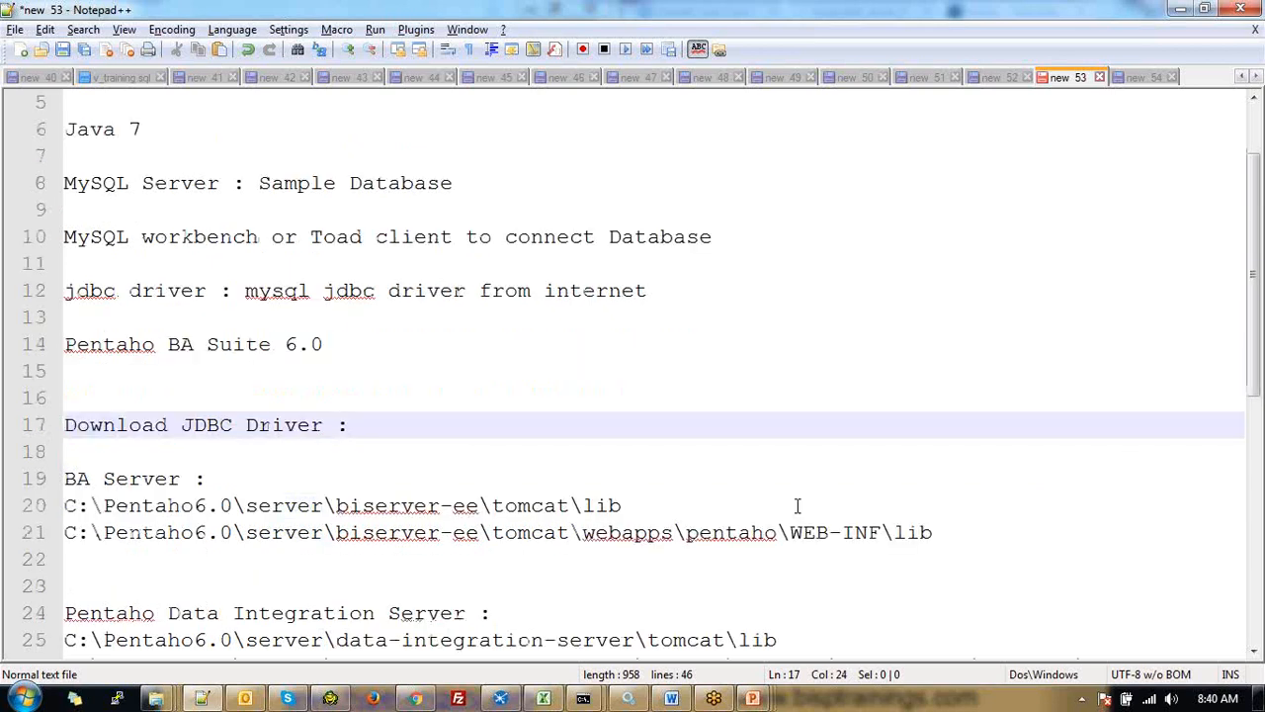
scroll(796, 506, "down", 1)
scroll(797, 505, "down", 1)
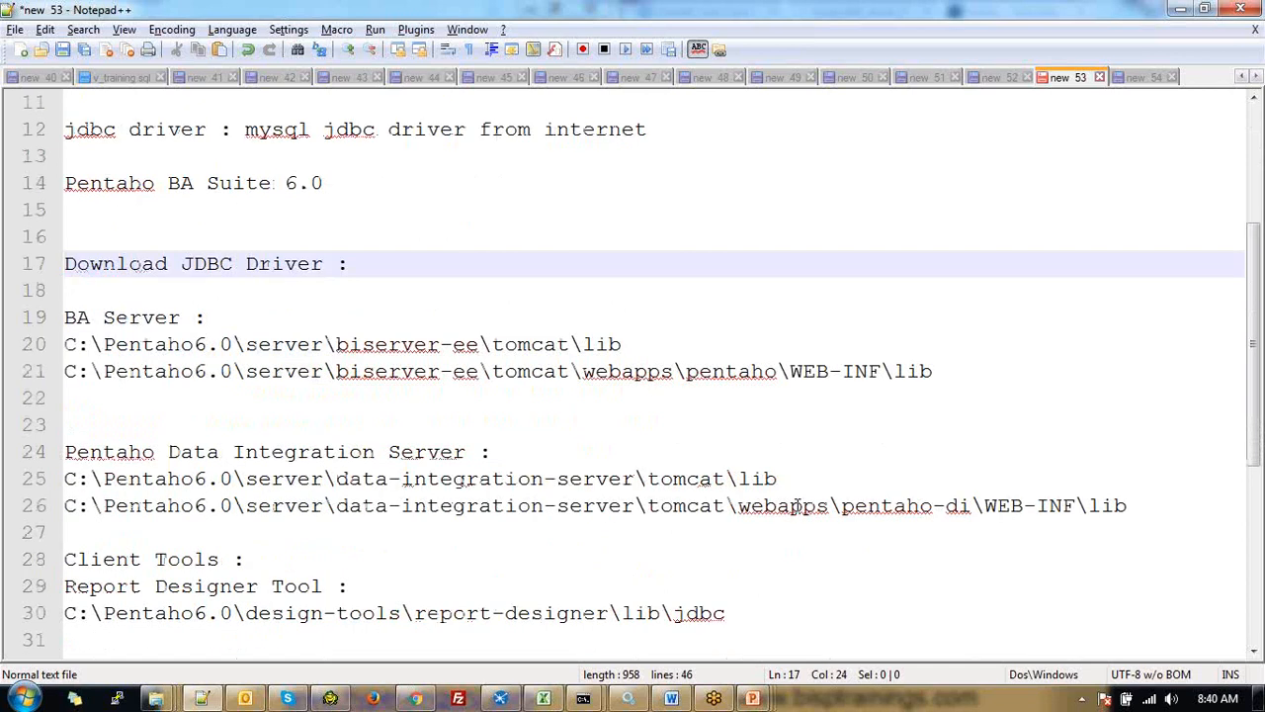
scroll(796, 505, "down", 5)
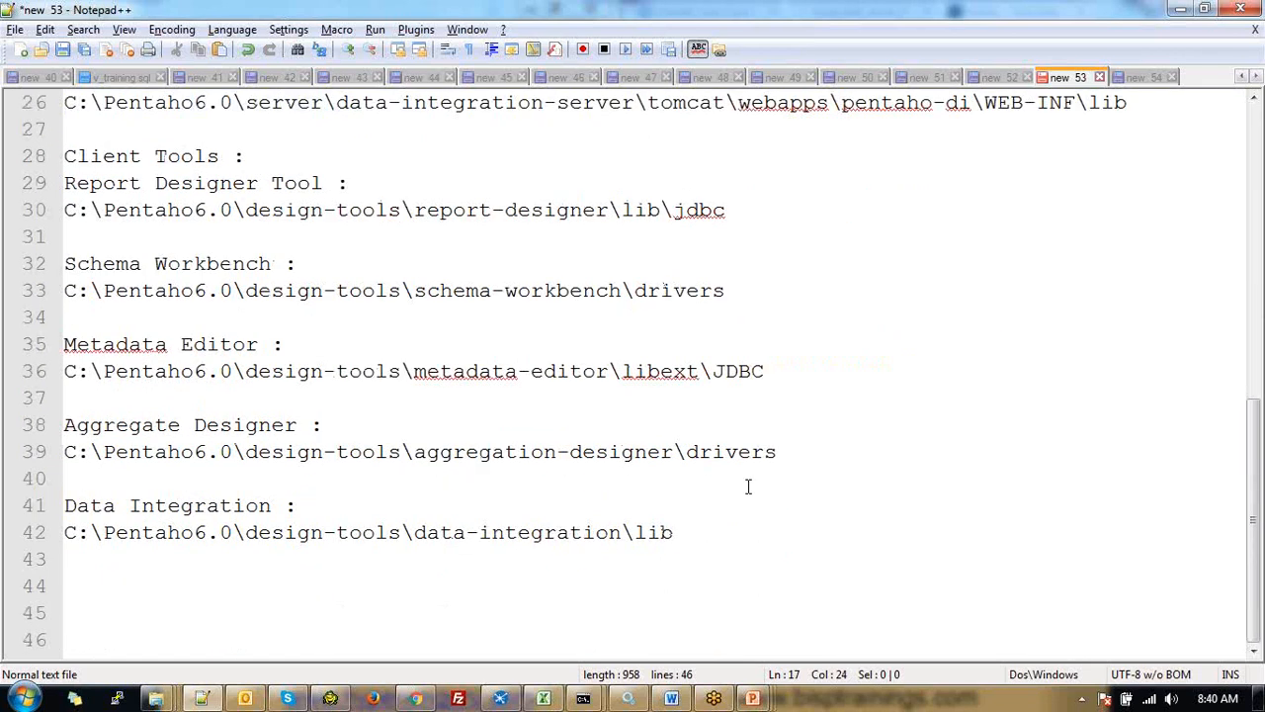
left_click(692, 537)
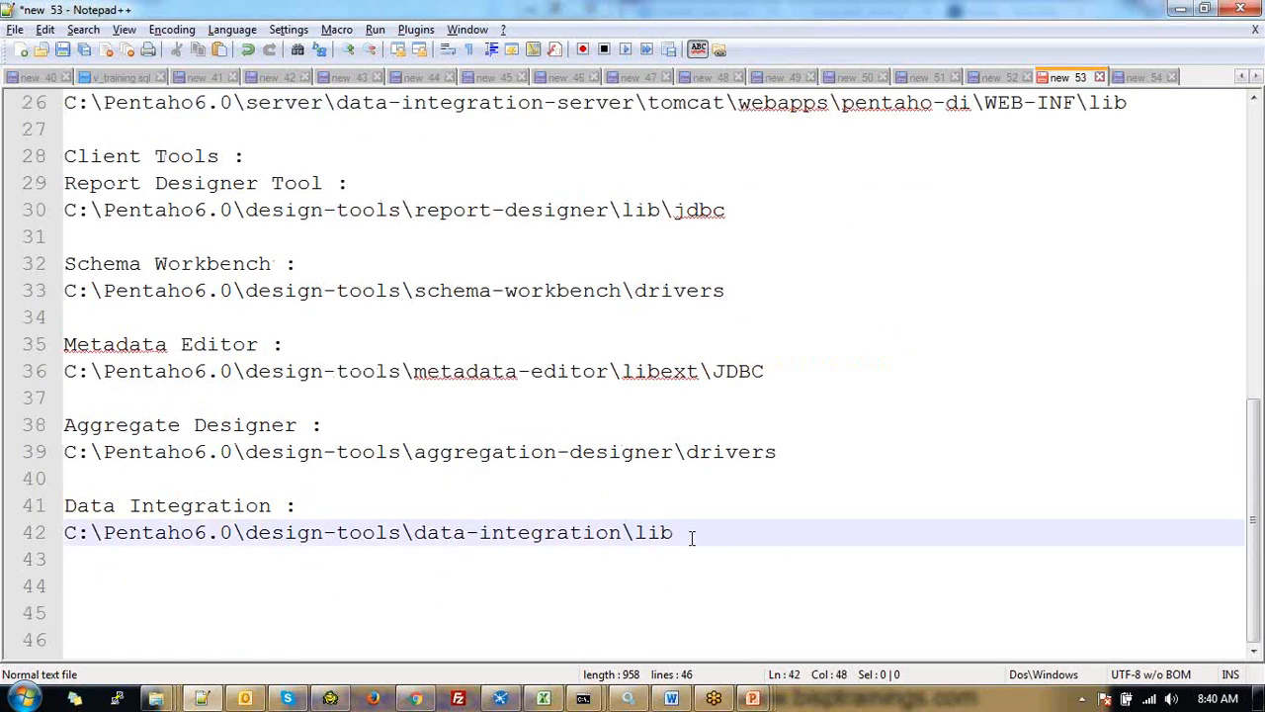
Scroll back up and place the caret after the Pentaho BA Suite 6.0 line
scroll(691, 537, "up", 2)
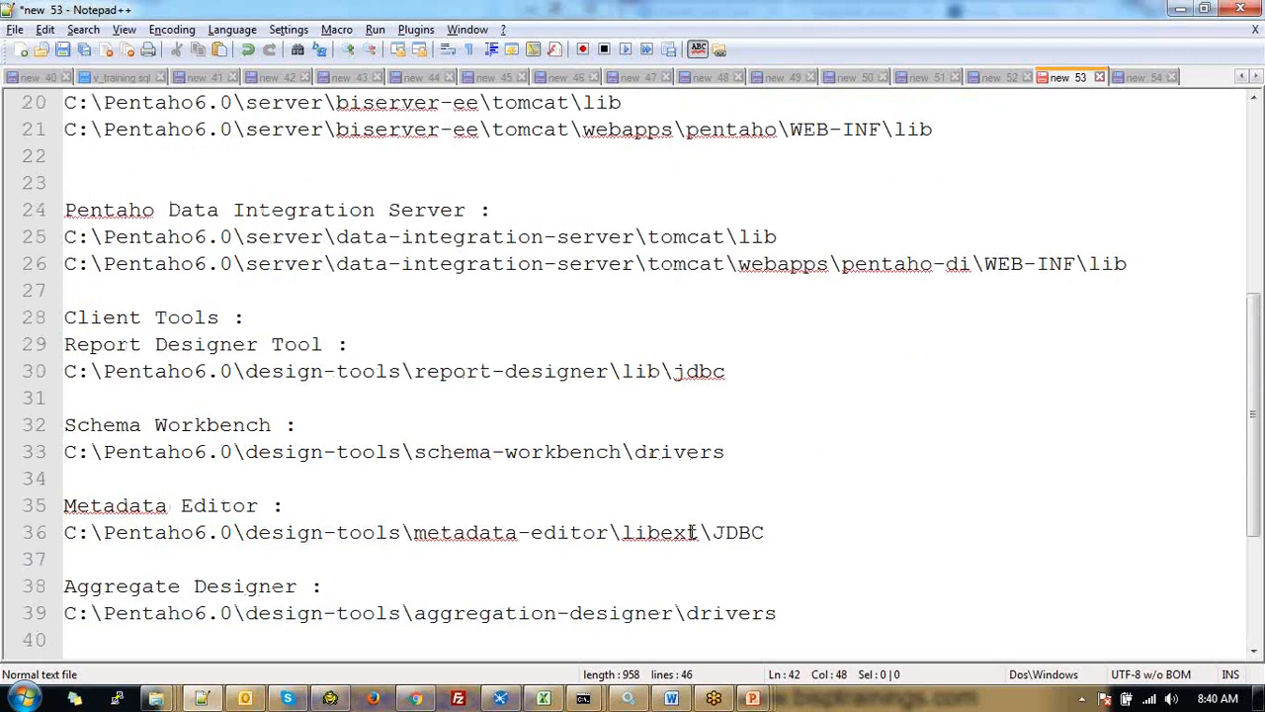
scroll(695, 532, "up", 1)
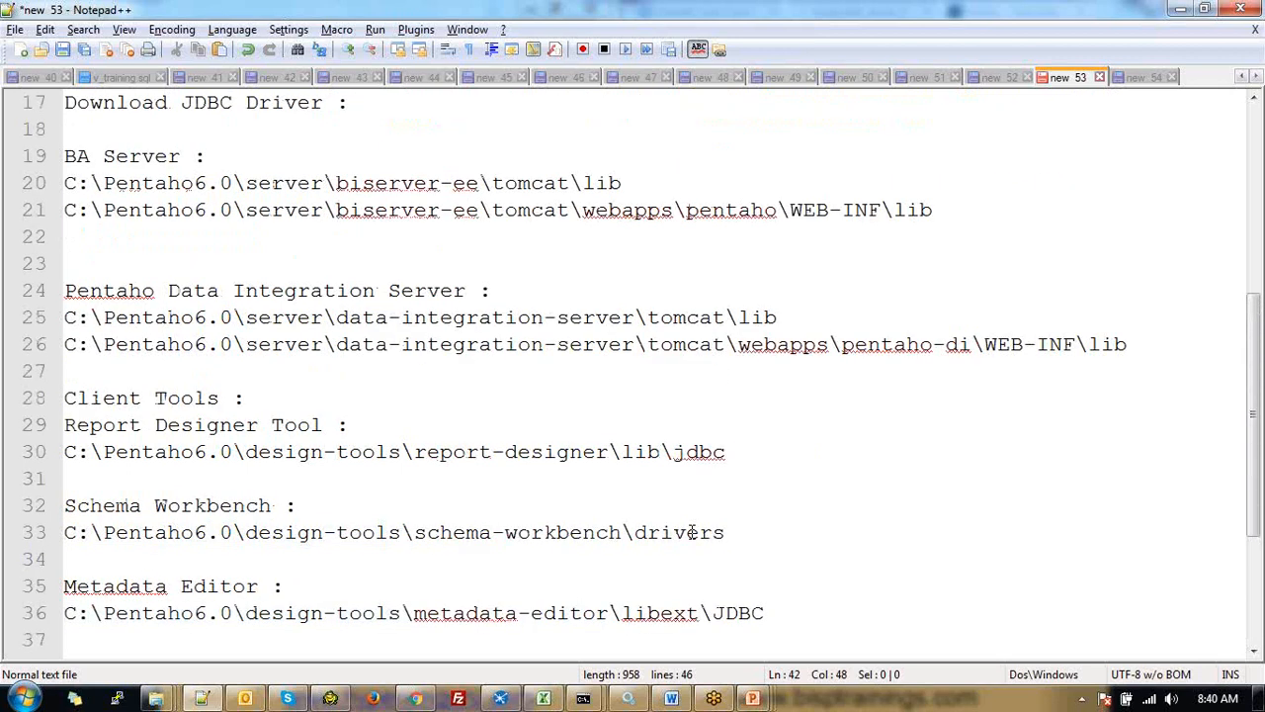
scroll(692, 532, "up", 3)
left_click_drag(326, 264, 63, 263)
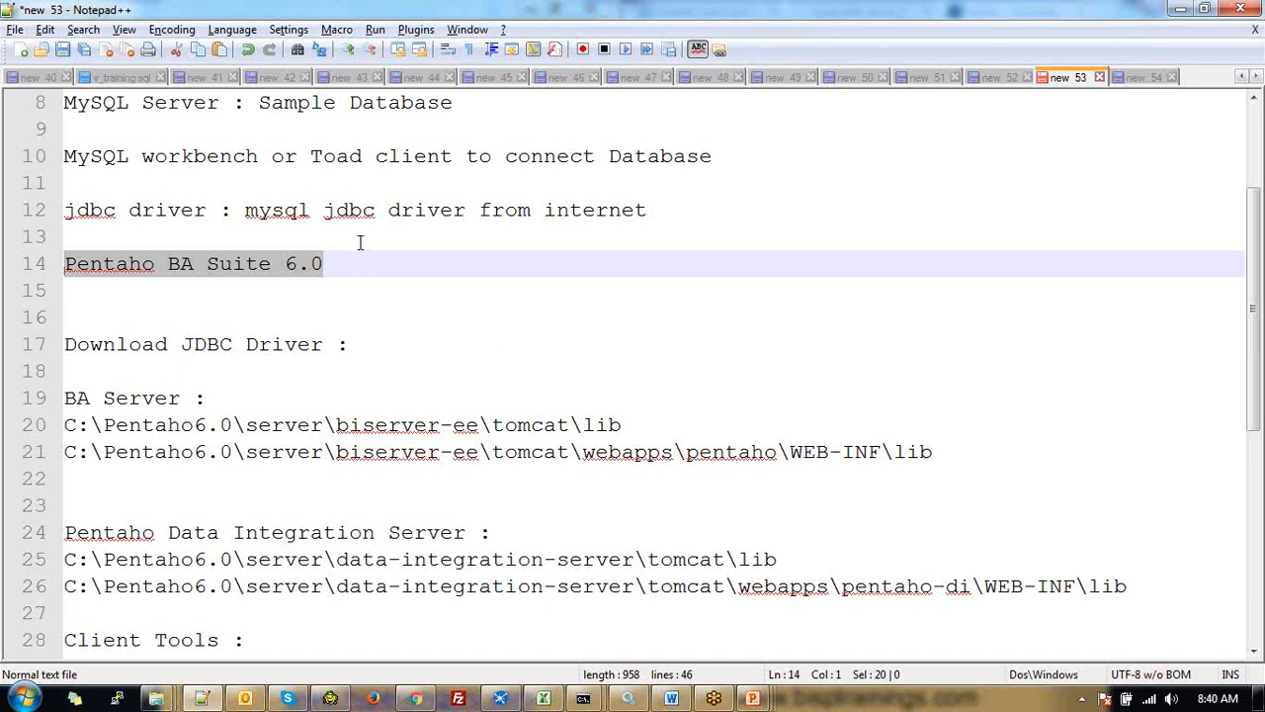
scroll(360, 242, "up", 1)
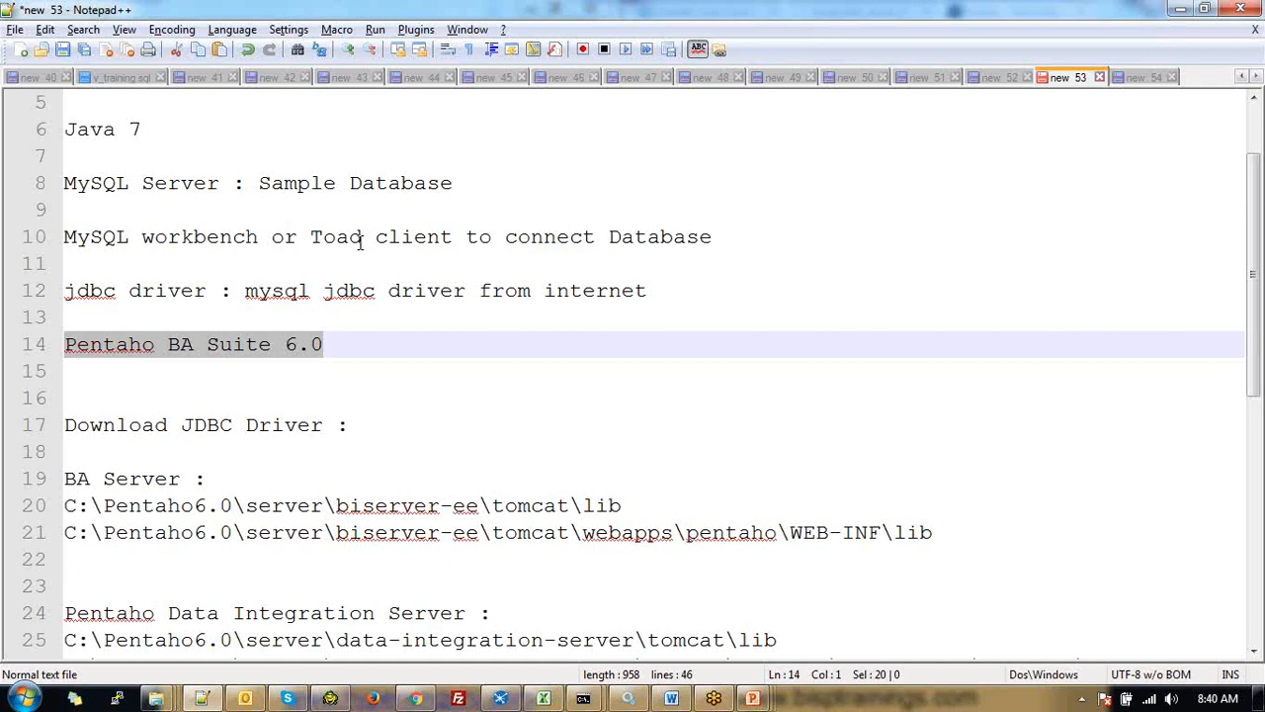
scroll(360, 242, "up", 2)
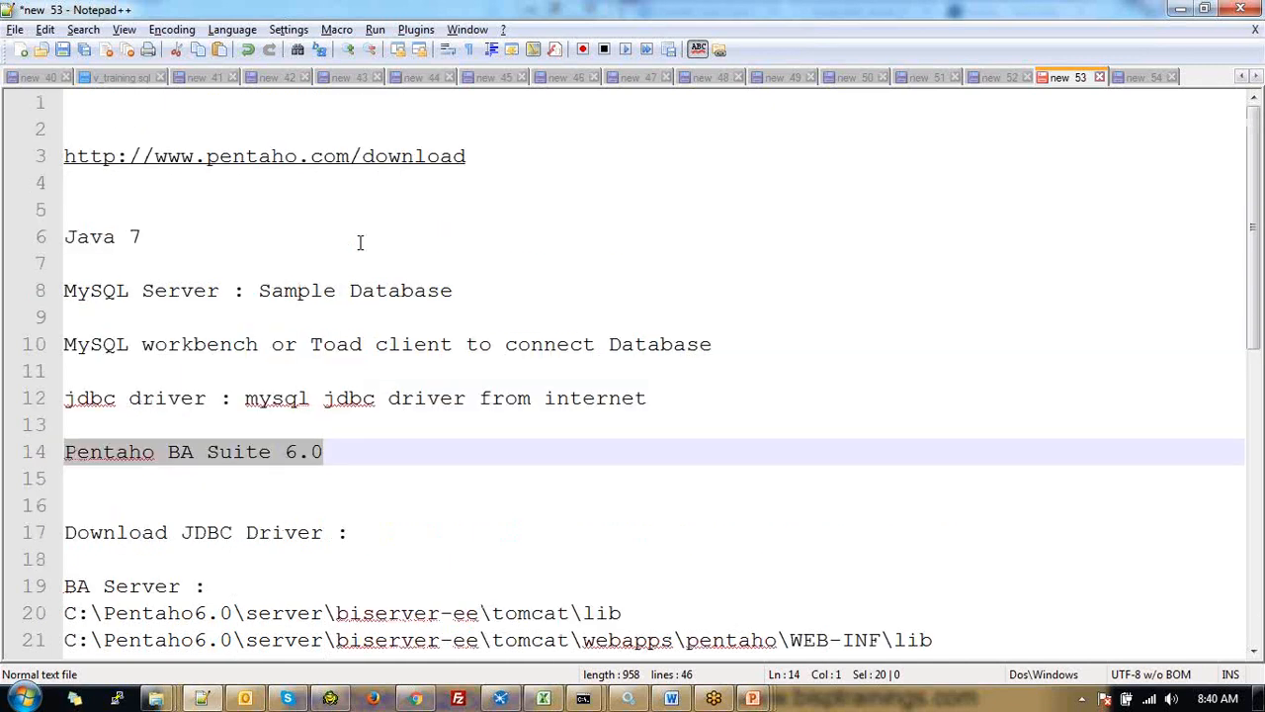
left_click(346, 448)
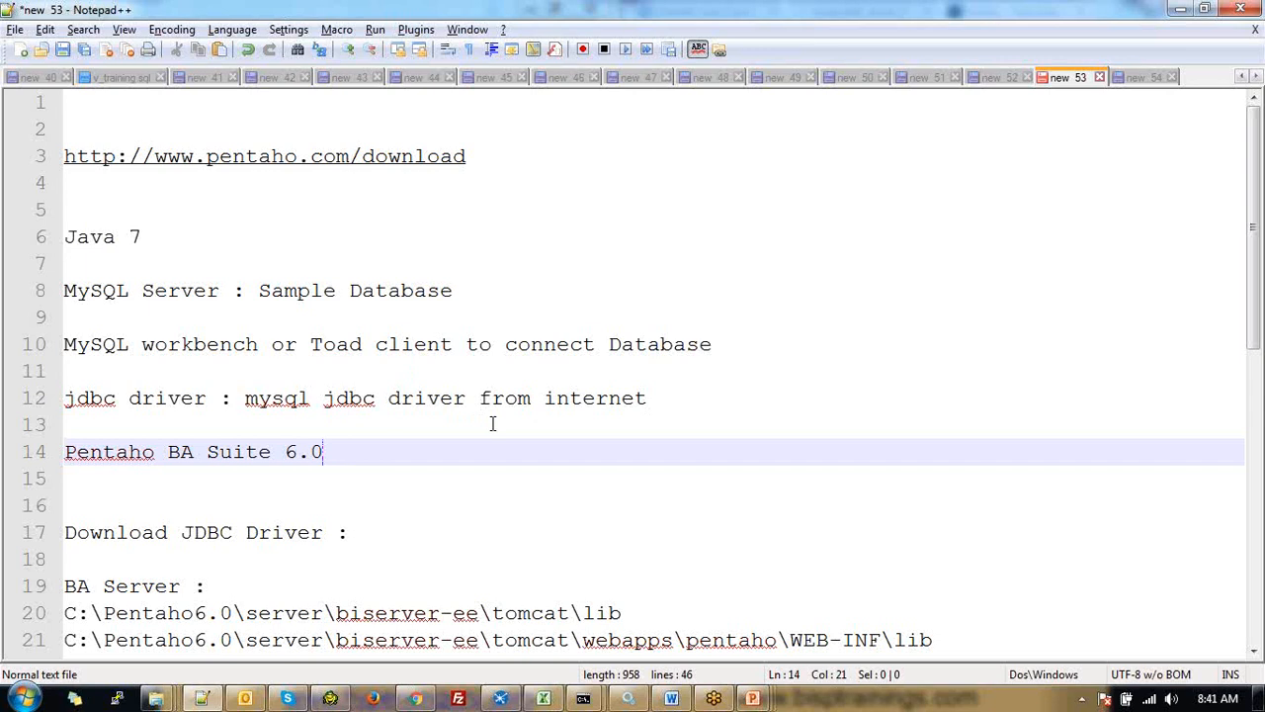
Scroll further down the Pentaho setup notes past the JDBC driver paths
scroll(492, 423, "down", 3)
mouse_move(155, 699)
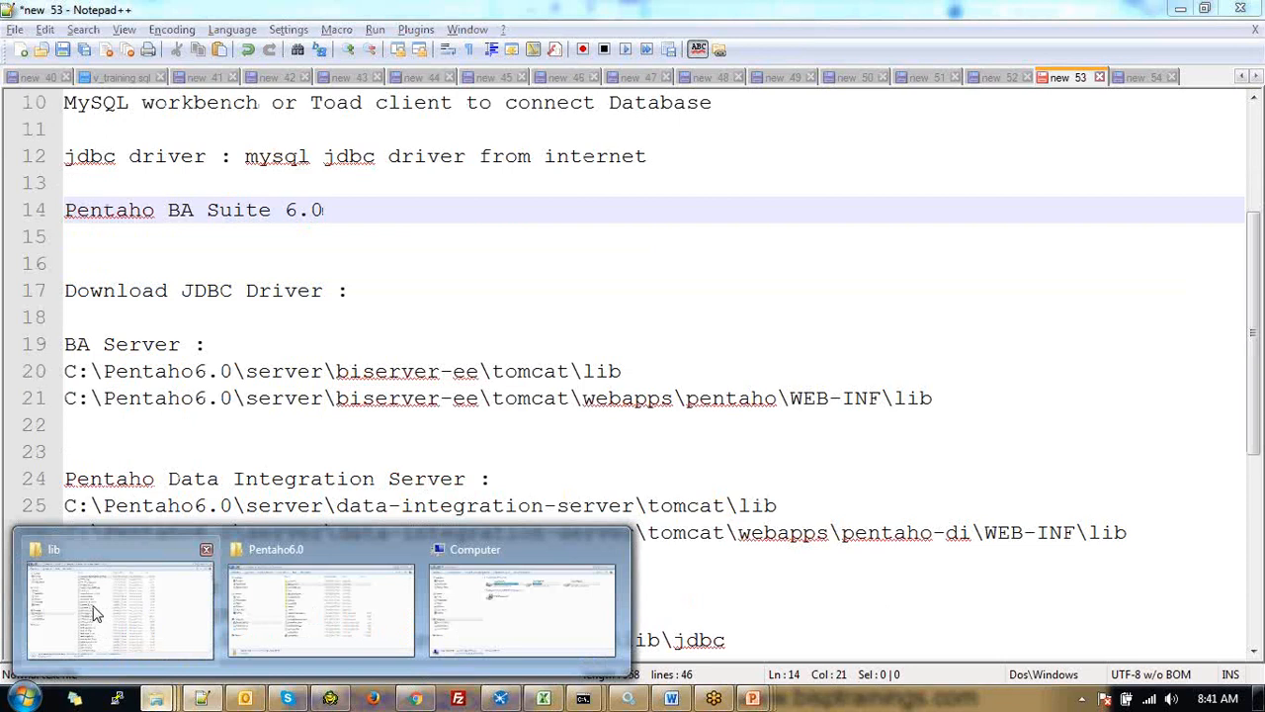
Bring up the Pentaho6.0 Explorer window, select all 18 items, then reopen the folder from C:
left_click(321, 609)
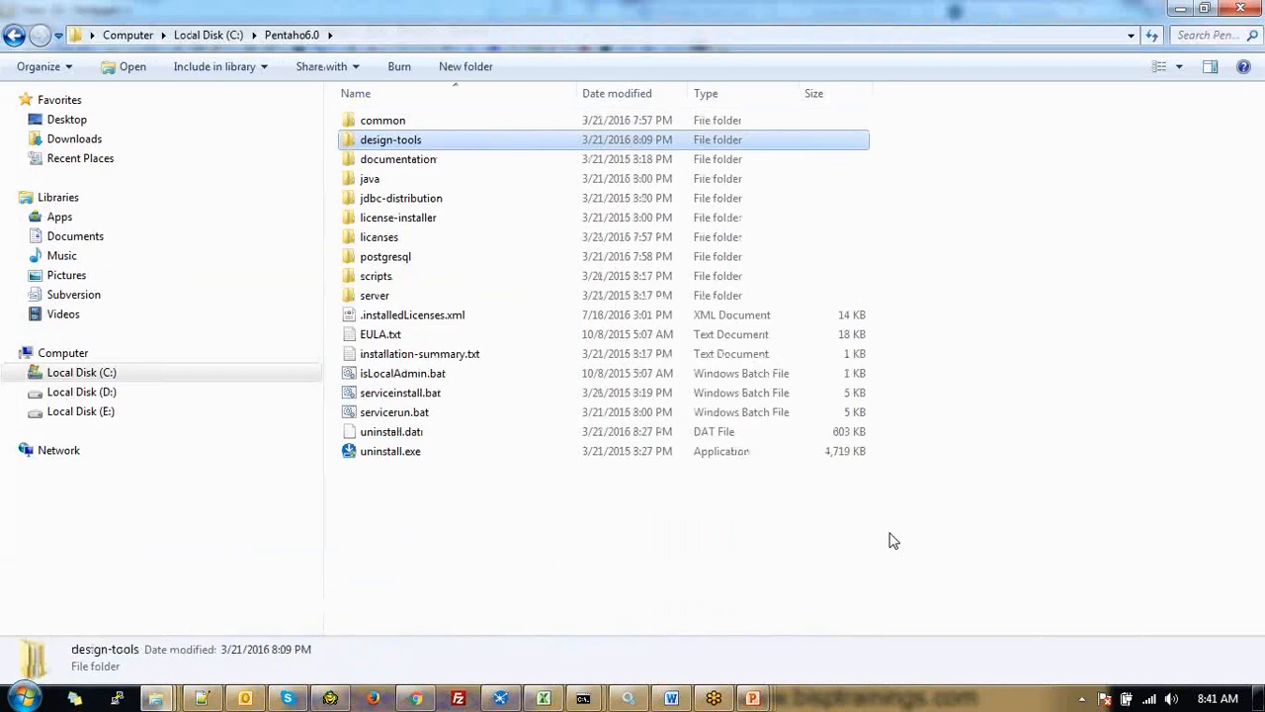
left_click_drag(890, 531, 591, 276)
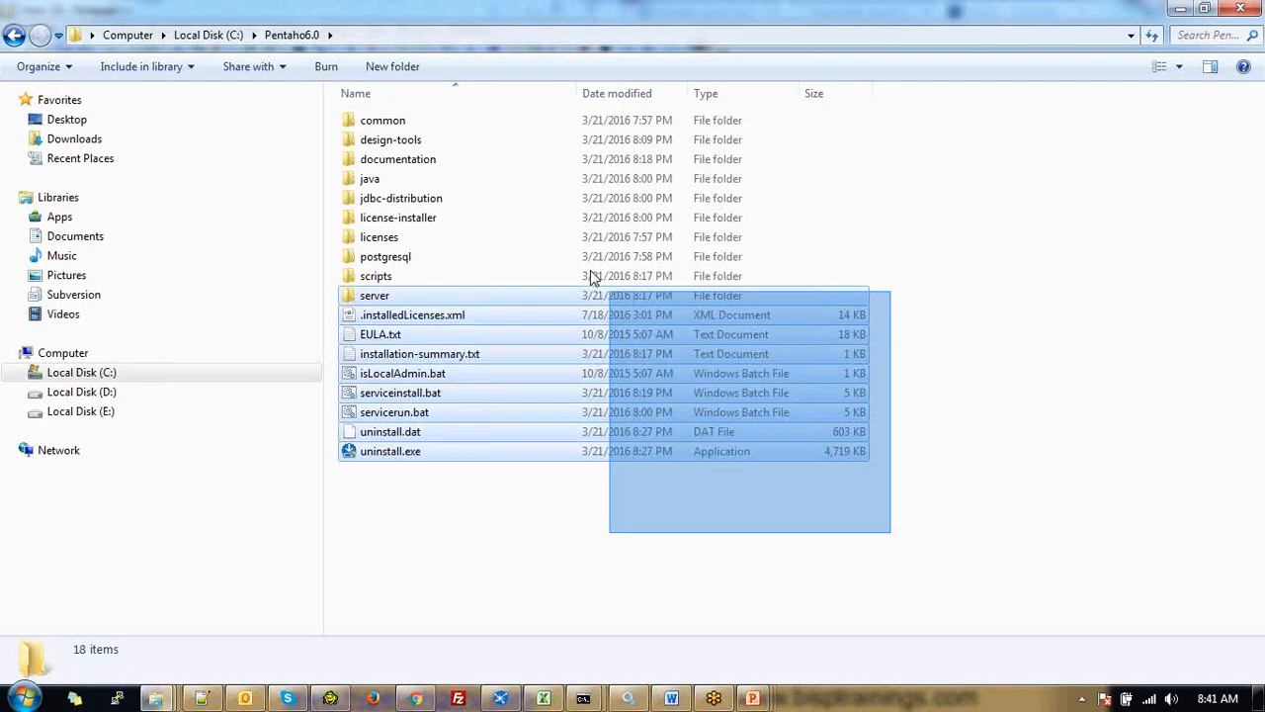
left_click_drag(591, 277, 375, 94)
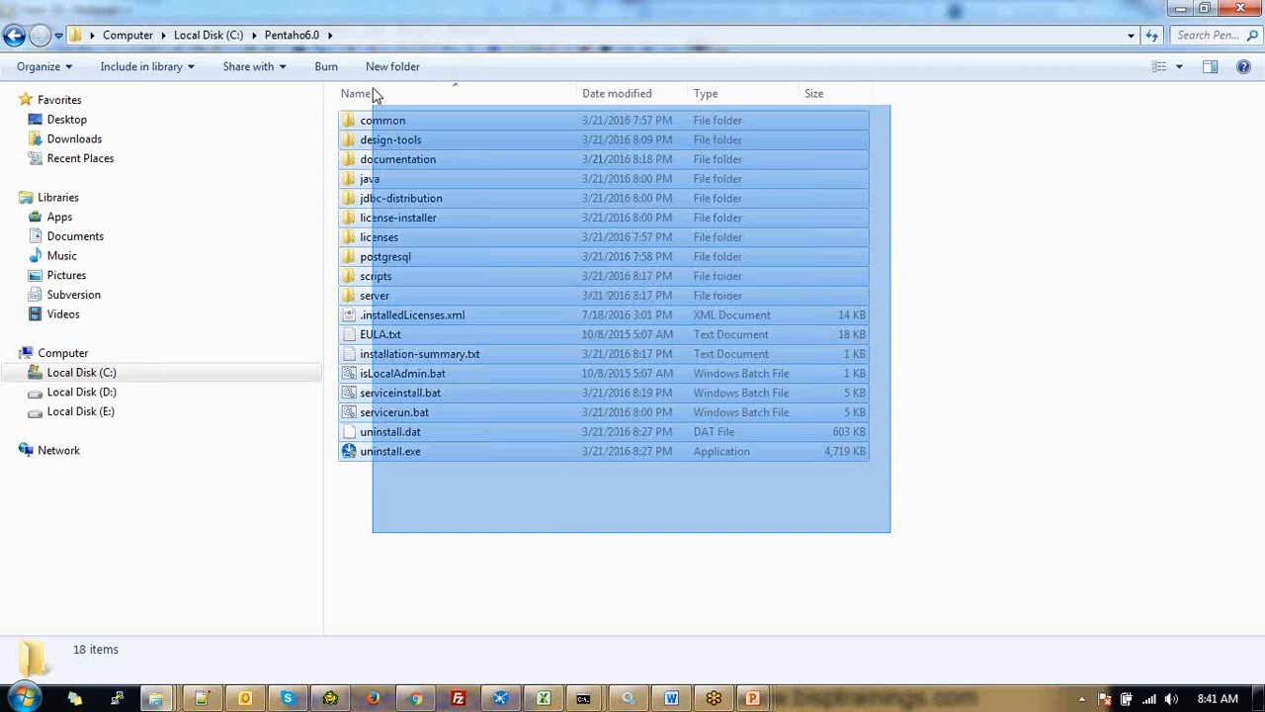
left_click_drag(374, 94, 375, 95)
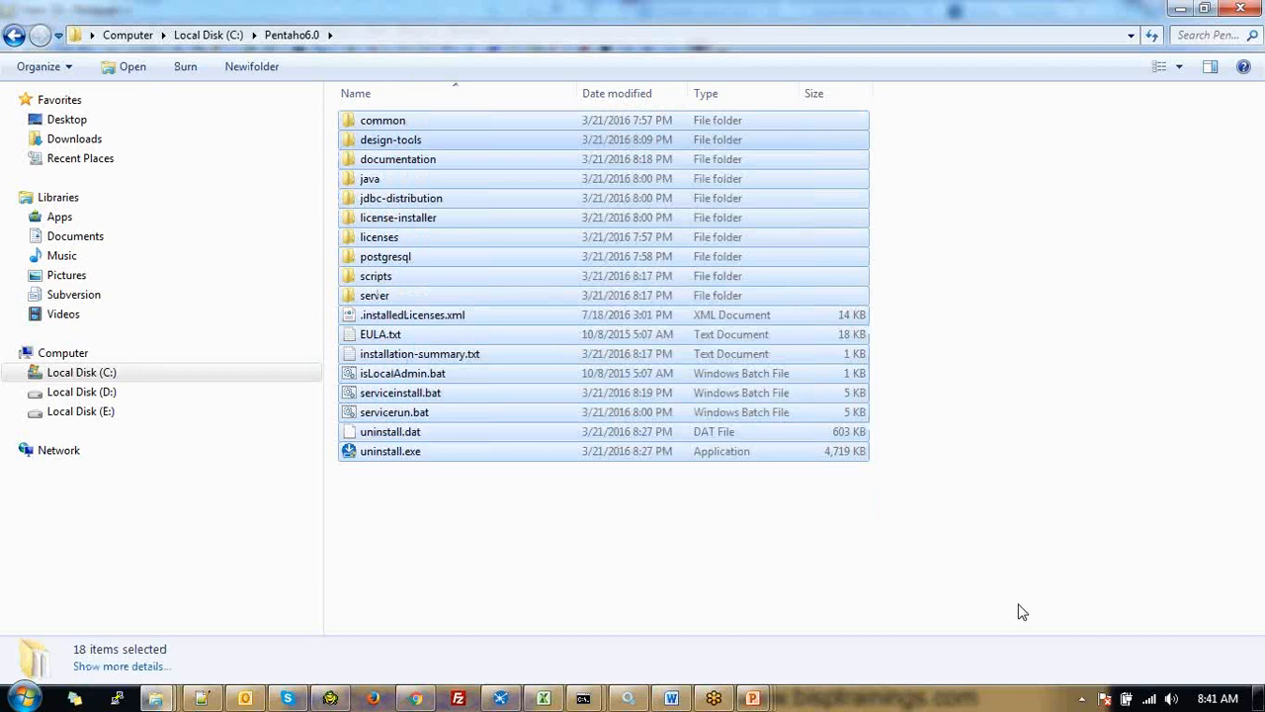
left_click(219, 37)
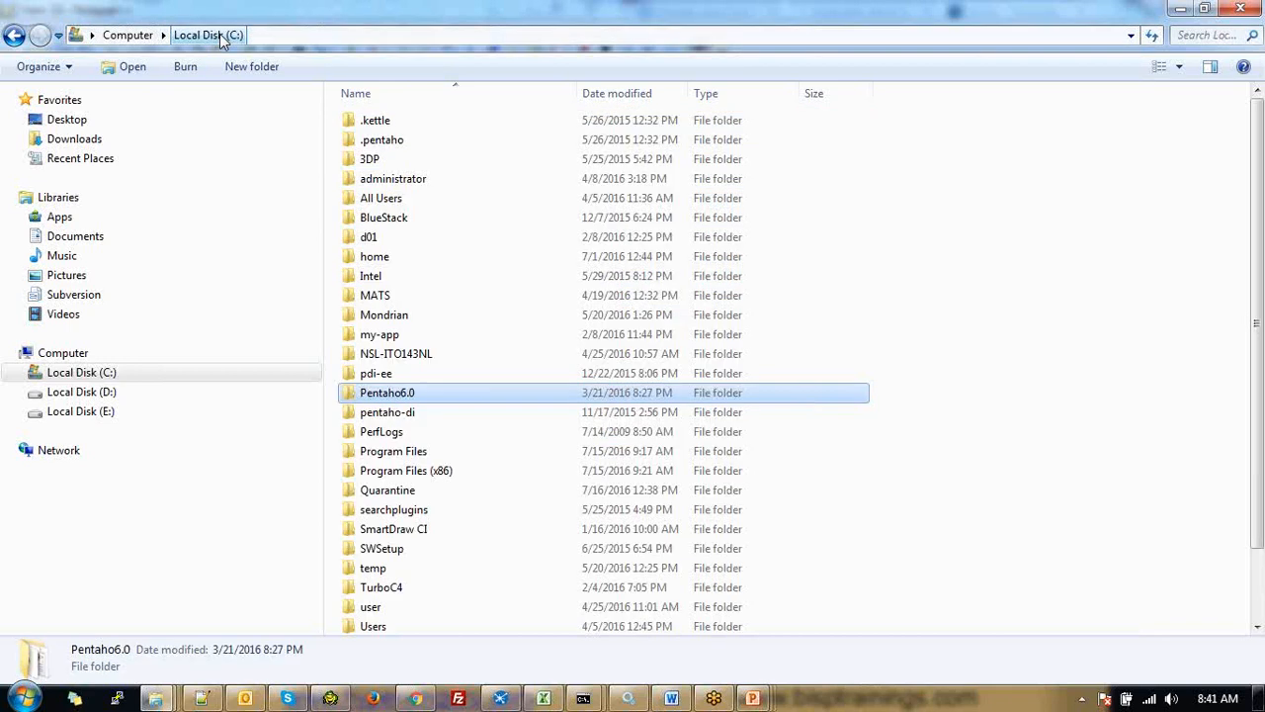
key("Return")
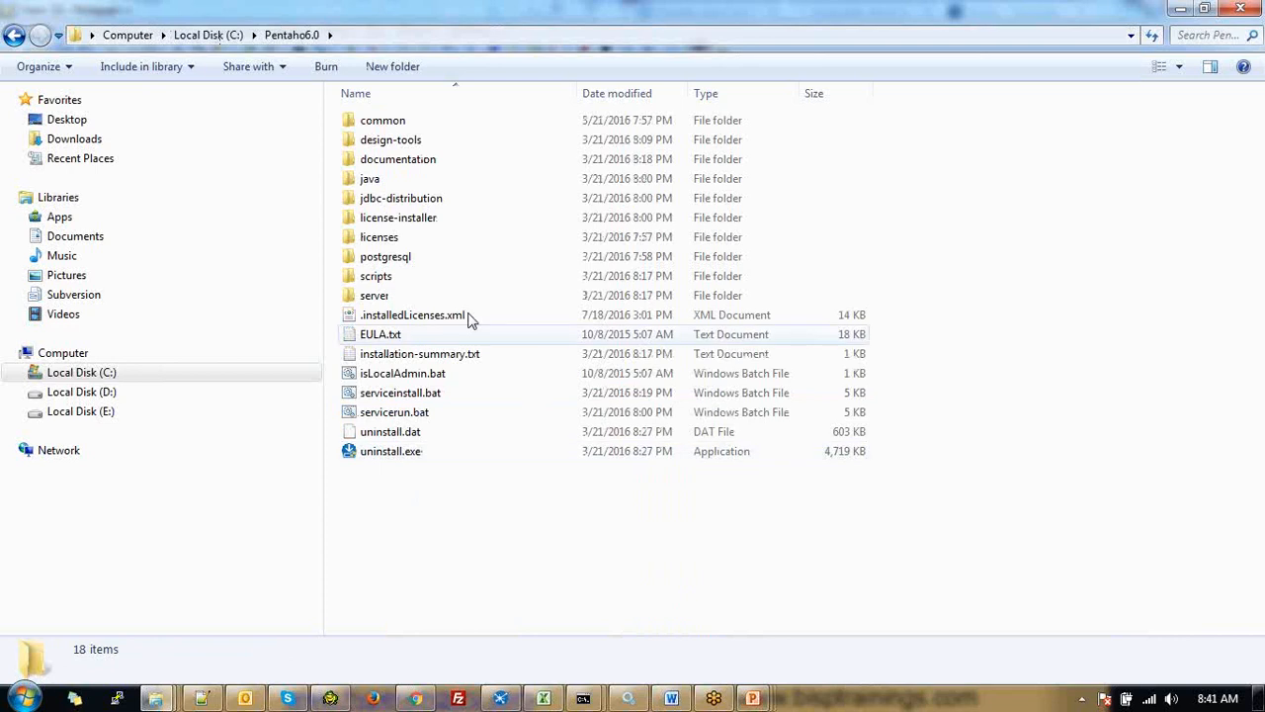
Go into server\biserver-ee and open start-pentaho.bat with Edit with Notepad++
double_click(373, 296)
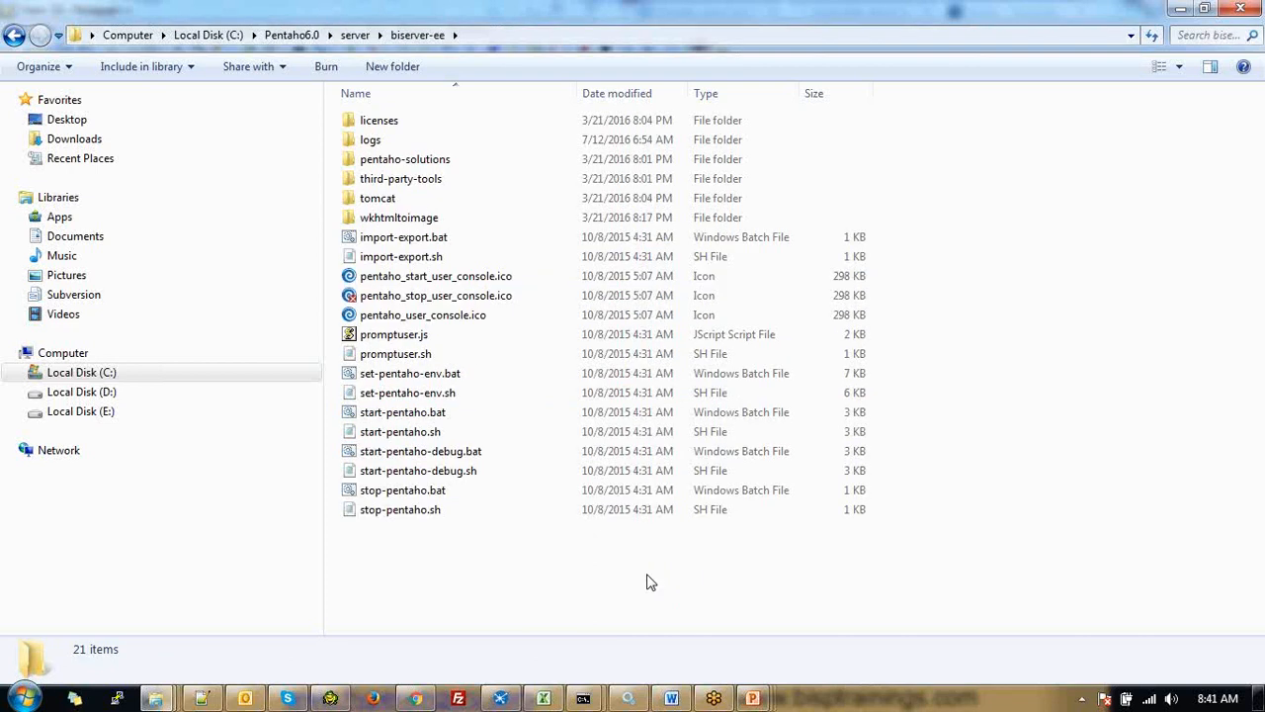
key("BackSpace")
double_click(404, 122)
left_click(406, 415)
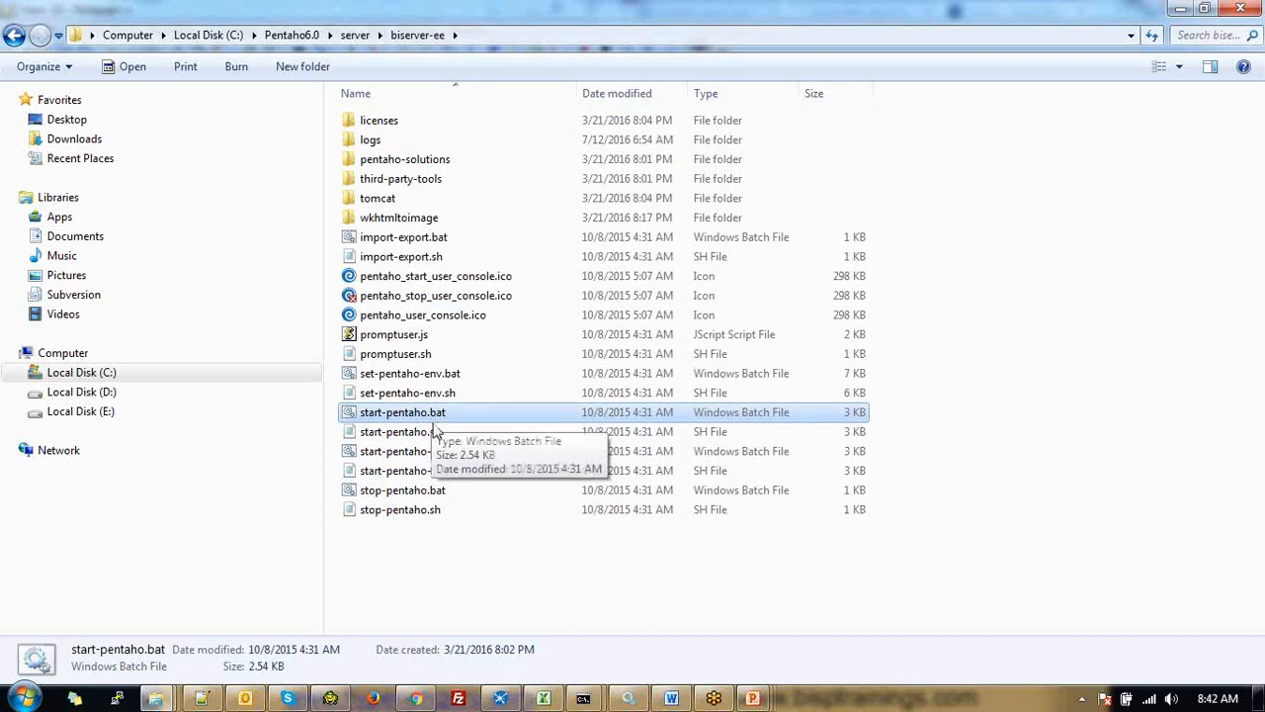
left_click(435, 432)
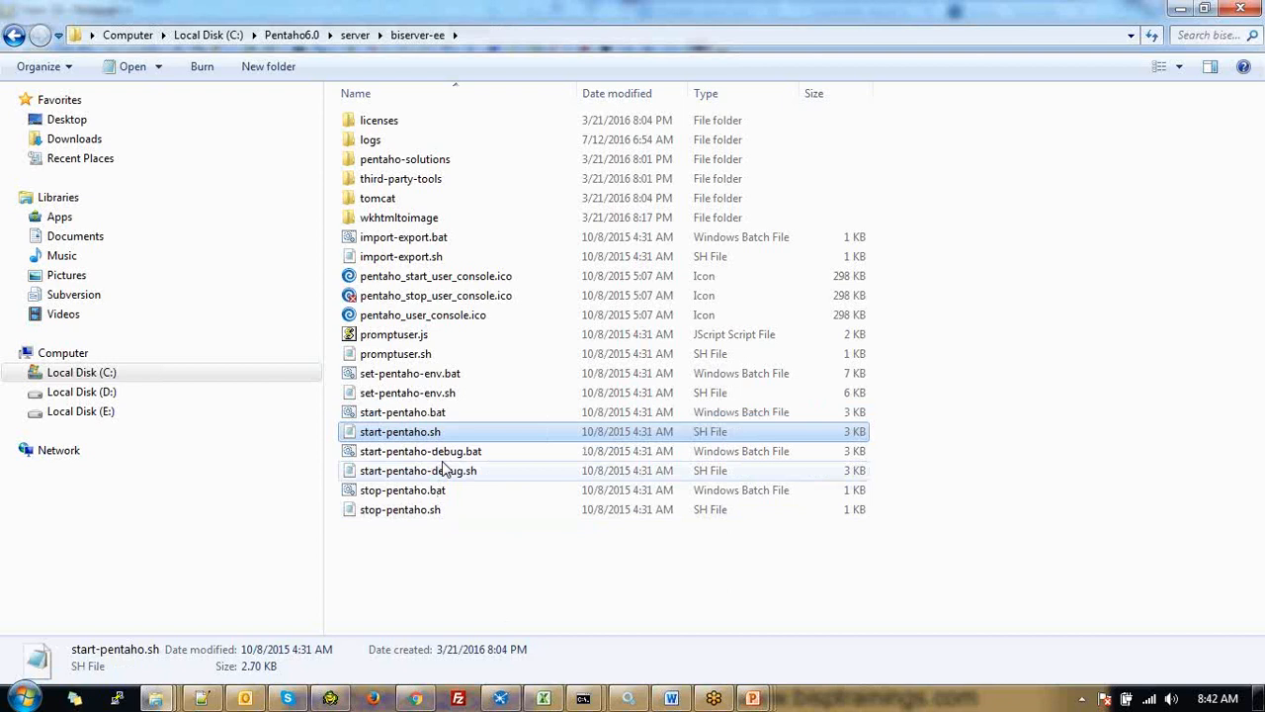
right_click(424, 412)
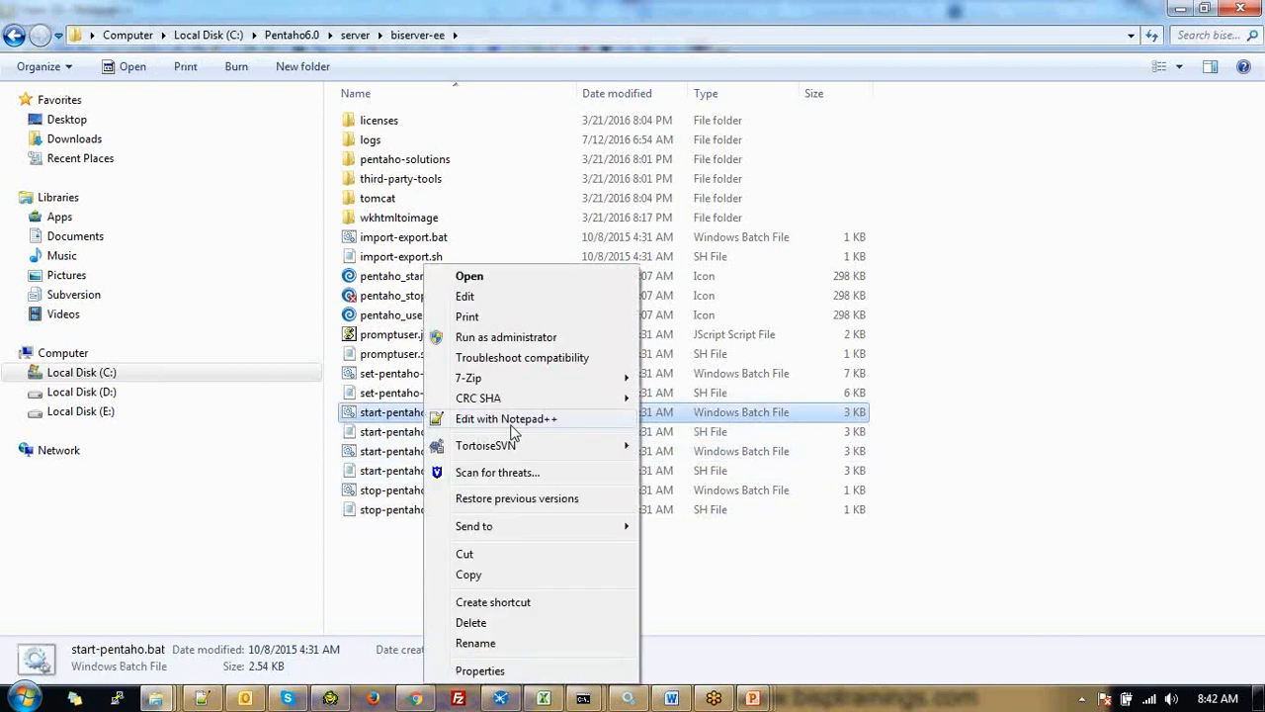
left_click(510, 425)
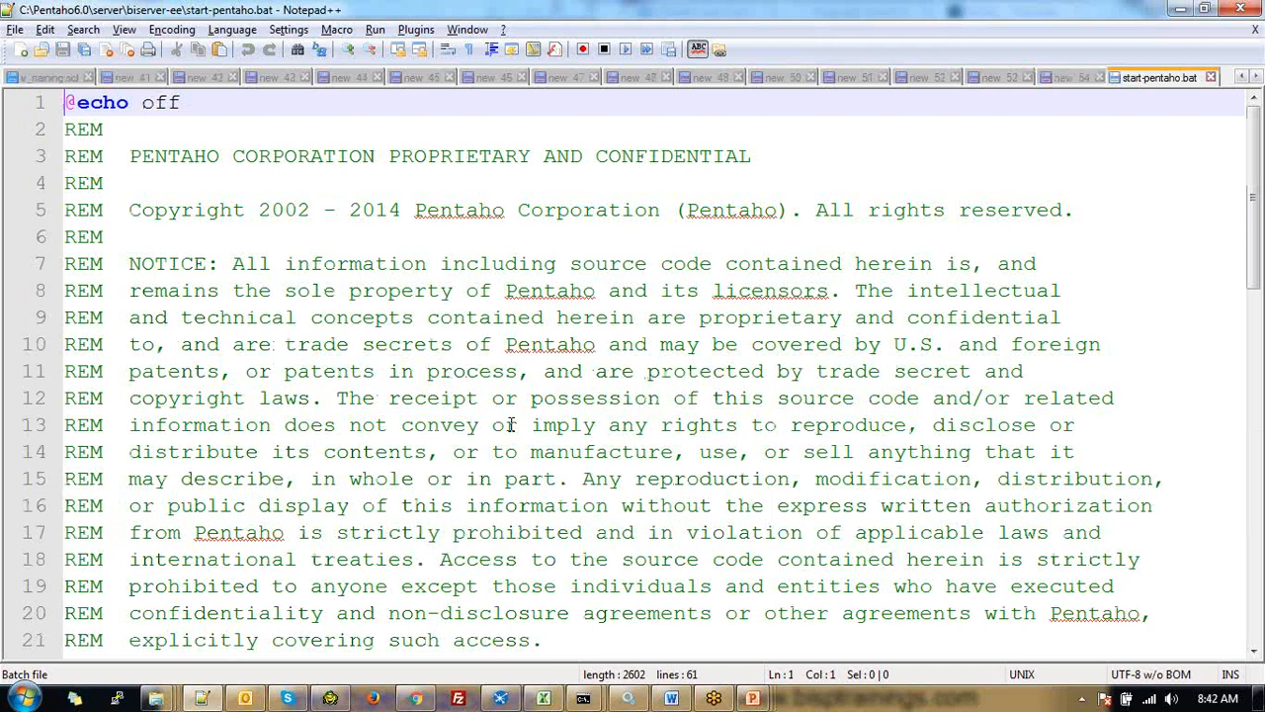
Inspect the -Xms2048m and -Xmx6144m values on CATALINA_OPTS line 35, then return to new 54
scroll(510, 425, "down", 13)
scroll(509, 425, "up", 3)
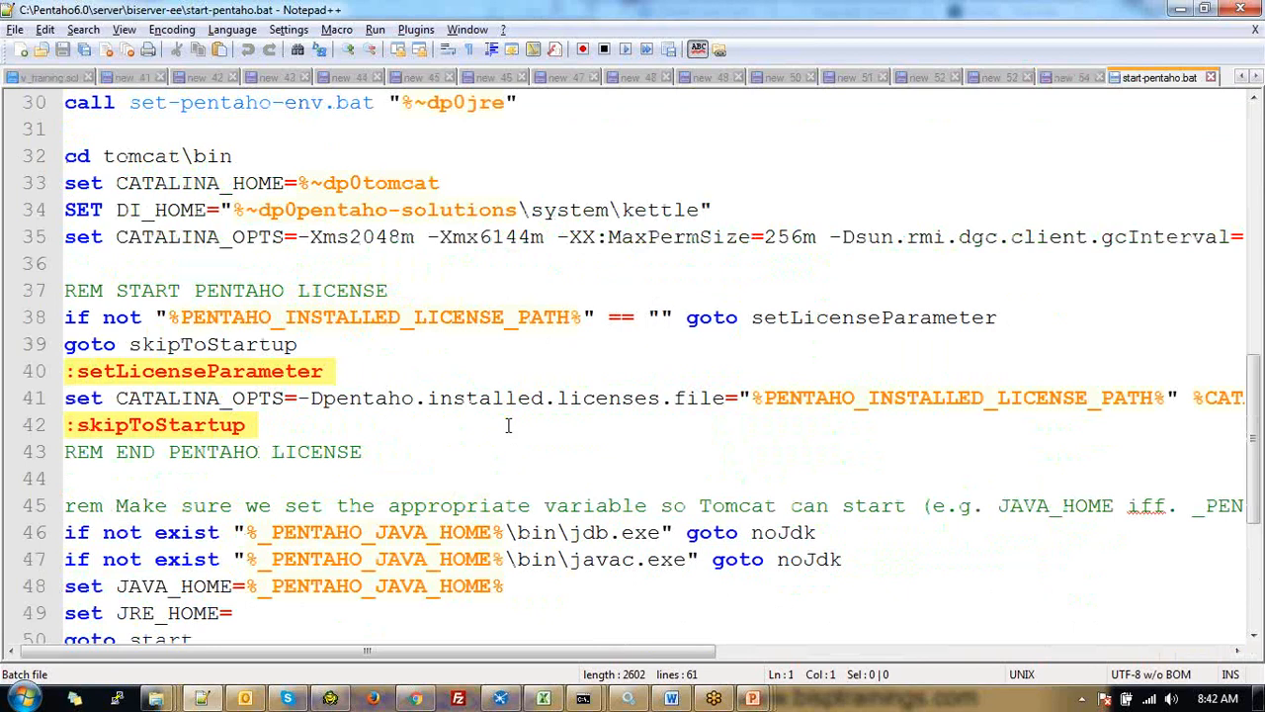
scroll(509, 425, "up", 1)
double_click(366, 317)
double_click(497, 317)
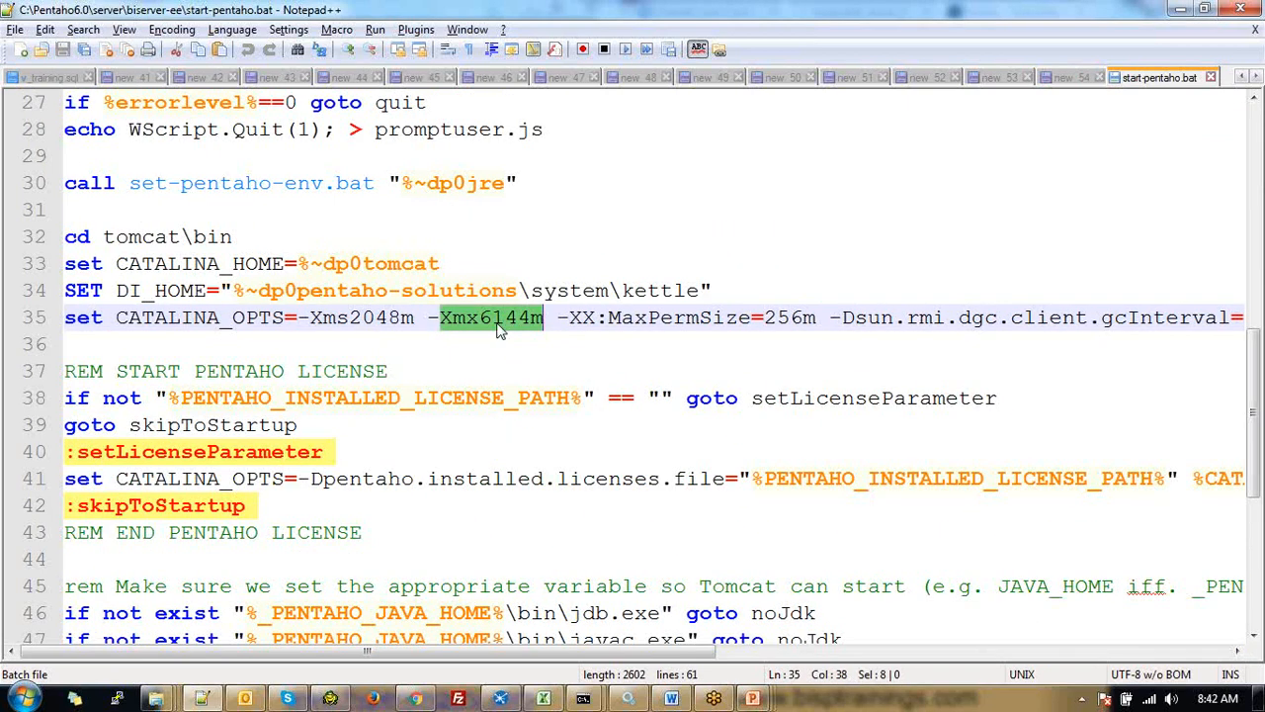
double_click(363, 317)
left_click(362, 324)
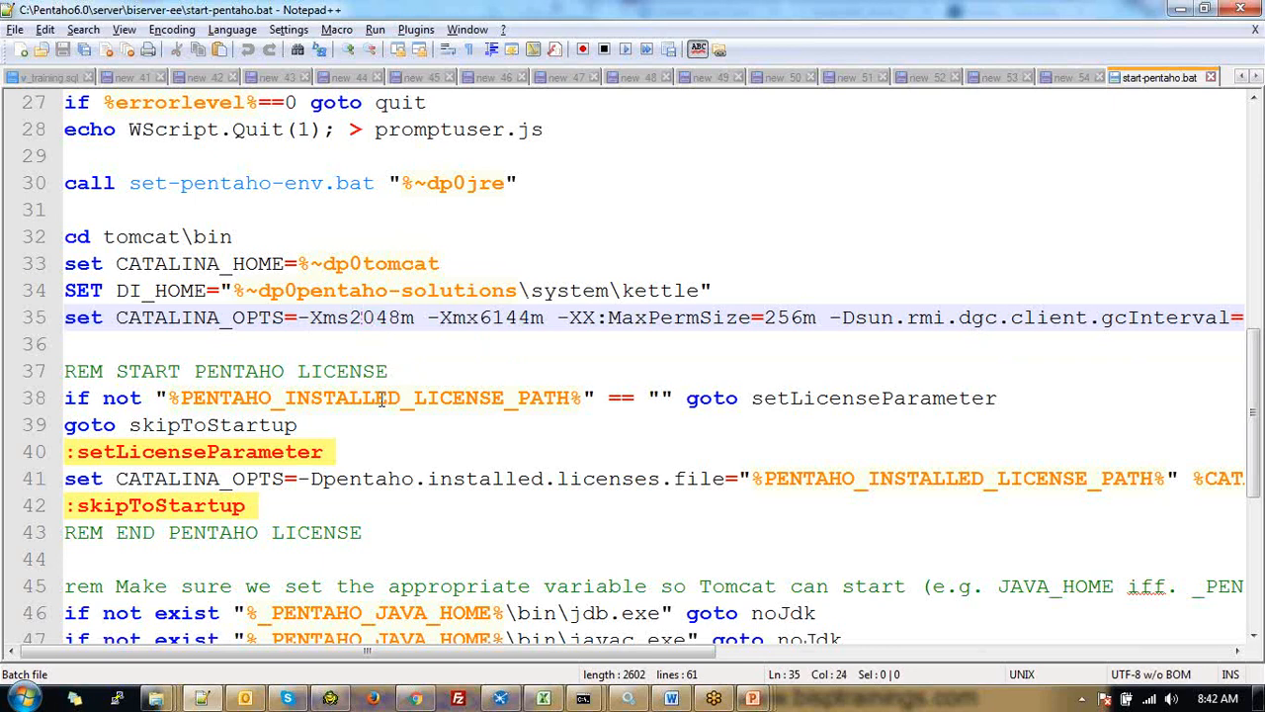
double_click(362, 317)
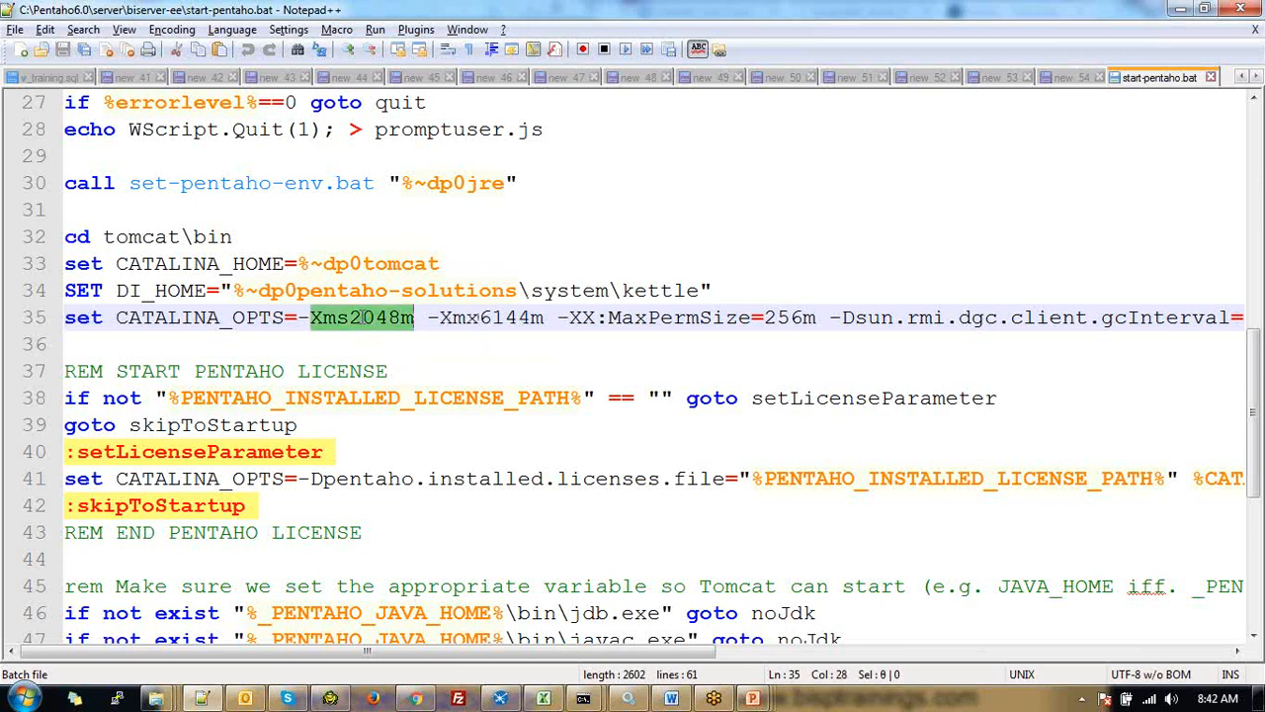
left_click(496, 318)
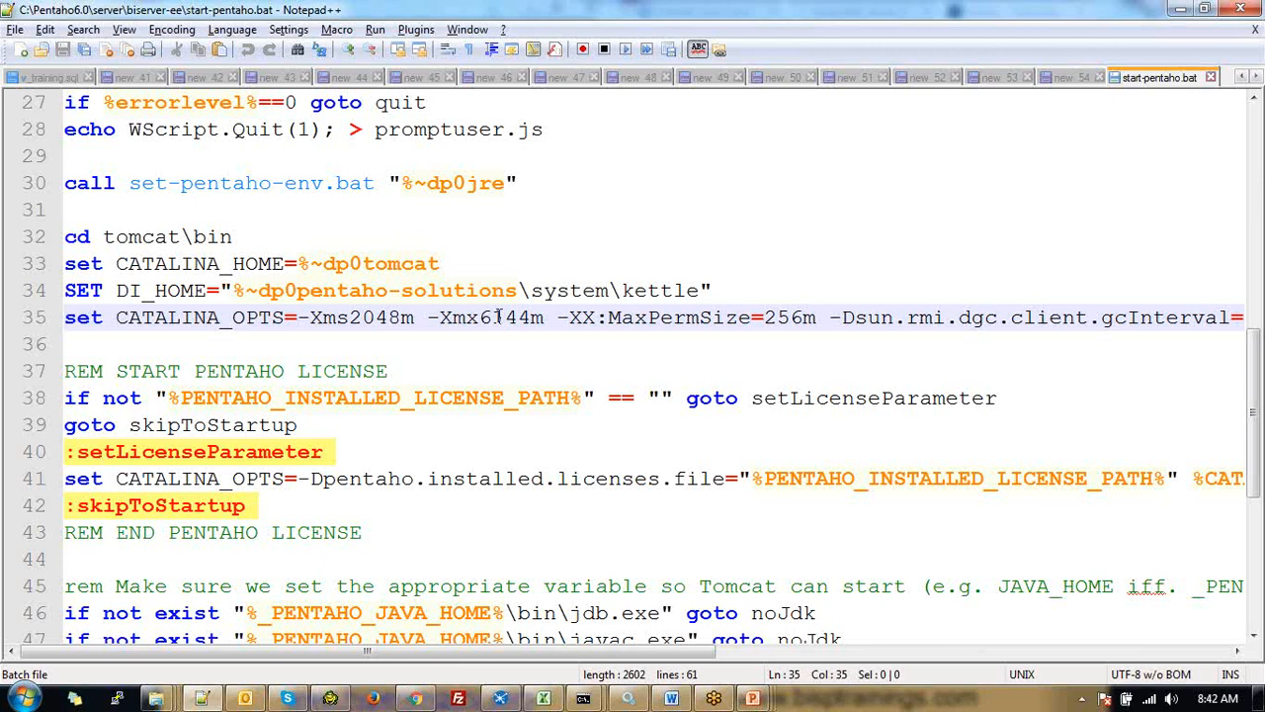
left_click(206, 346)
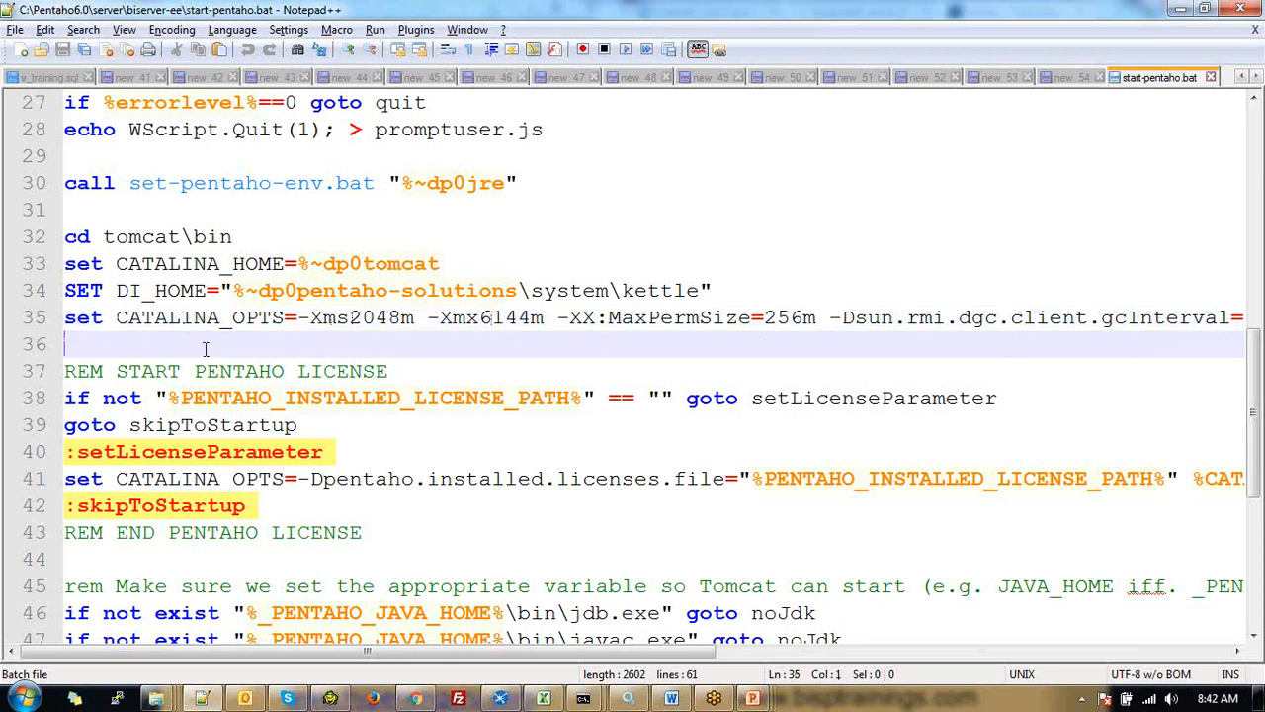
key("shift+Up")
left_click(1062, 78)
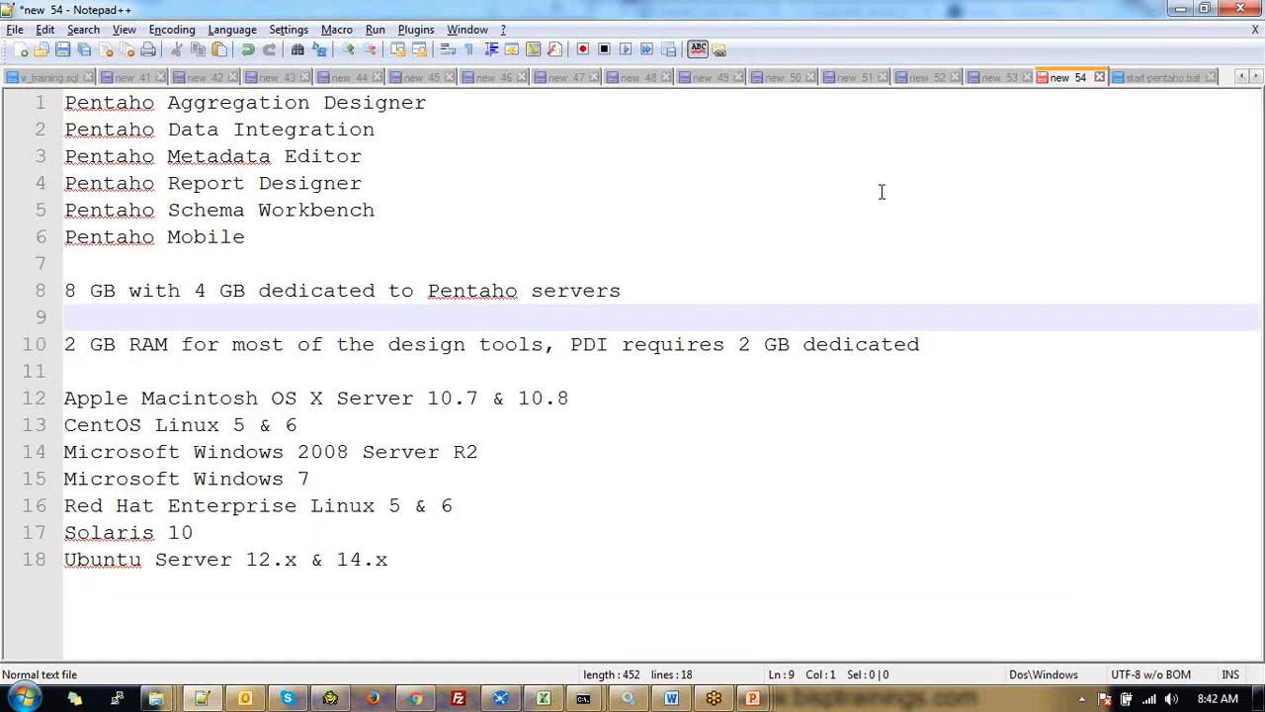
Append '1024 MB' and '2GB --- 1024 * 2 = 2048M' lines to the end of the notes
key("ctrl+End")
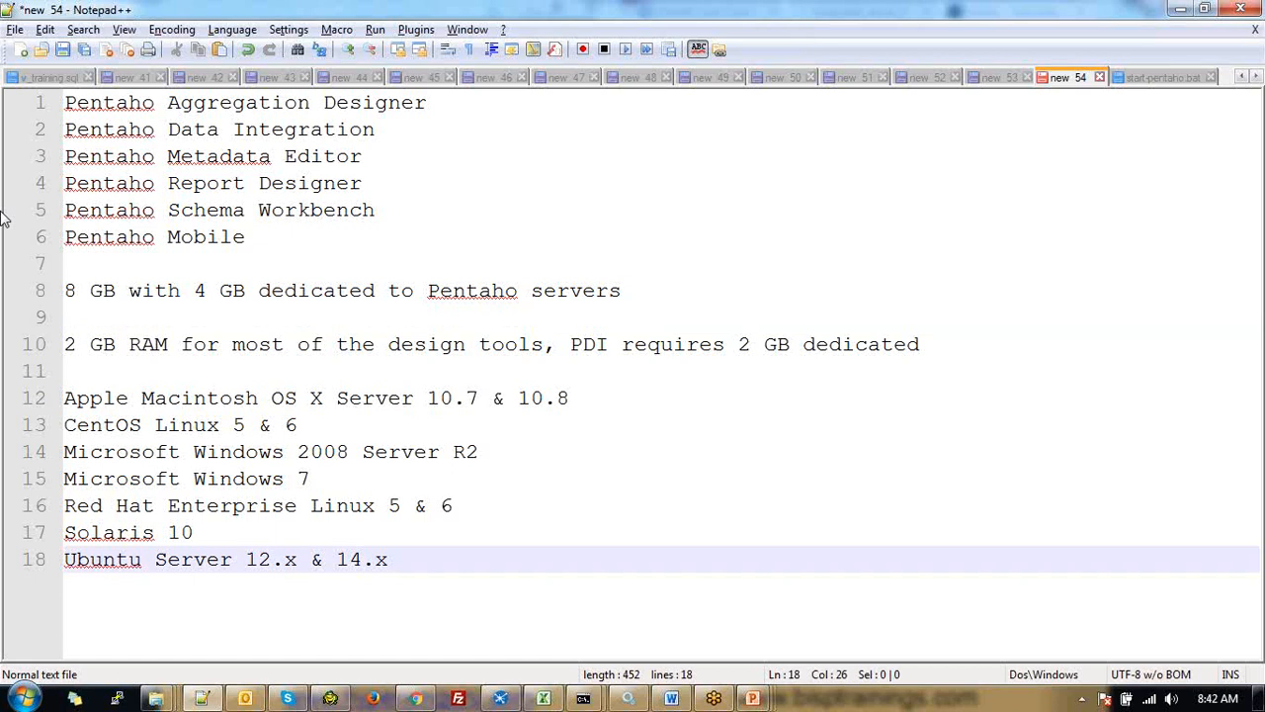
key("Return")
key("Return")
key("Return")
type("1024 ")
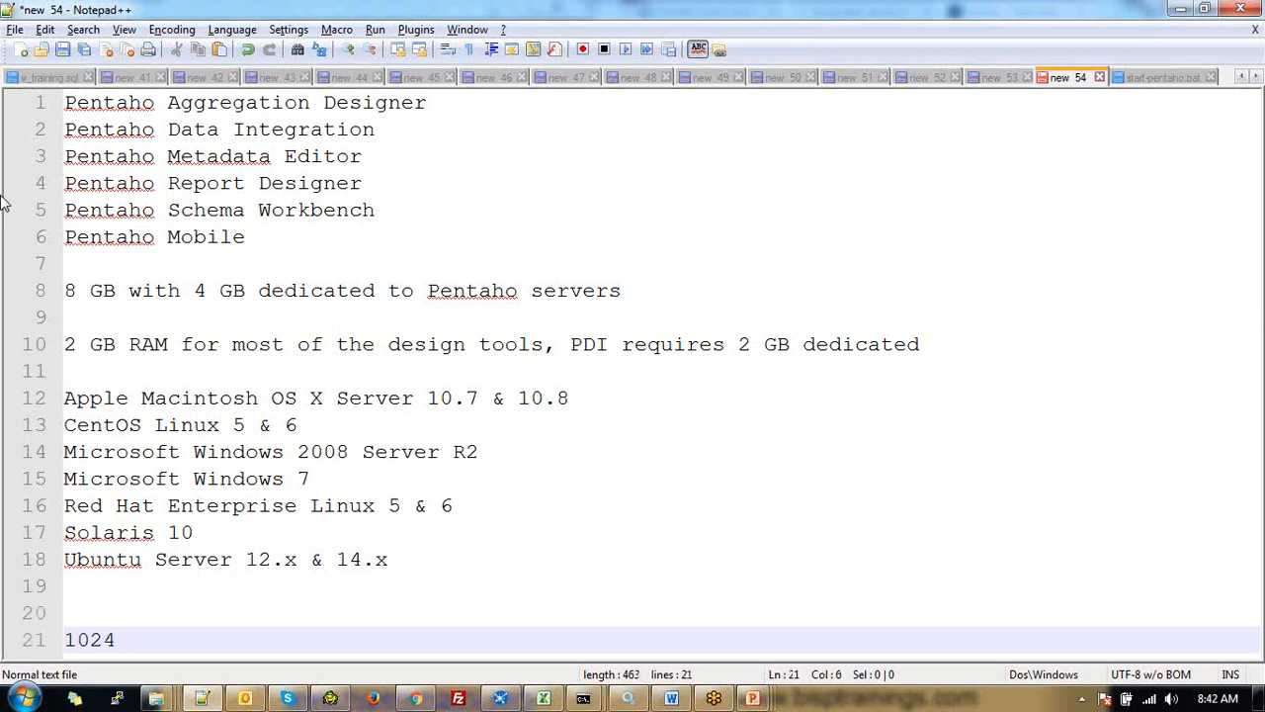
type("M")
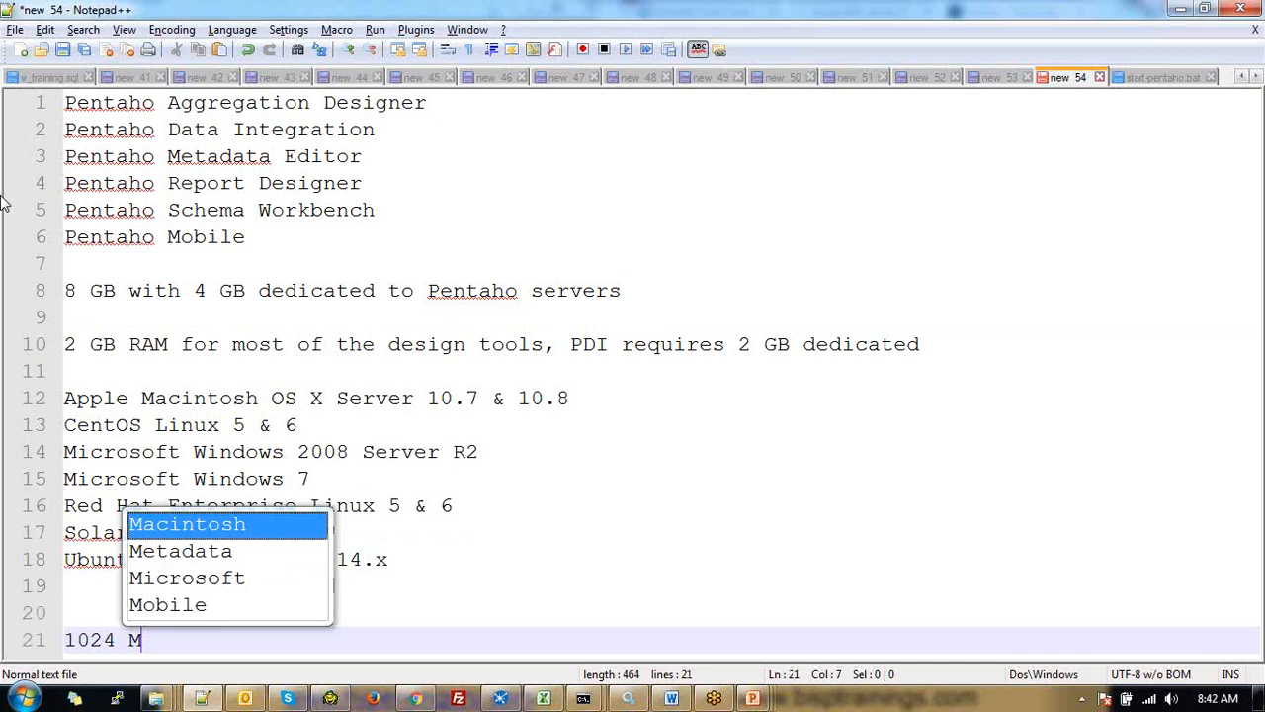
type("B")
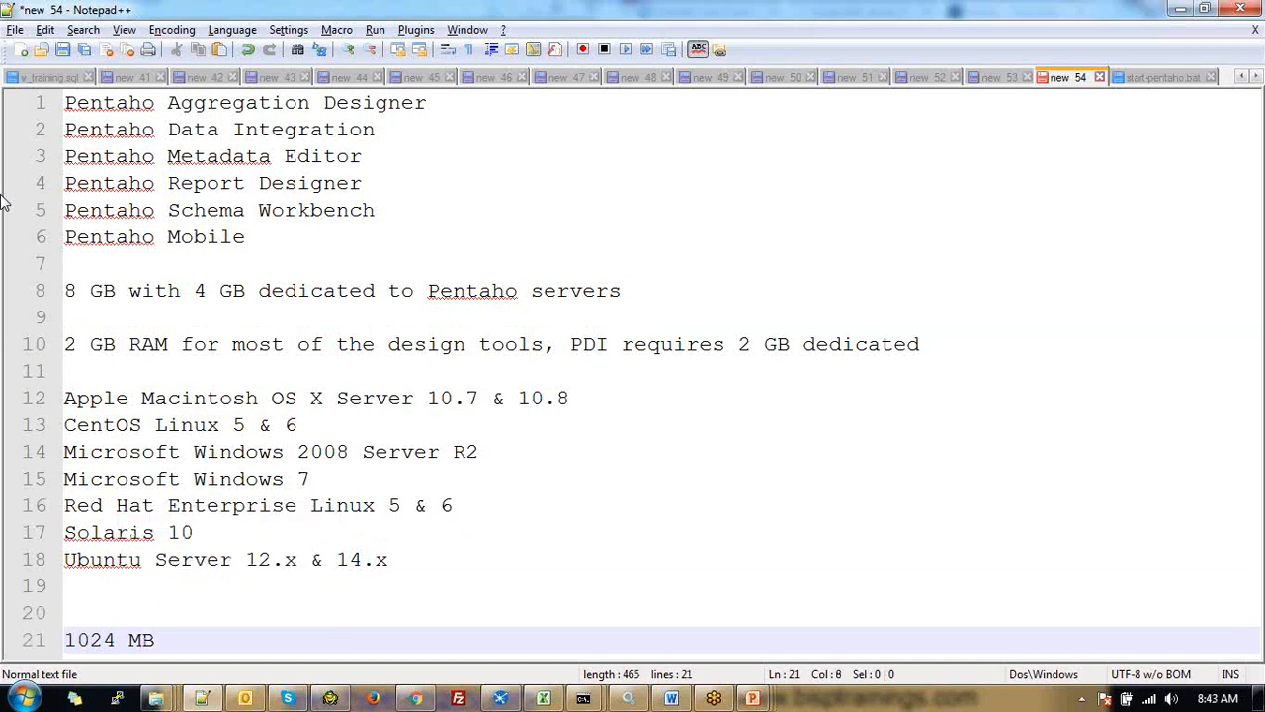
key("Return")
key("Return")
key("Return")
type("2")
key("Escape")
type("GB ")
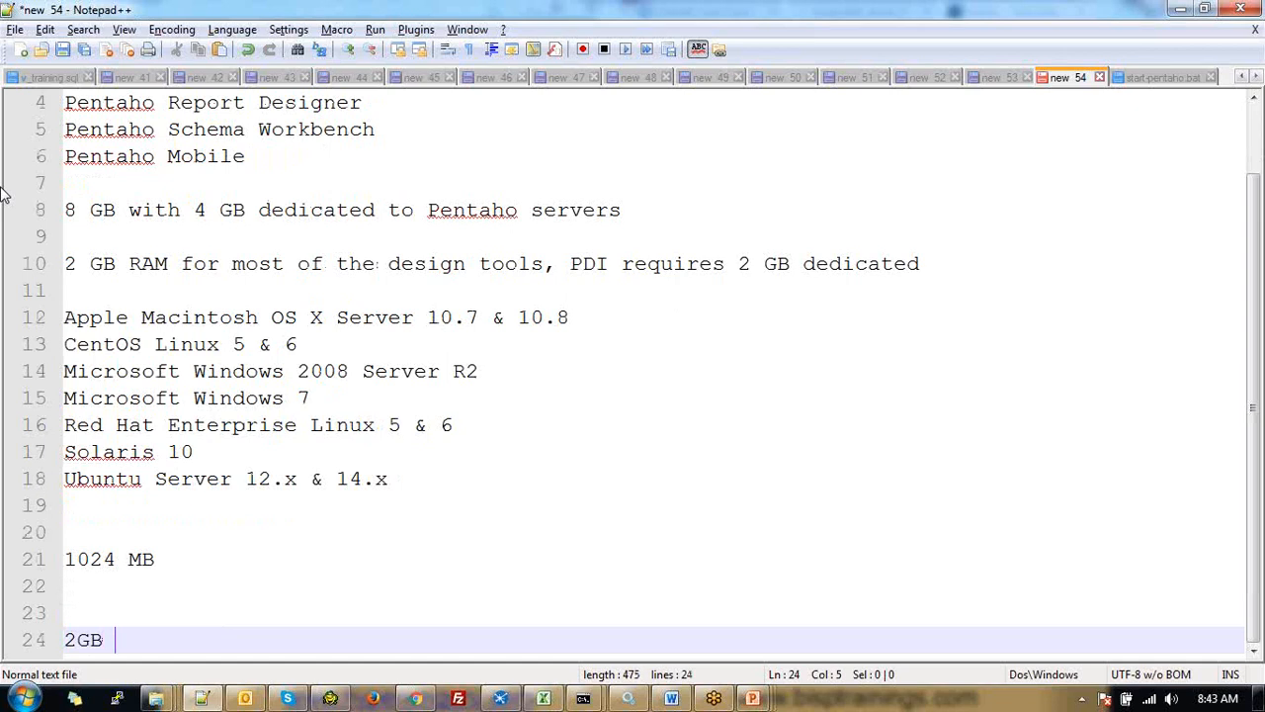
type("--- 1")
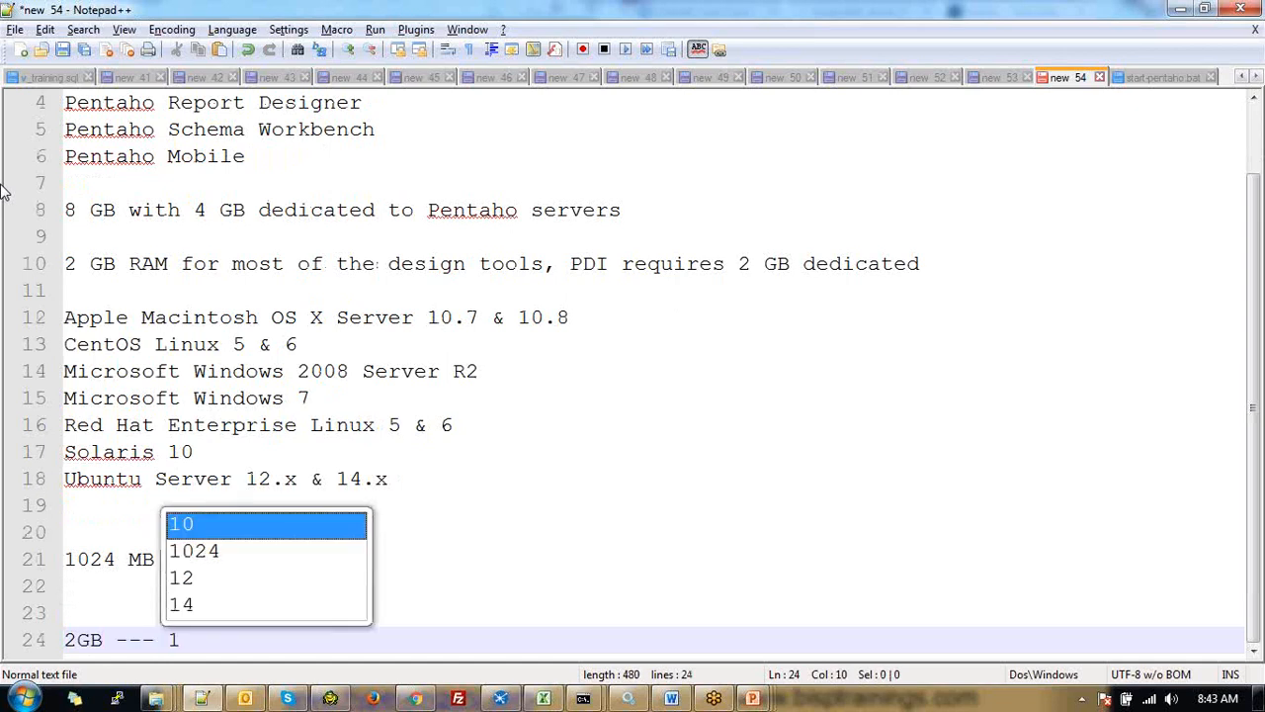
type("02")
key("Return")
type("* 2 = ")
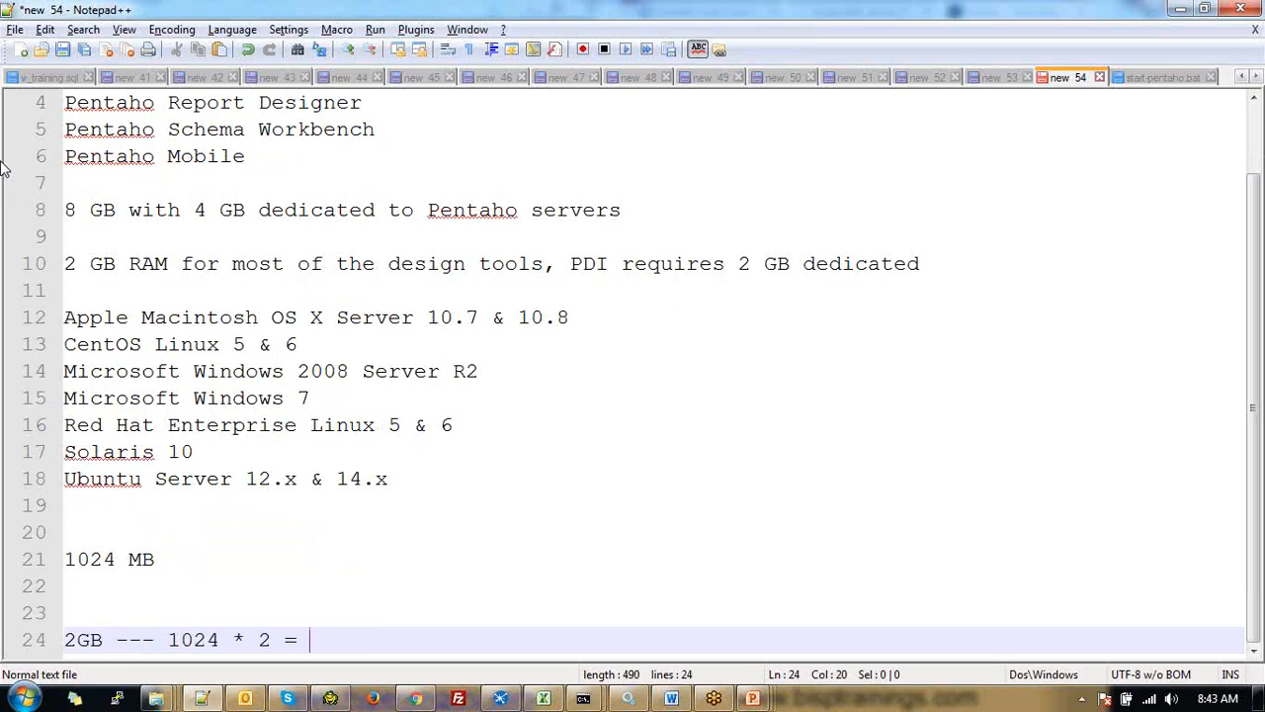
type("1")
key("BackSpace")
type("2")
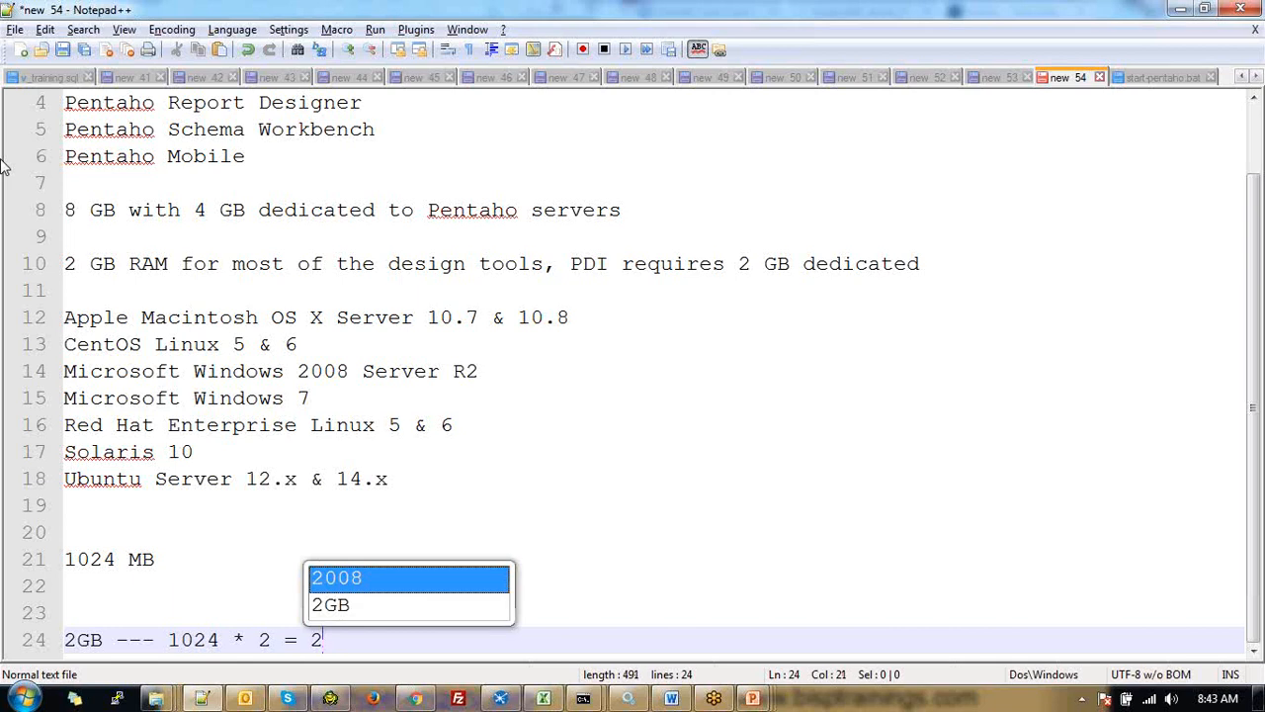
type("048M")
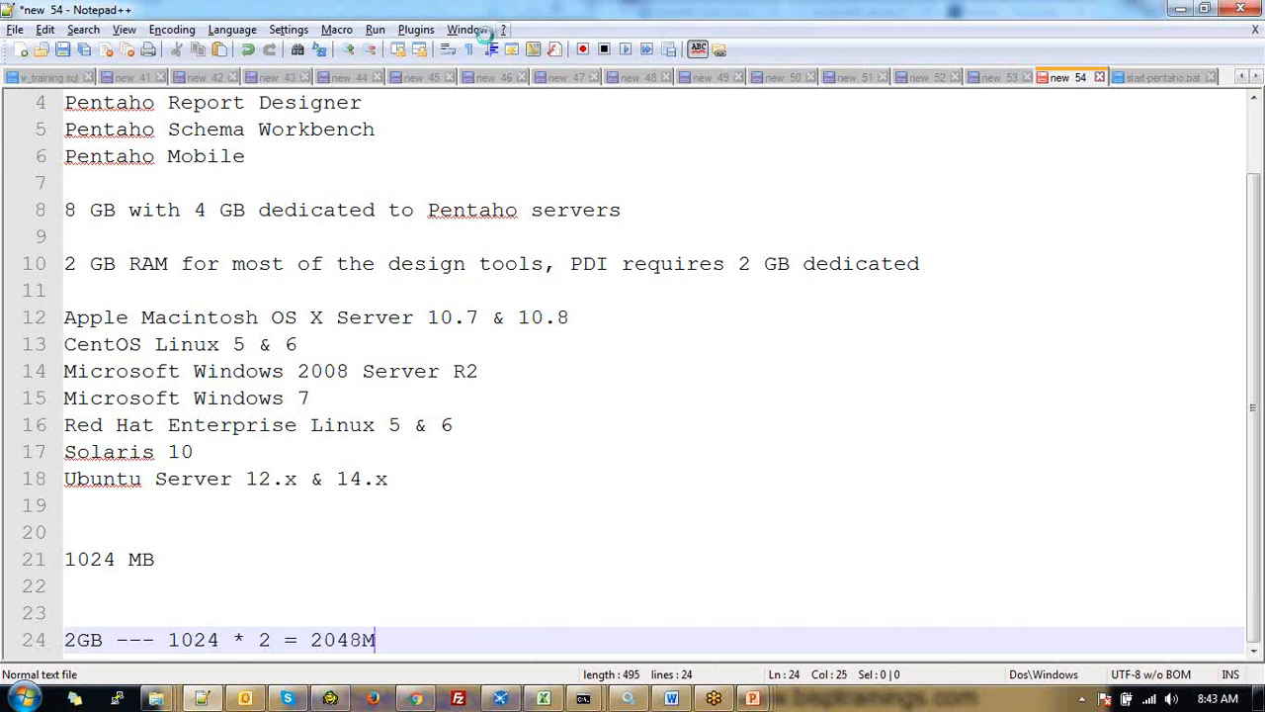
In start-pentaho.bat, change -Xms2048m to -Xms1024m on line 35 and mark the 6144 value
key("ctrl+Tab")
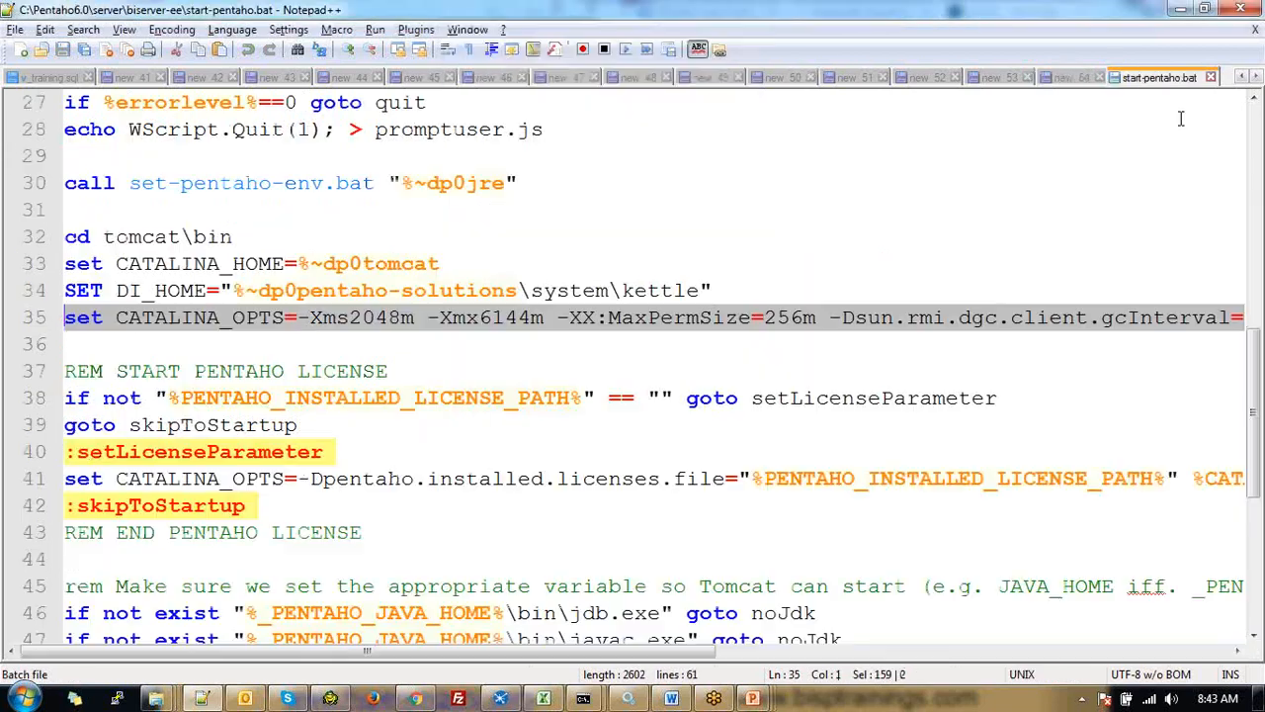
key("Up")
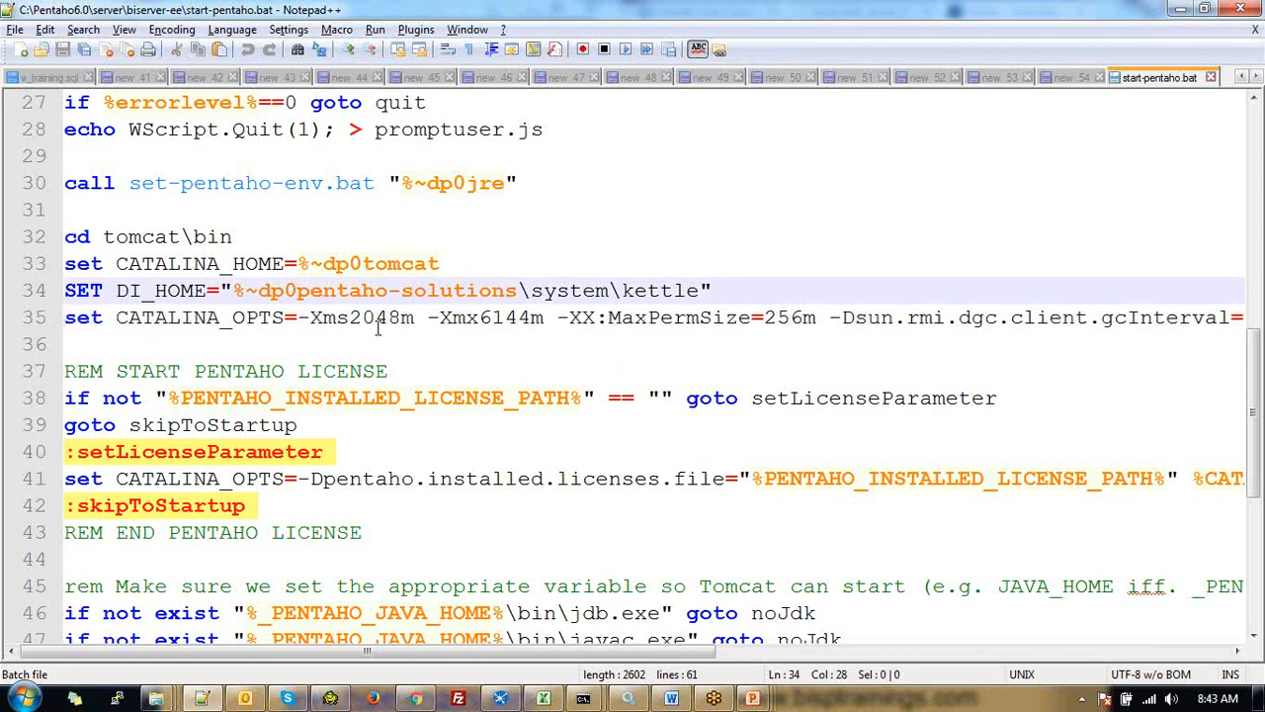
left_click(313, 318)
left_click_drag(316, 317, 400, 317)
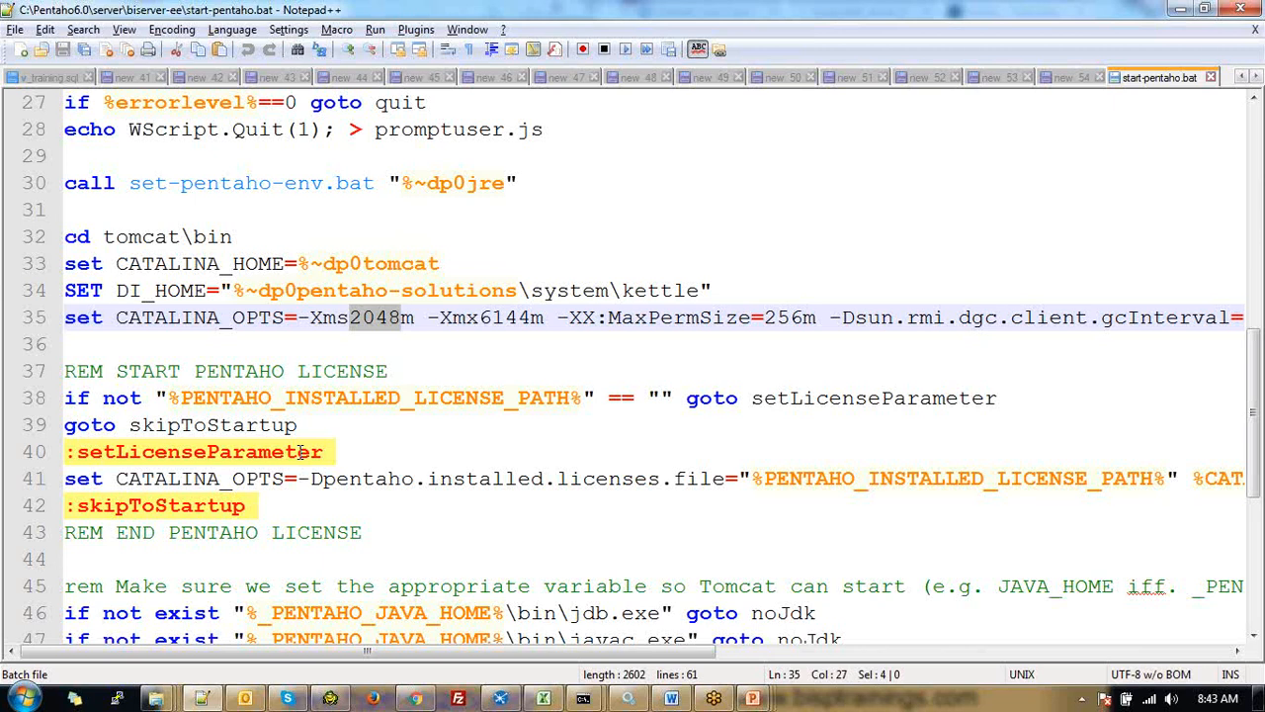
type("1024")
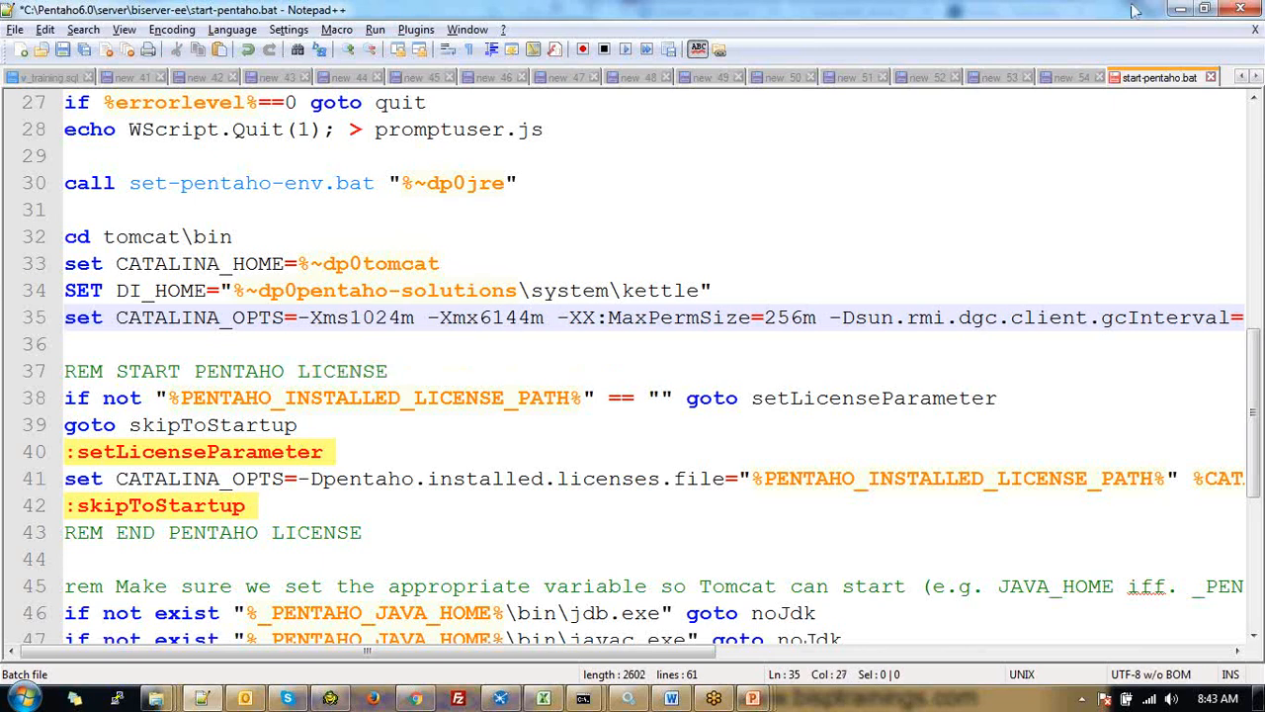
left_click_drag(480, 317, 533, 316)
left_click(1072, 78)
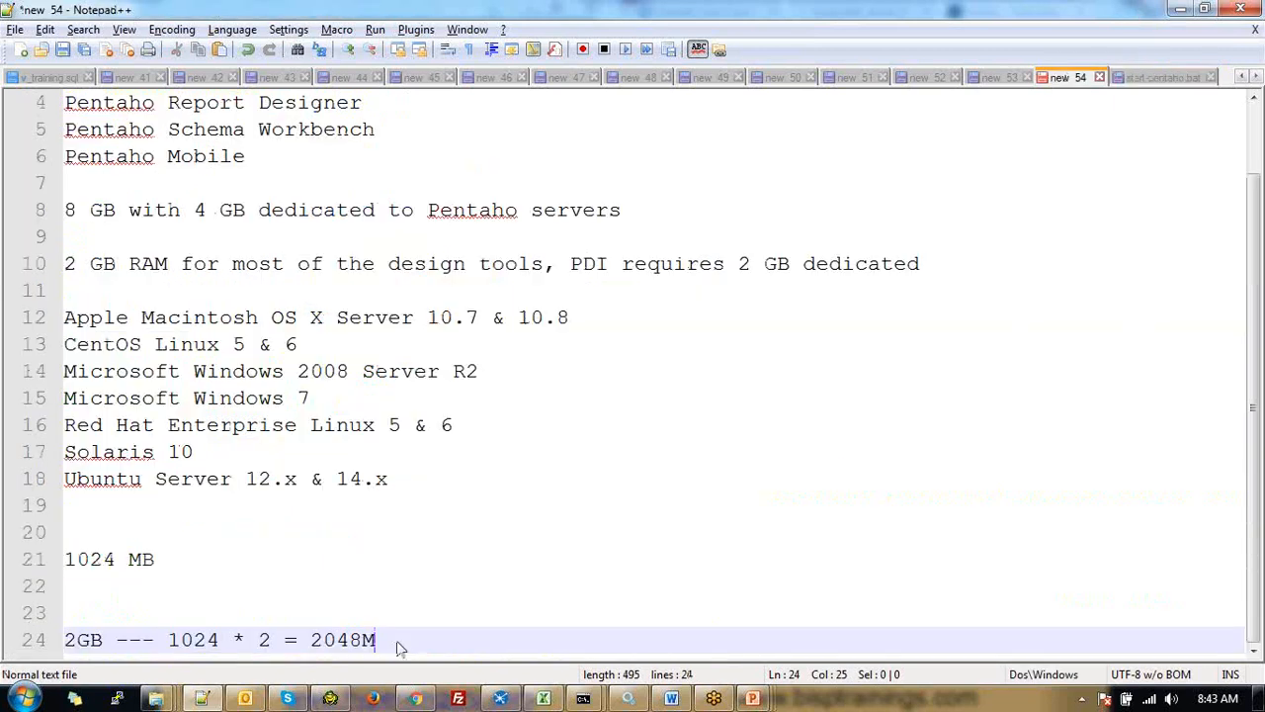
Type '3GB --- 1024 * 3 =' on a new line below the 2GB calculation
key("Return")
key("Return")
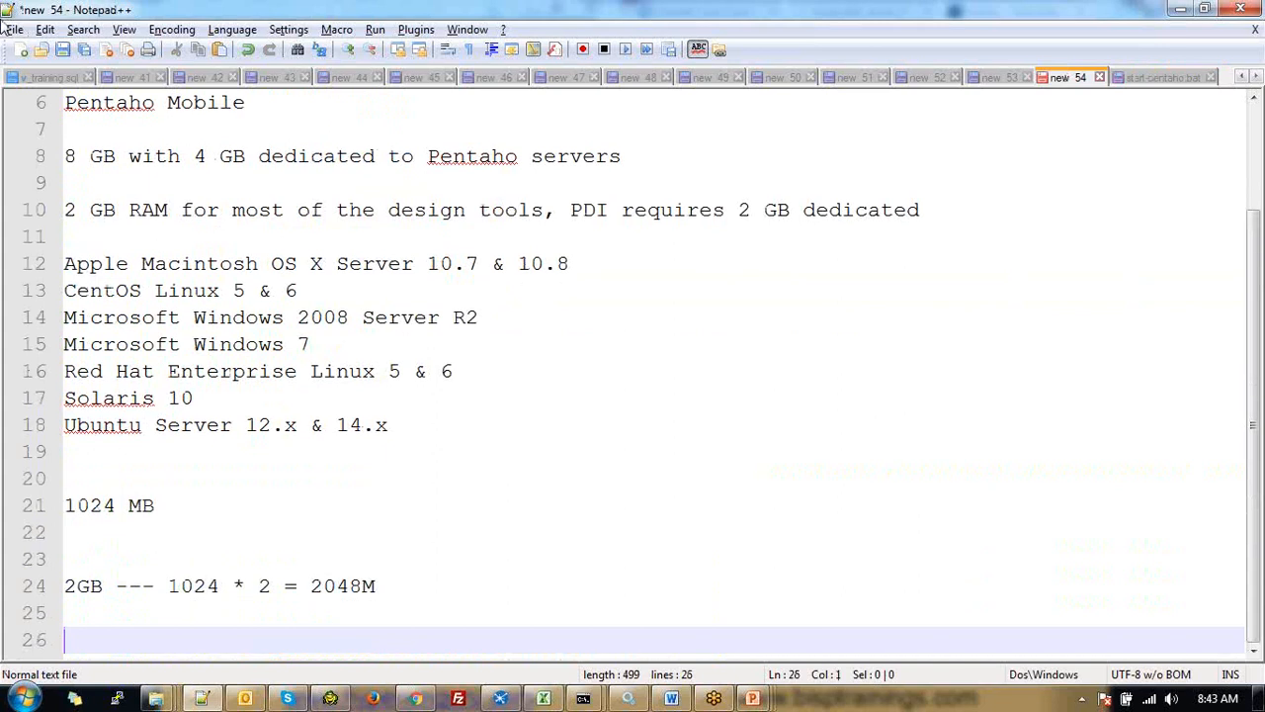
type("3GB --- 102")
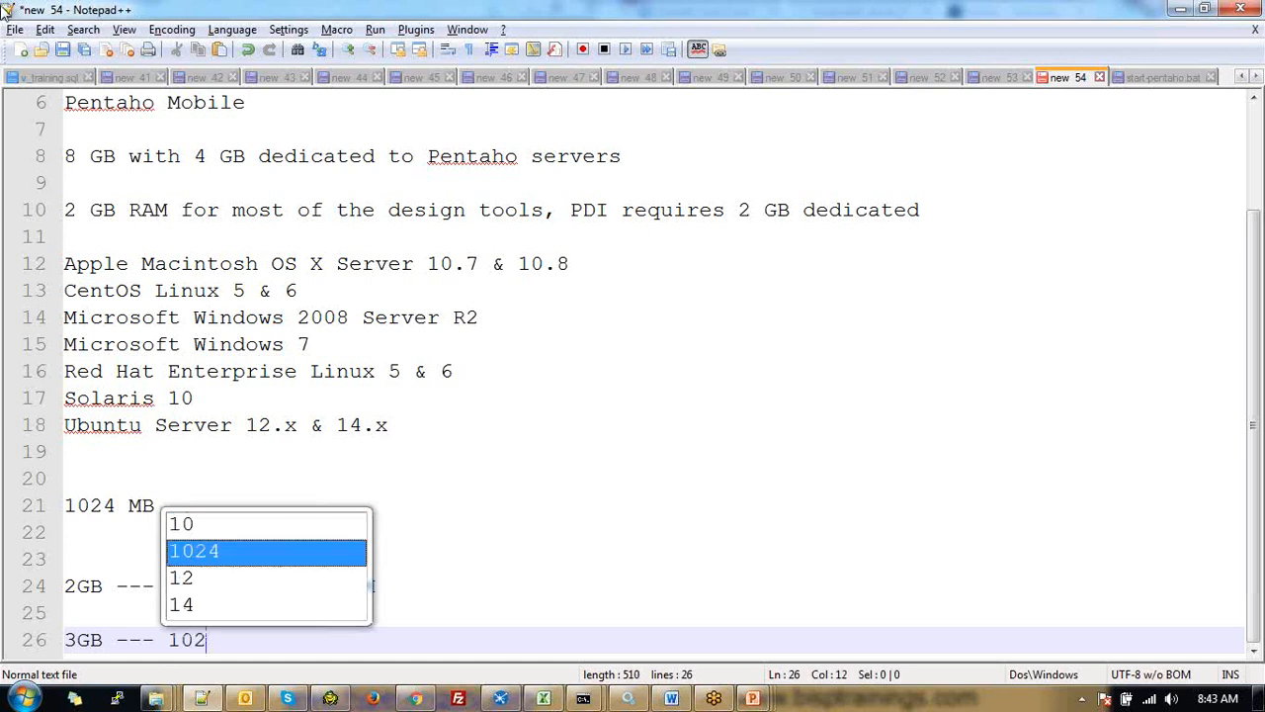
type("4 * ")
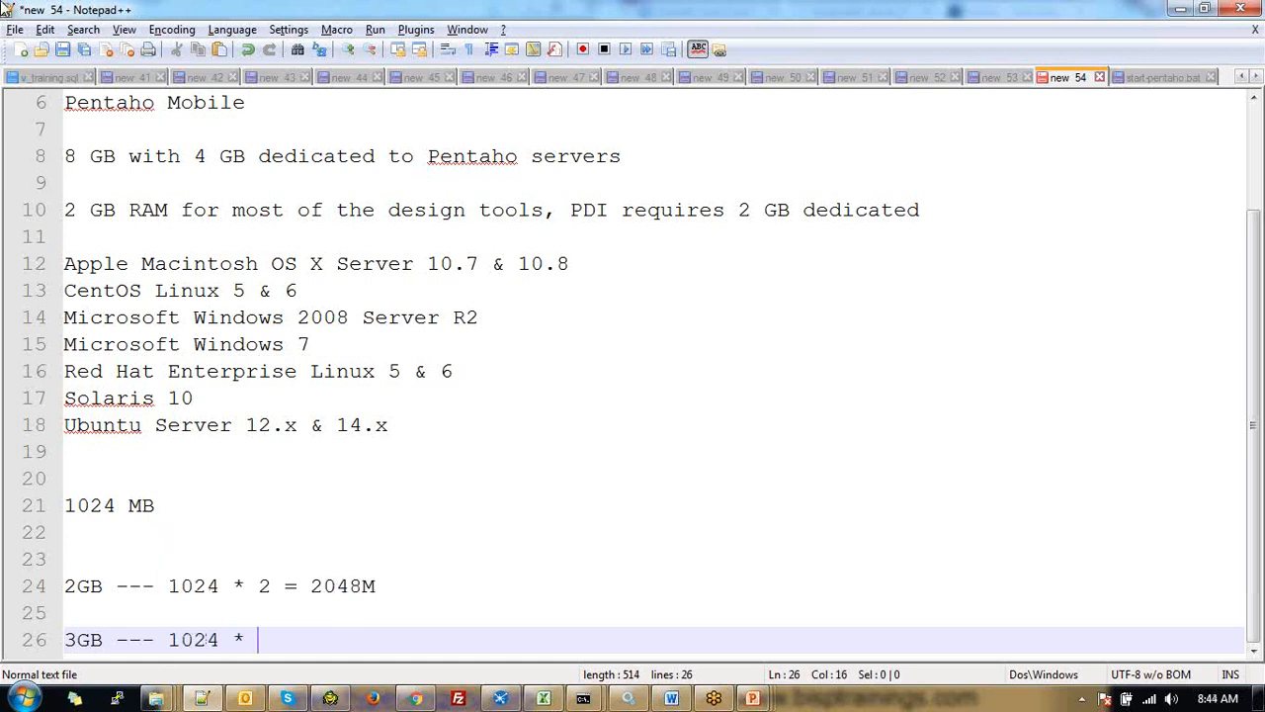
type("#")
key("BackSpace")
key("BackSpace")
type("3")
key("Escape")
type("=")
Calculate 1024 × 3 = 3072 in Calculator and go back to the Notepad++ notes
left_click(24, 697)
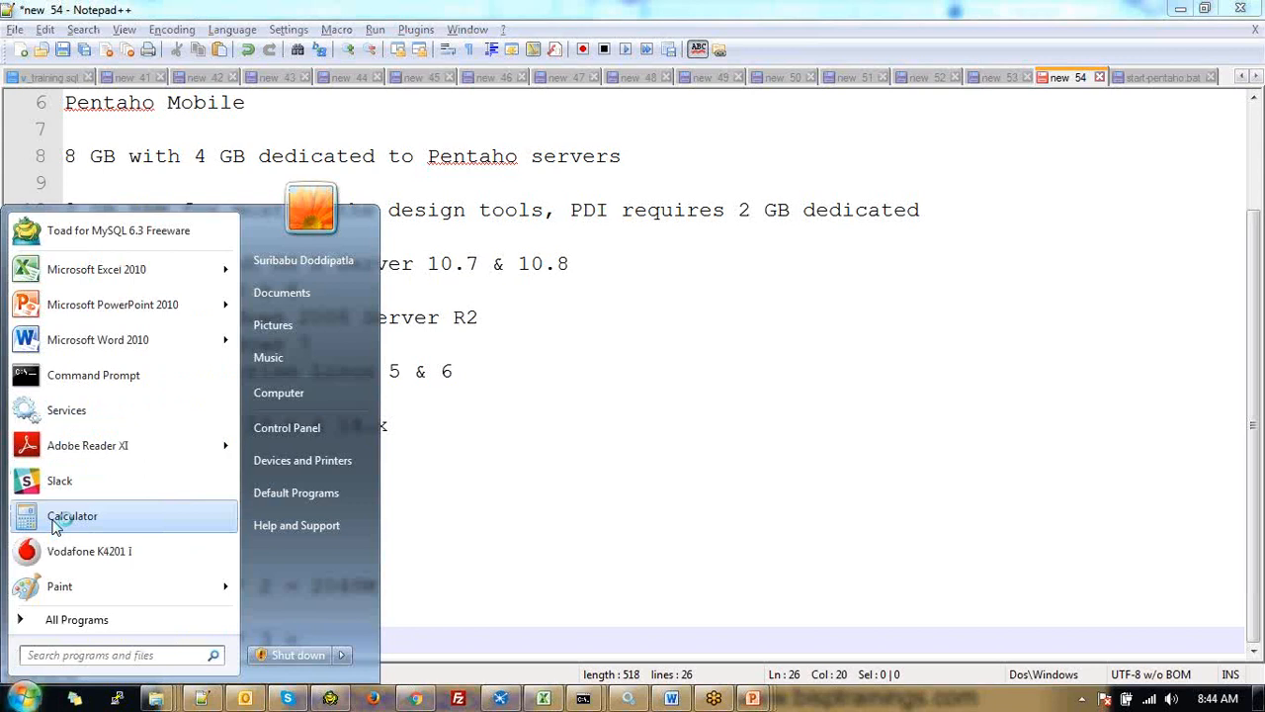
left_click(59, 515)
left_click(874, 459)
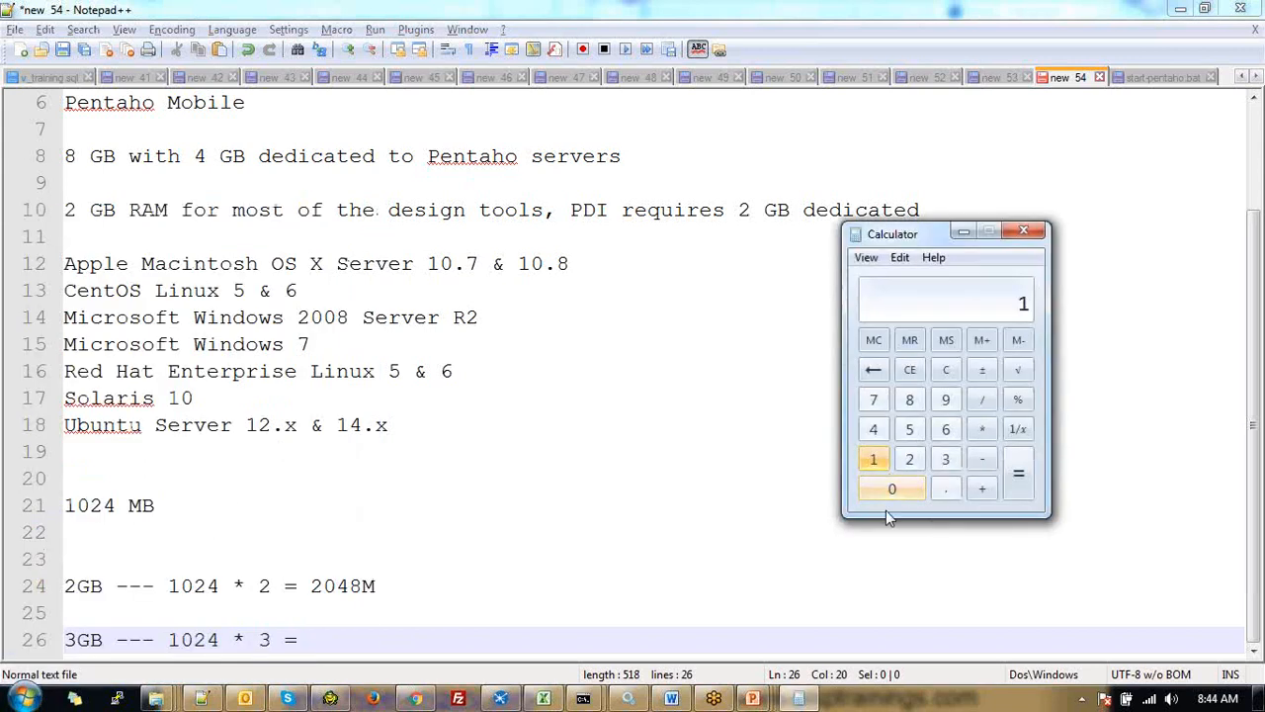
left_click(888, 494)
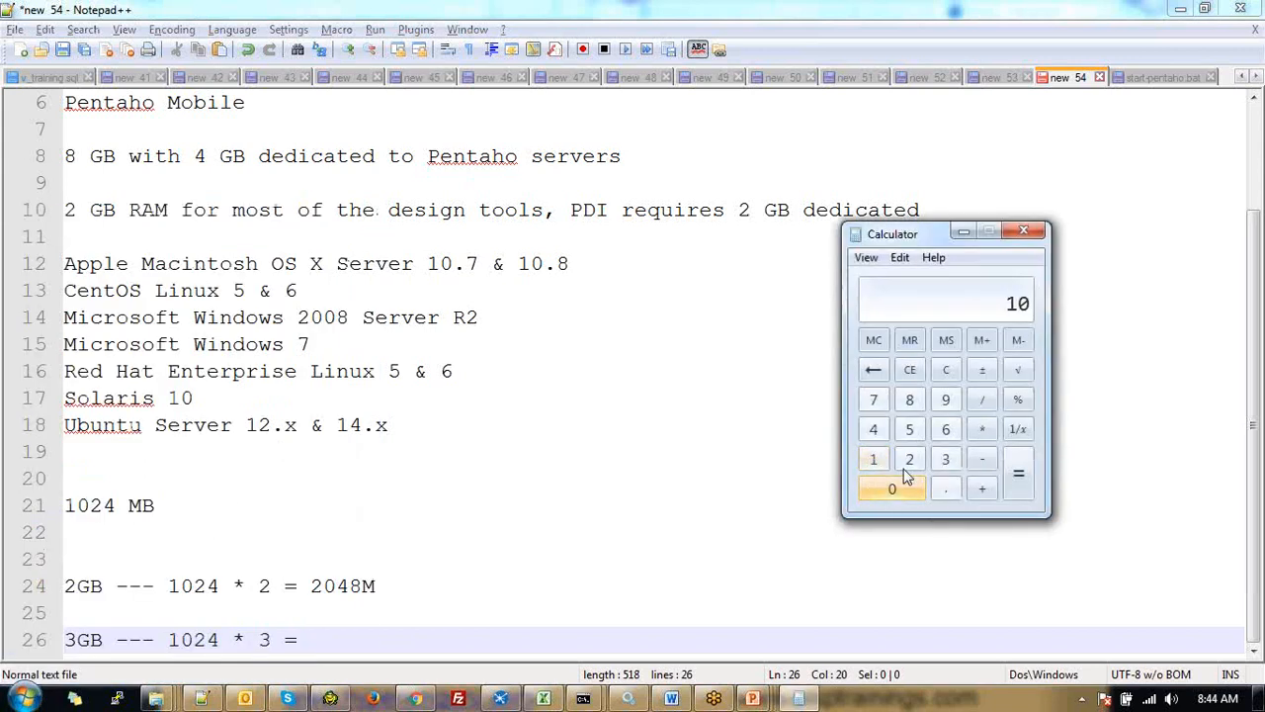
left_click(909, 461)
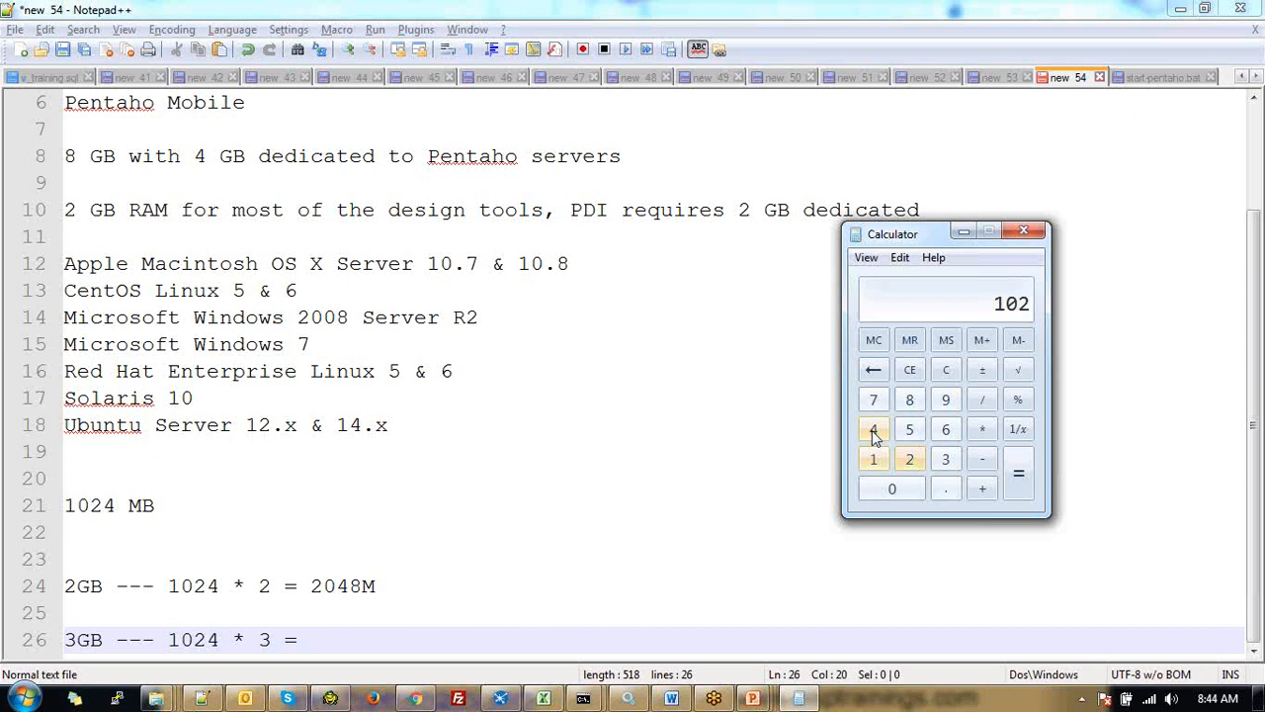
left_click(874, 433)
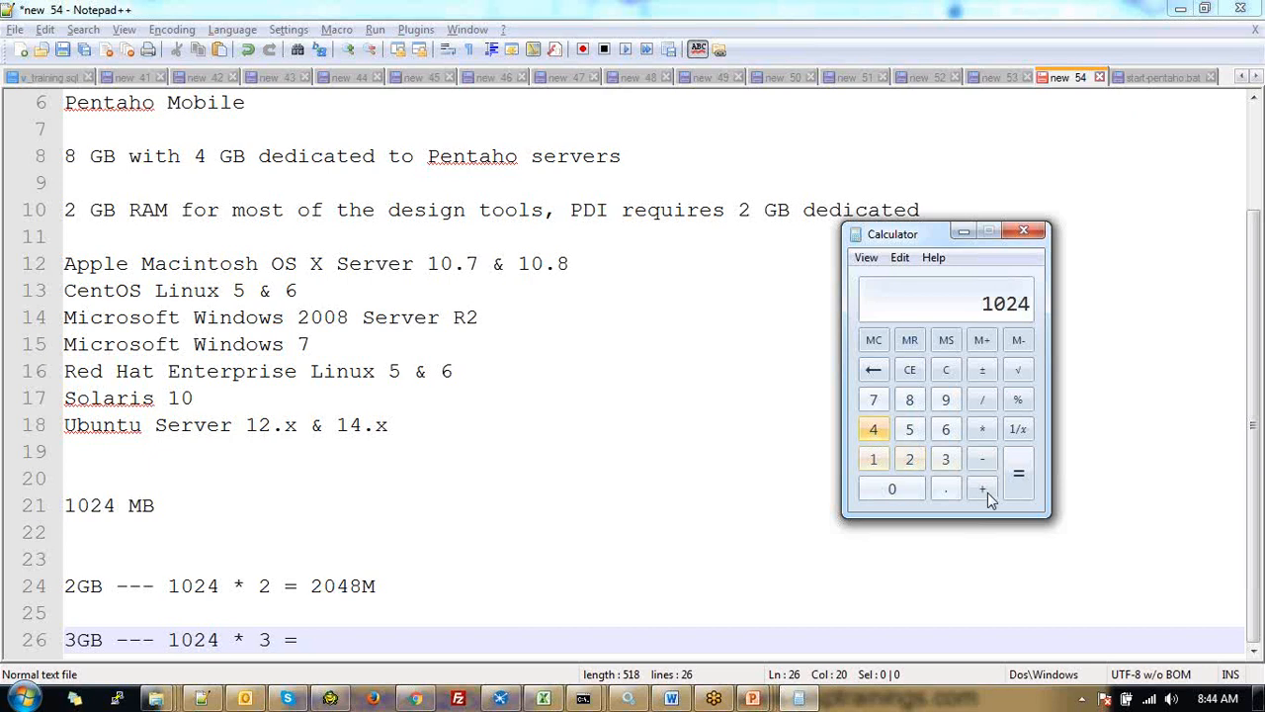
left_click(1018, 492)
key("alt+Tab")
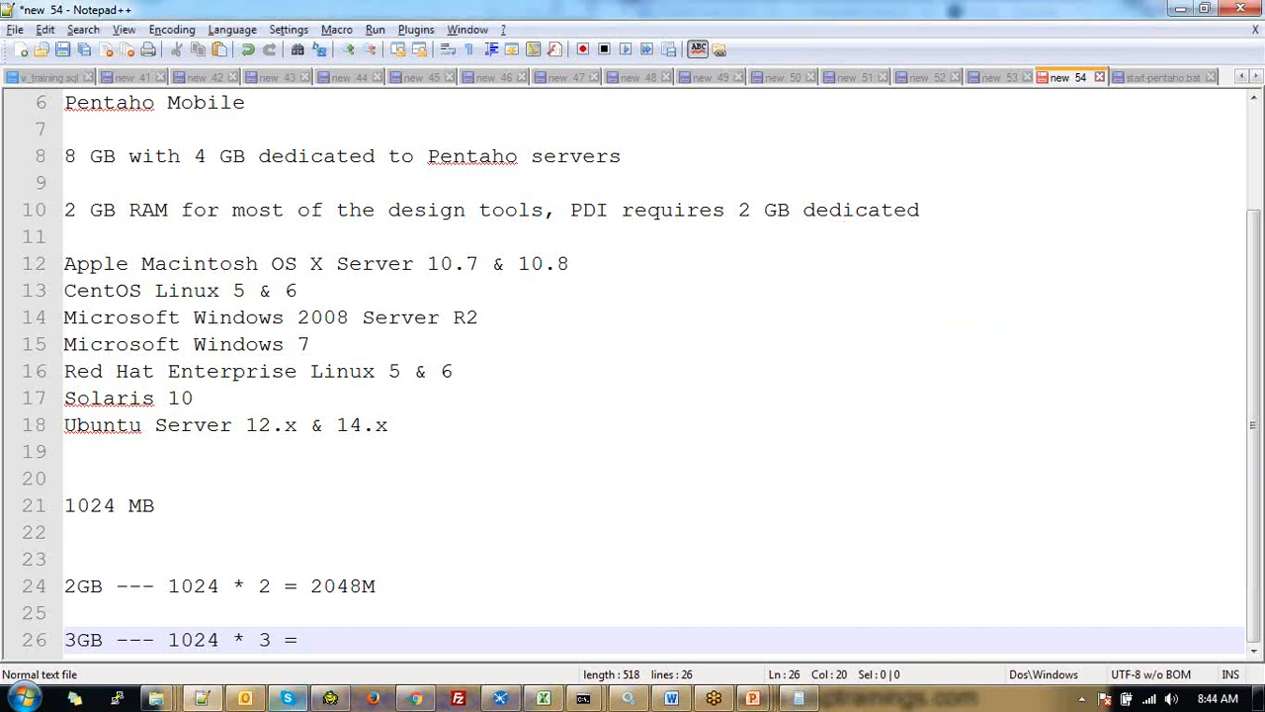
left_click(413, 698)
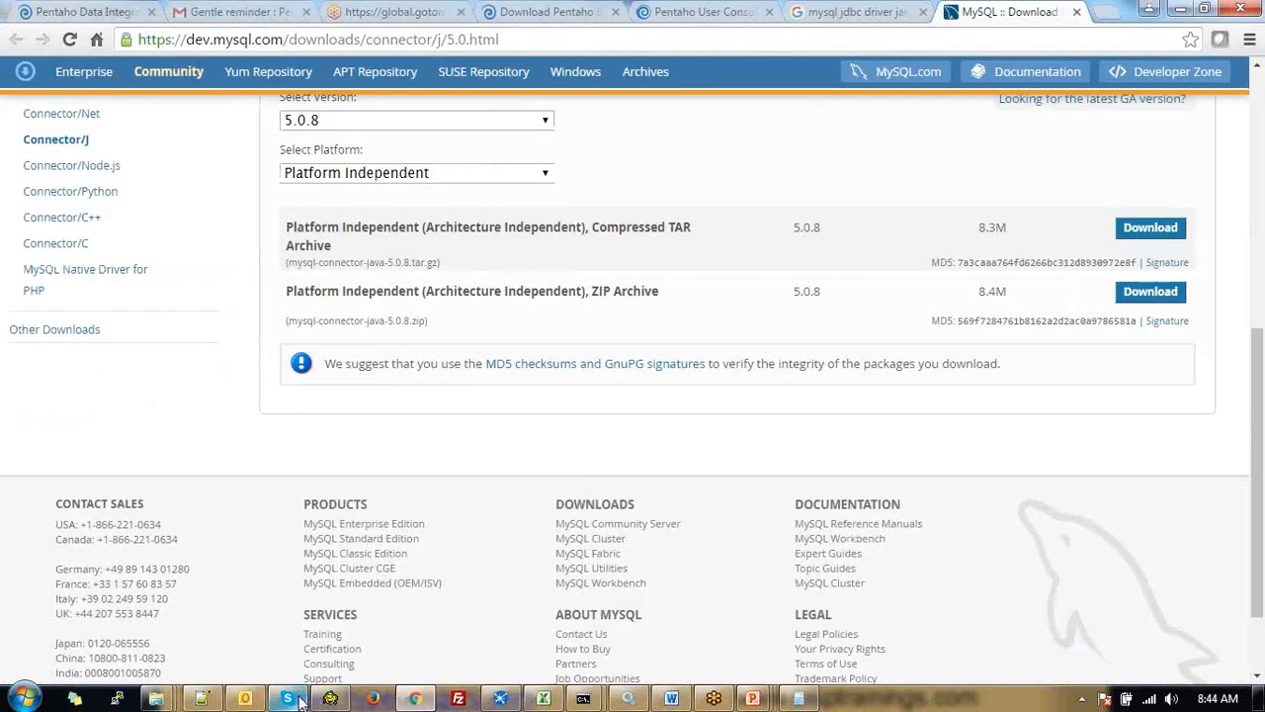
left_click(501, 699)
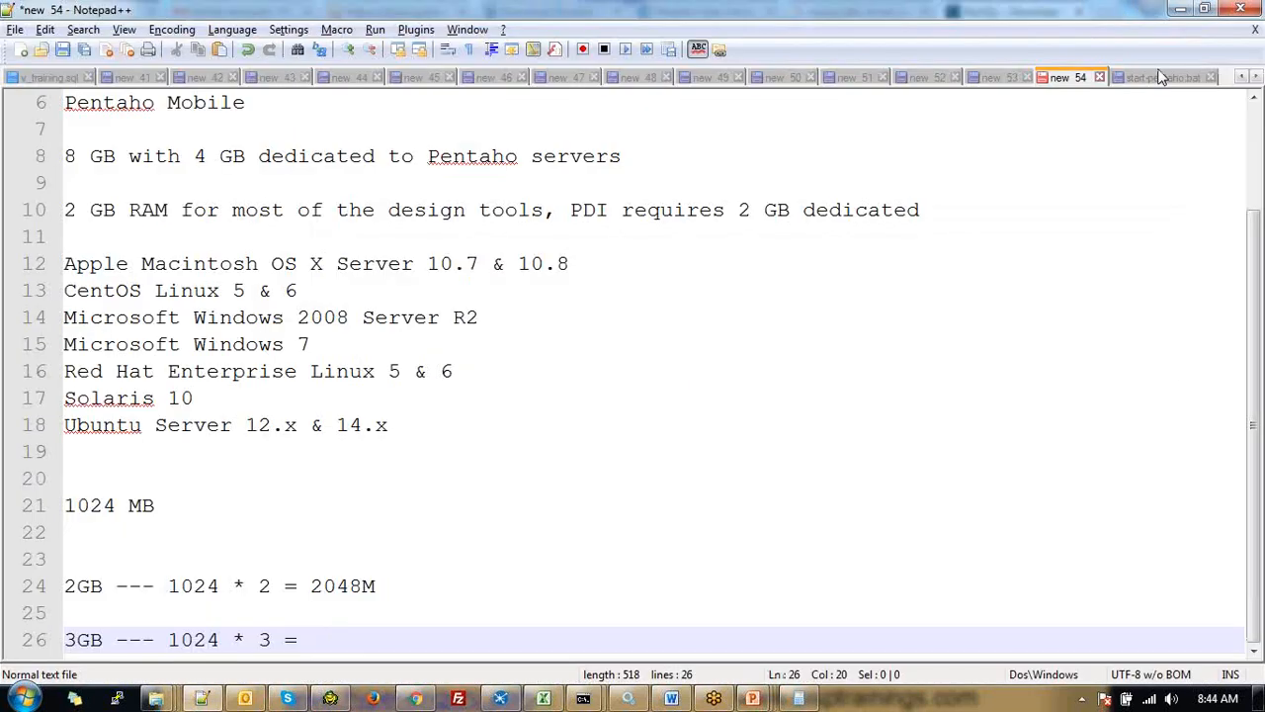
Replace the selected 6144 with 3072 so line 35 reads -Xmx3072m
left_click(1161, 77)
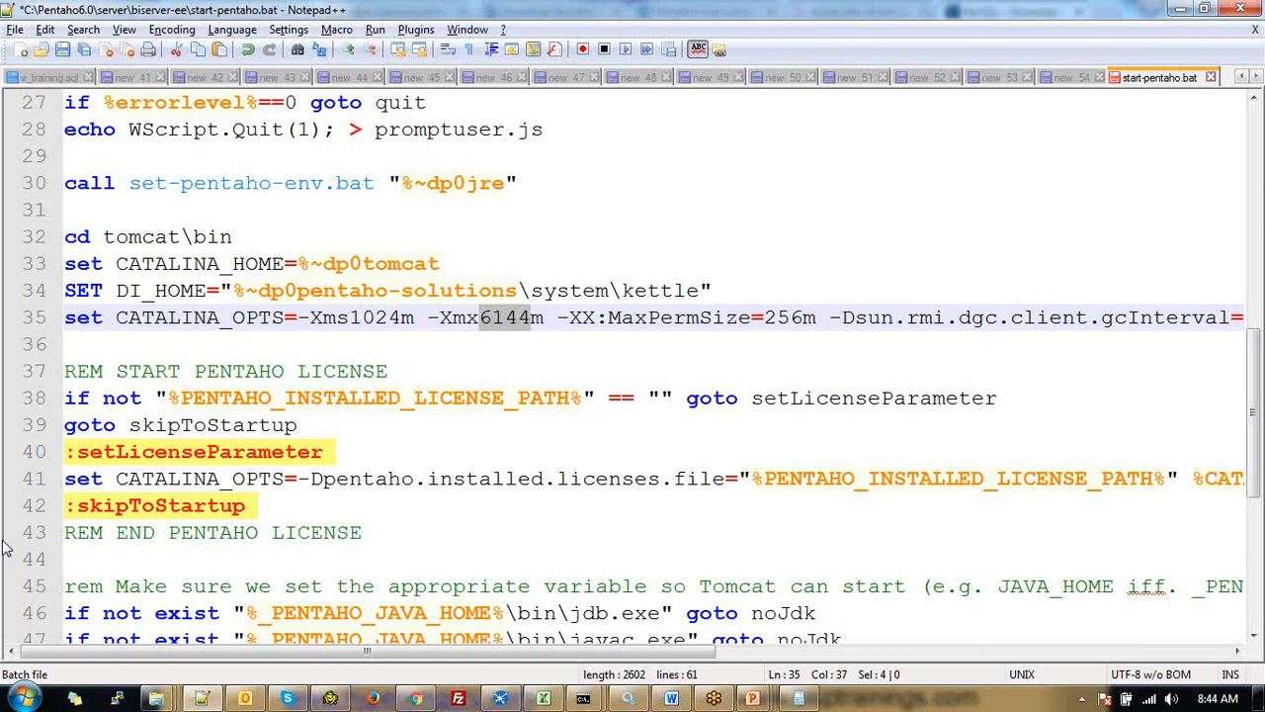
type("3")
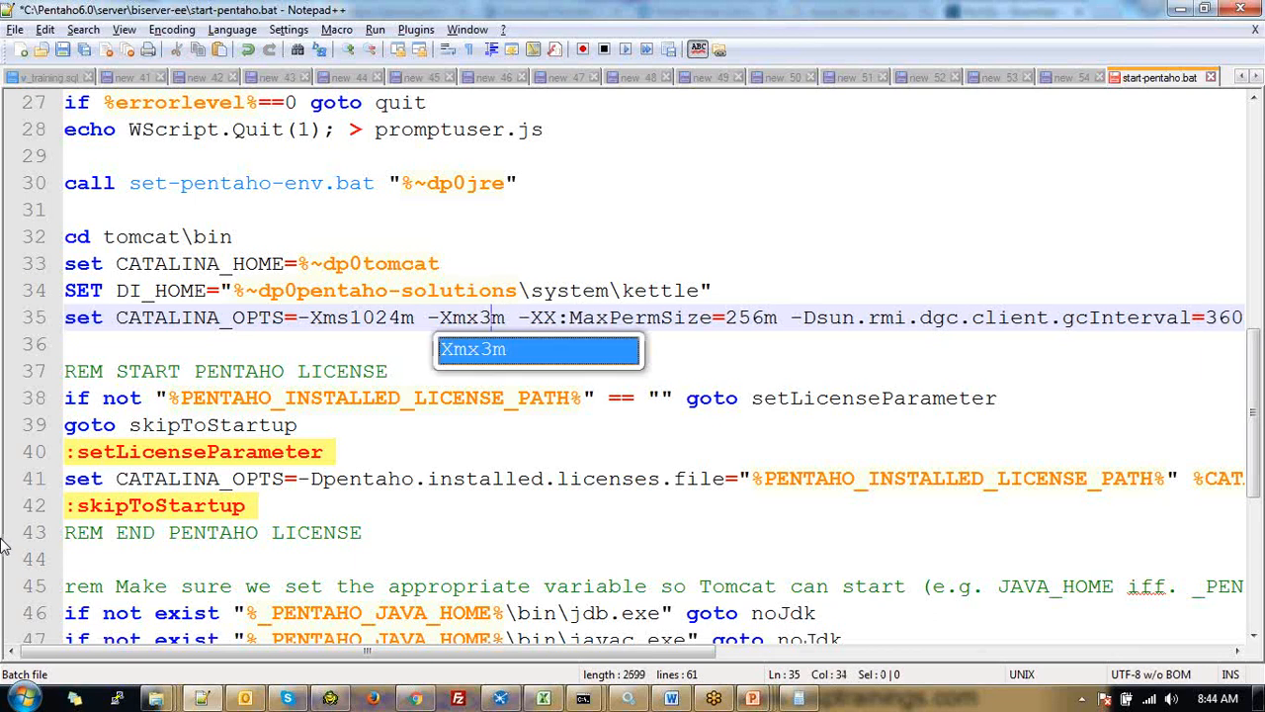
key("Escape")
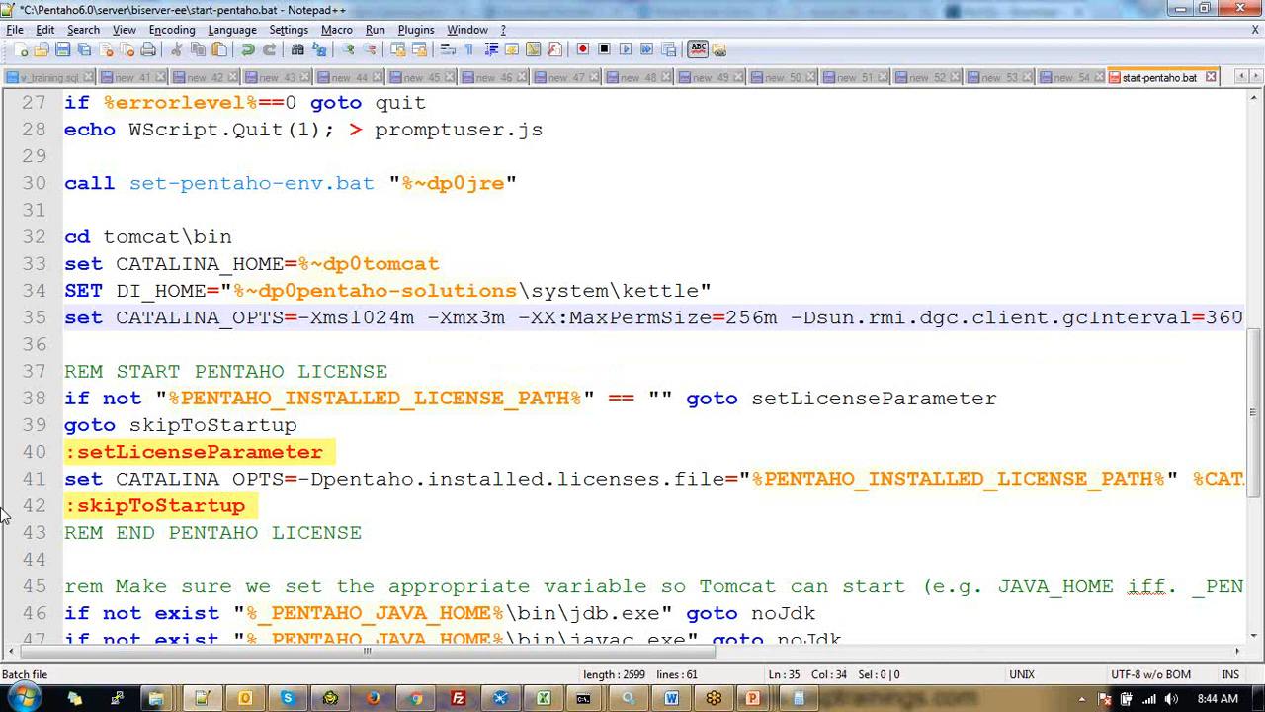
type("072")
double_click(491, 317)
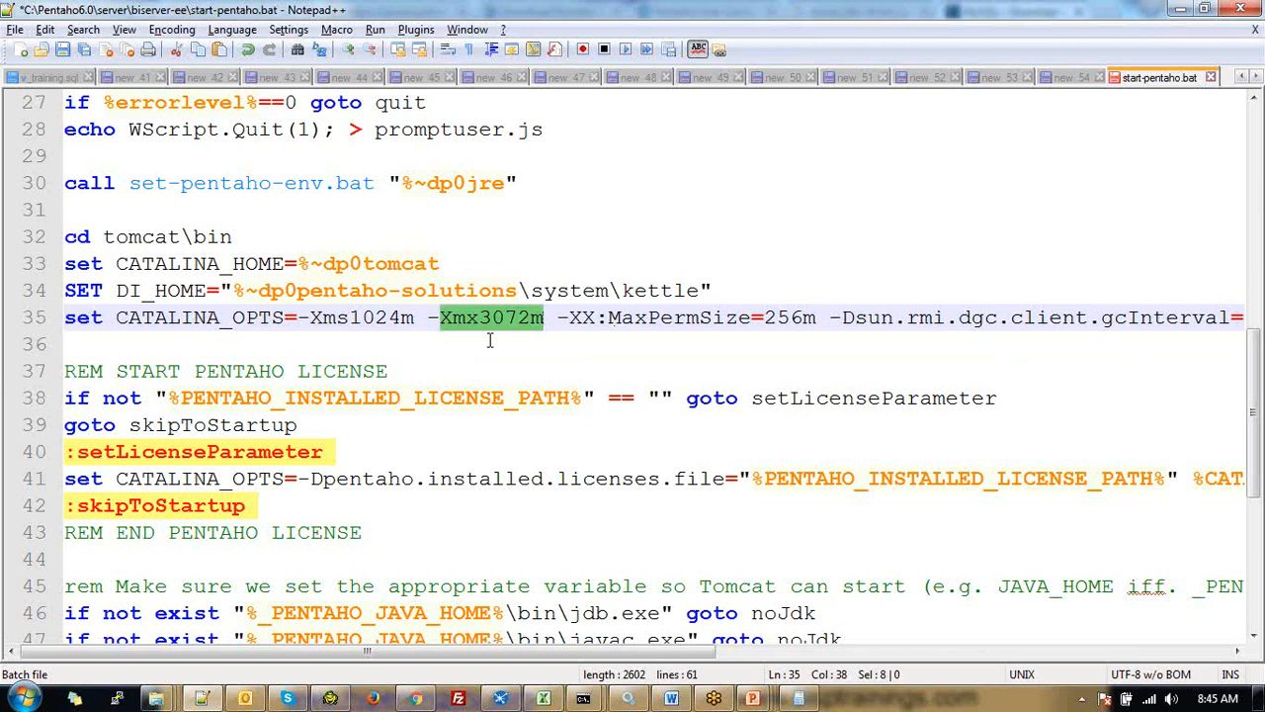
Add a 0 after 1024 so the initial heap reads -Xms10240m
double_click(376, 318)
left_click(373, 318)
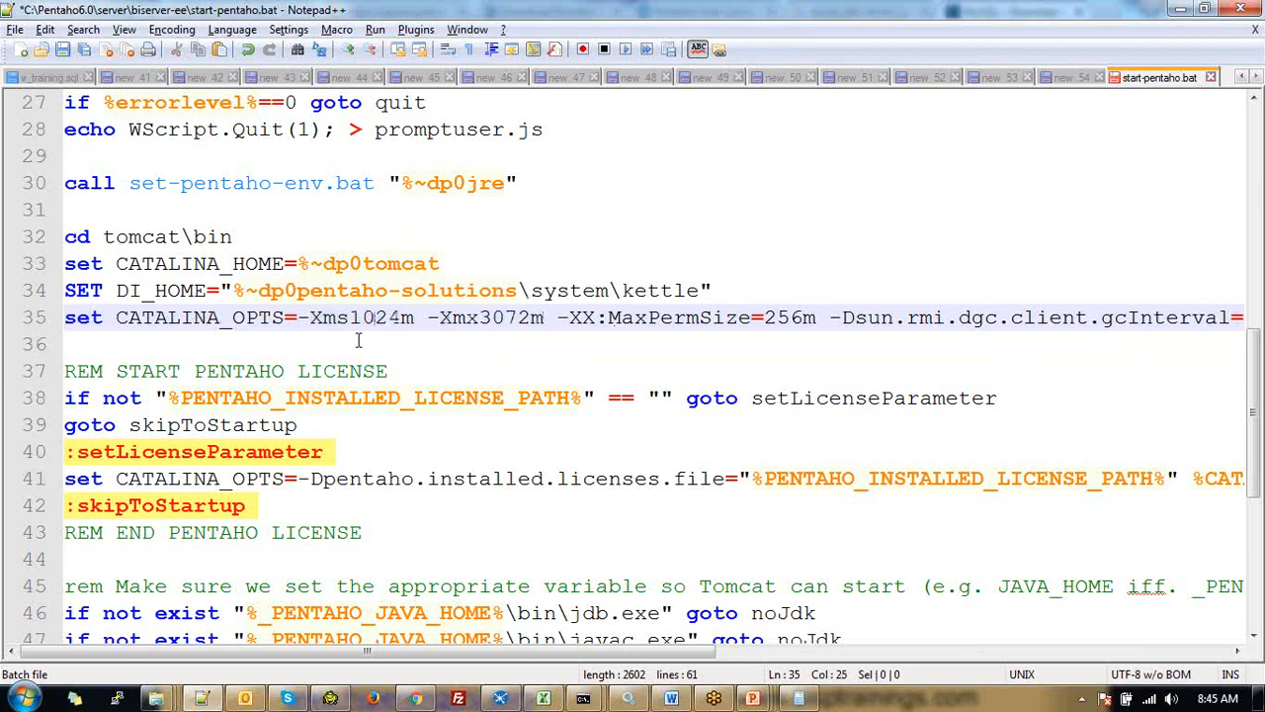
left_click_drag(350, 318, 405, 318)
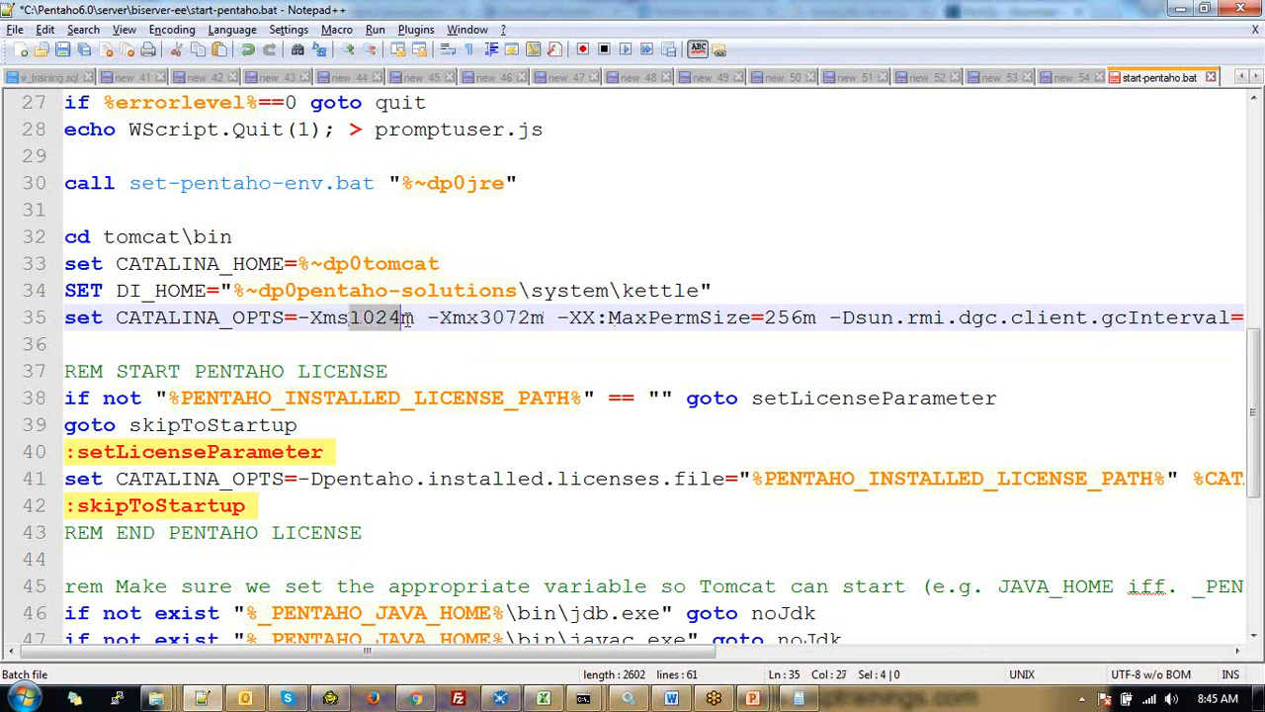
left_click(406, 318)
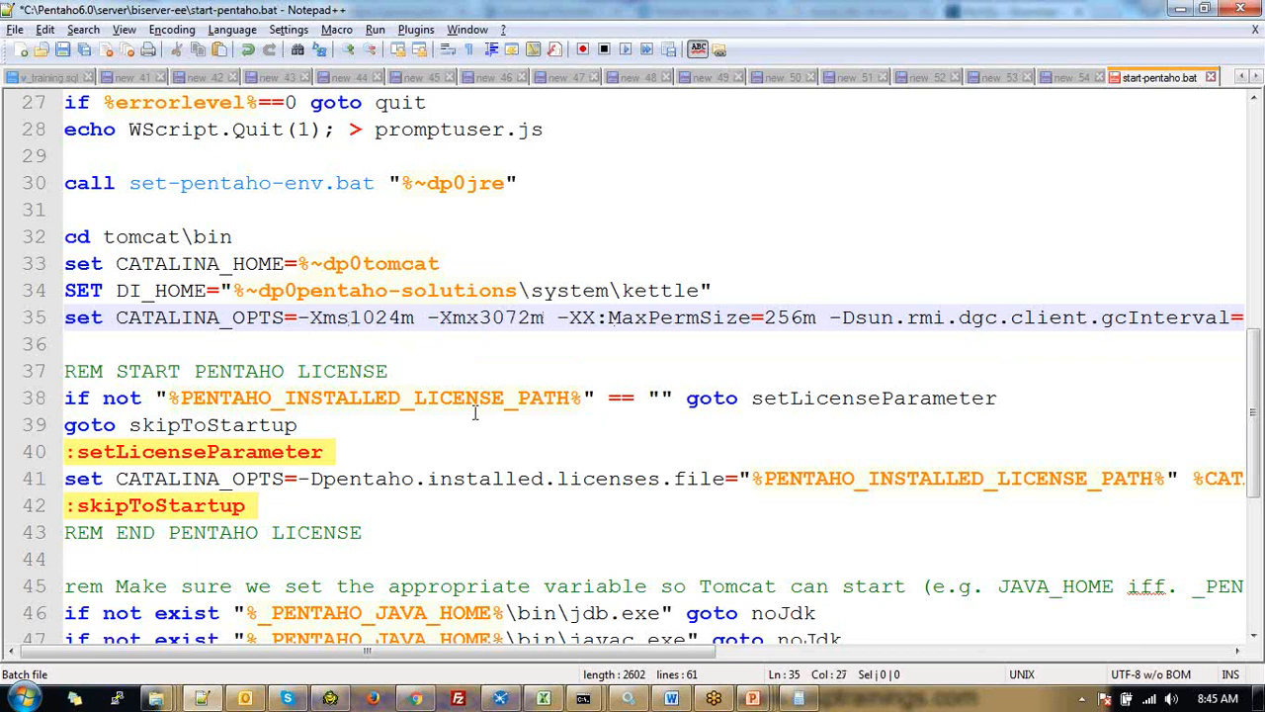
type("0")
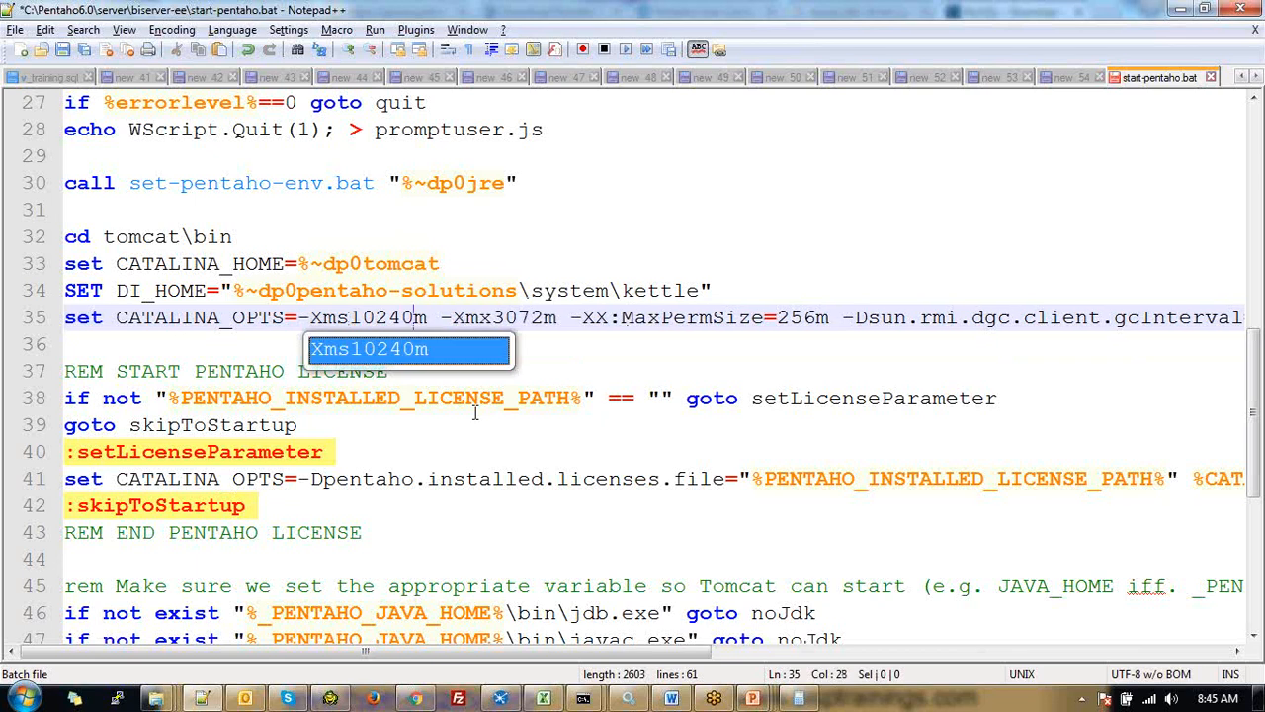
Review the -Xmx3072m, 256m MaxPermSize and -Xms10240m settings on lines 34–35
left_click(535, 317)
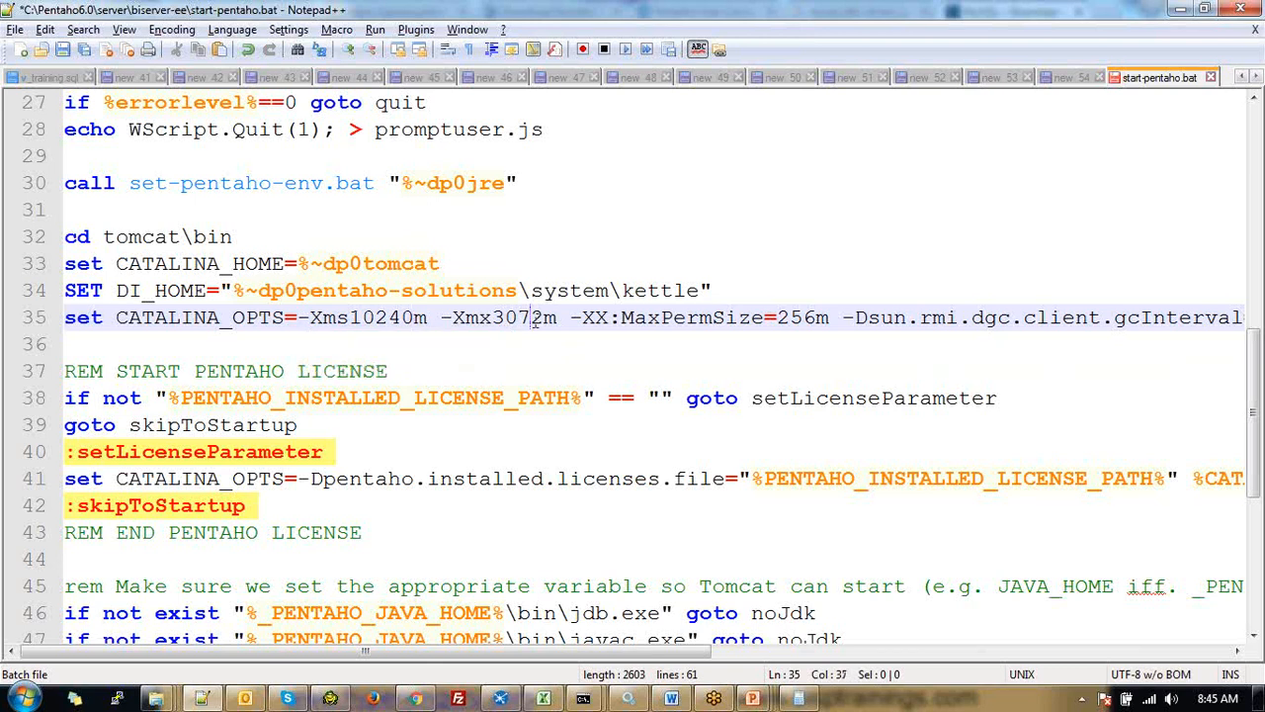
double_click(535, 317)
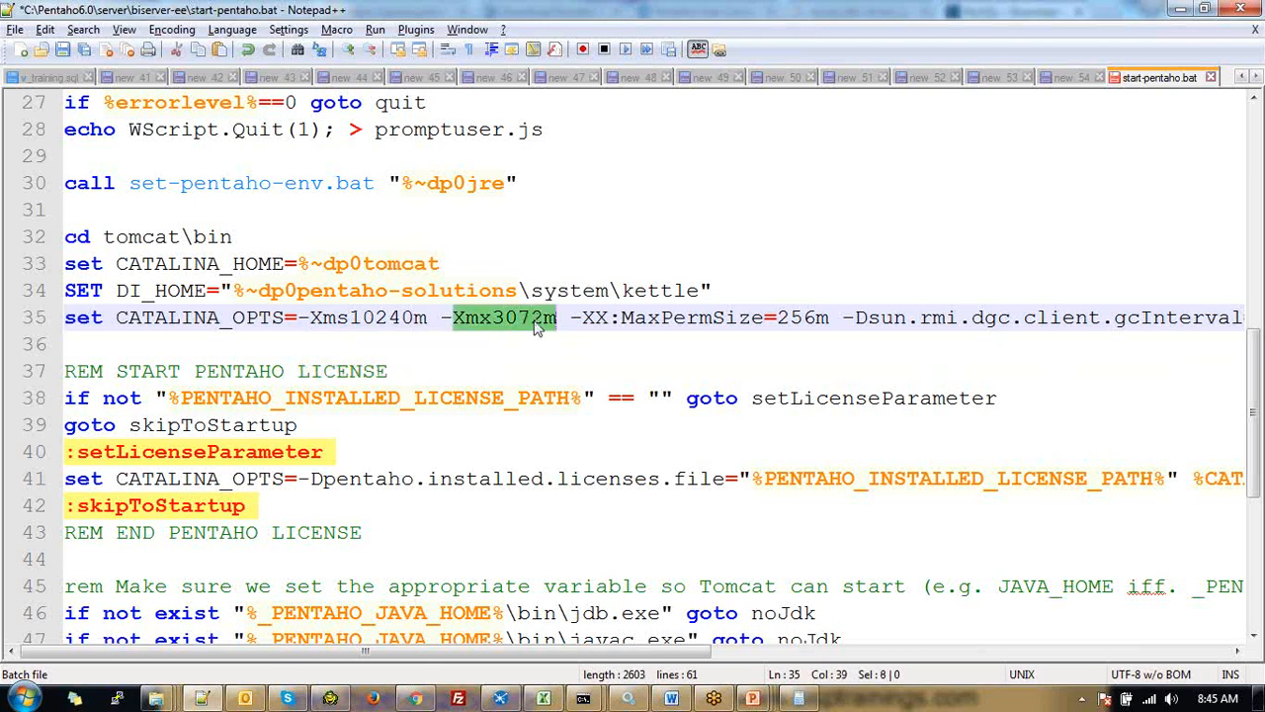
left_click_drag(493, 317, 504, 317)
double_click(796, 318)
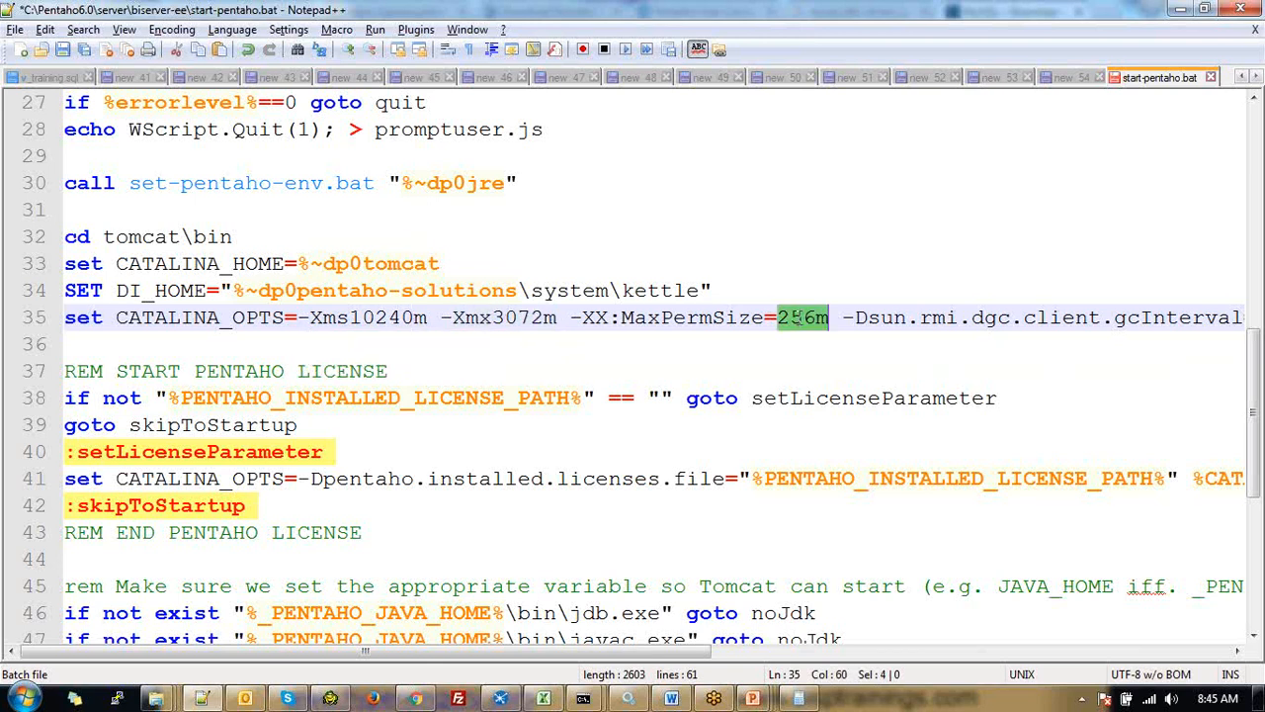
left_click_drag(777, 317, 815, 317)
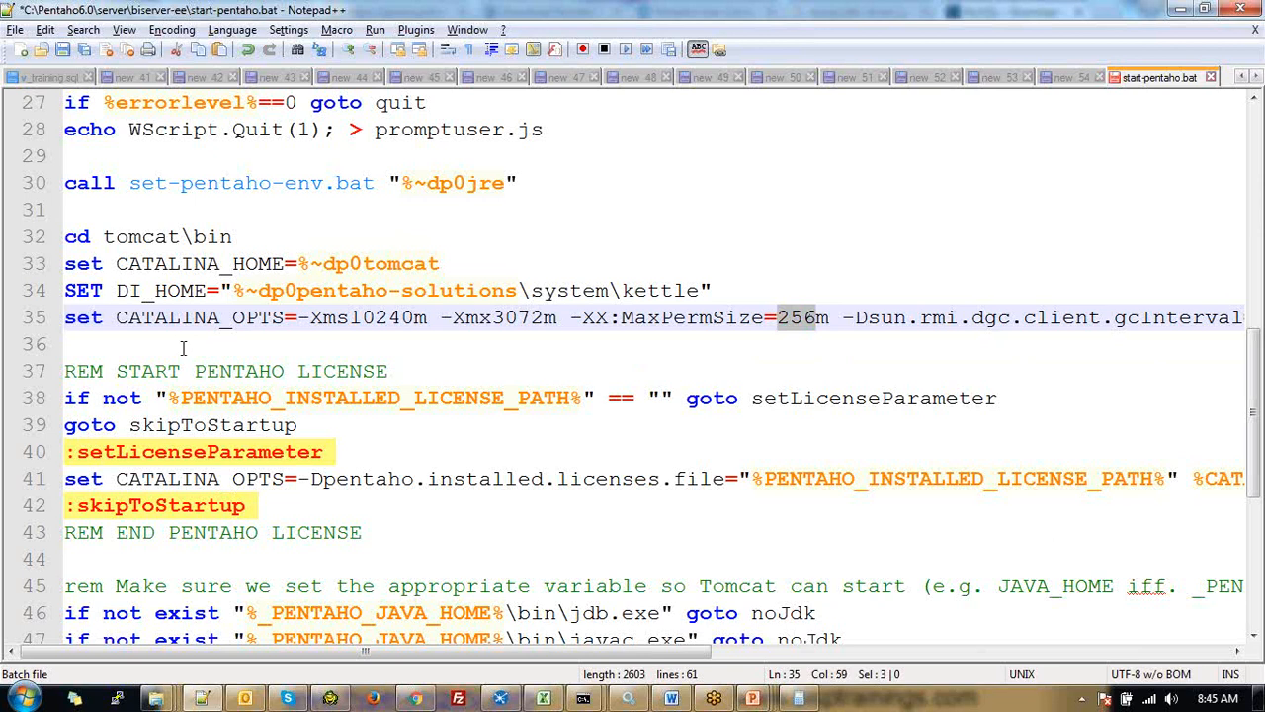
left_click_drag(34, 344, 35, 286)
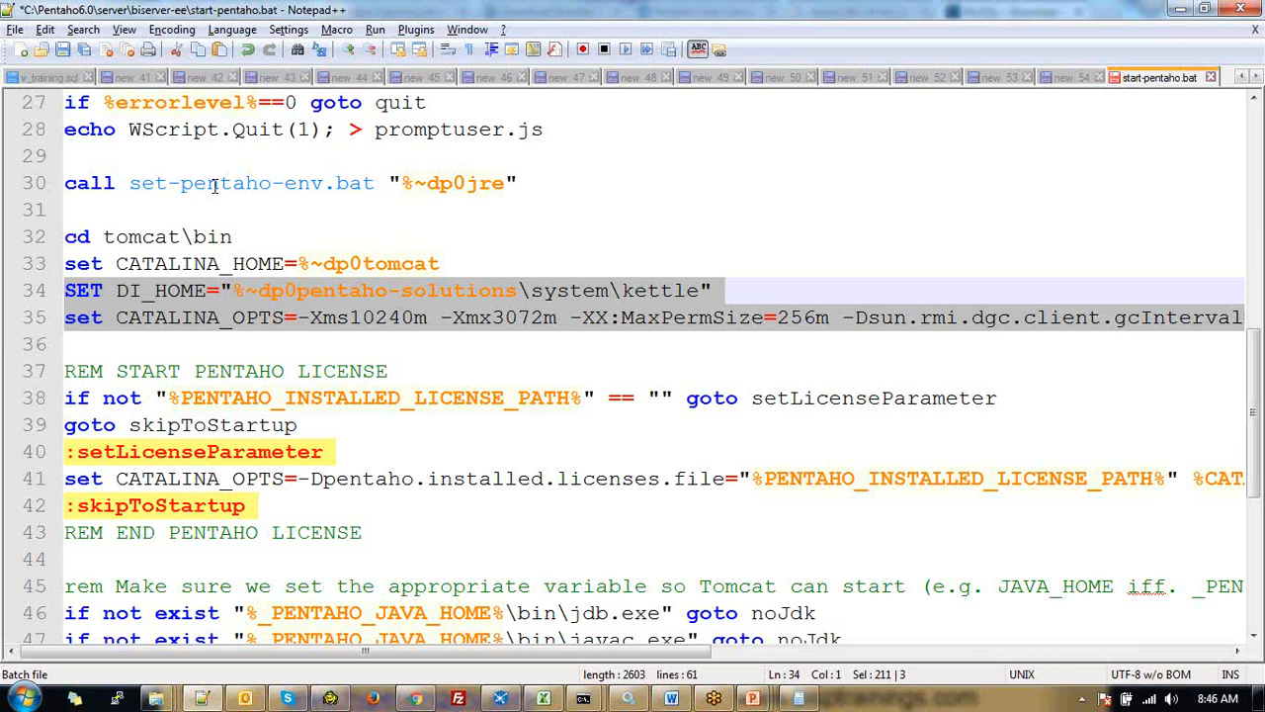
left_click(513, 336)
double_click(526, 318)
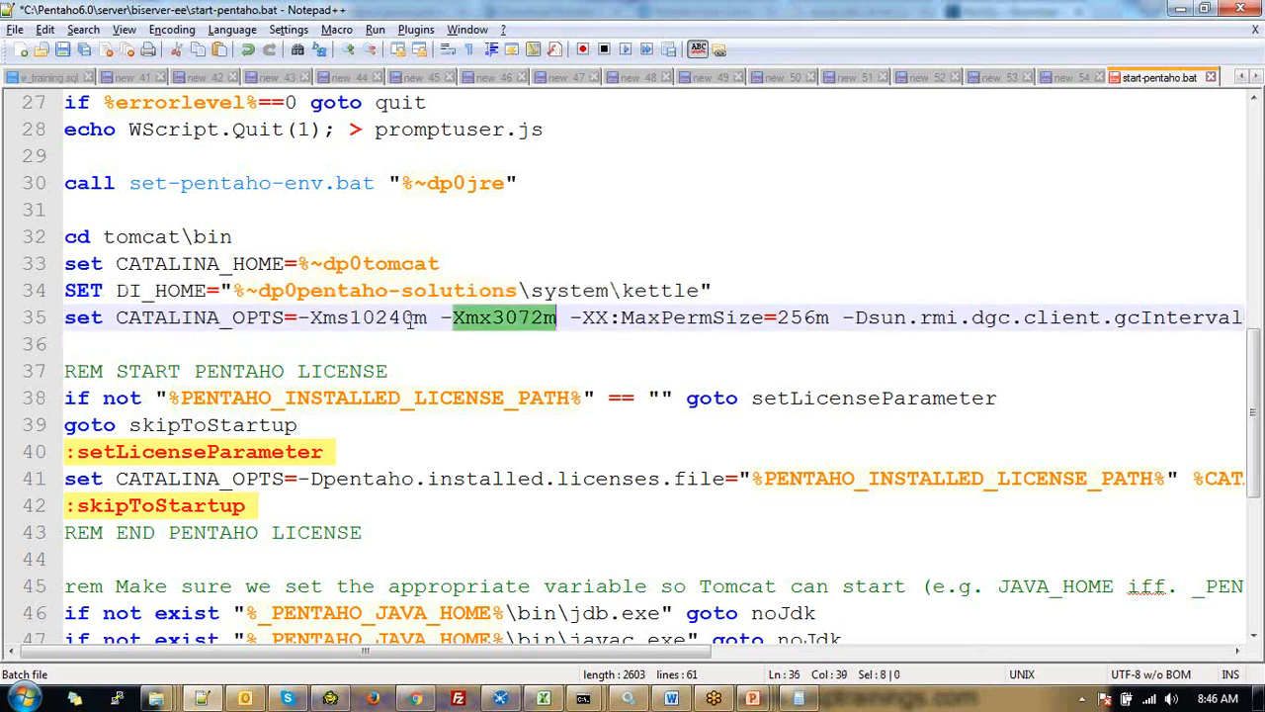
double_click(367, 317)
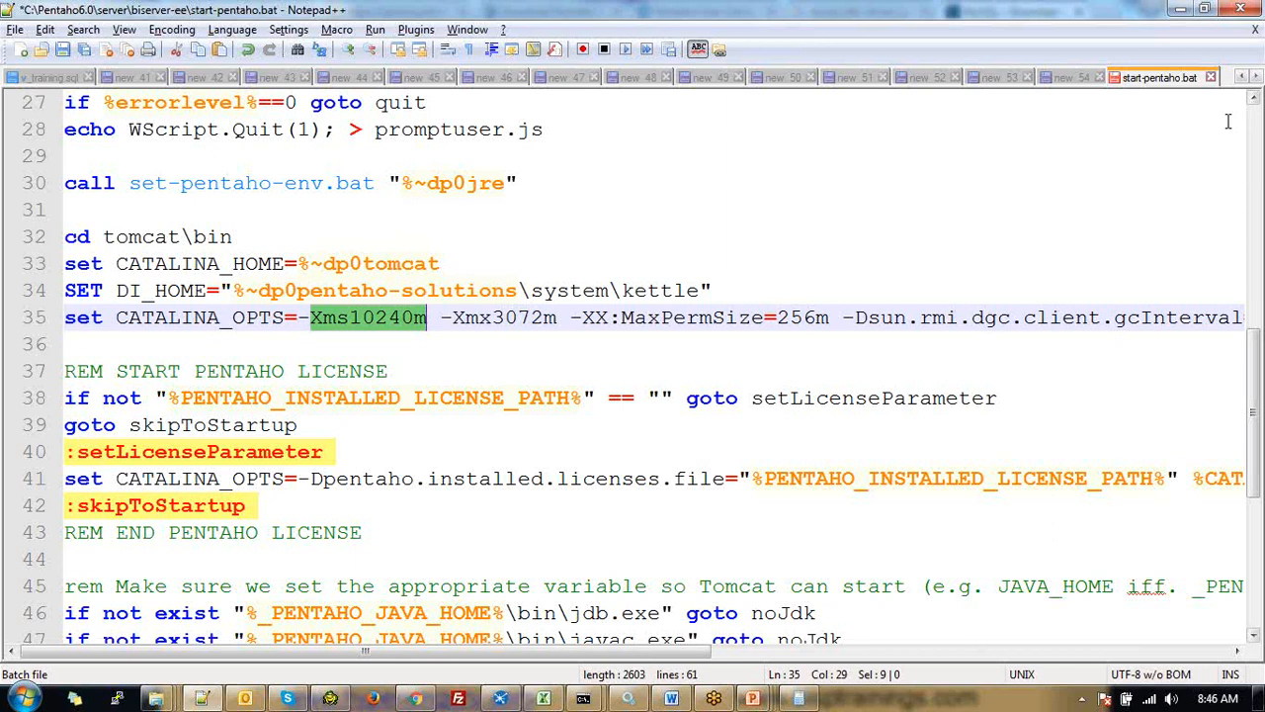
left_click(1211, 78)
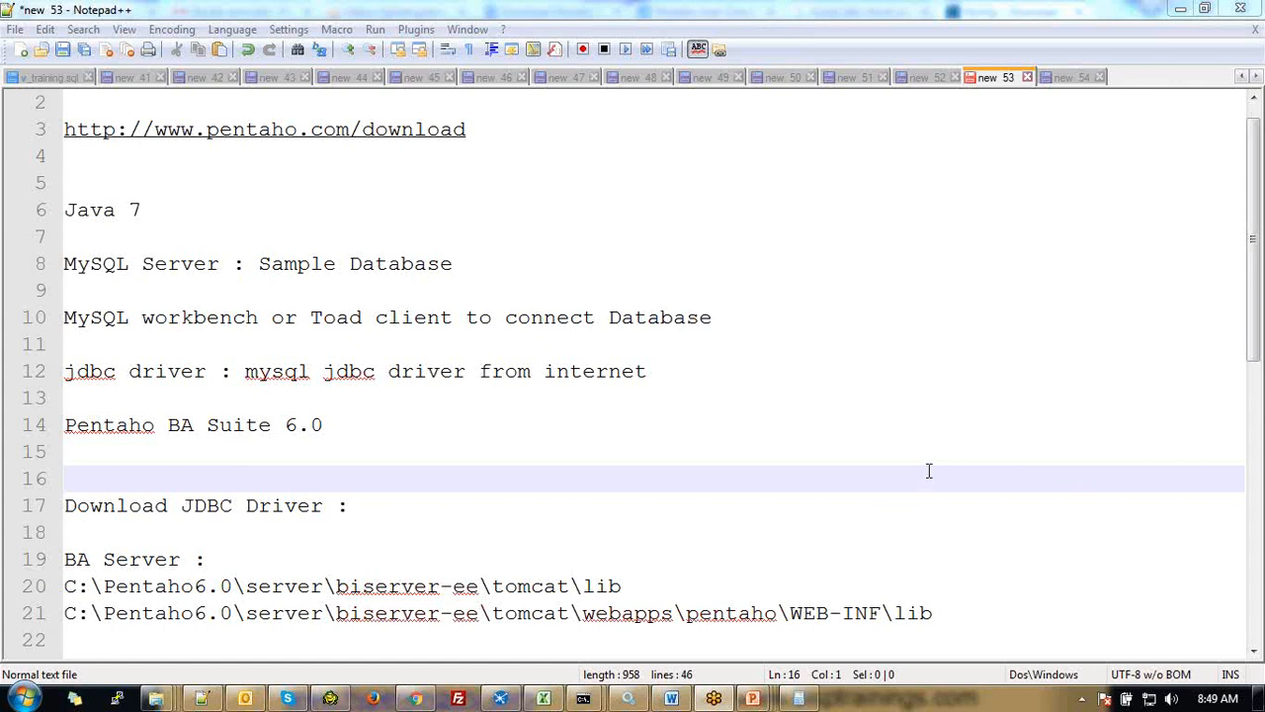
left_click(590, 501)
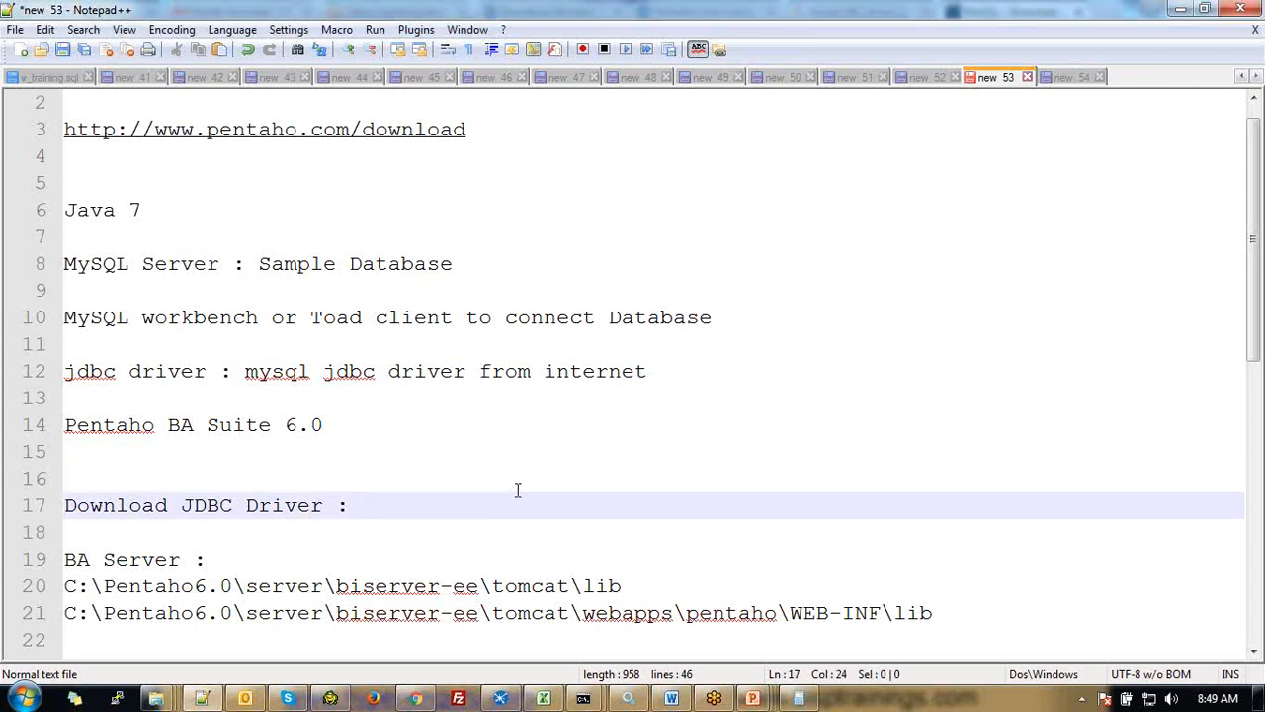
Switch to the biserver-ee folder window and open start-pentaho.bat with Edit with Notepad++
left_click(156, 700)
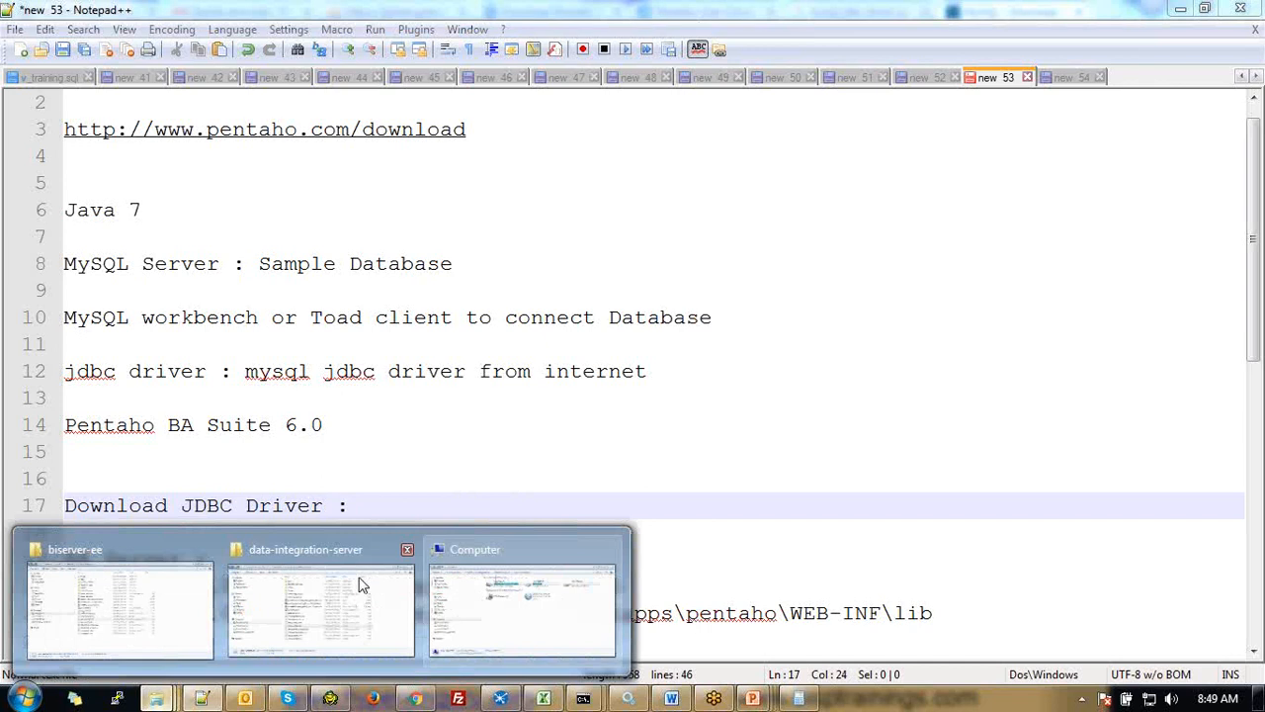
left_click(116, 556)
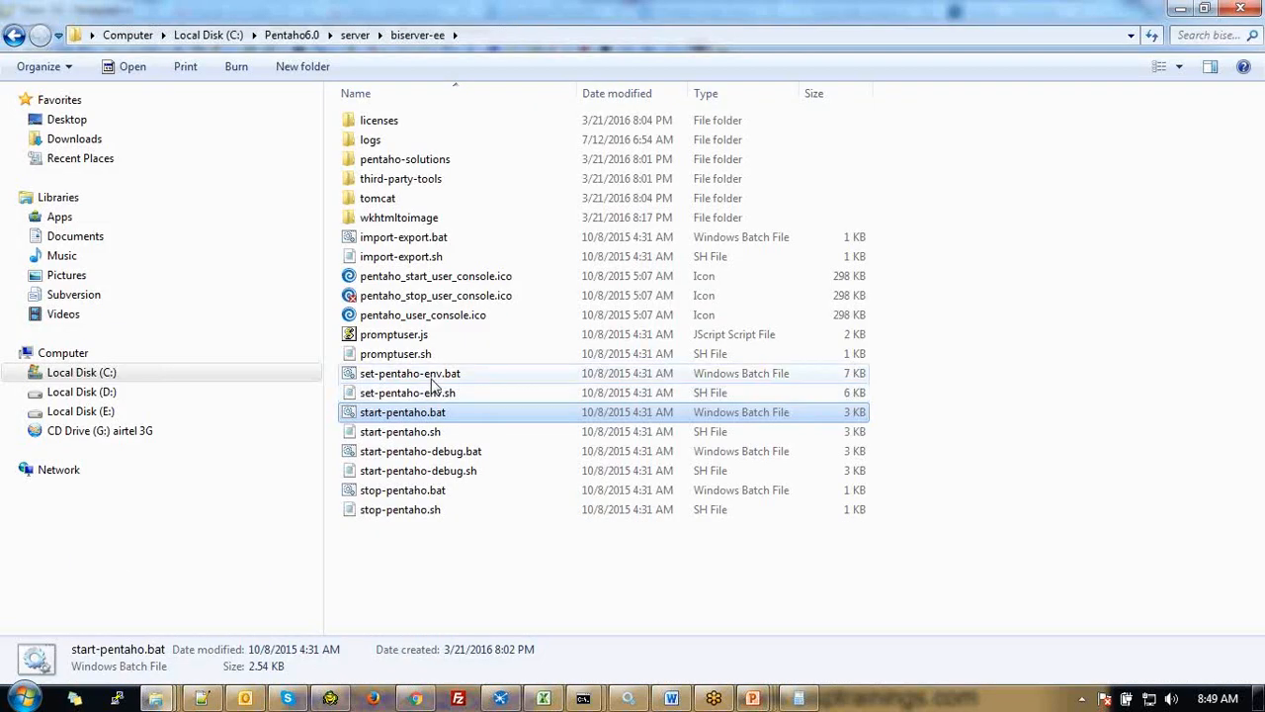
left_click(432, 437)
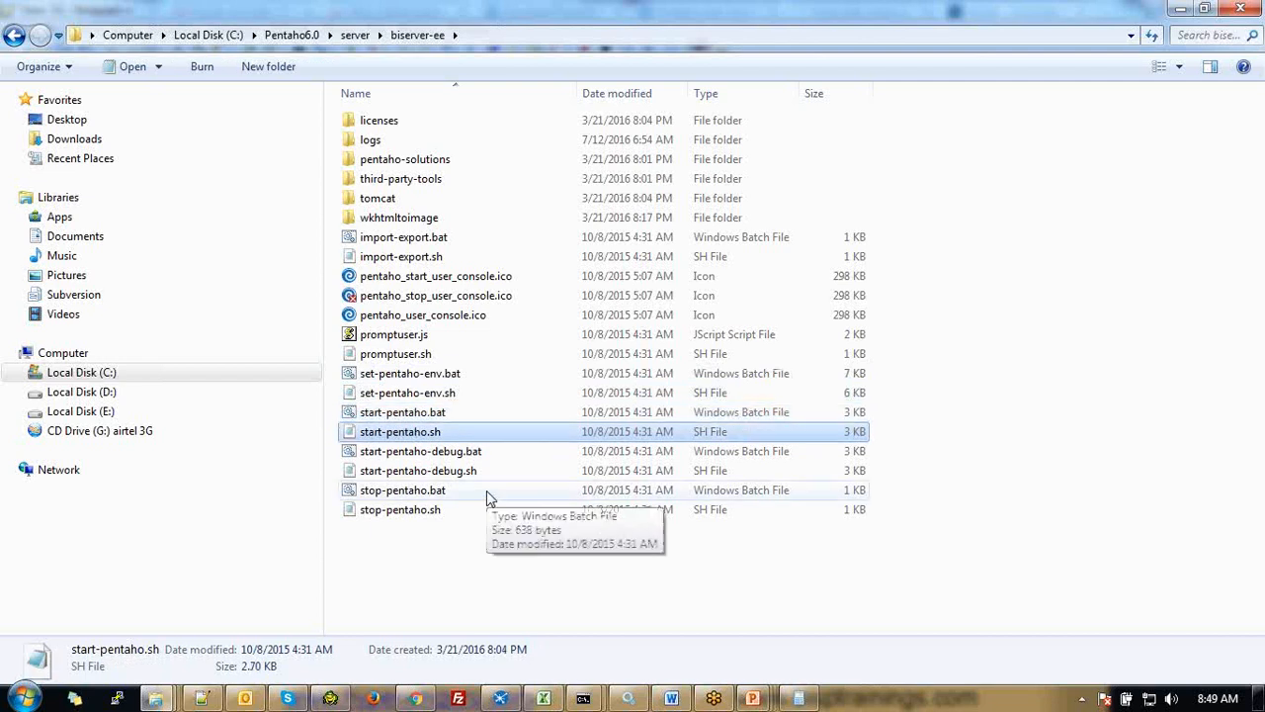
left_click(440, 415)
right_click(441, 425)
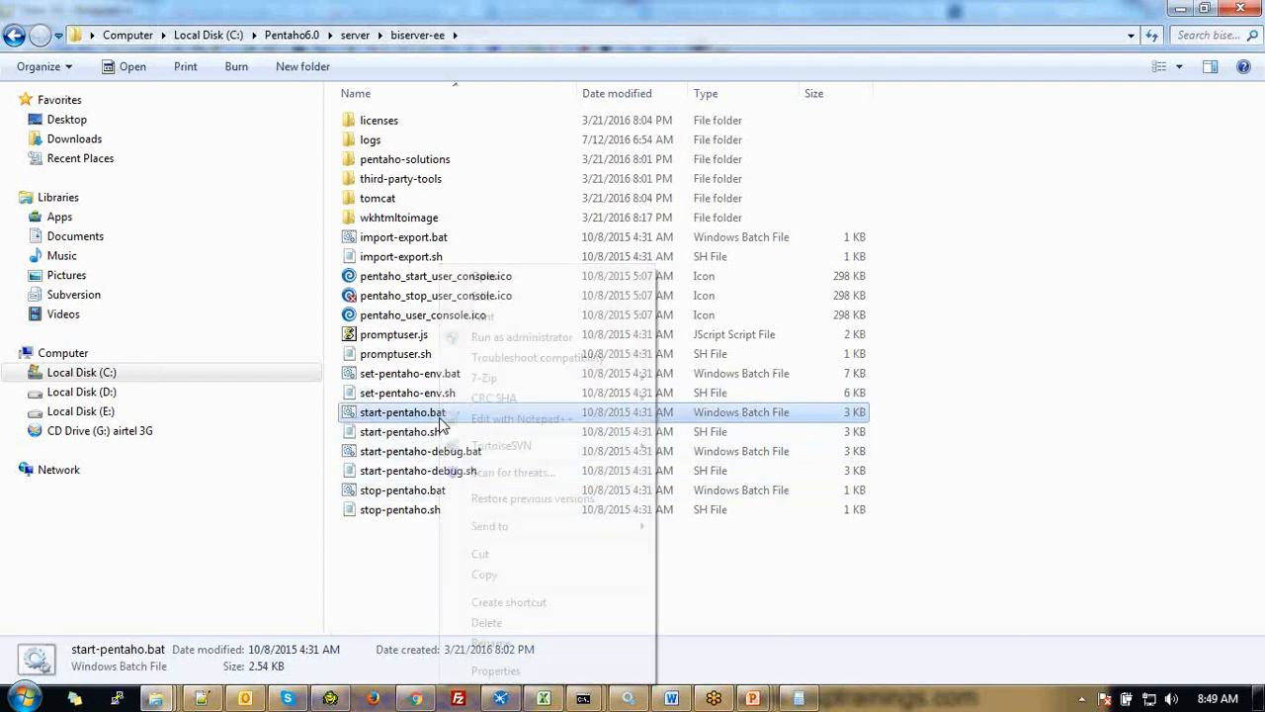
left_click(528, 423)
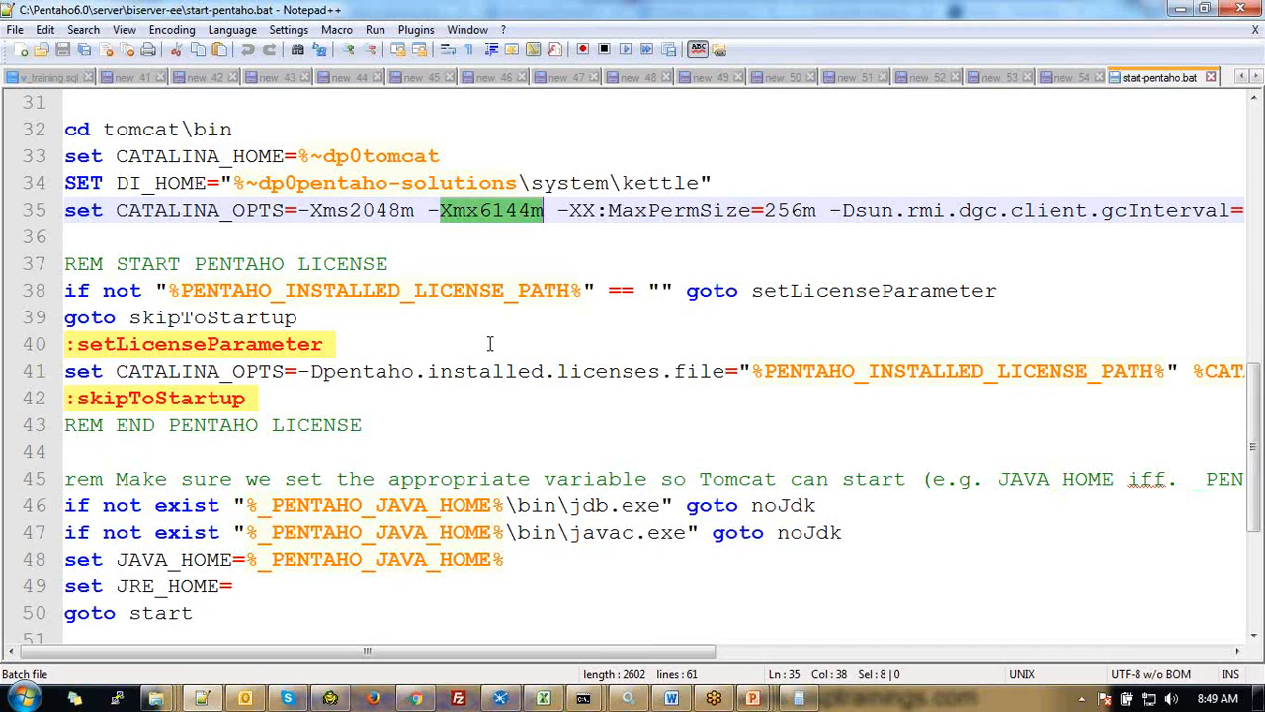
Inspect the -Xms2048m and -Xmx6144m heap values on line 35 of start-pentaho.bat
left_click_drag(349, 210, 400, 210)
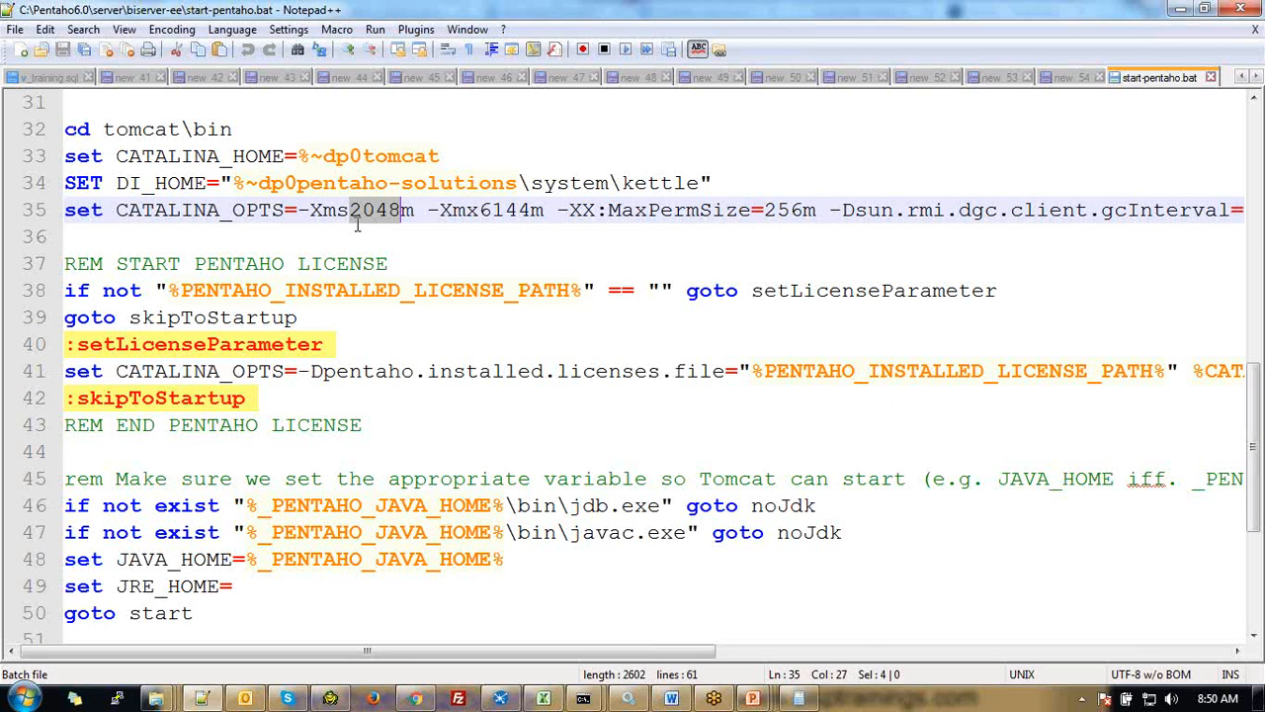
left_click(485, 210)
left_click_drag(480, 210, 531, 210)
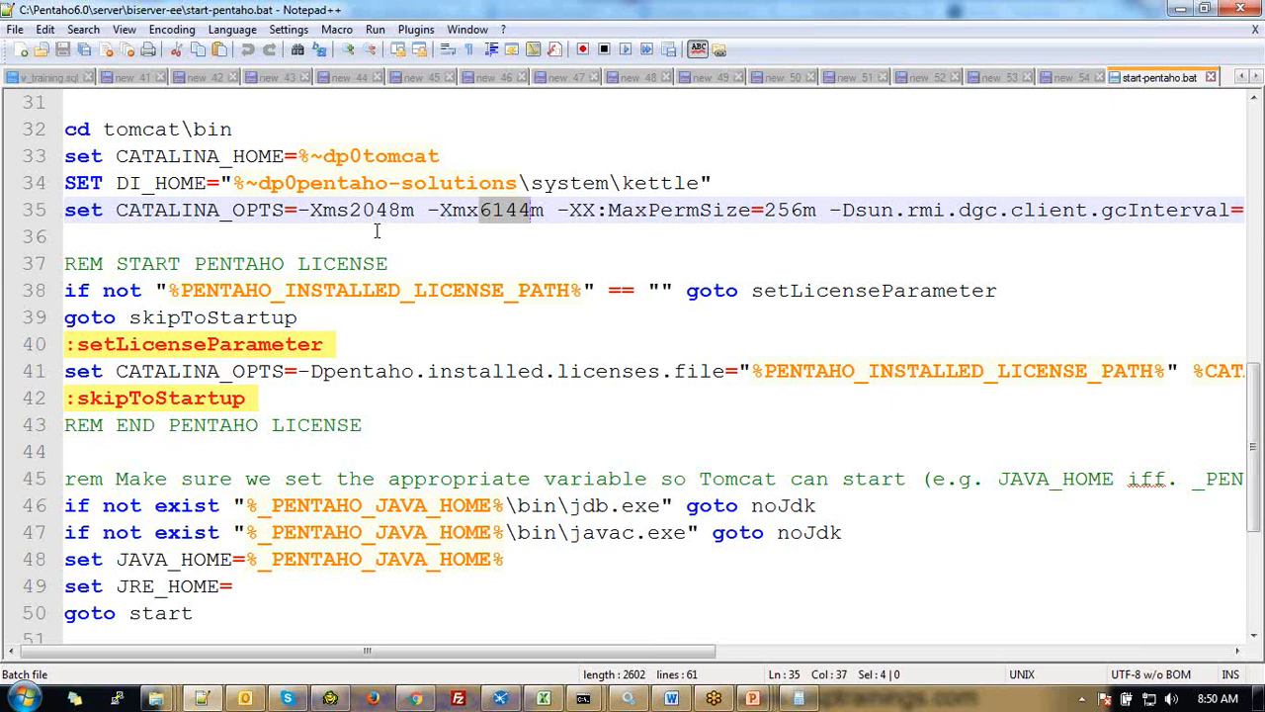
left_click(541, 342)
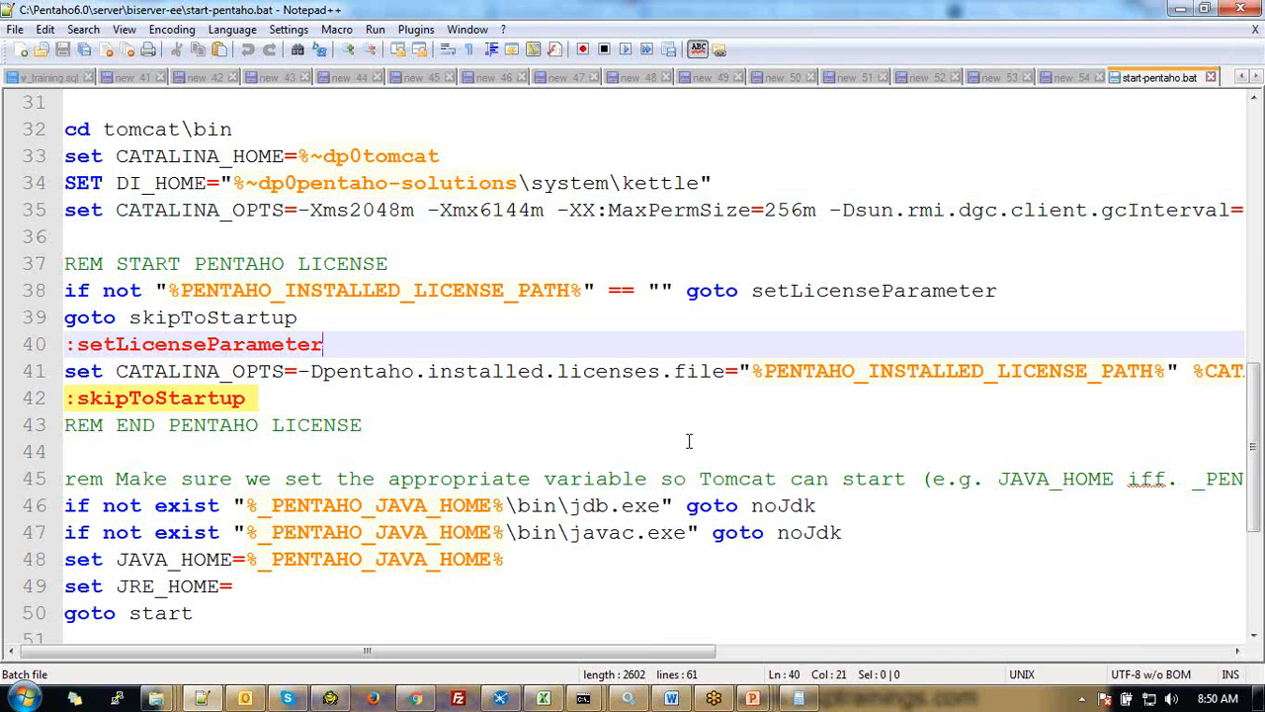
left_click(643, 441)
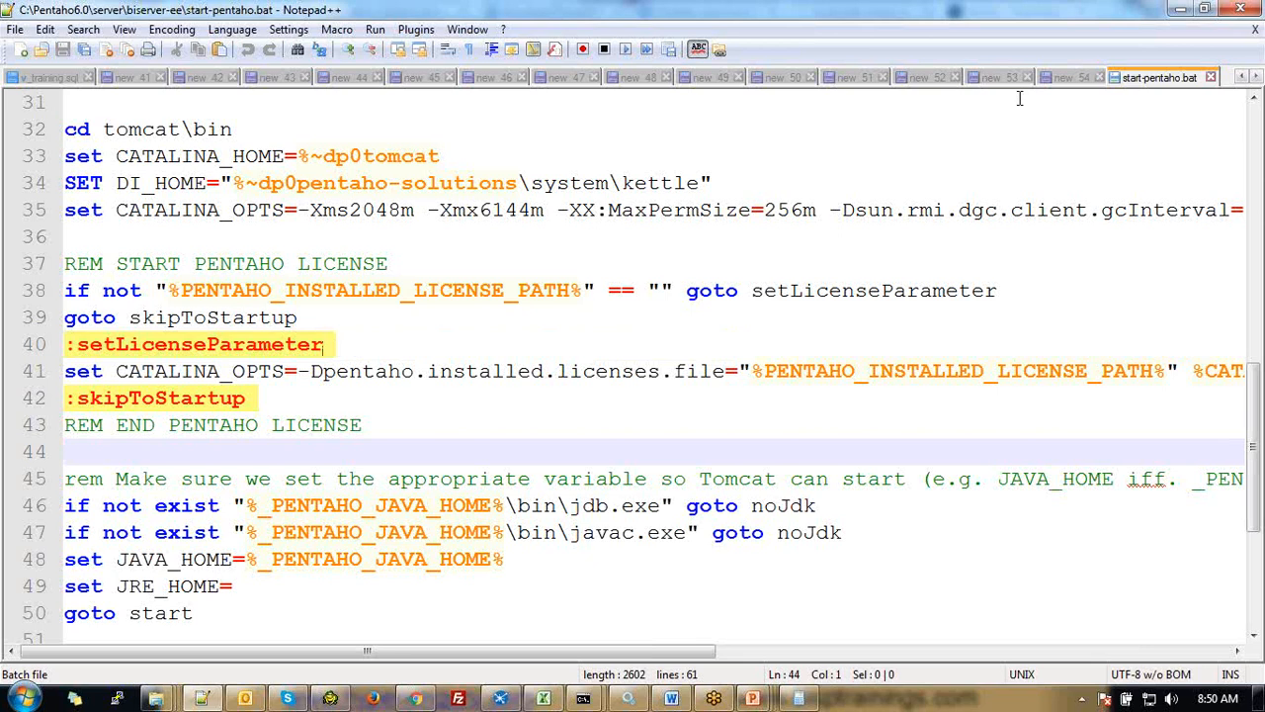
In the new 53 notes, add a 'java -version' line beneath Java 7
left_click(1072, 77)
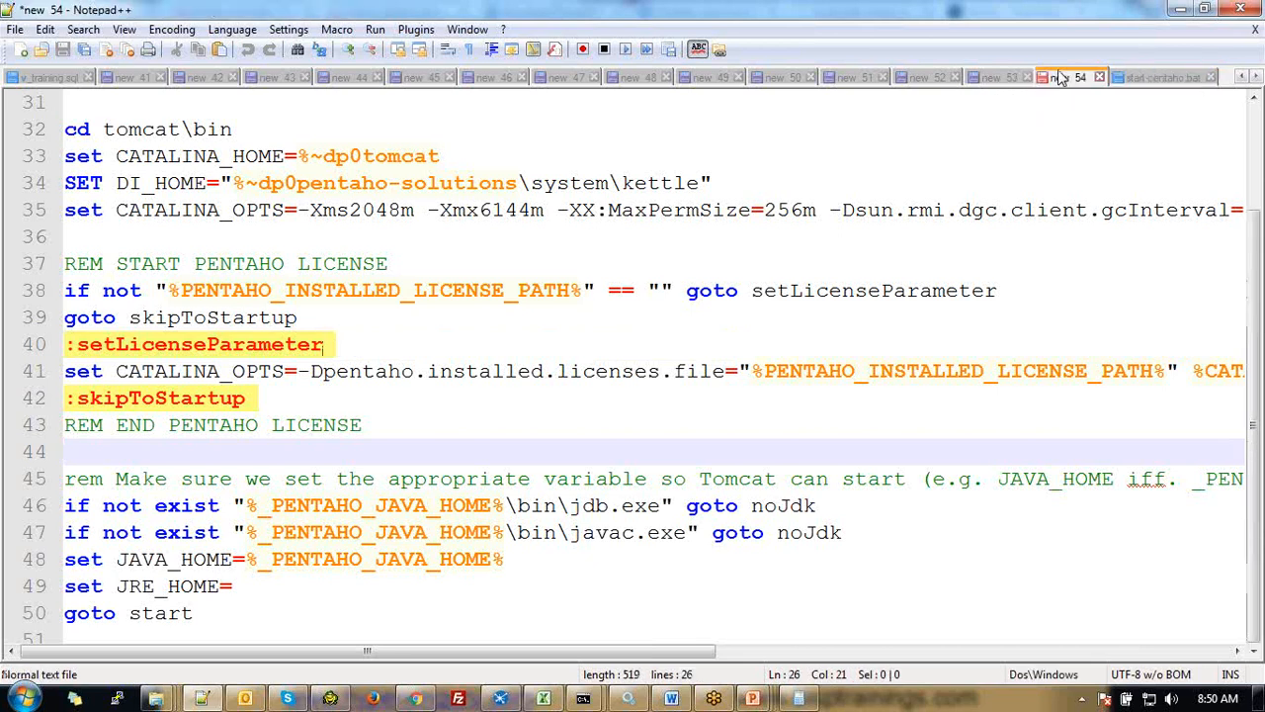
left_click(993, 77)
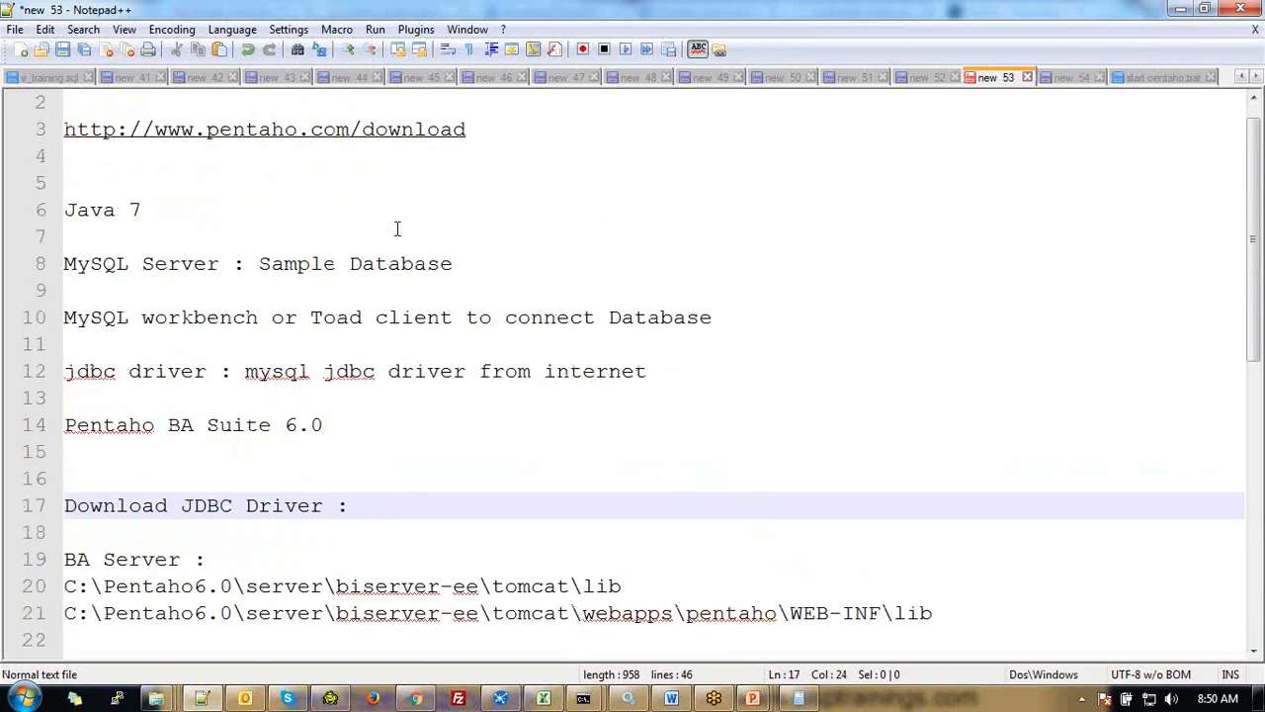
left_click_drag(396, 220, 6, 217)
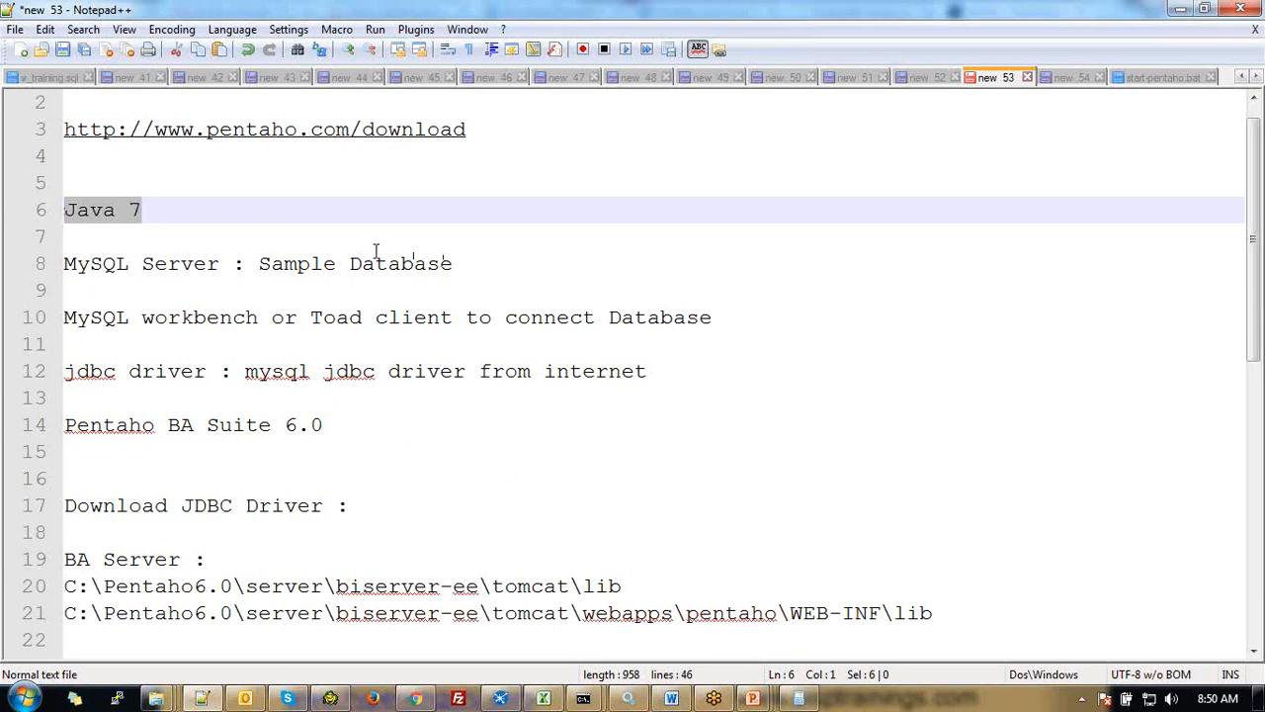
left_click(210, 219)
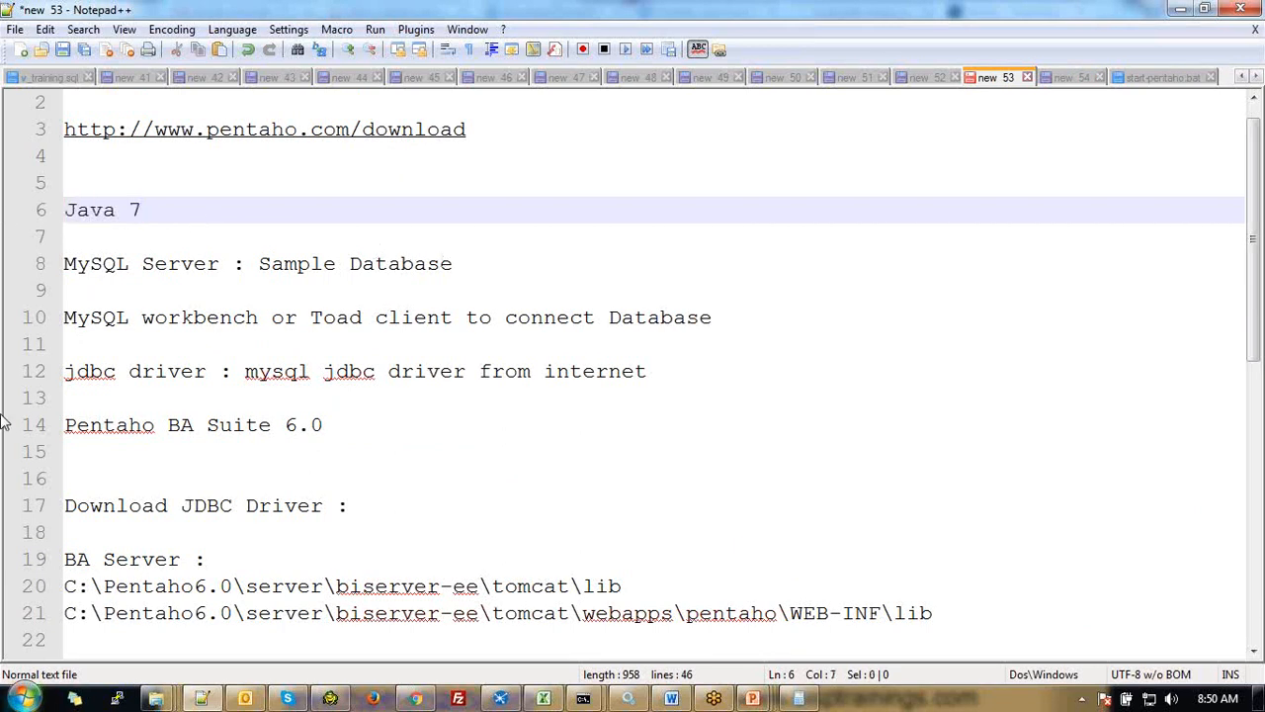
key("Return")
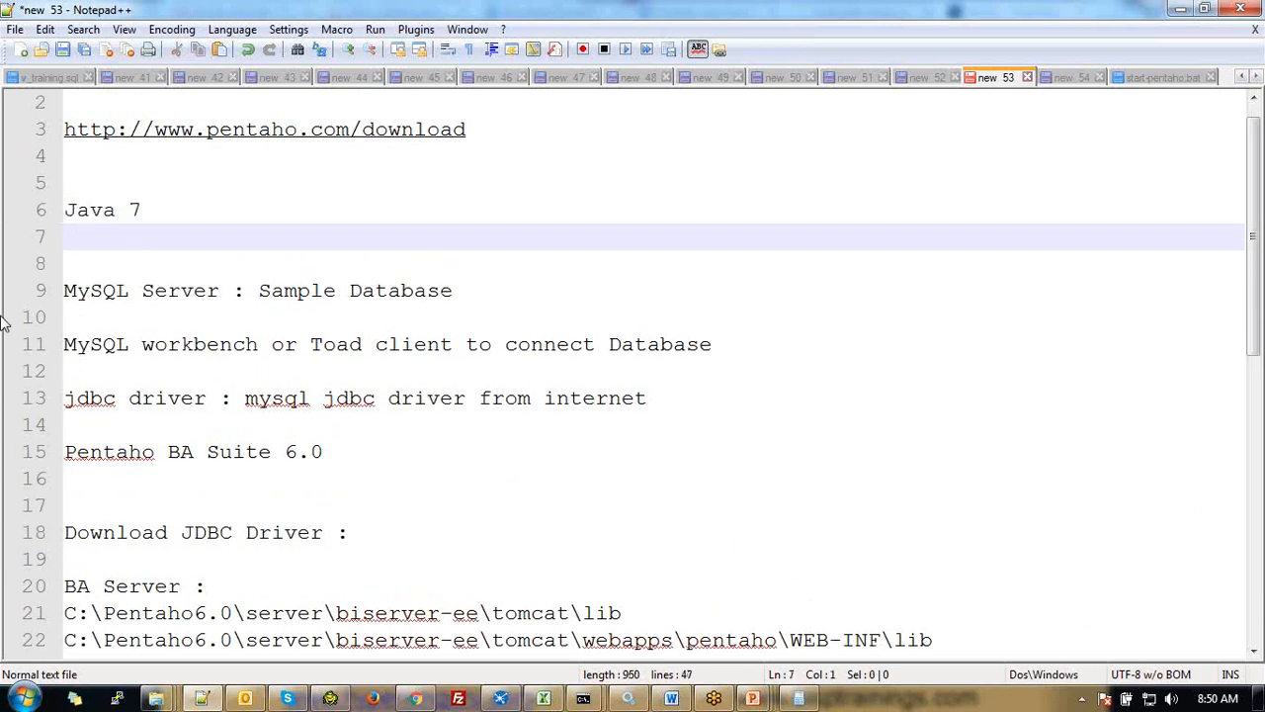
key("Return")
type("java ")
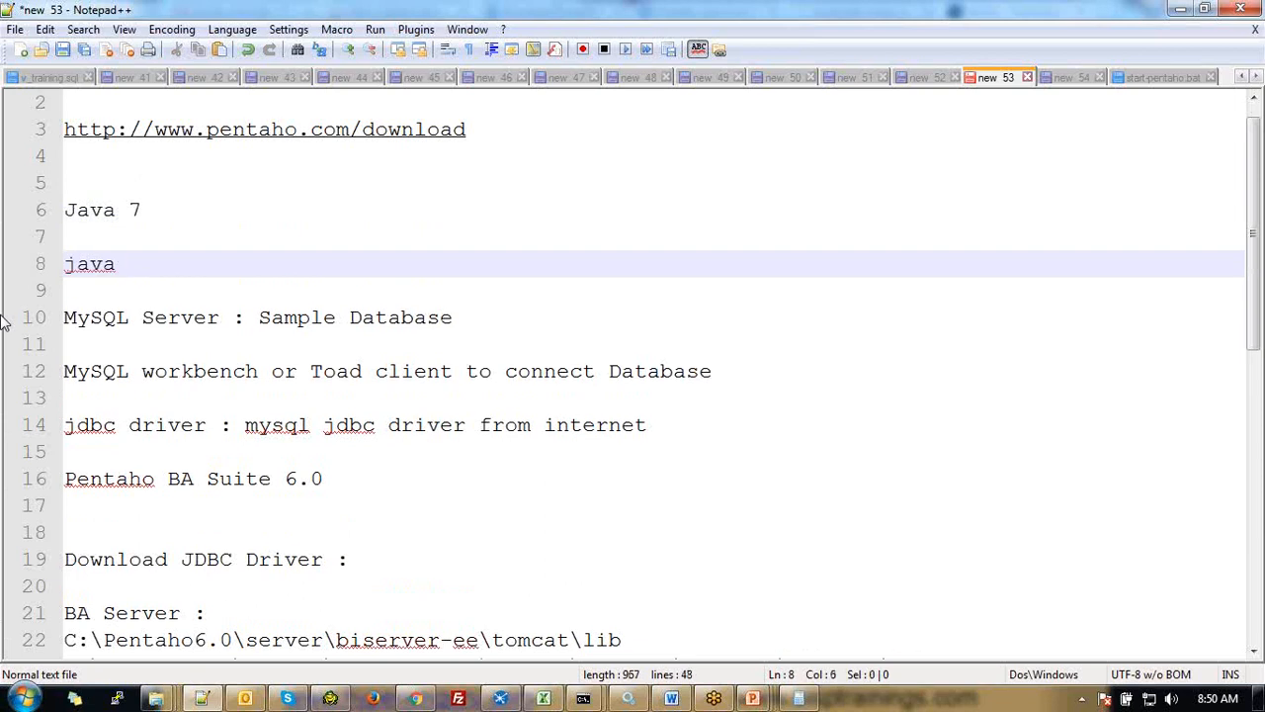
type("-version")
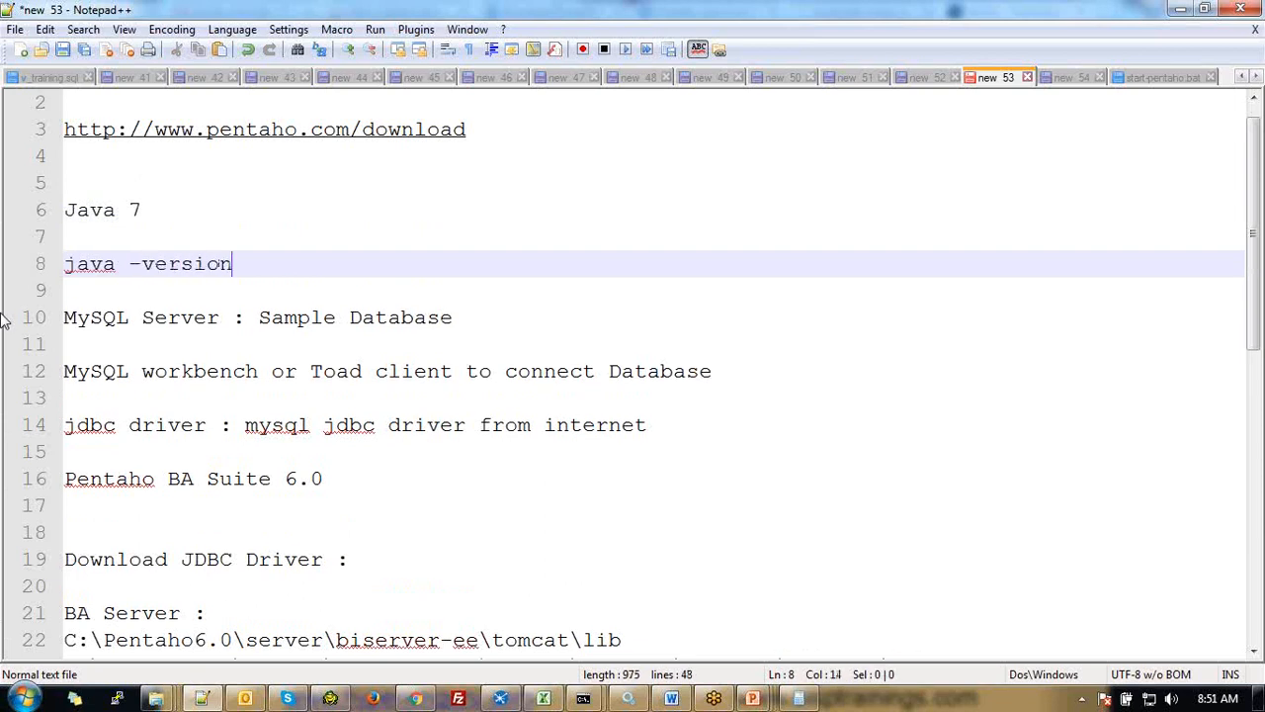
Review the Pentaho BA Suite 6.0, jdbc driver and MySQL Server lines by selecting them
key("Down")
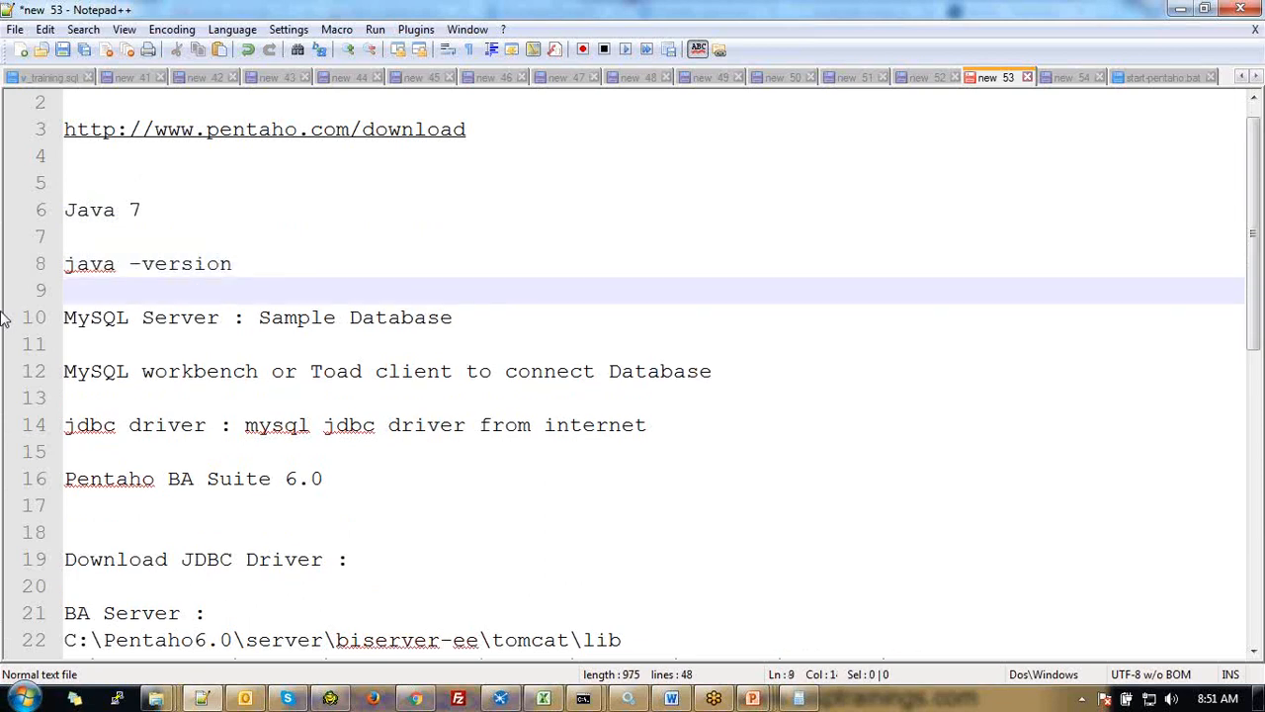
key("Down")
key("Down")
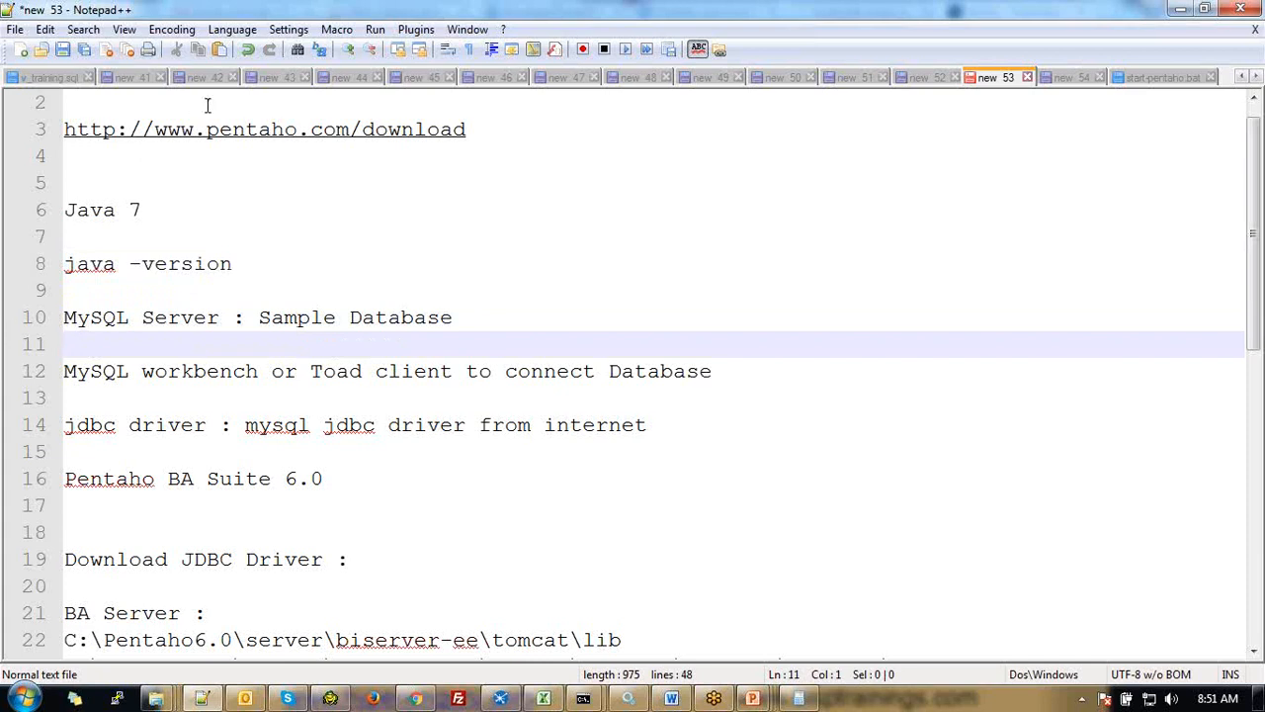
left_click(349, 483)
key("shift+Home")
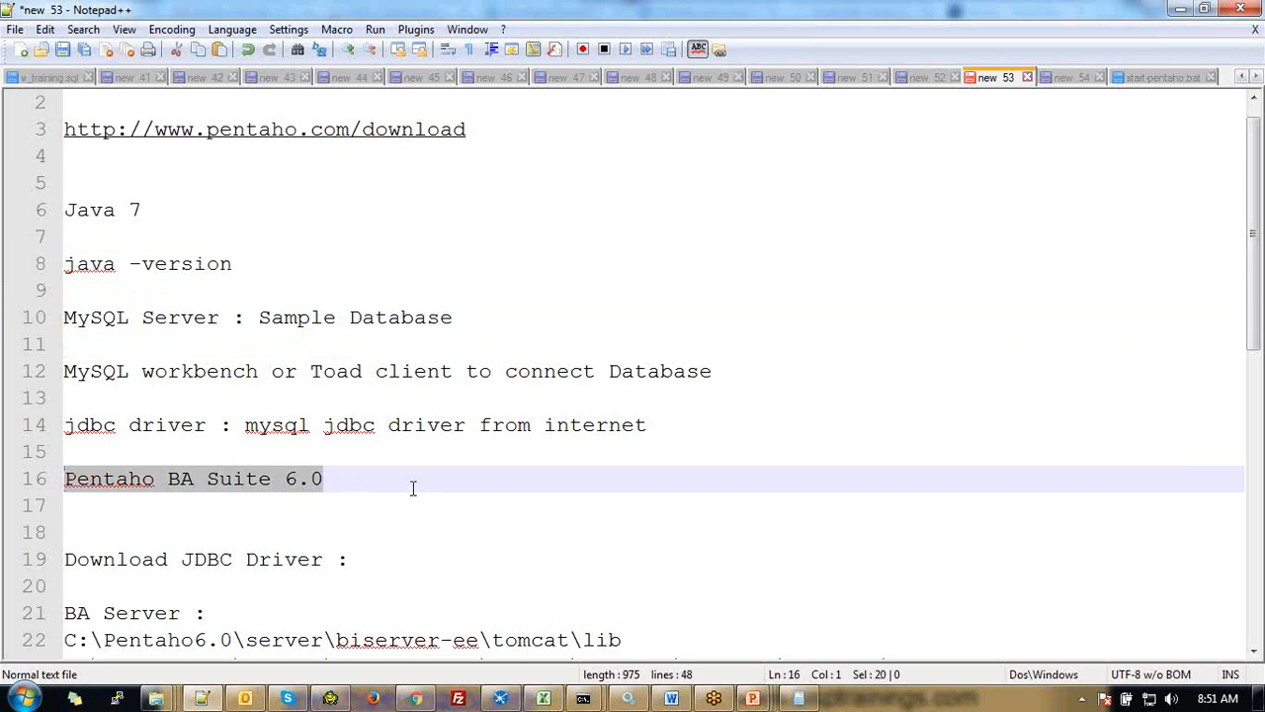
left_click(92, 425)
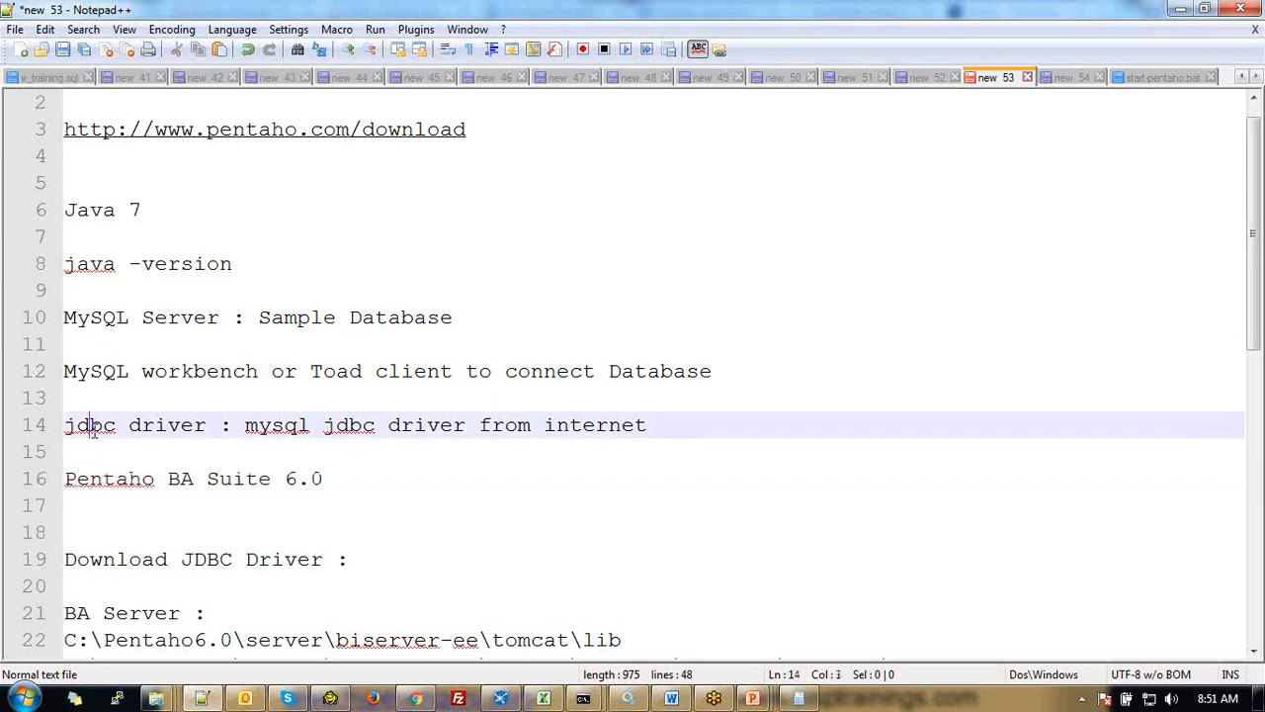
left_click(158, 433)
double_click(158, 433)
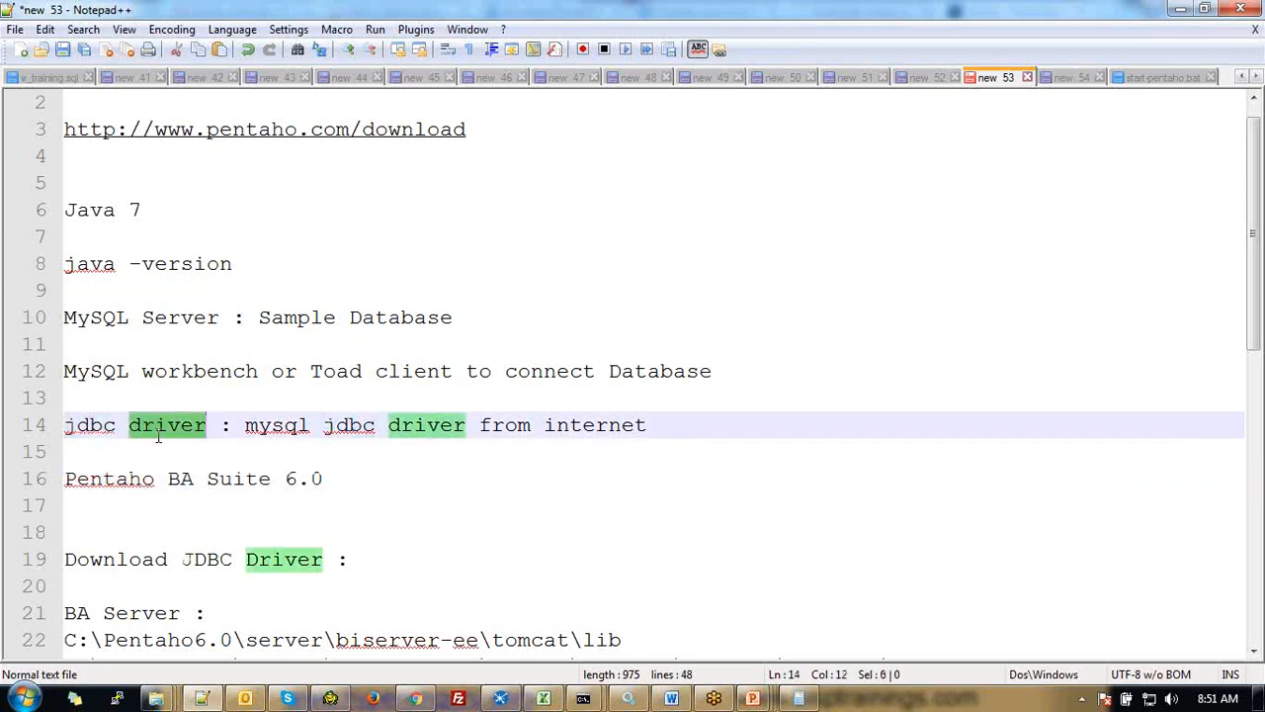
left_click_drag(654, 425, 3, 423)
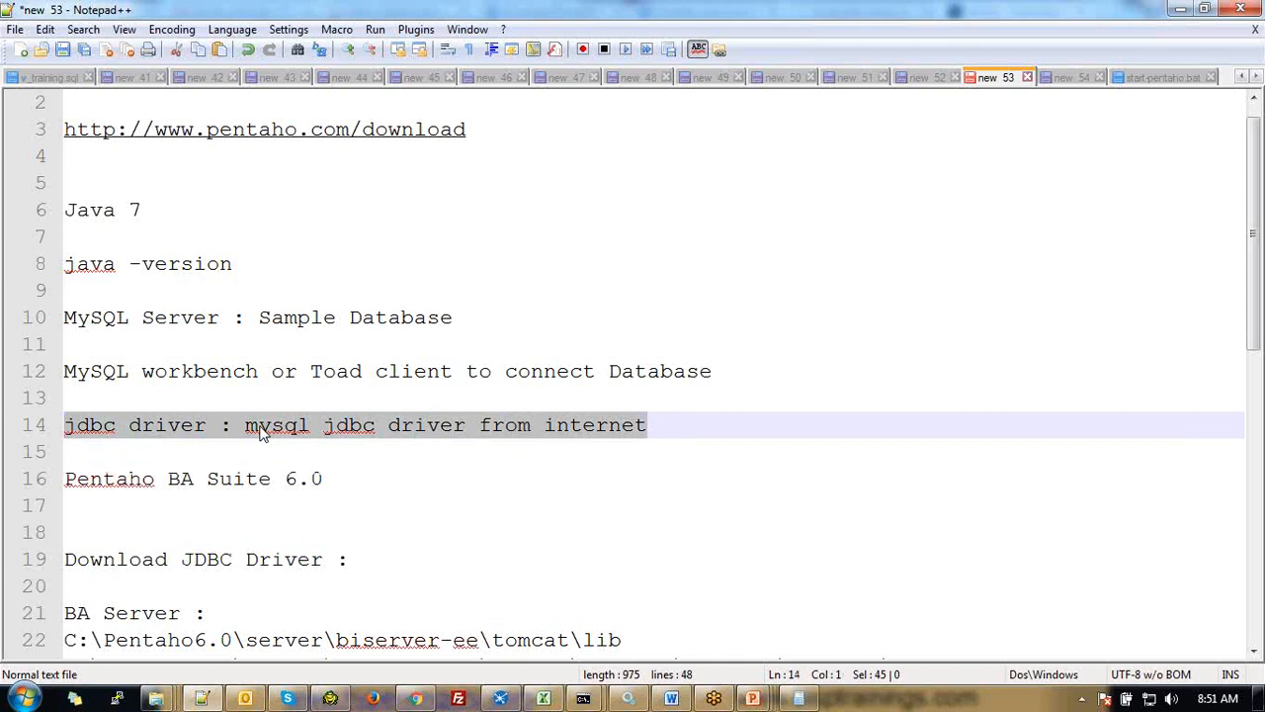
left_click(221, 317)
key("shift+Left")
key("shift+Left")
key("shift+Left")
key("shift+Left")
key("shift+Left")
key("shift+Left")
key("shift+Left")
key("shift+Left")
key("shift+Left")
key("shift+Left")
key("shift+Left")
key("shift+Left")
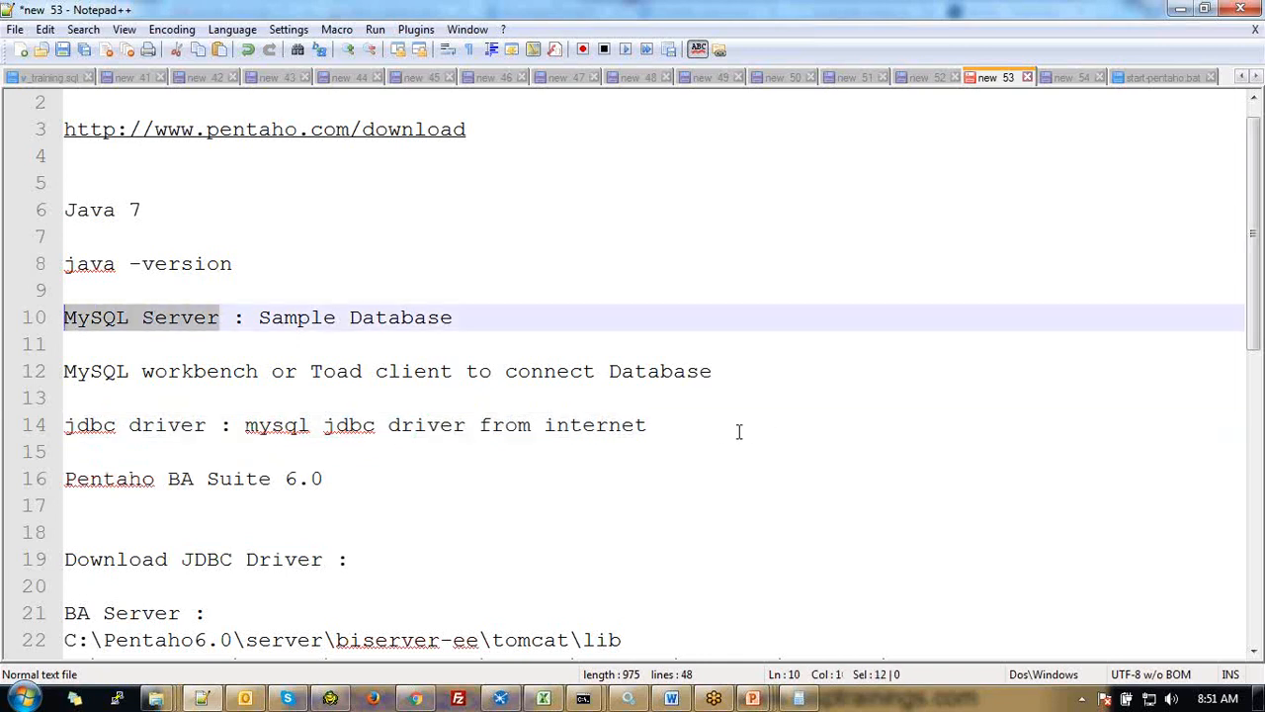
double_click(184, 318)
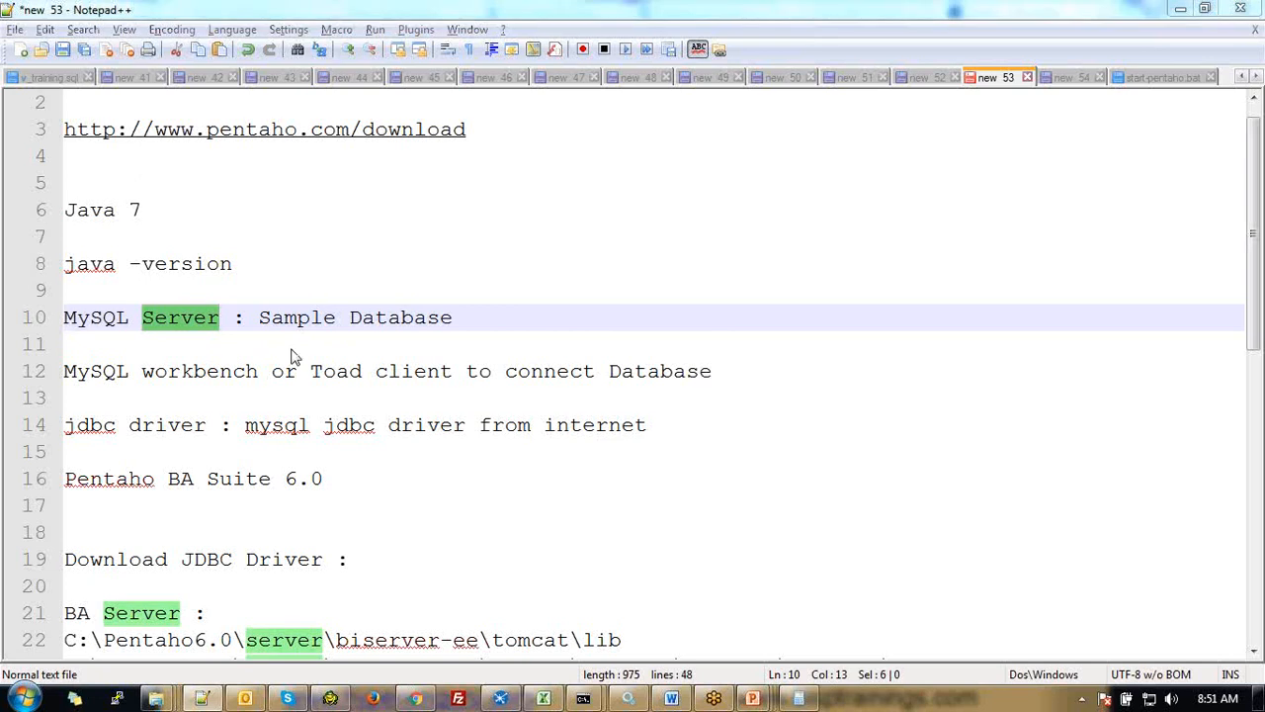
Log in to MySQL as root with the account password and run 'show databases;'
mouse_move(584, 698)
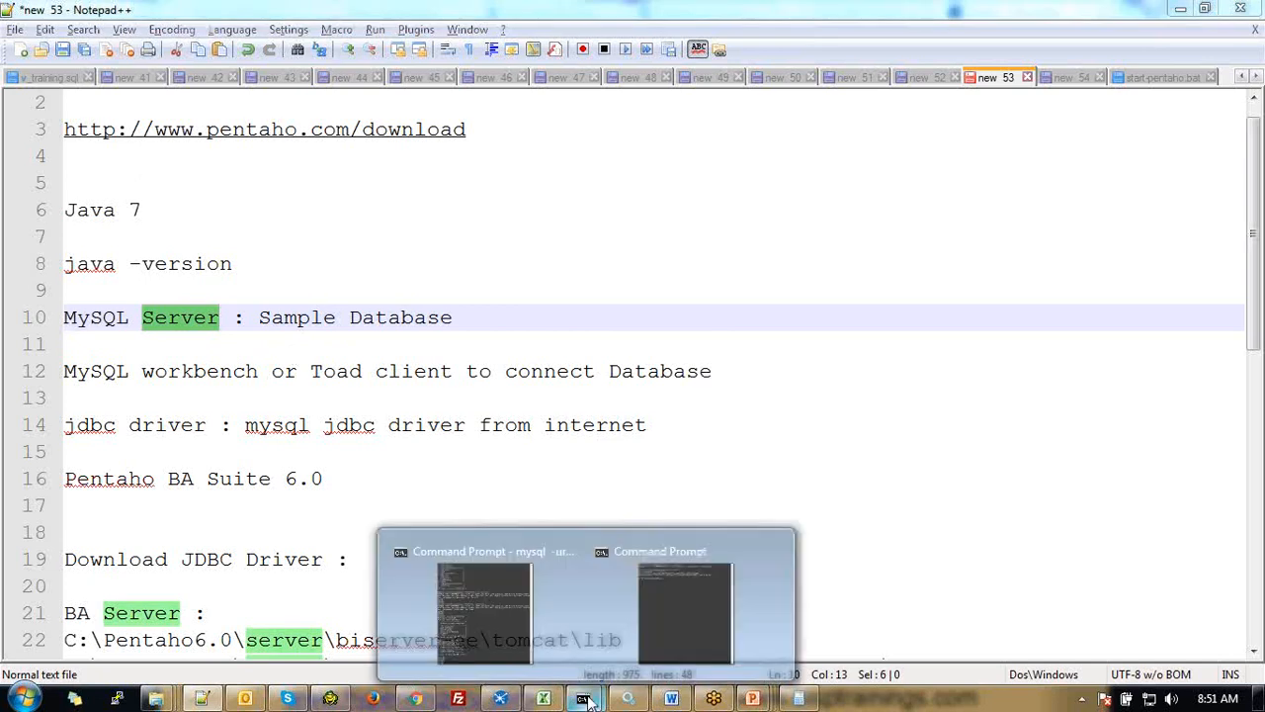
left_click(684, 605)
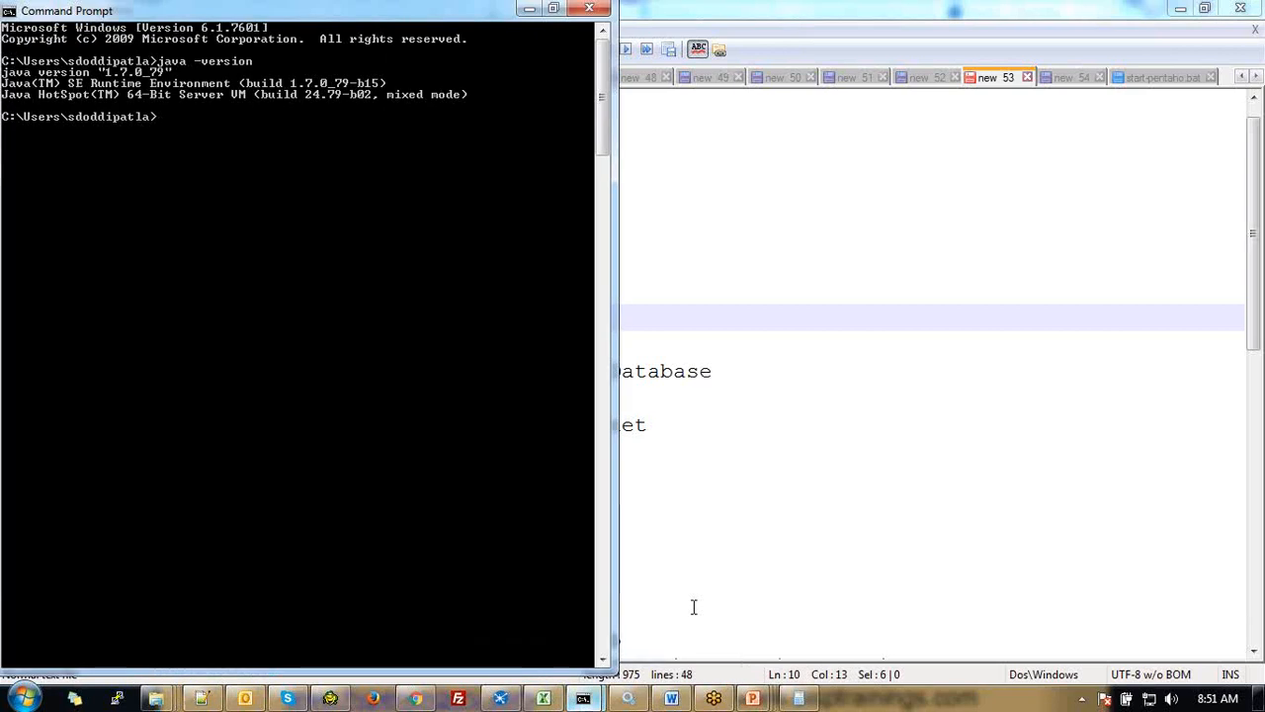
type("mysql -")
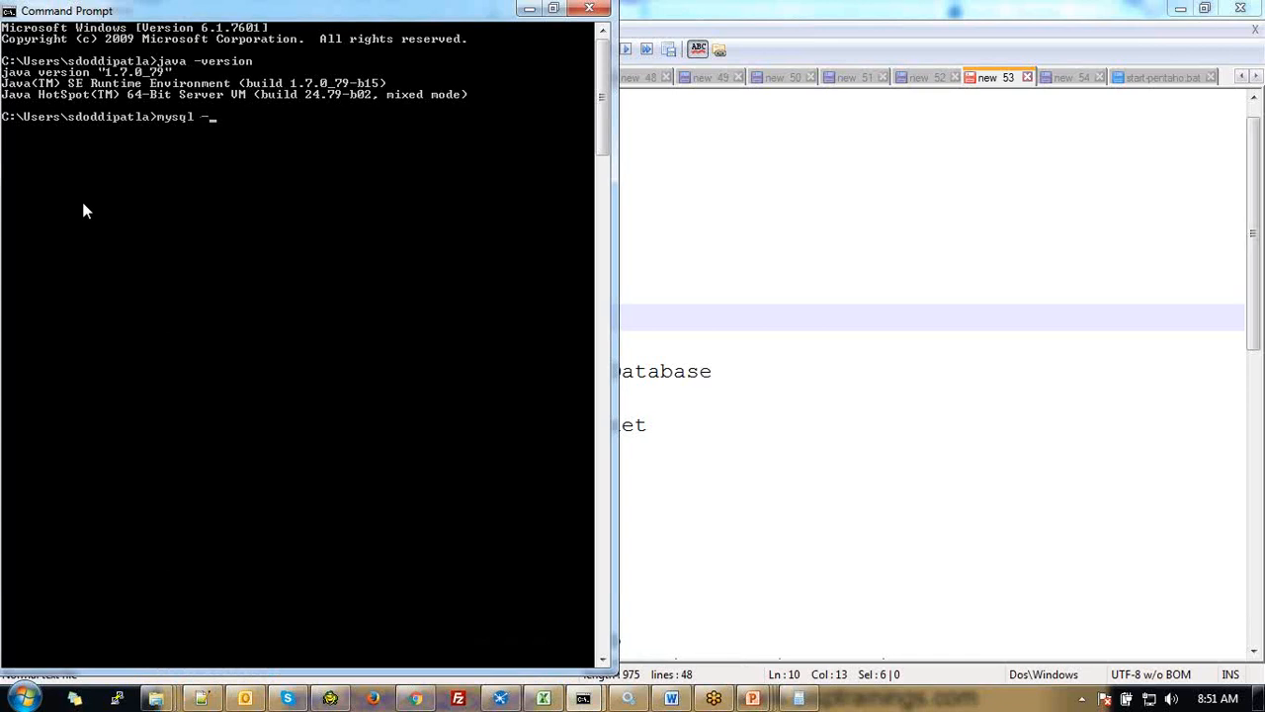
type("uroot -proot")
key("Return")
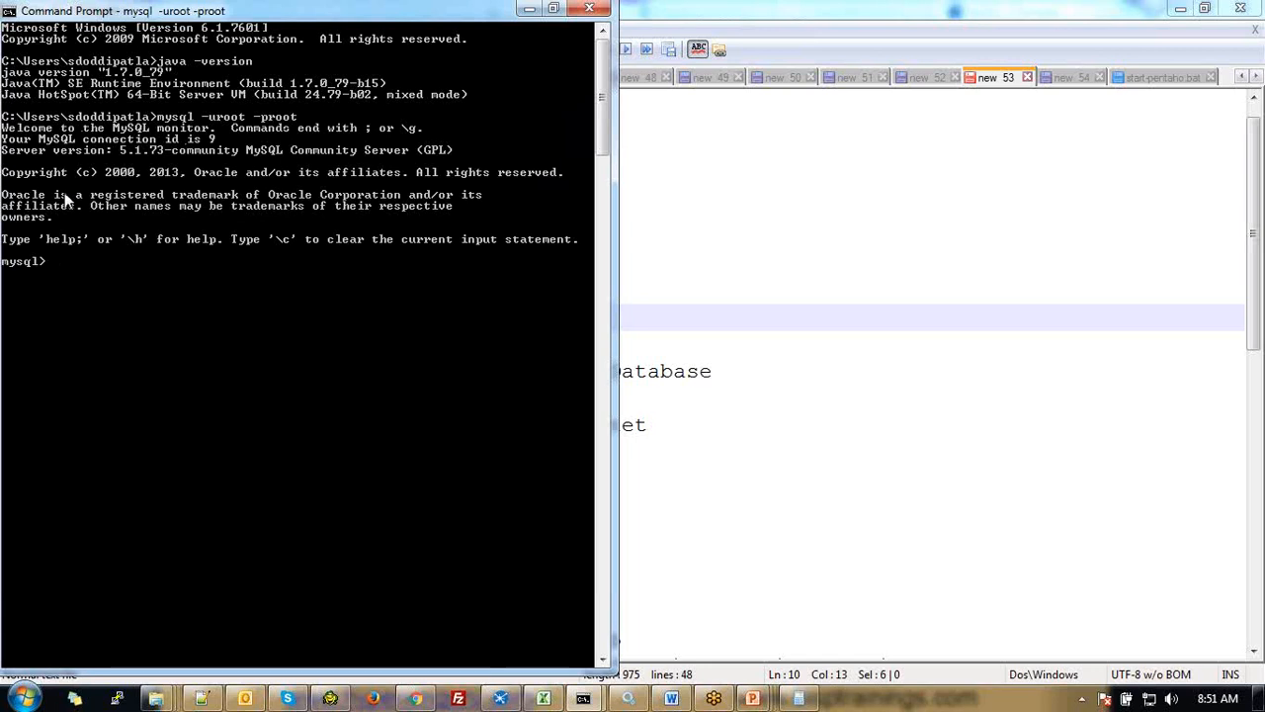
type("show databases;")
key("Return")
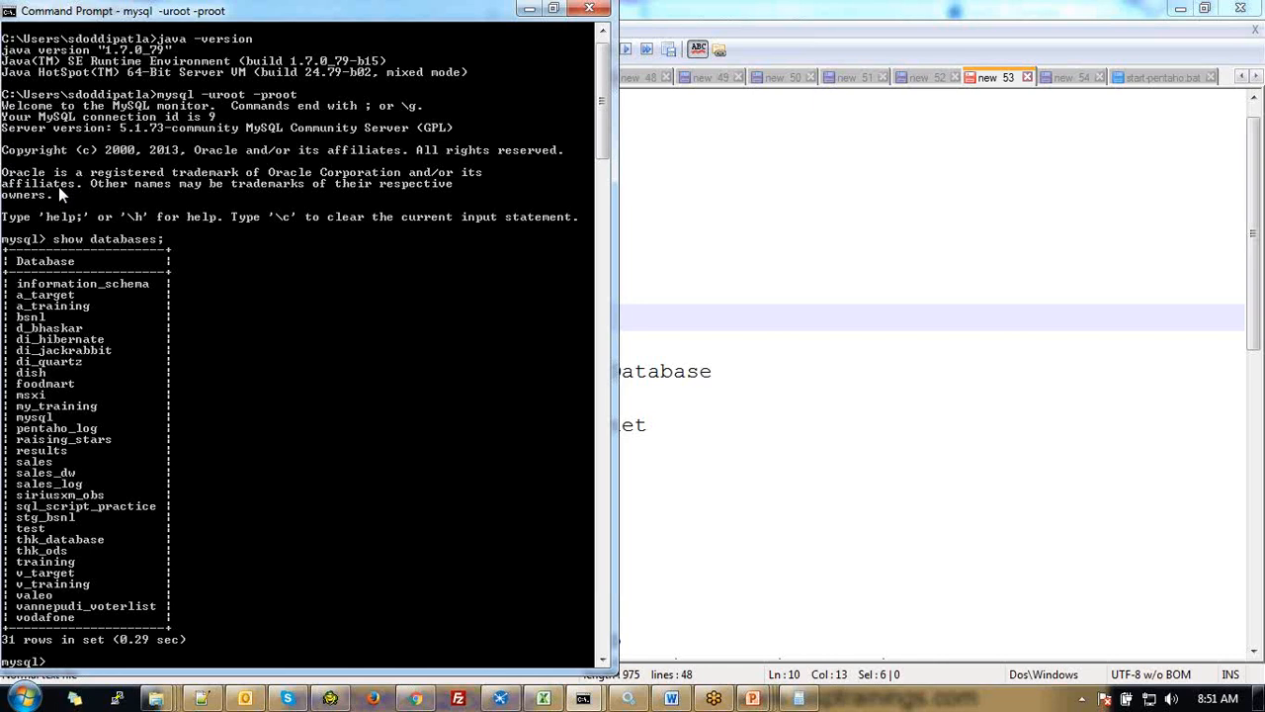
Exit the MySQL monitor and begin a 'mysql -uroot -p training' command
type("exit;")
key("Return")
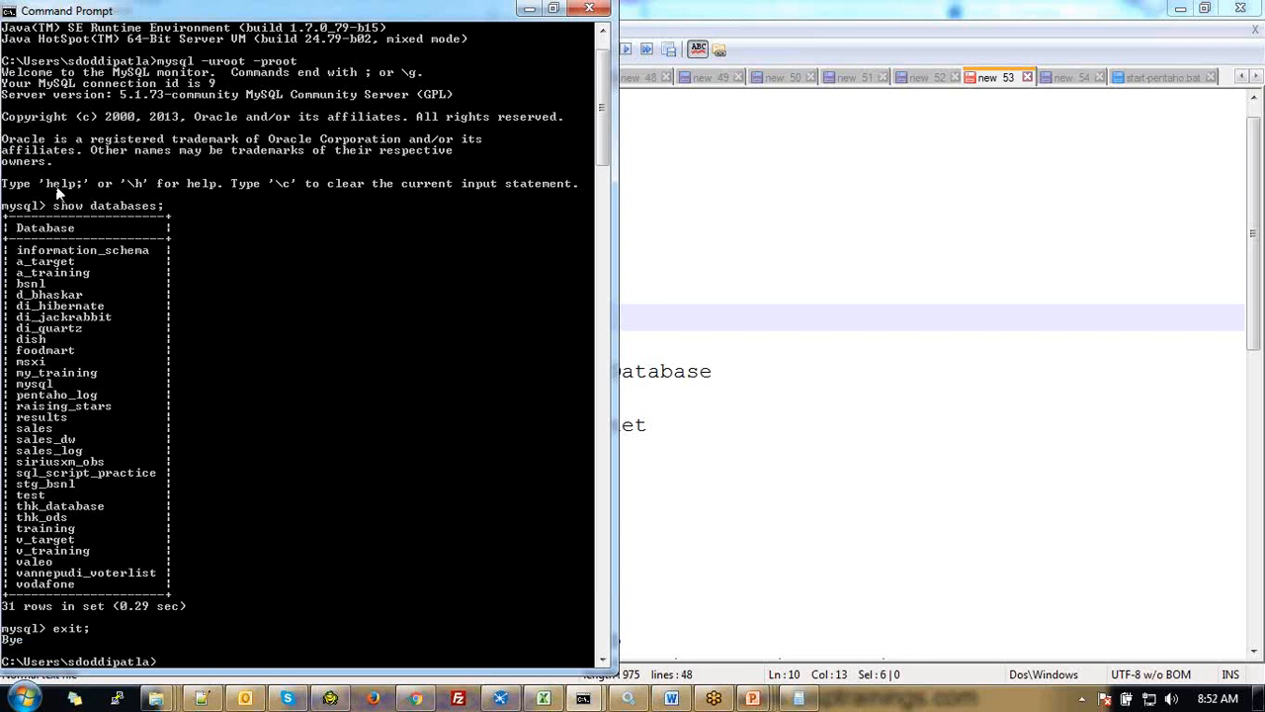
type("mysql -uroot  -p training ?")
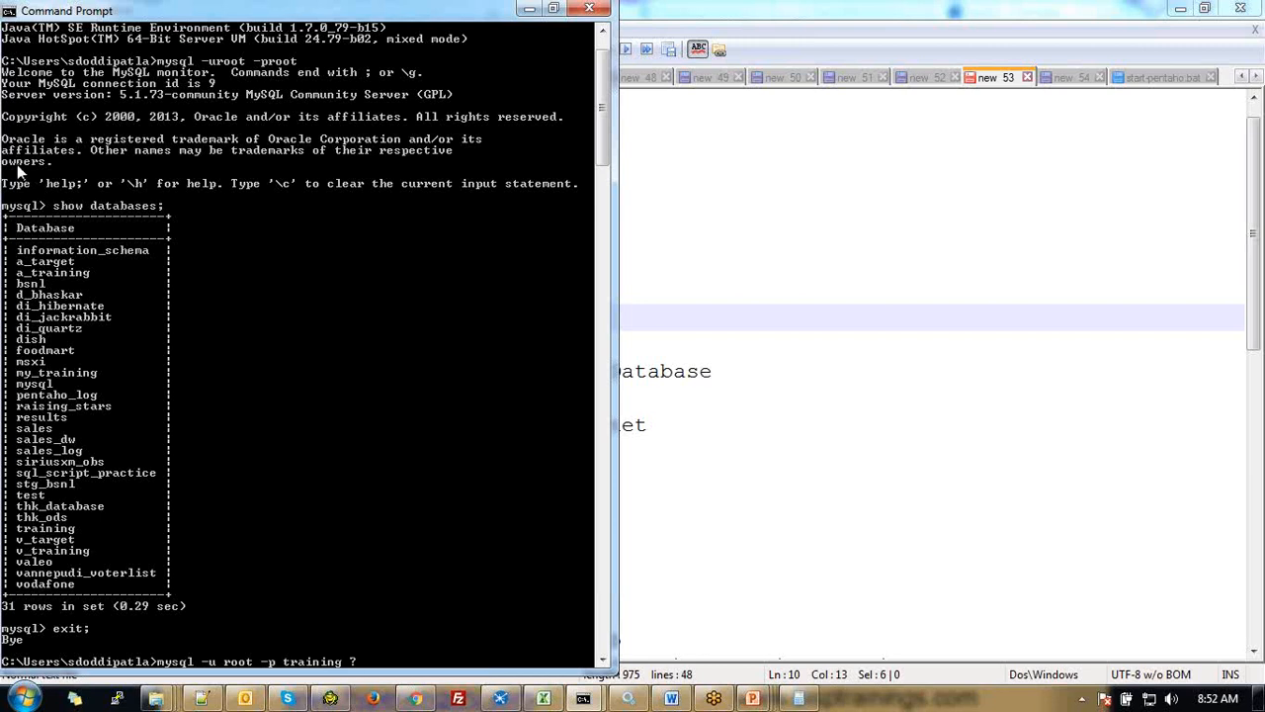
Try loading training.sql with 'mysql -uroot -p training < training.sql'
type(">")
type(" training")
key("BackSpace")
key("BackSpace")
key("BackSpace")
key("BackSpace")
key("BackSpace")
key("BackSpace")
key("BackSpace")
key("BackSpace")
key("BackSpace")
key("BackSpace")
type("< training.sql")
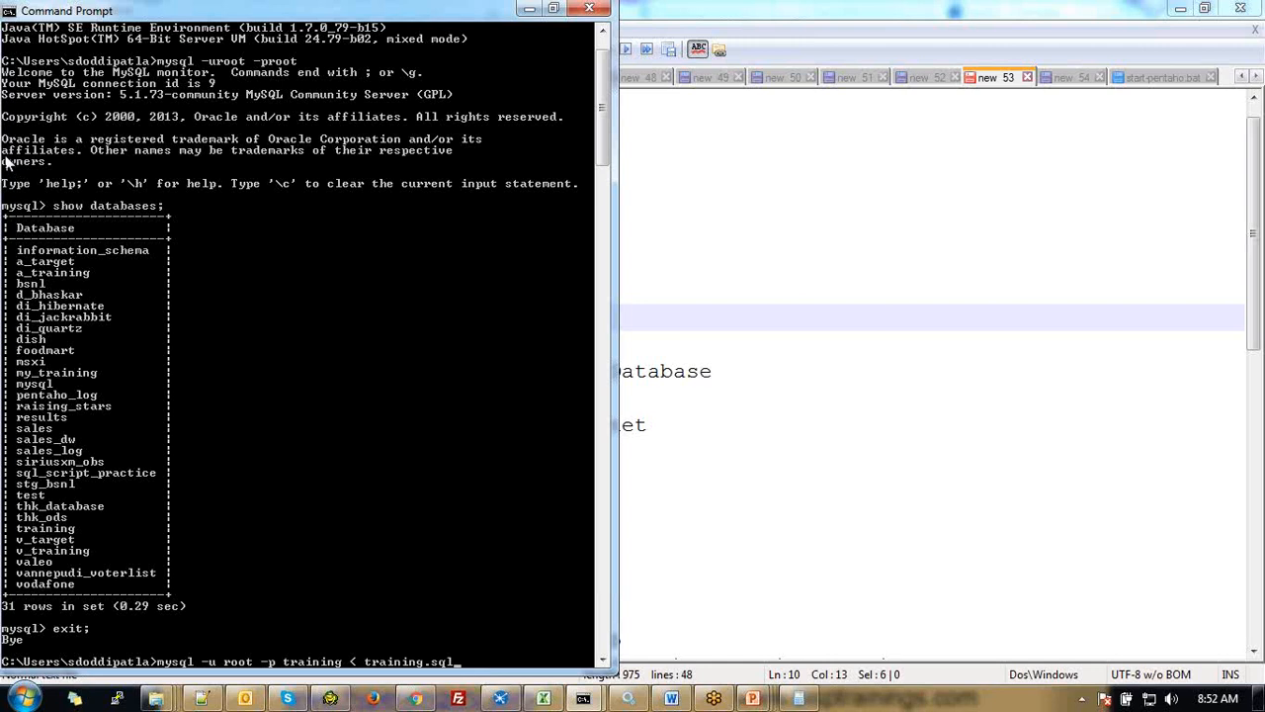
key("Return")
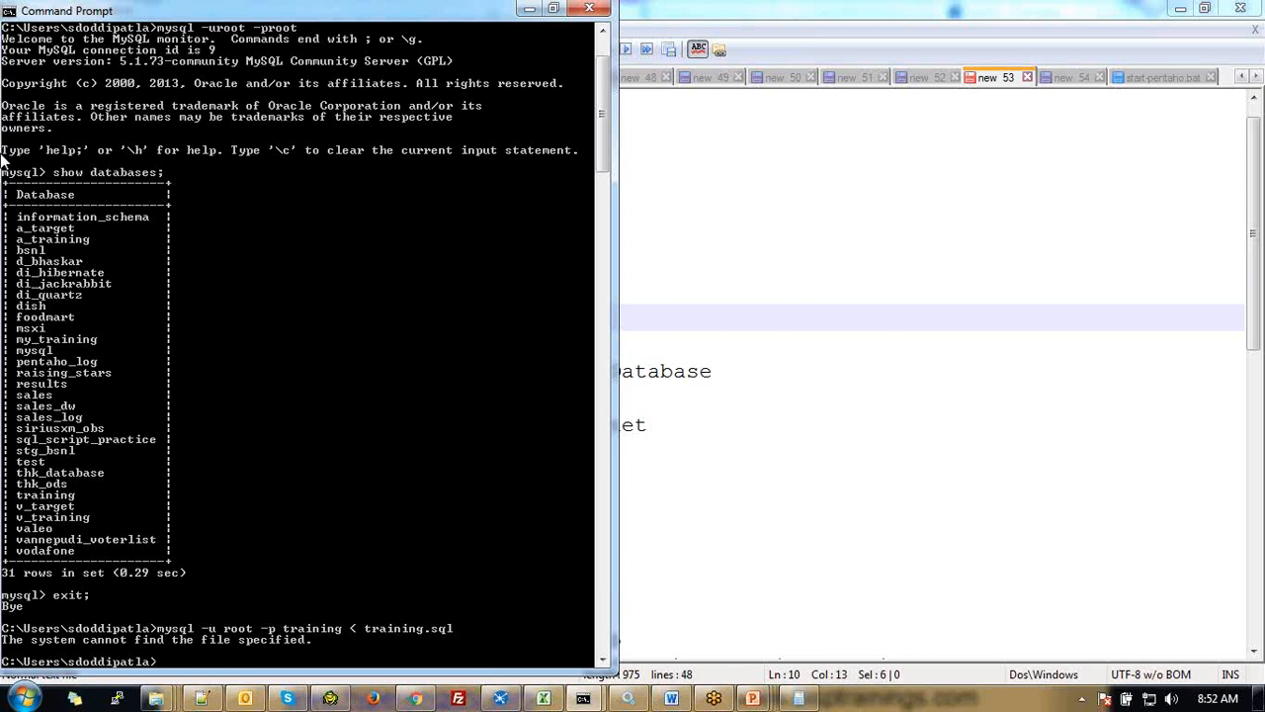
key("Return")
key("Return")
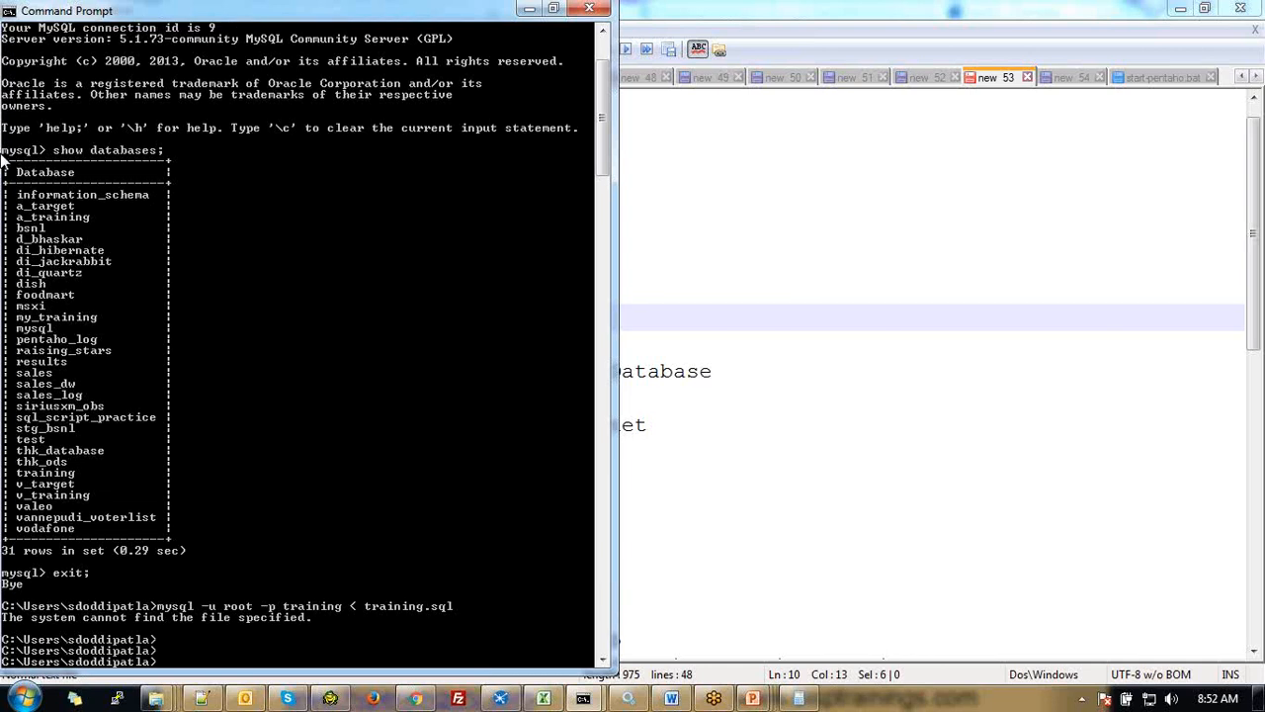
key("Return")
Dump the training database with 'mysqldump -uroot -p training > training.sql', entering the password
key("Up")
key("Left")
key("Left")
key("Left")
key("Left")
key("Left")
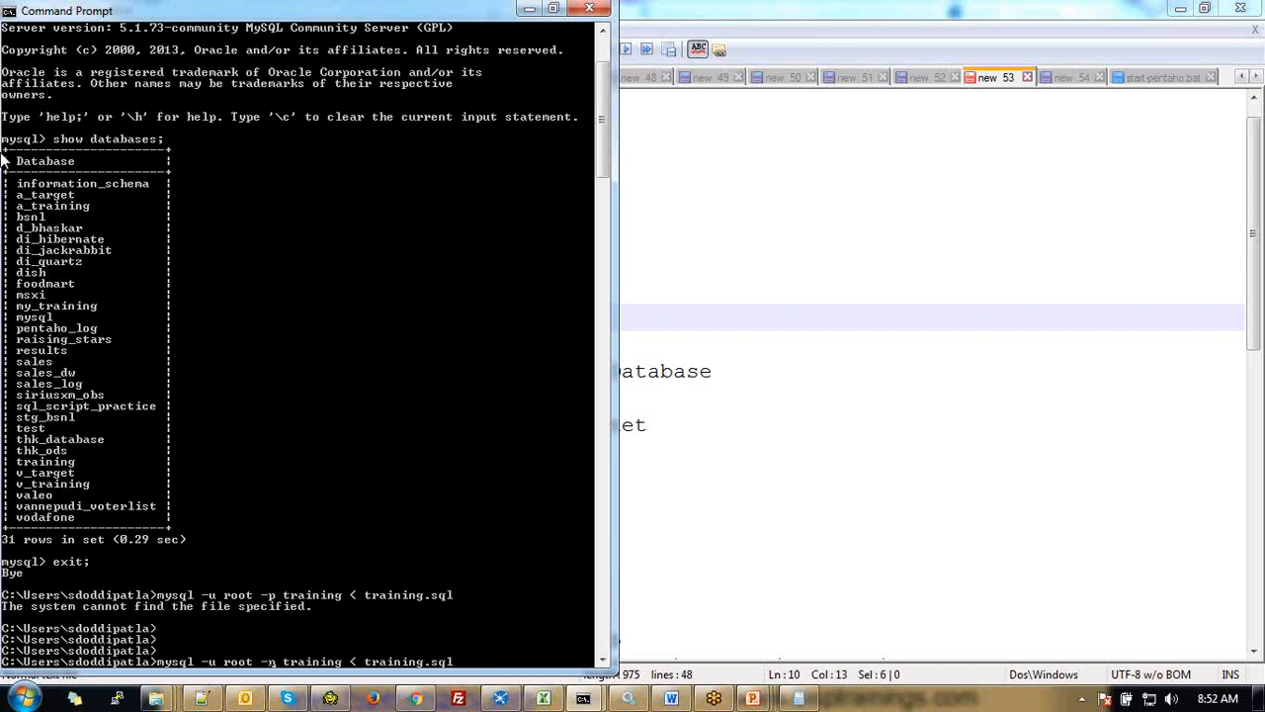
key("Left")
key("Left")
key("Left")
key("Left")
type("du")
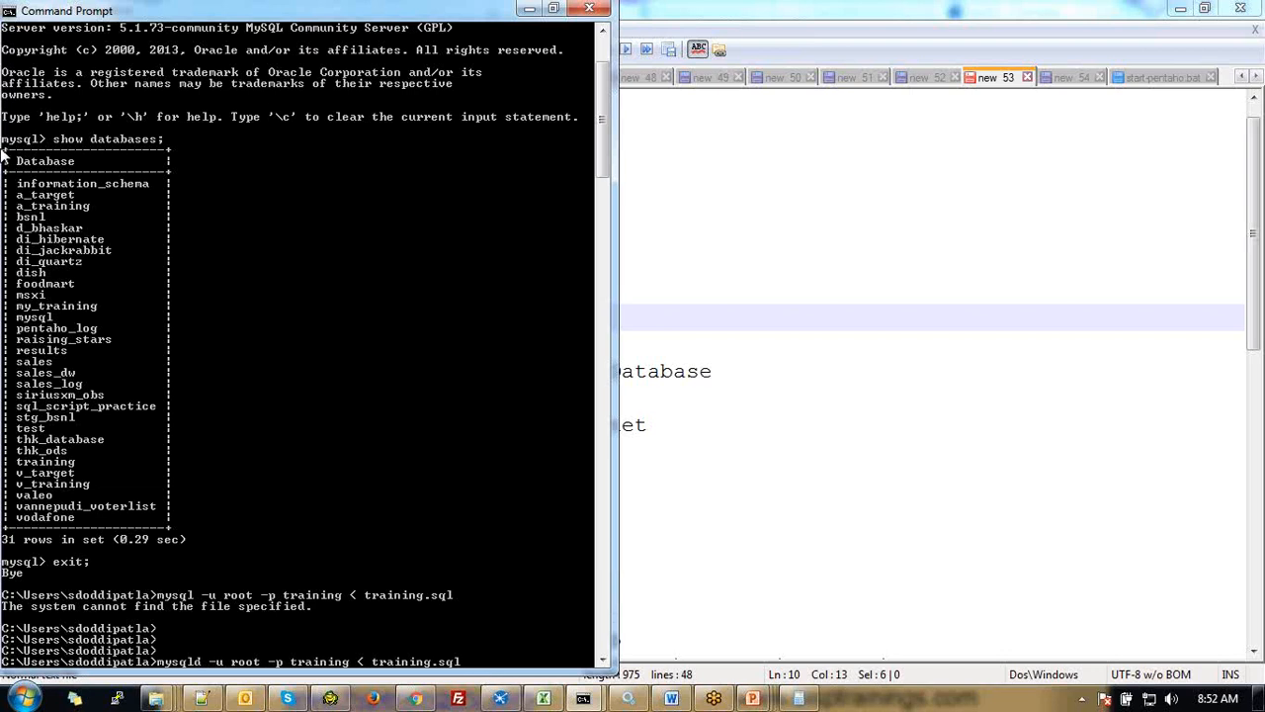
type("mp")
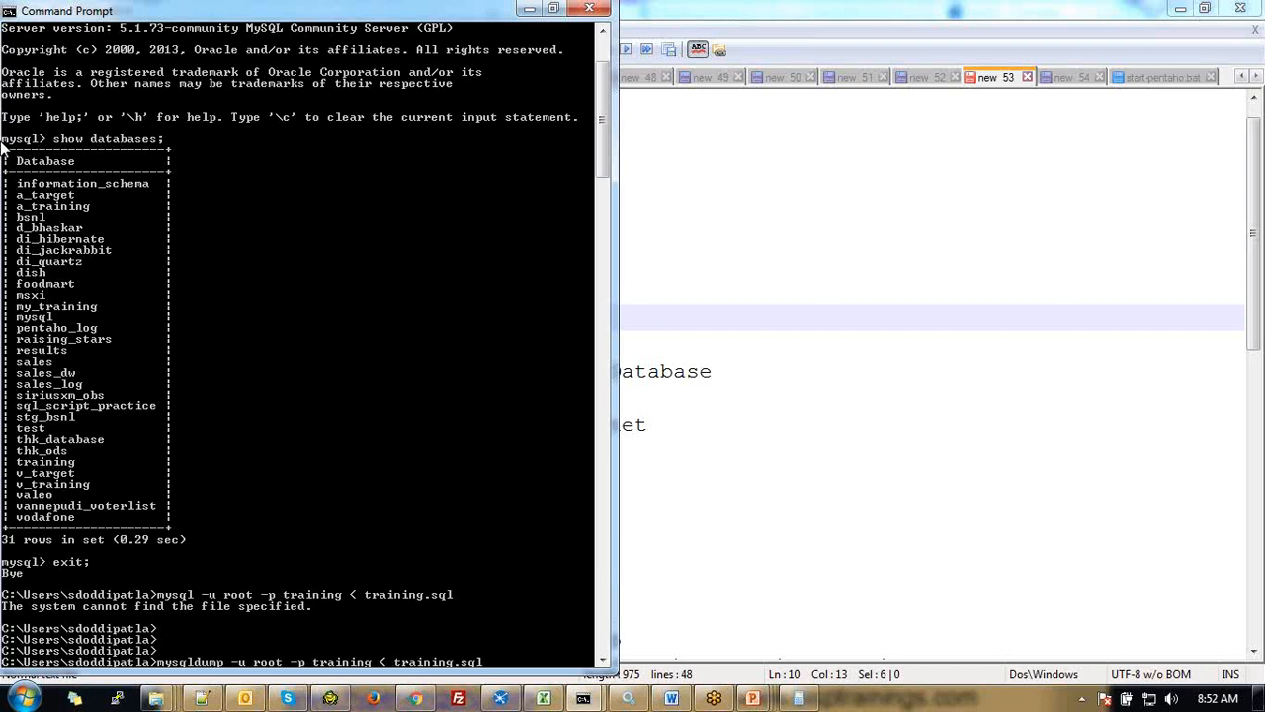
key("Right")
key("Right")
key("Right")
key("BackSpace")
type(">")
key("Return")
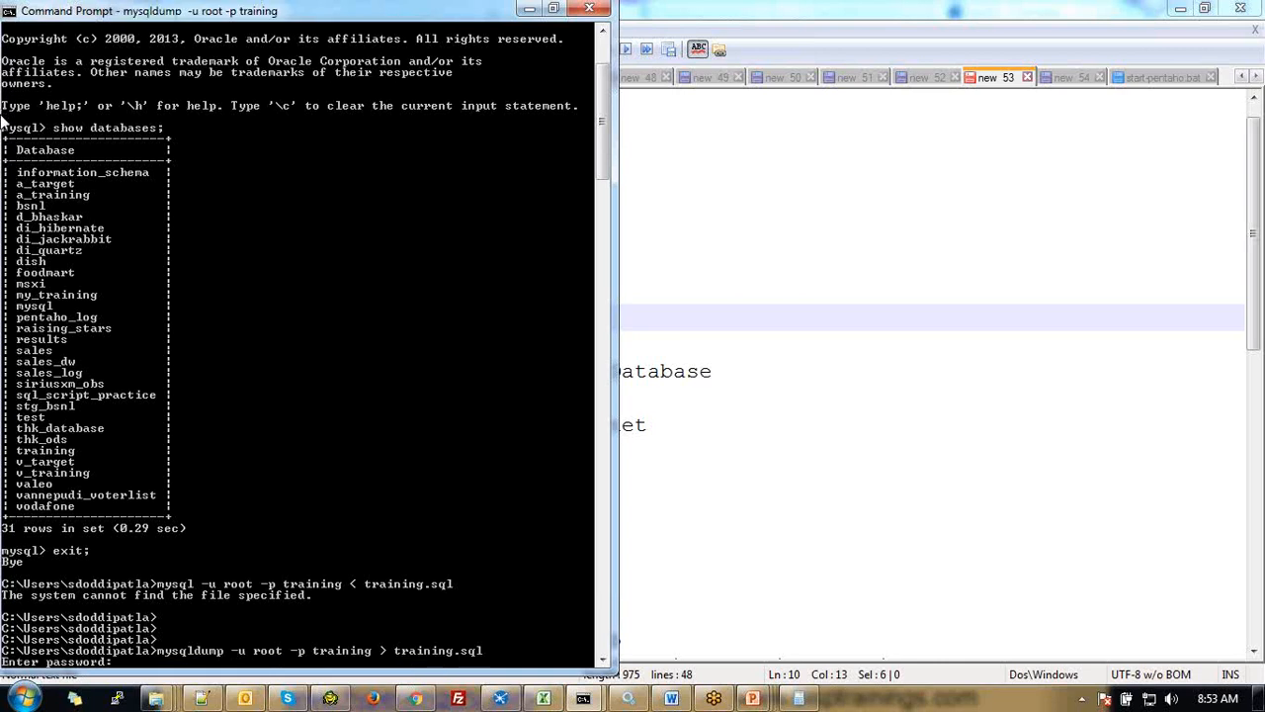
type("root")
Finish the dump and list the user folder with dir, showing 49,407-byte training.sql
key("Return")
key("Return")
key("Return")
type("ls")
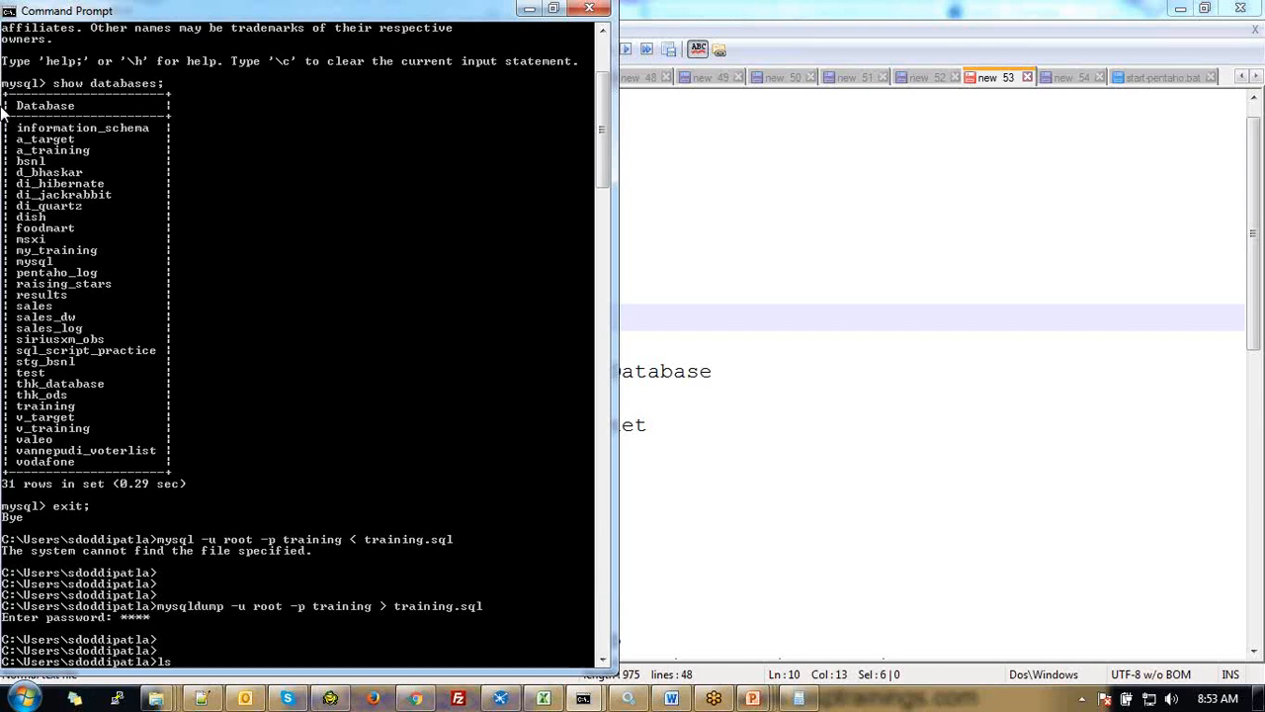
key("Return")
type("dir")
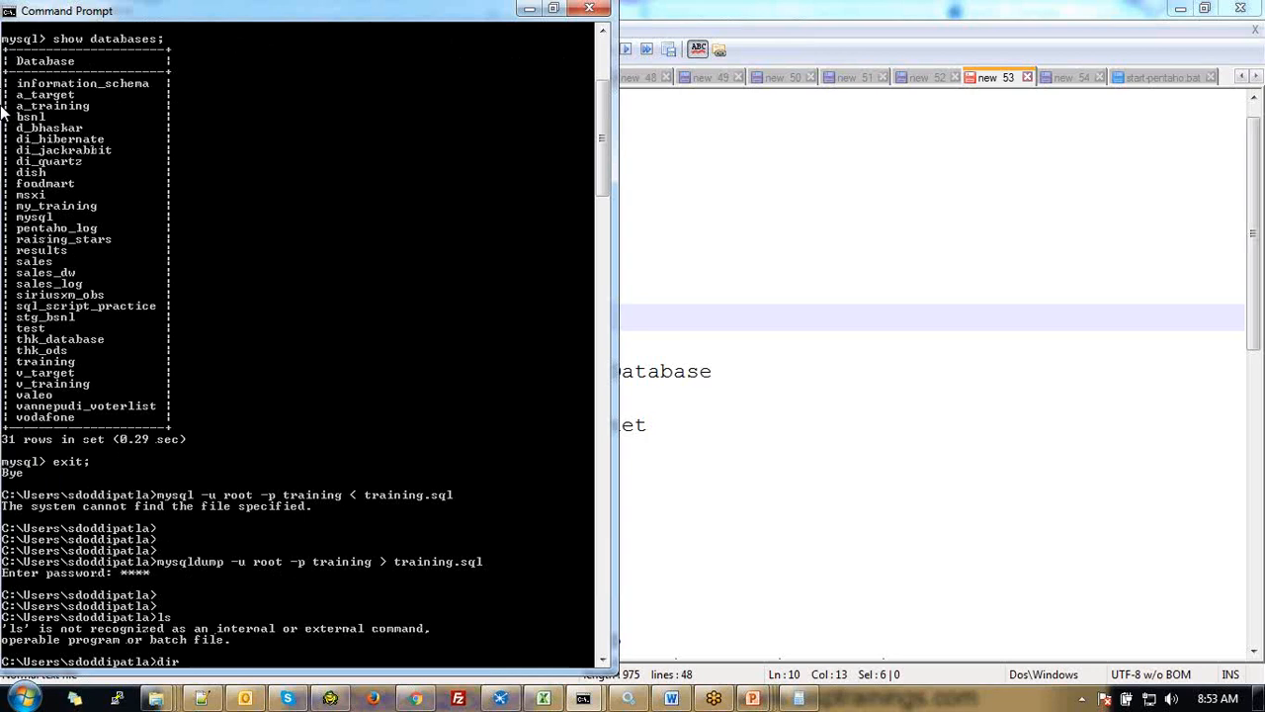
key("Return")
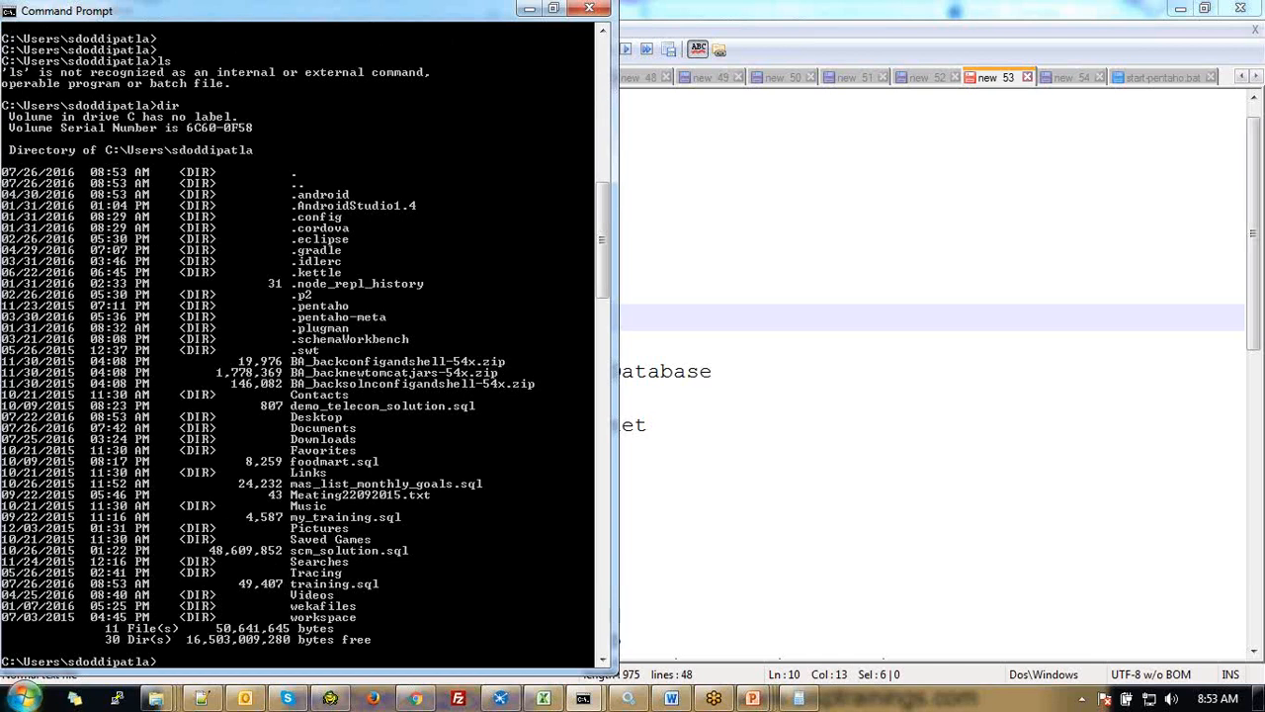
type("ls")
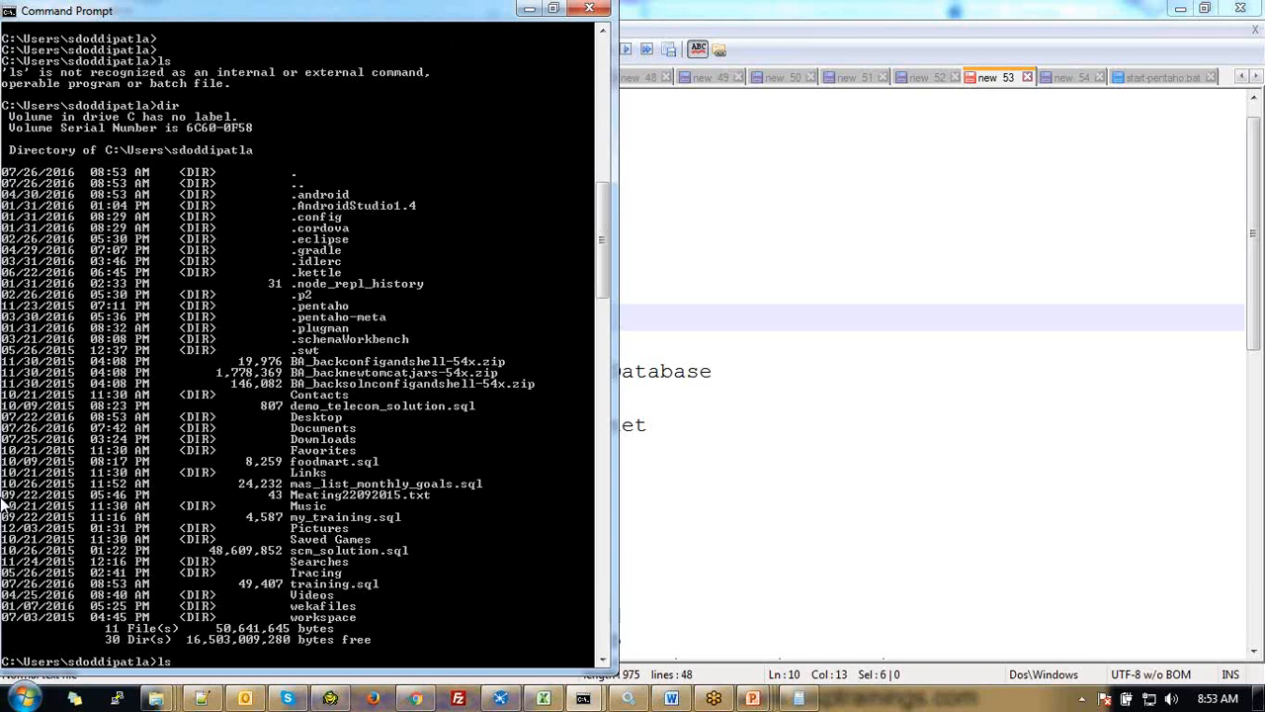
Reload training.sql with 'mysql -uroot -p training < training.sql', entering the password
key("Up")
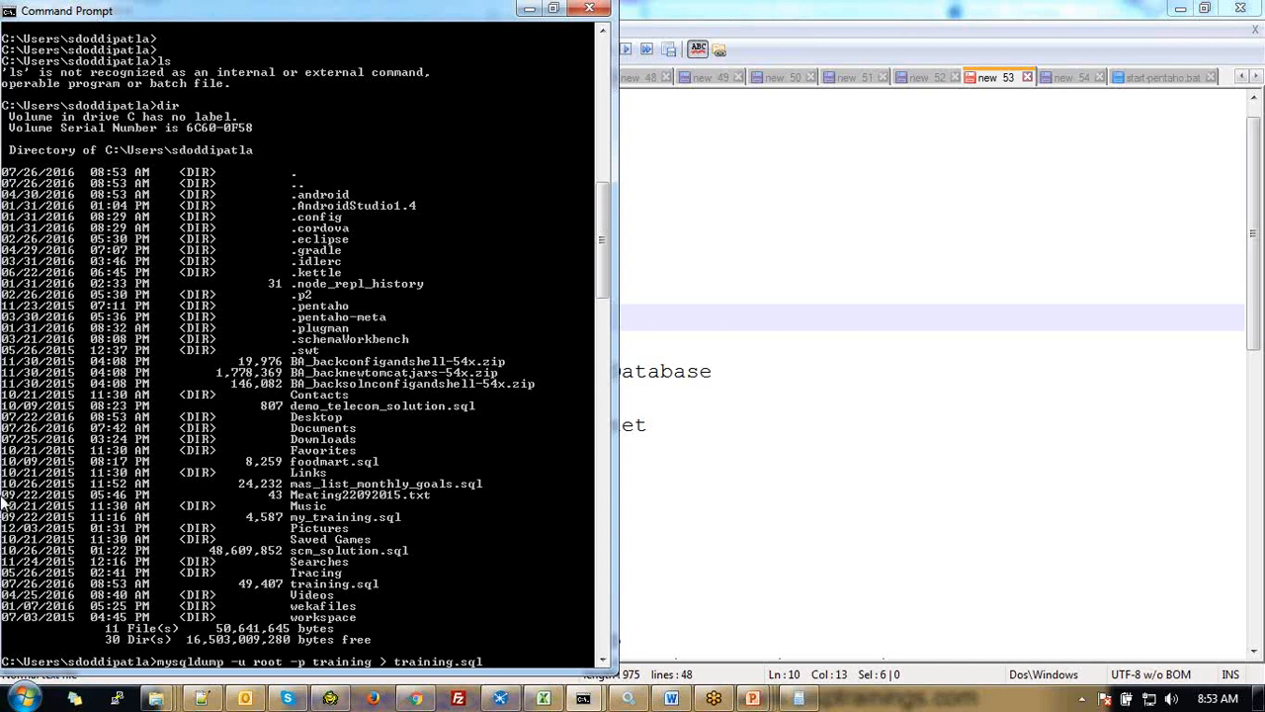
key("Left")
key("Left")
key("Left")
key("Left")
key("Left")
key("BackSpace")
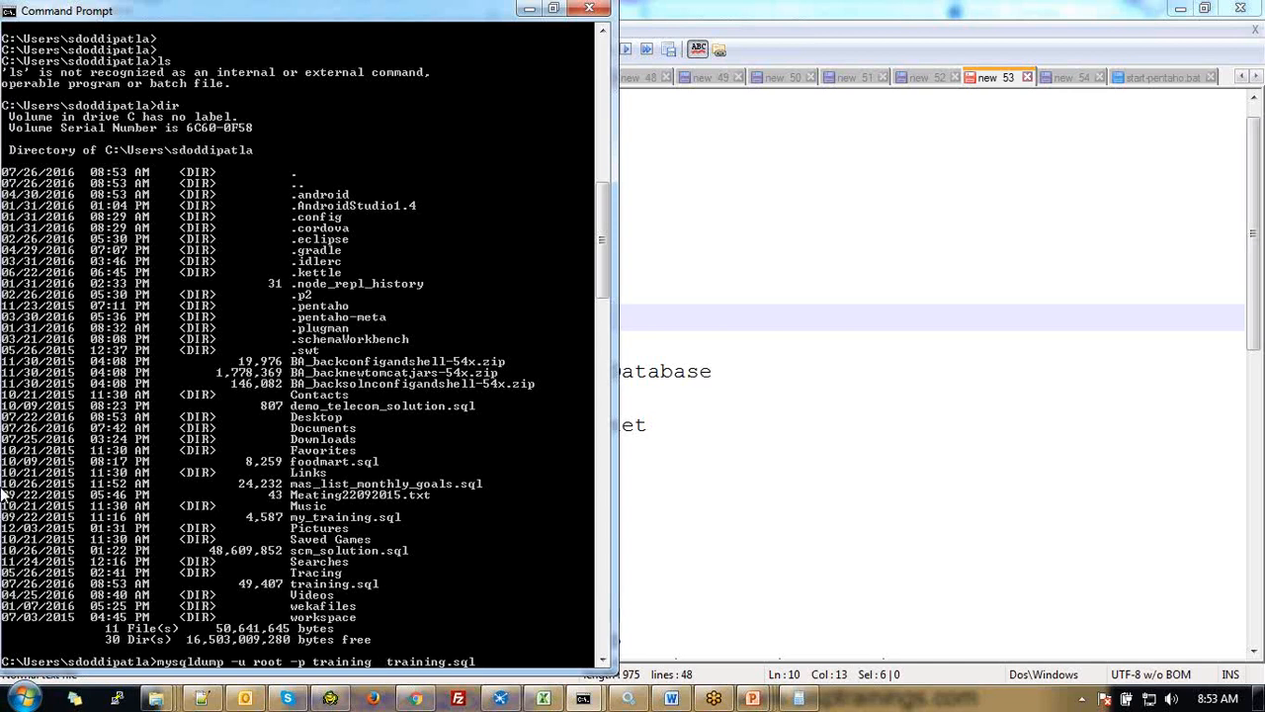
type("<")
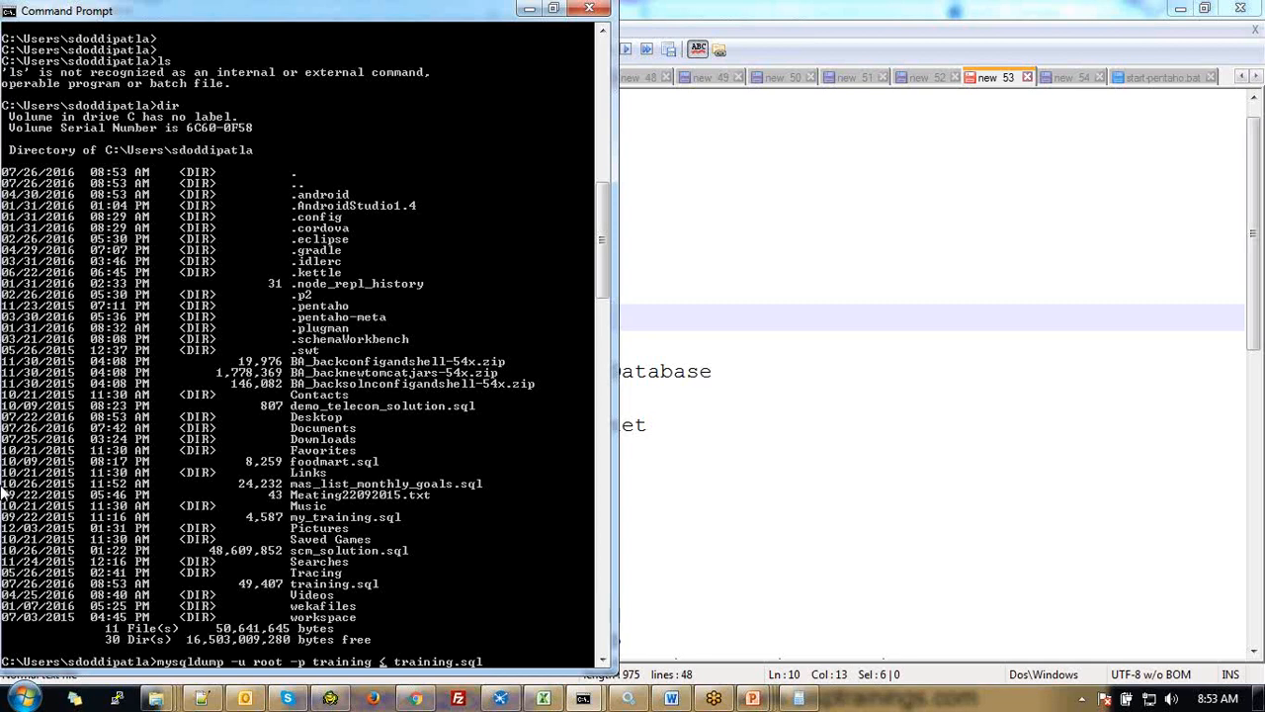
key("Left")
key("Left")
key("Left")
key("Left")
key("Left")
key("Left")
key("Left")
key("Left")
key("BackSpace")
key("BackSpace")
key("BackSpace")
key("BackSpace")
key("BackSpace")
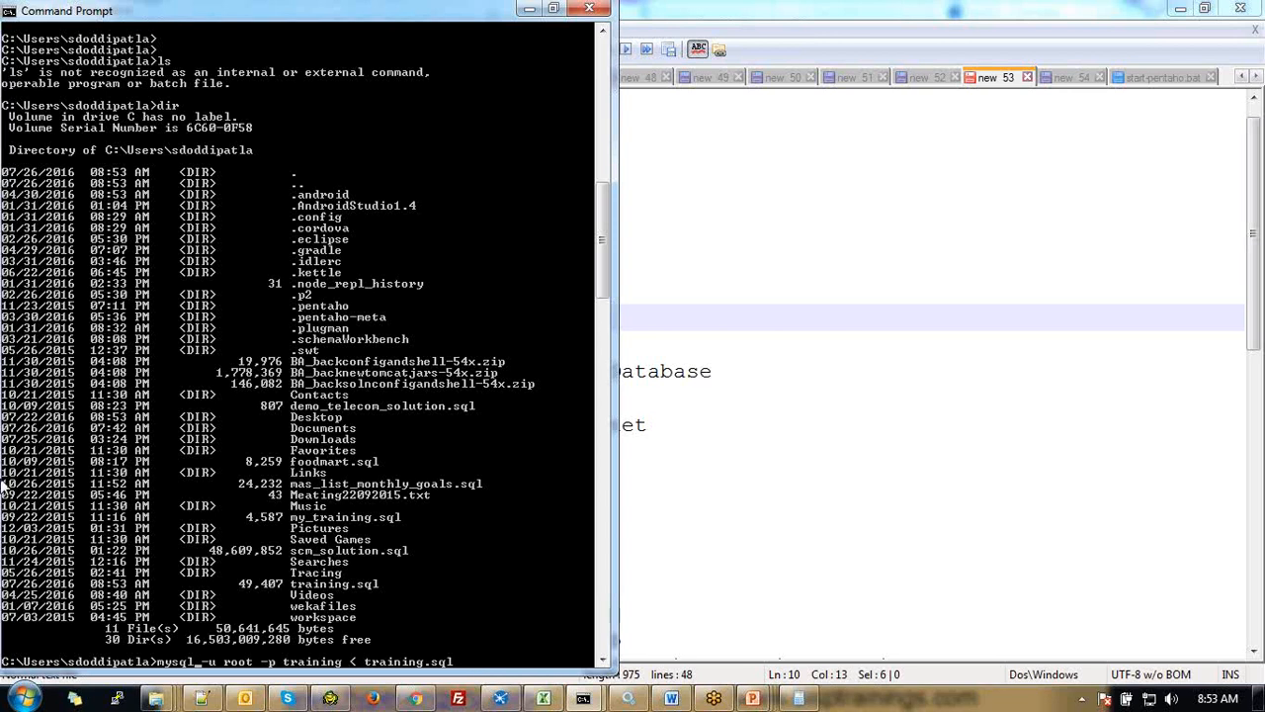
key("Return")
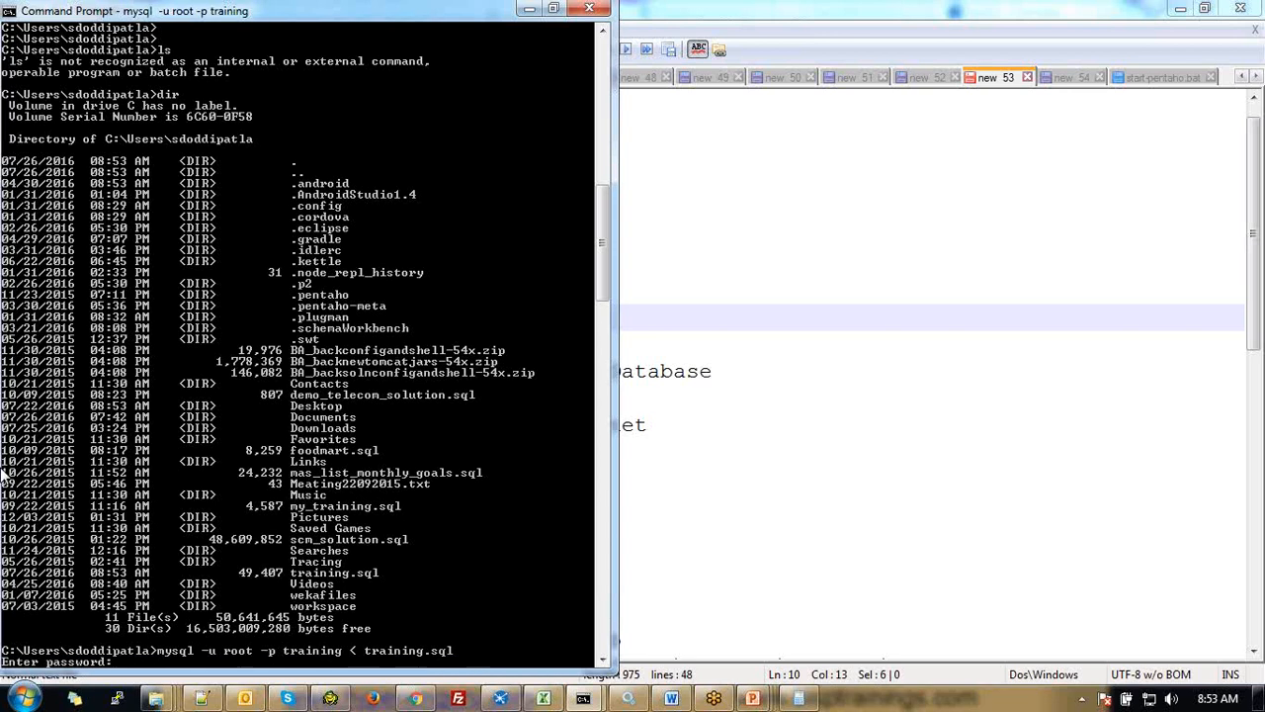
type("****")
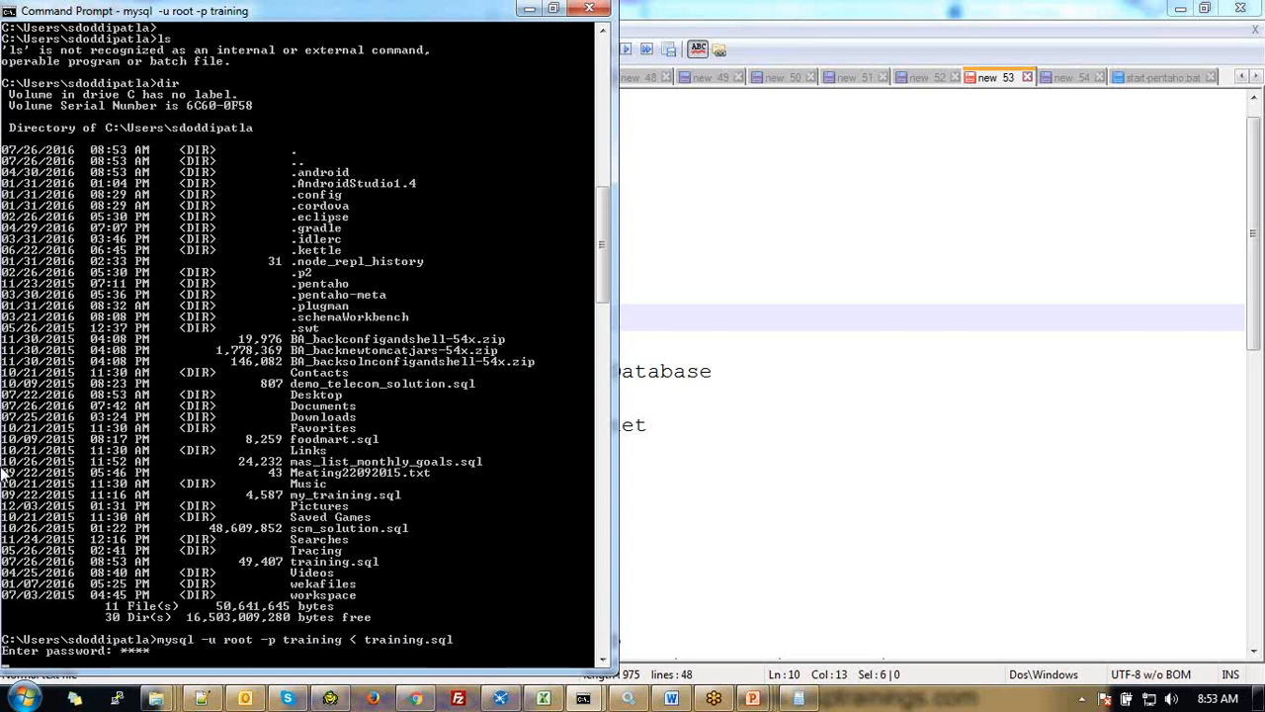
key("Return")
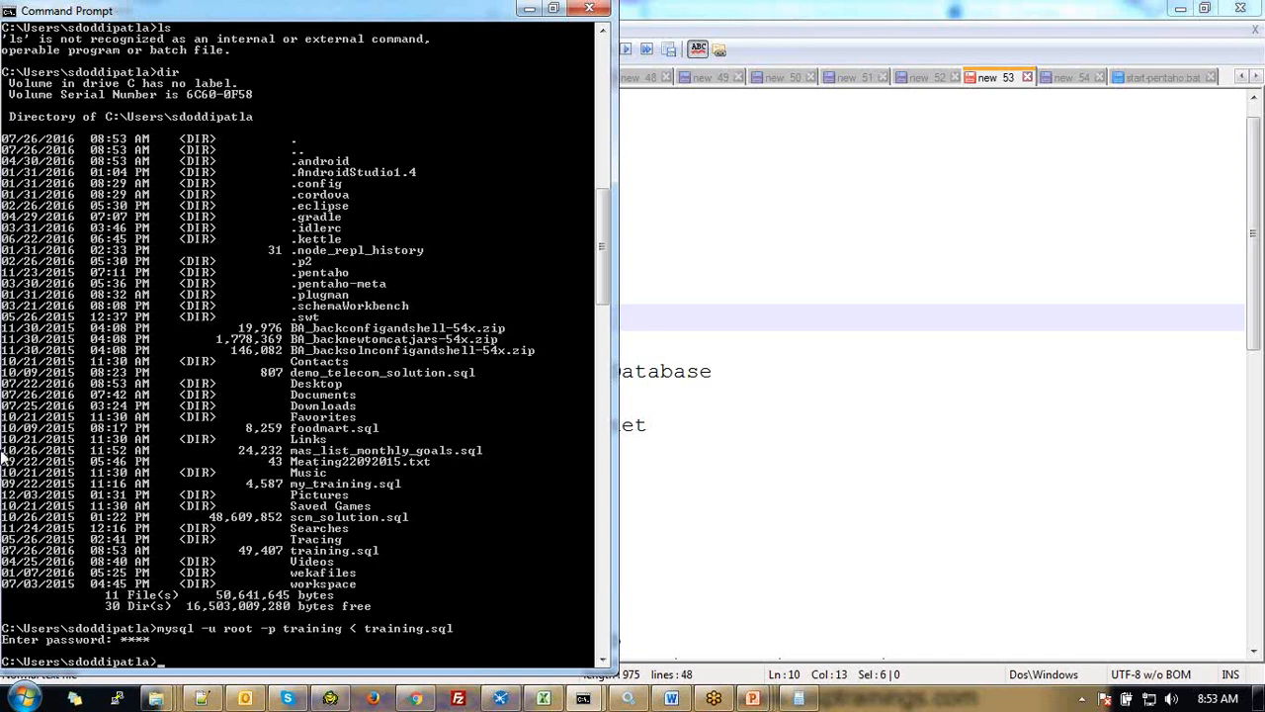
key("Return")
key("Return")
key("Return")
key("Return")
key("Return")
key("Return")
key("Return")
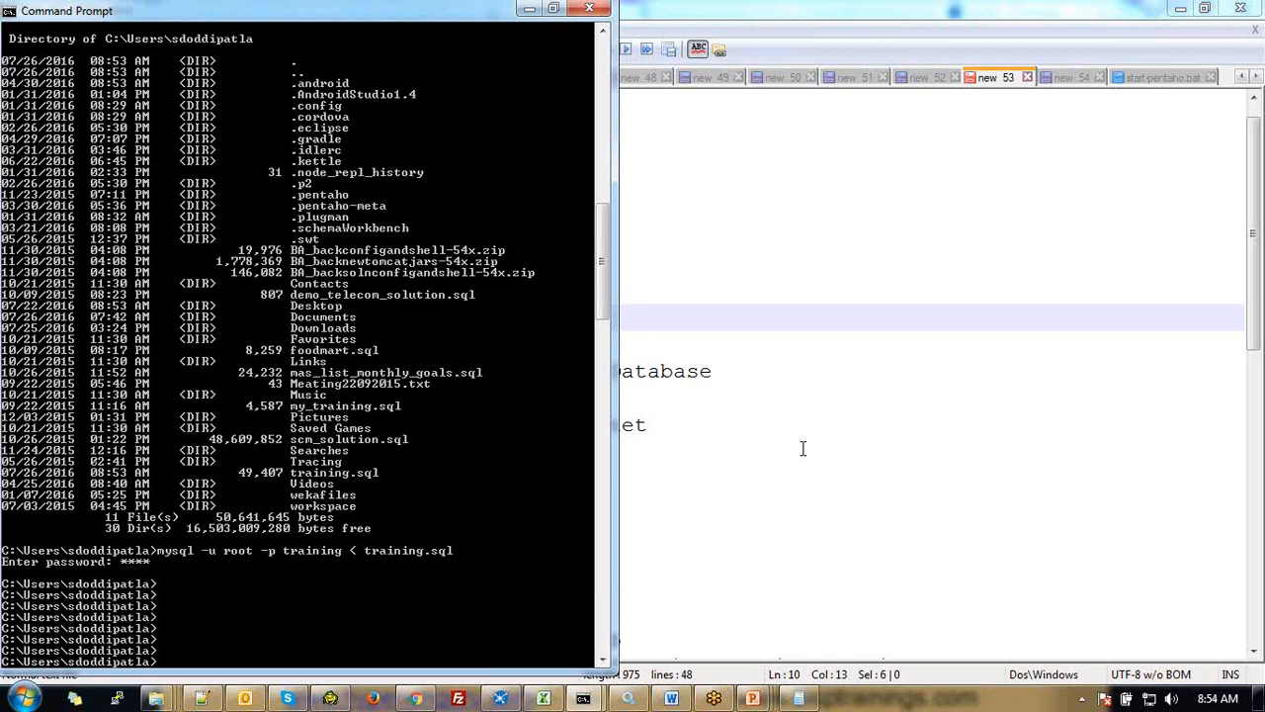
Return from Command Prompt to the Notepad++ new 53 setup notes
key("alt+Tab")
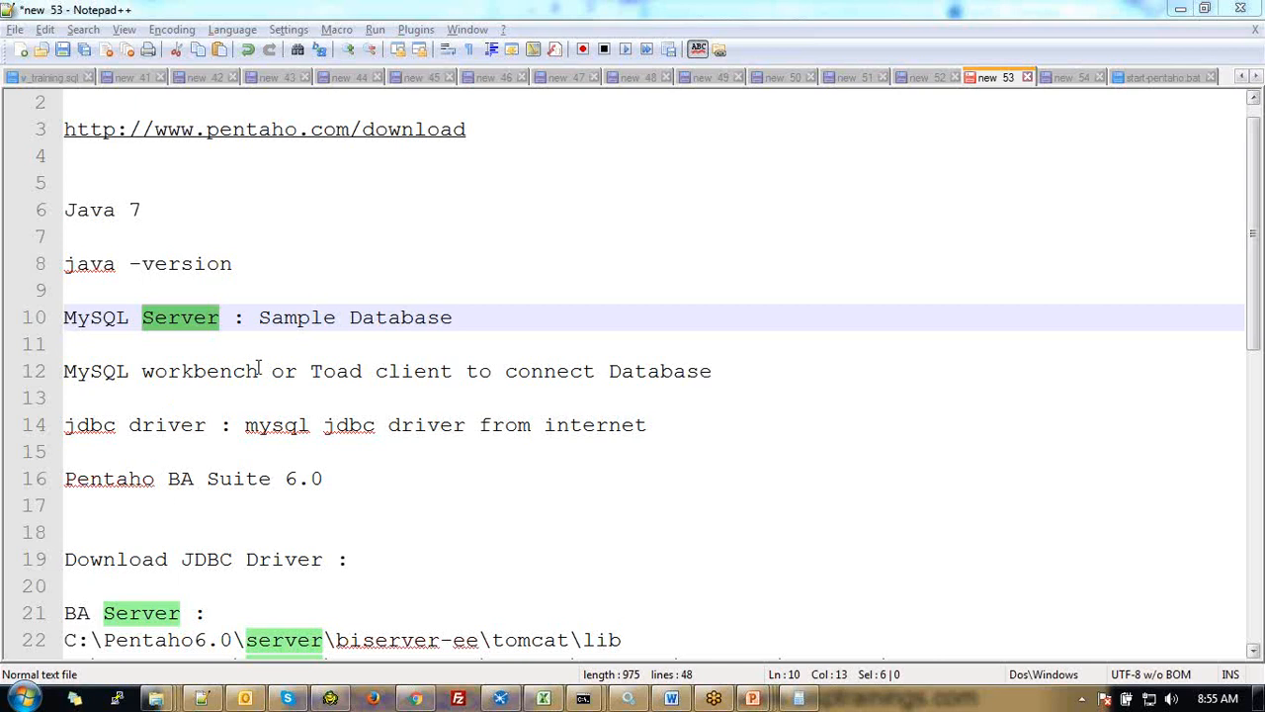
left_click_drag(259, 371, 63, 370)
left_click_drag(296, 371, 389, 371)
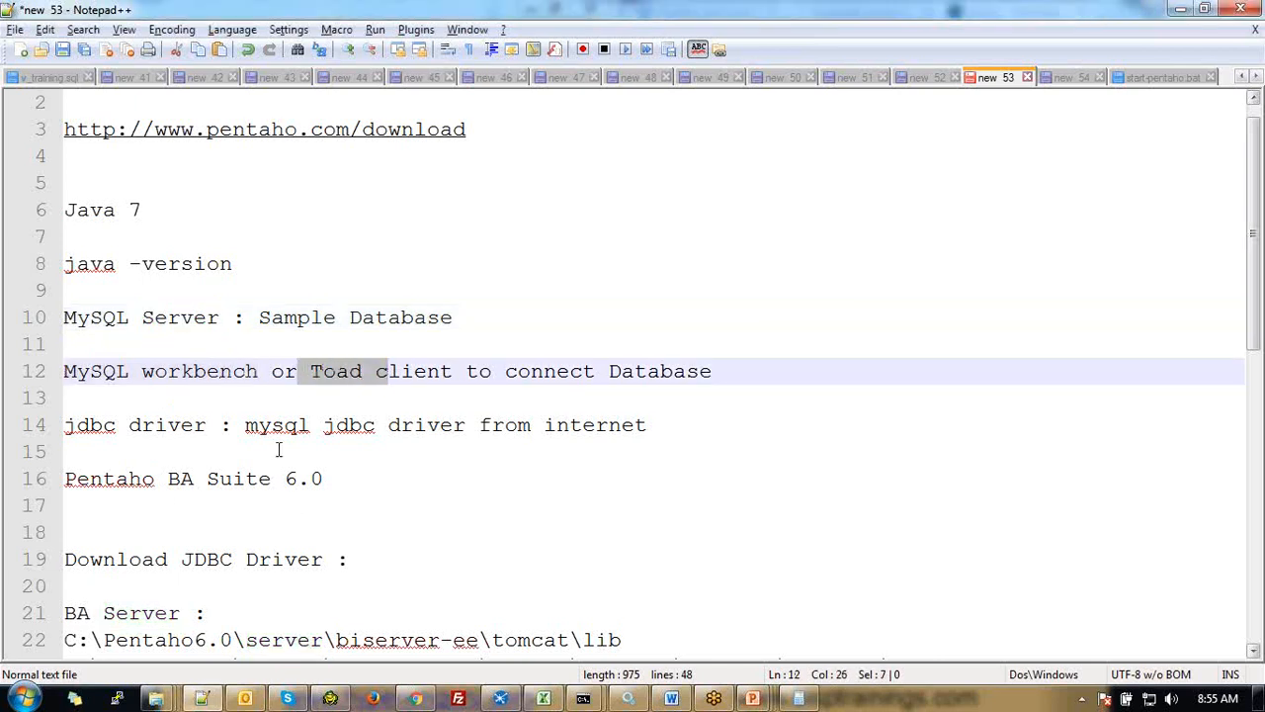
left_click_drag(245, 425, 583, 453)
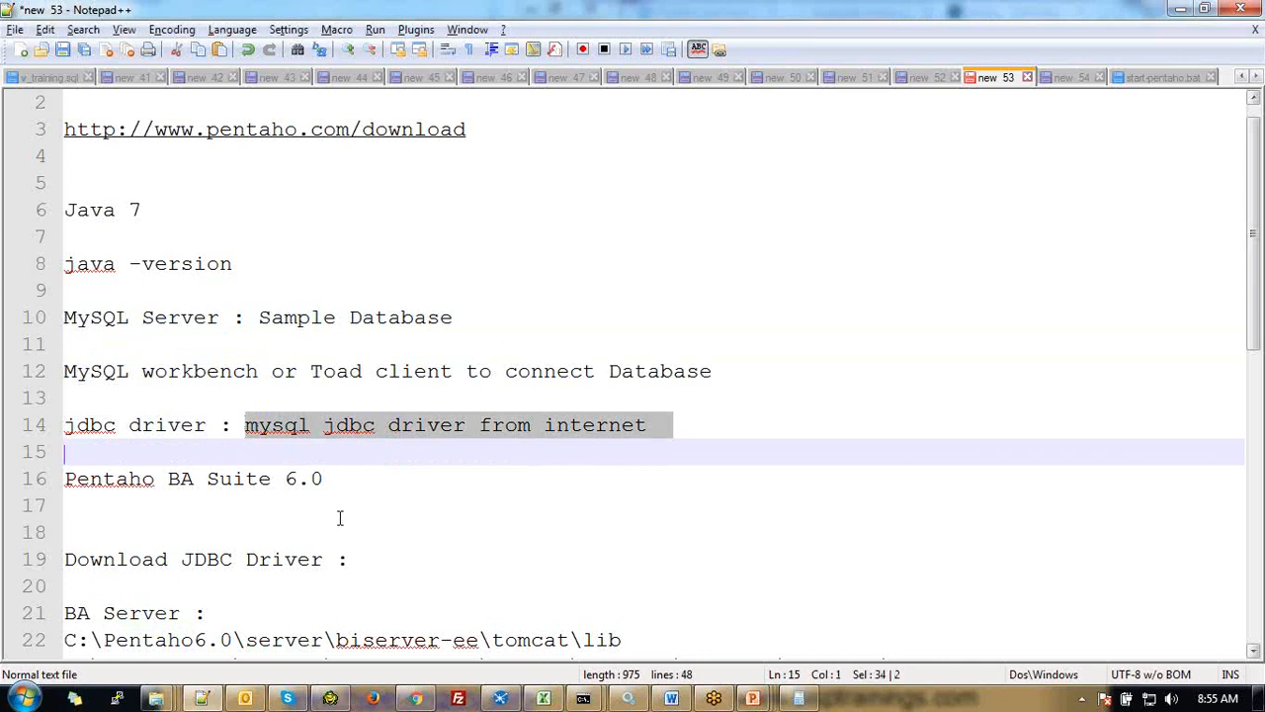
left_click_drag(350, 479, 63, 479)
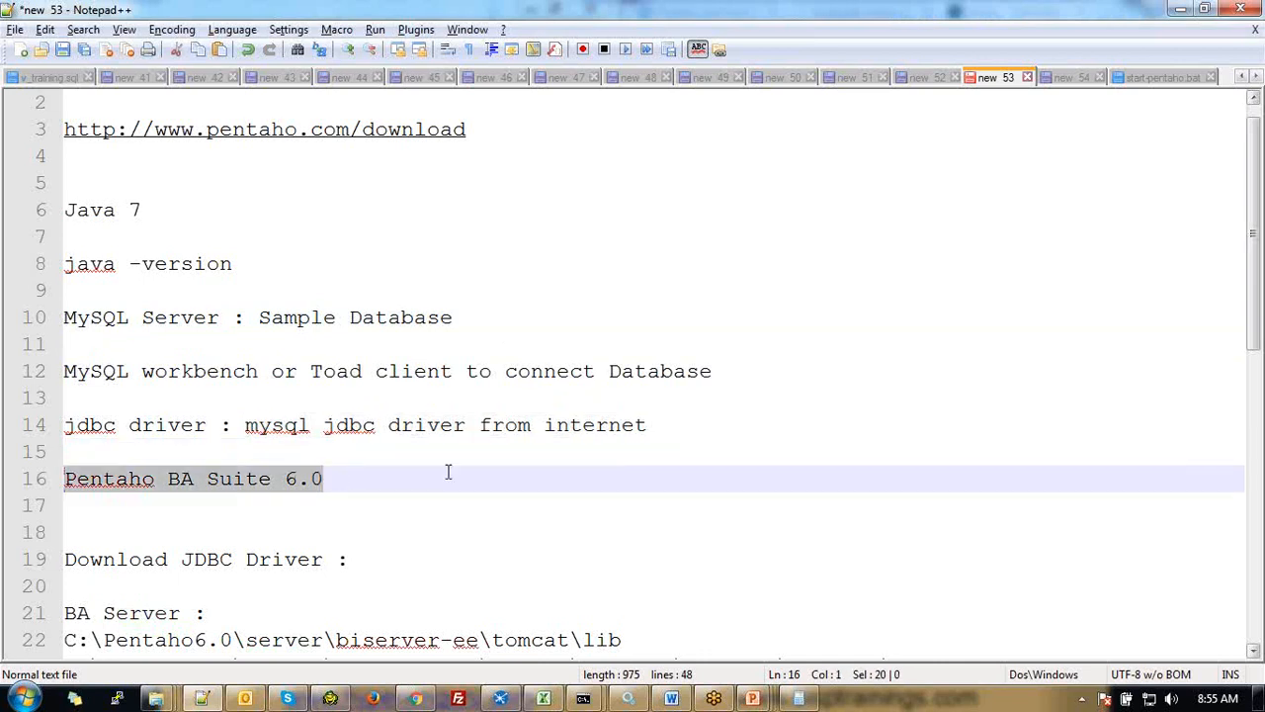
scroll(480, 520, "down", 4)
scroll(481, 519, "down", 3)
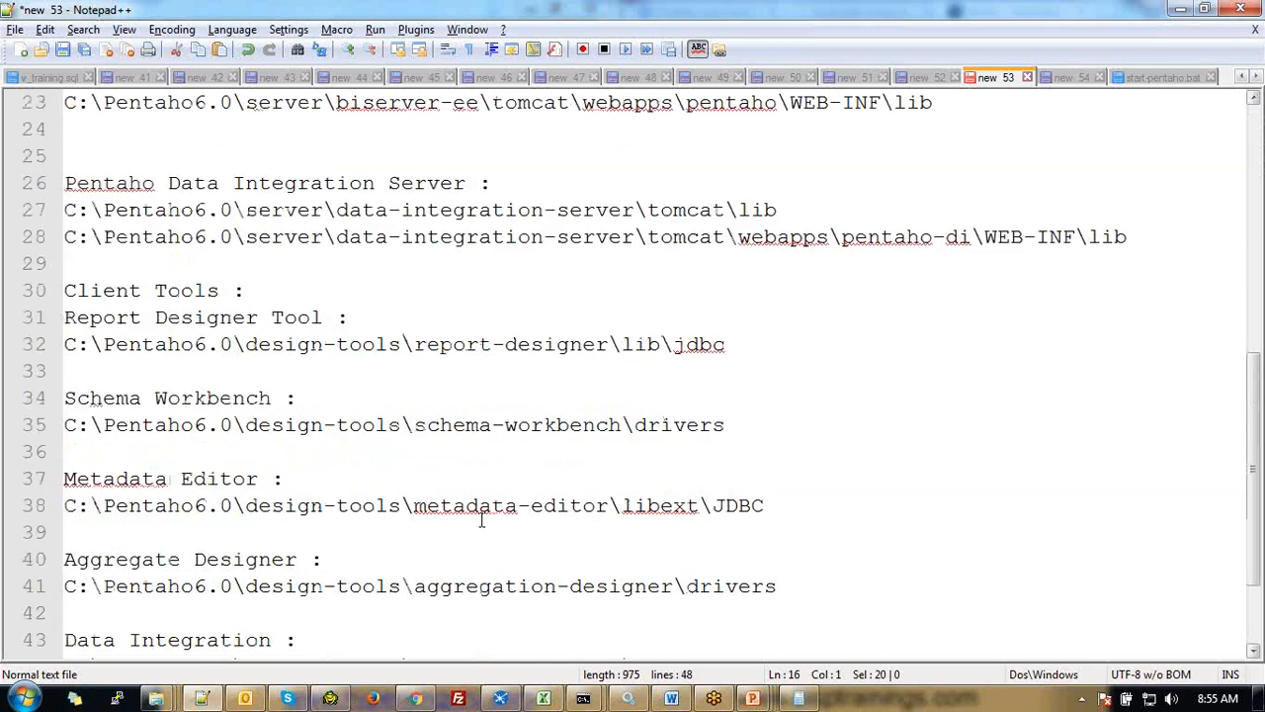
scroll(481, 521, "down", 2)
scroll(481, 521, "up", 4)
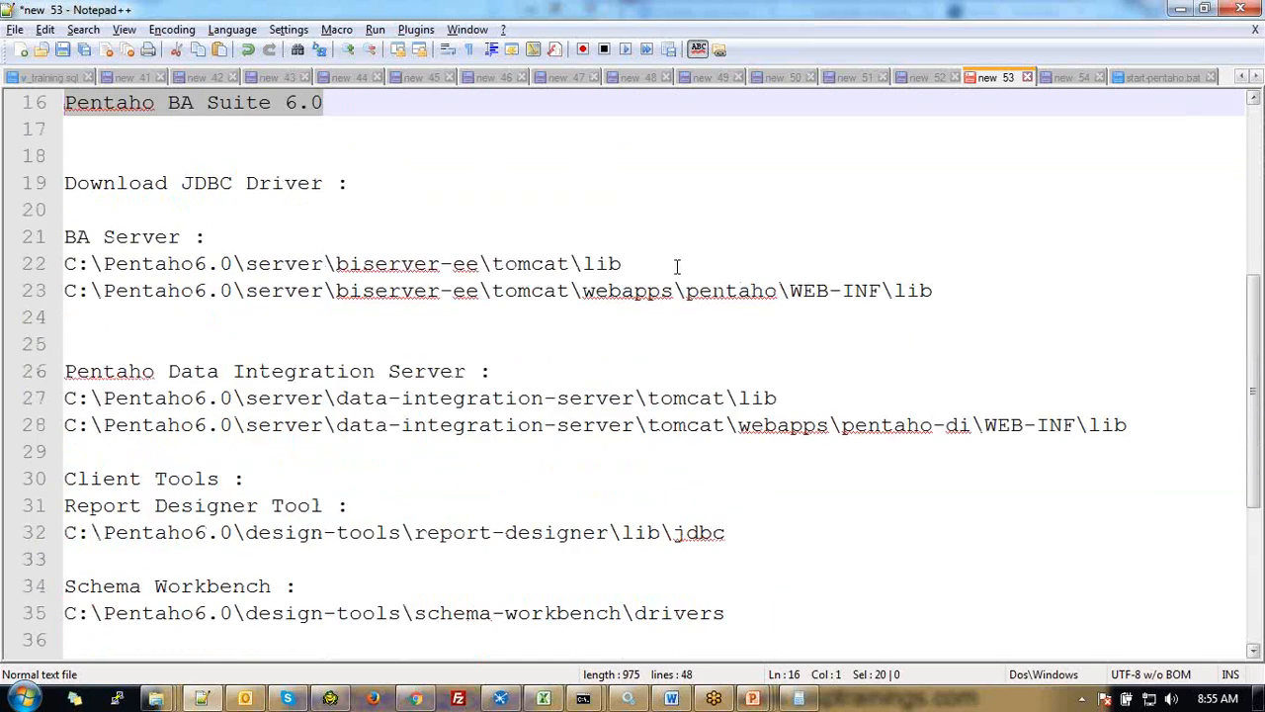